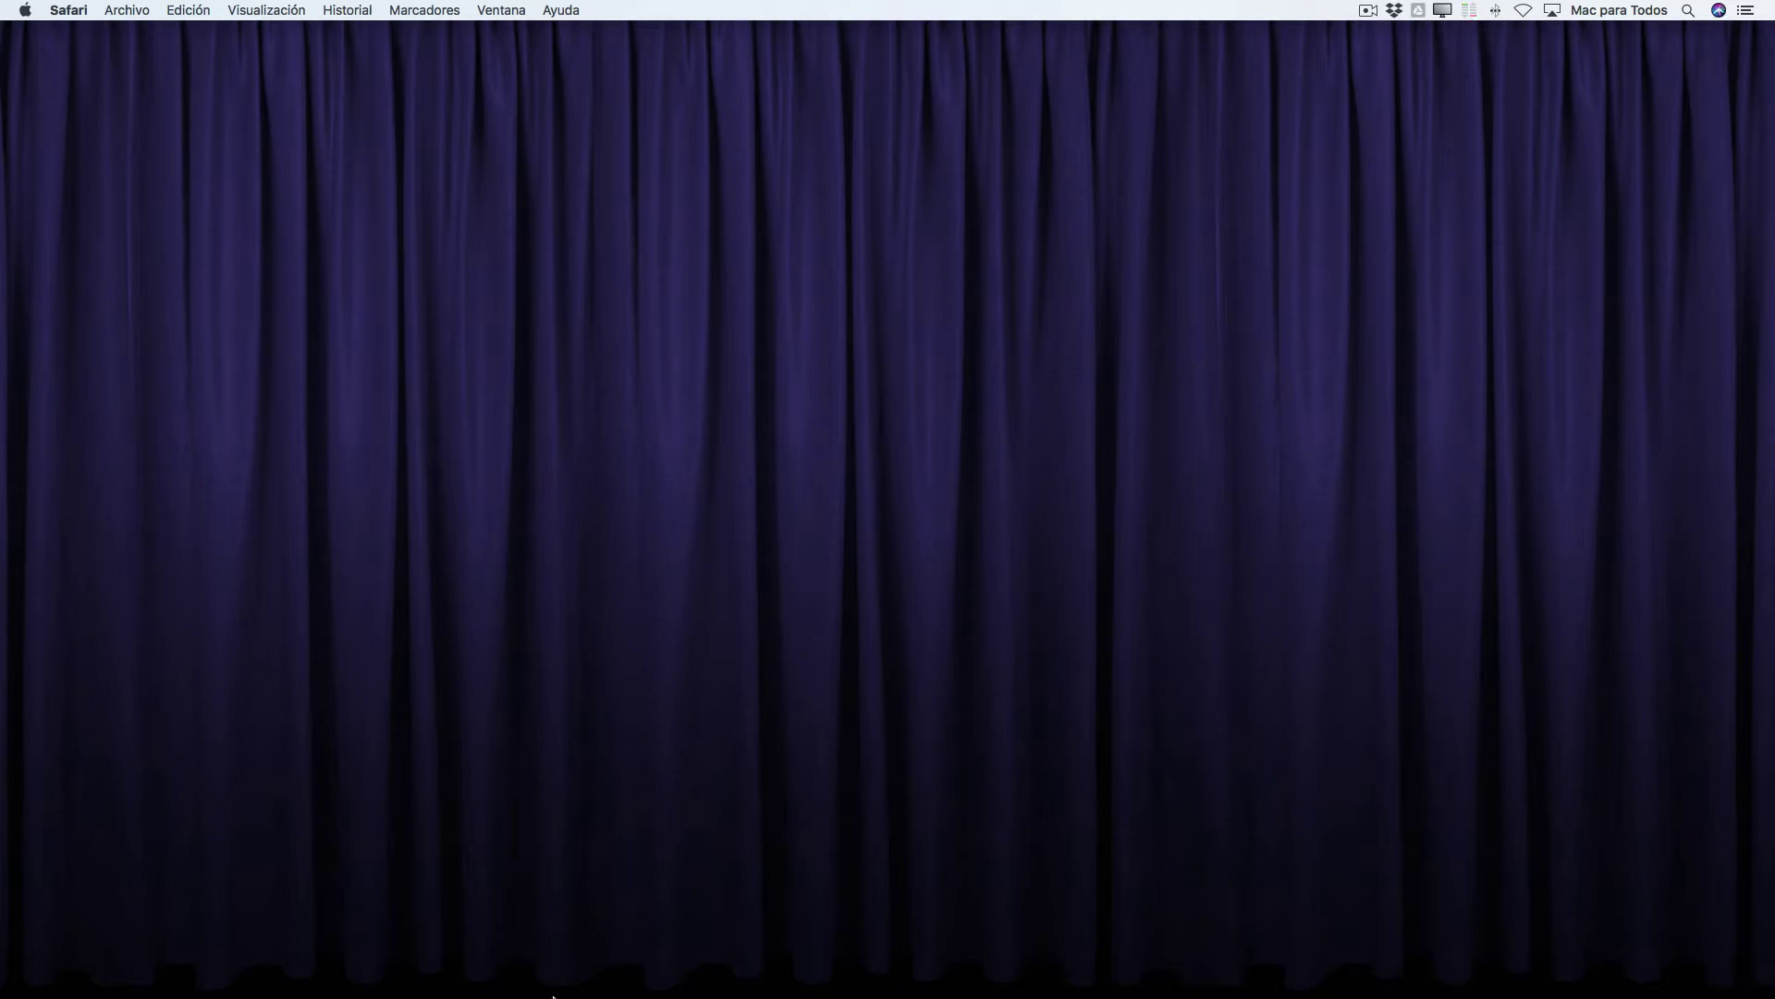
# - Open Evernote_RELEASE_7.1_456448.dmg from the Descargas folder in Finder and accept its license agreement
pyautogui.moveTo(558, 980)
pyautogui.click(1161, 963)
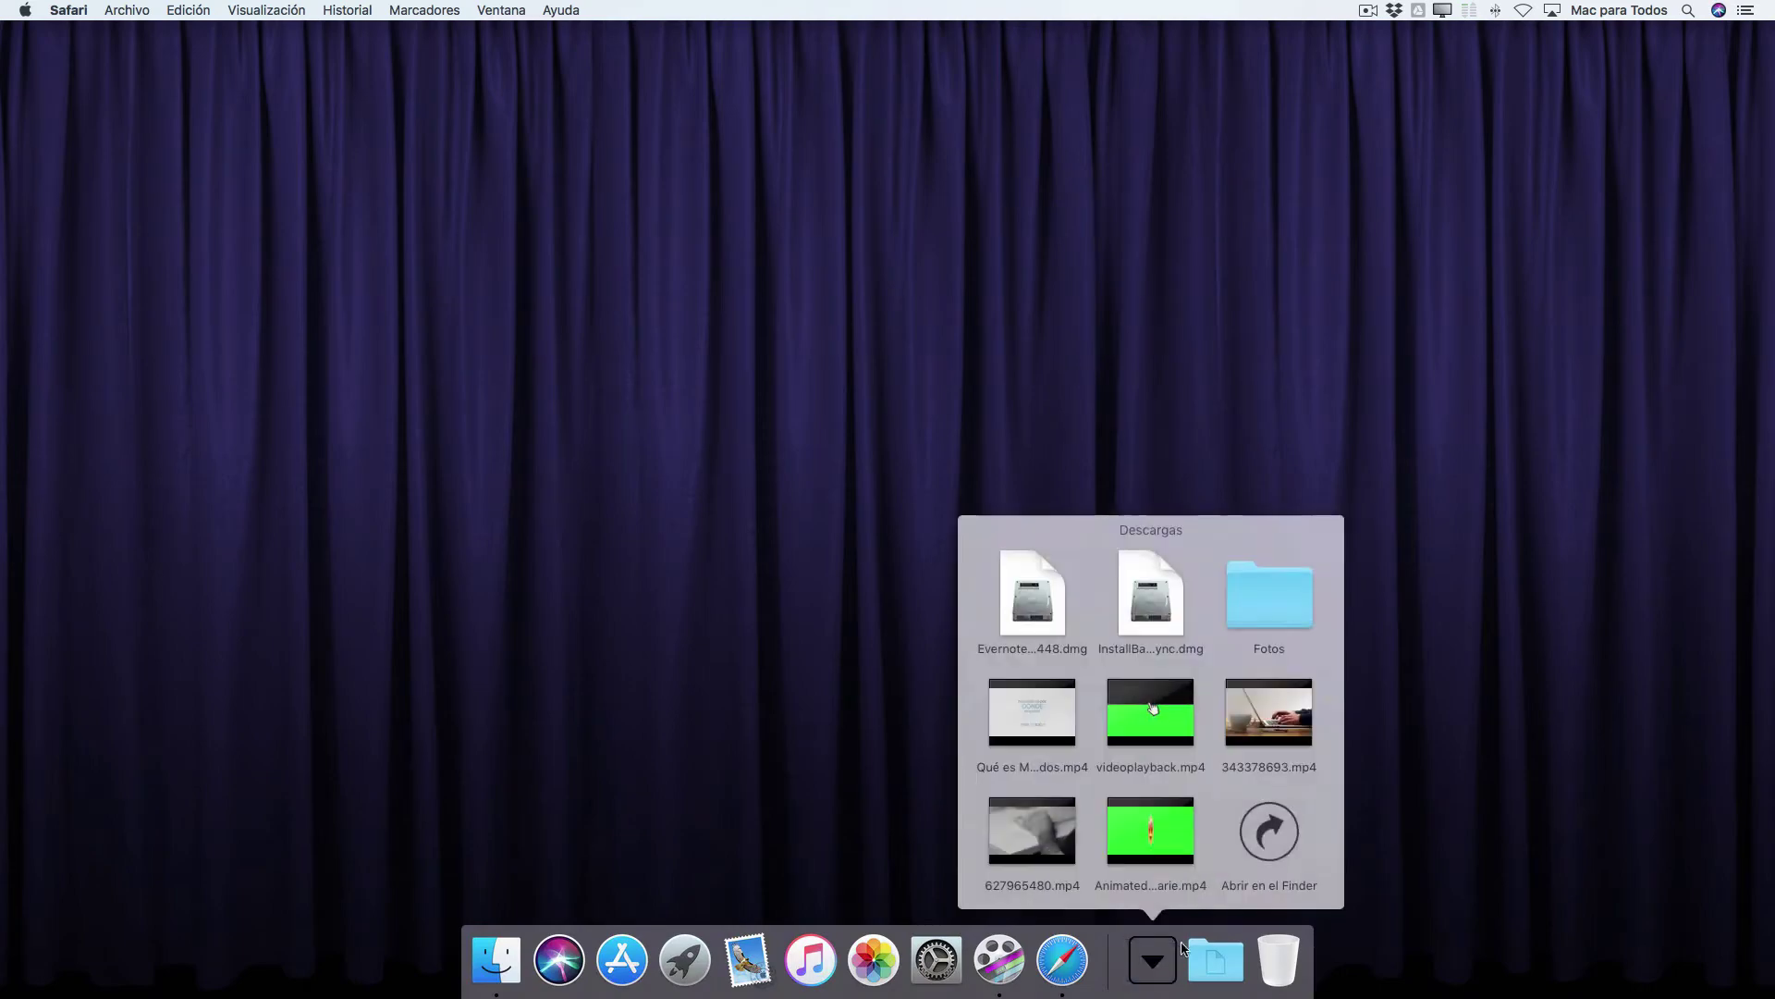
pyautogui.click(1267, 837)
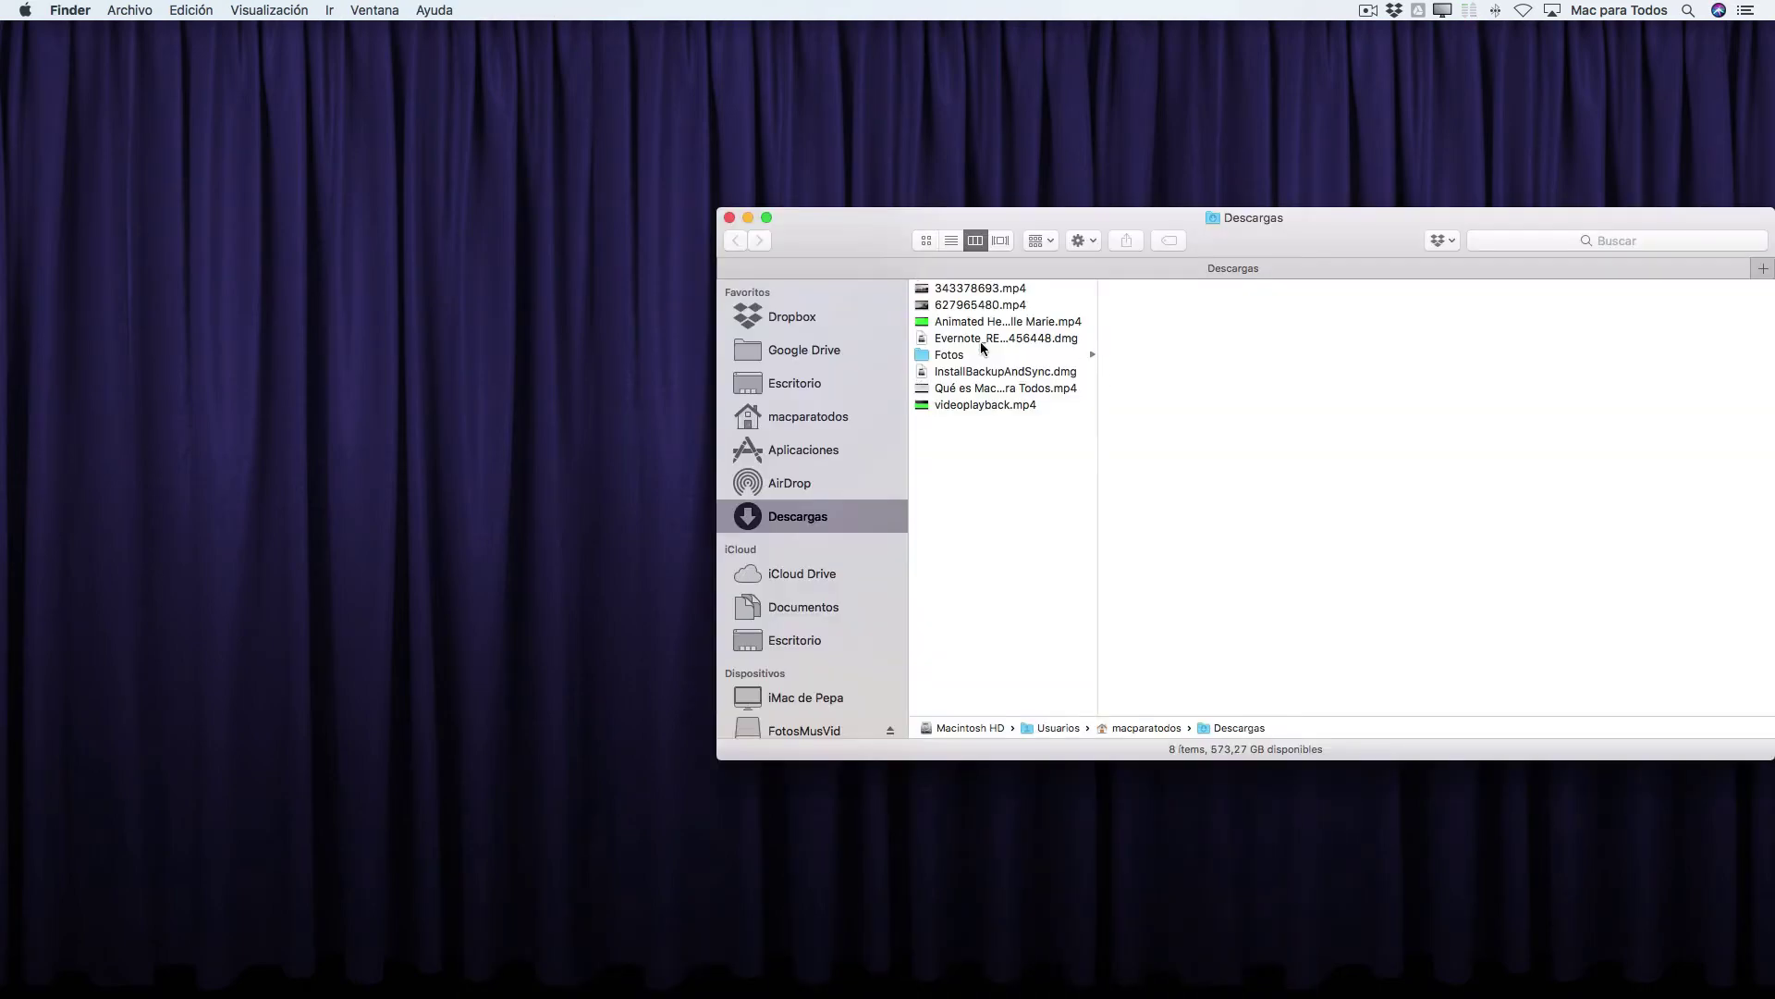
pyautogui.click(974, 339)
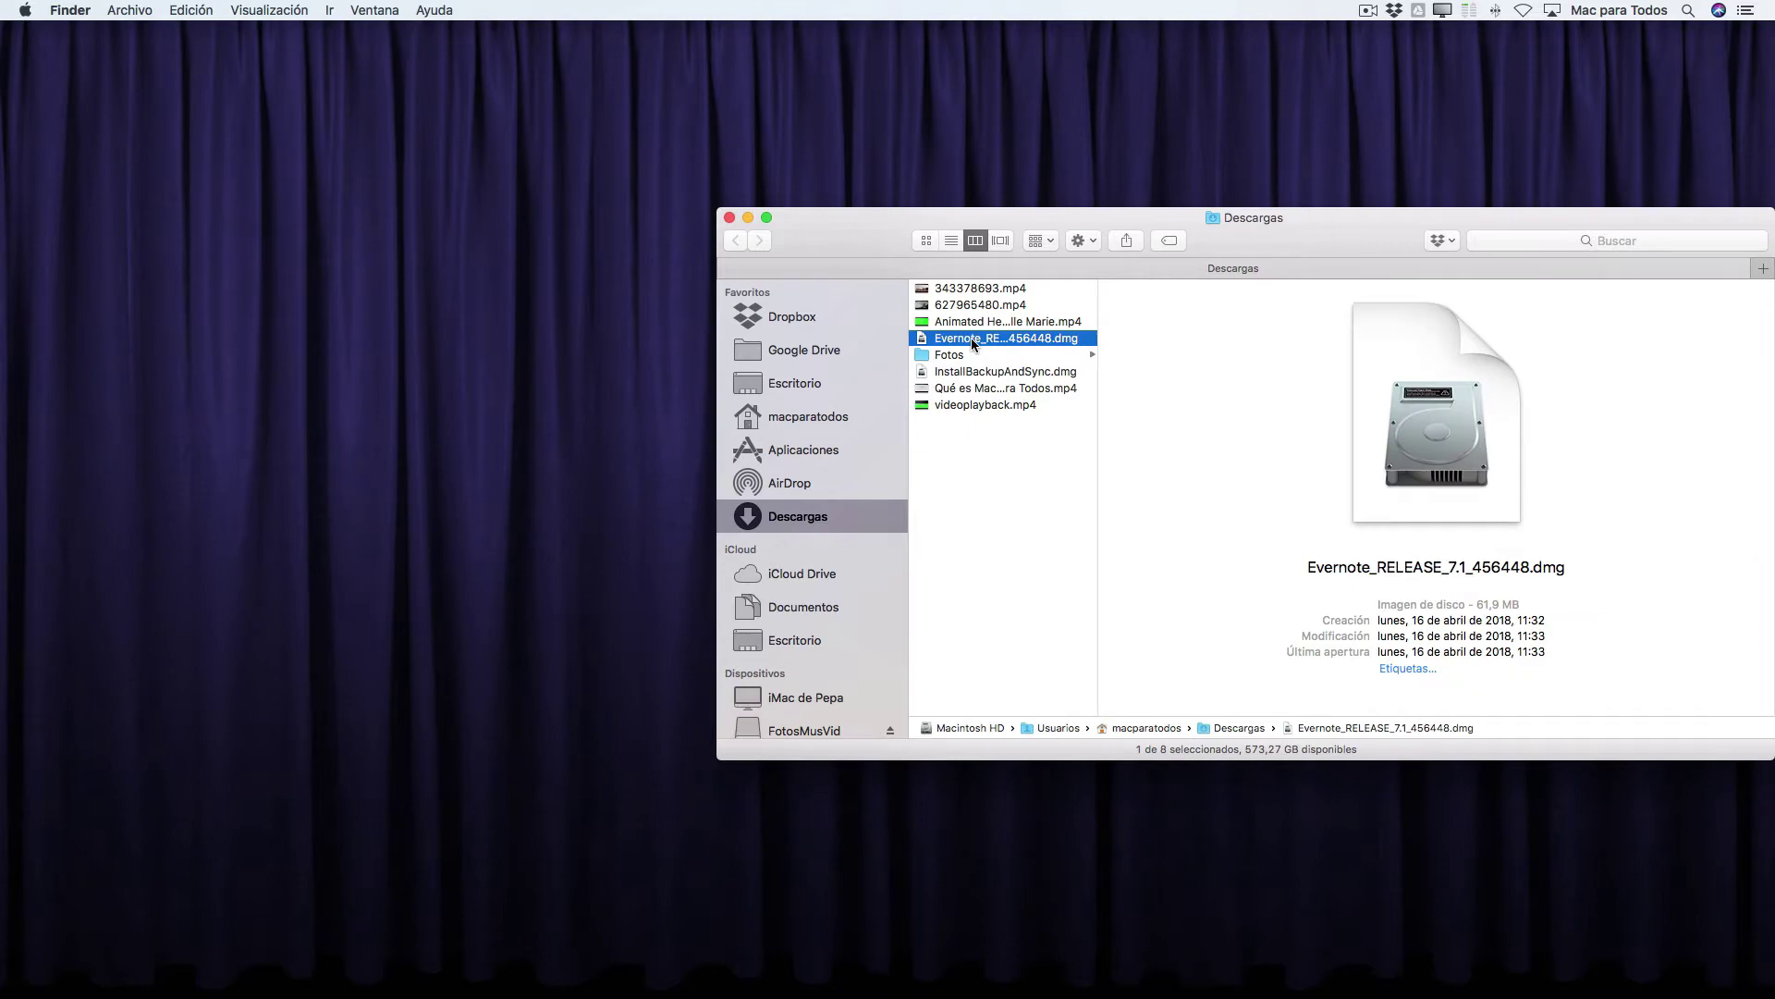
pyautogui.doubleClick(973, 338)
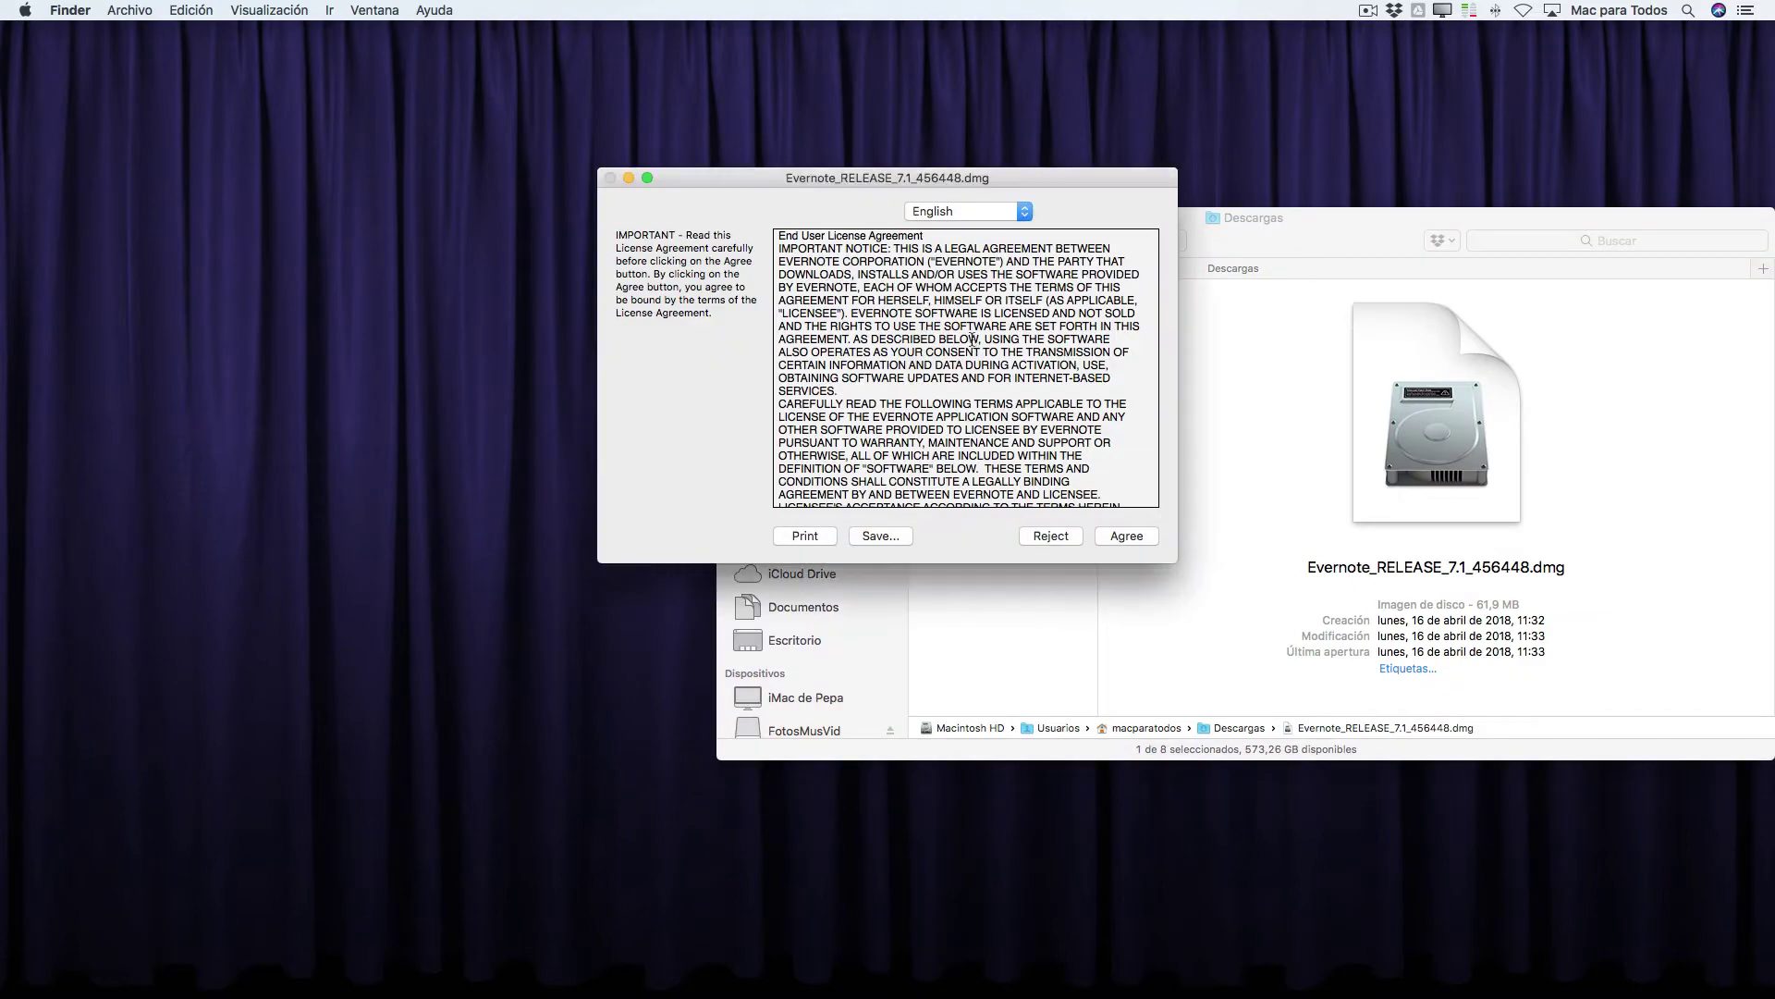
pyautogui.click(1127, 536)
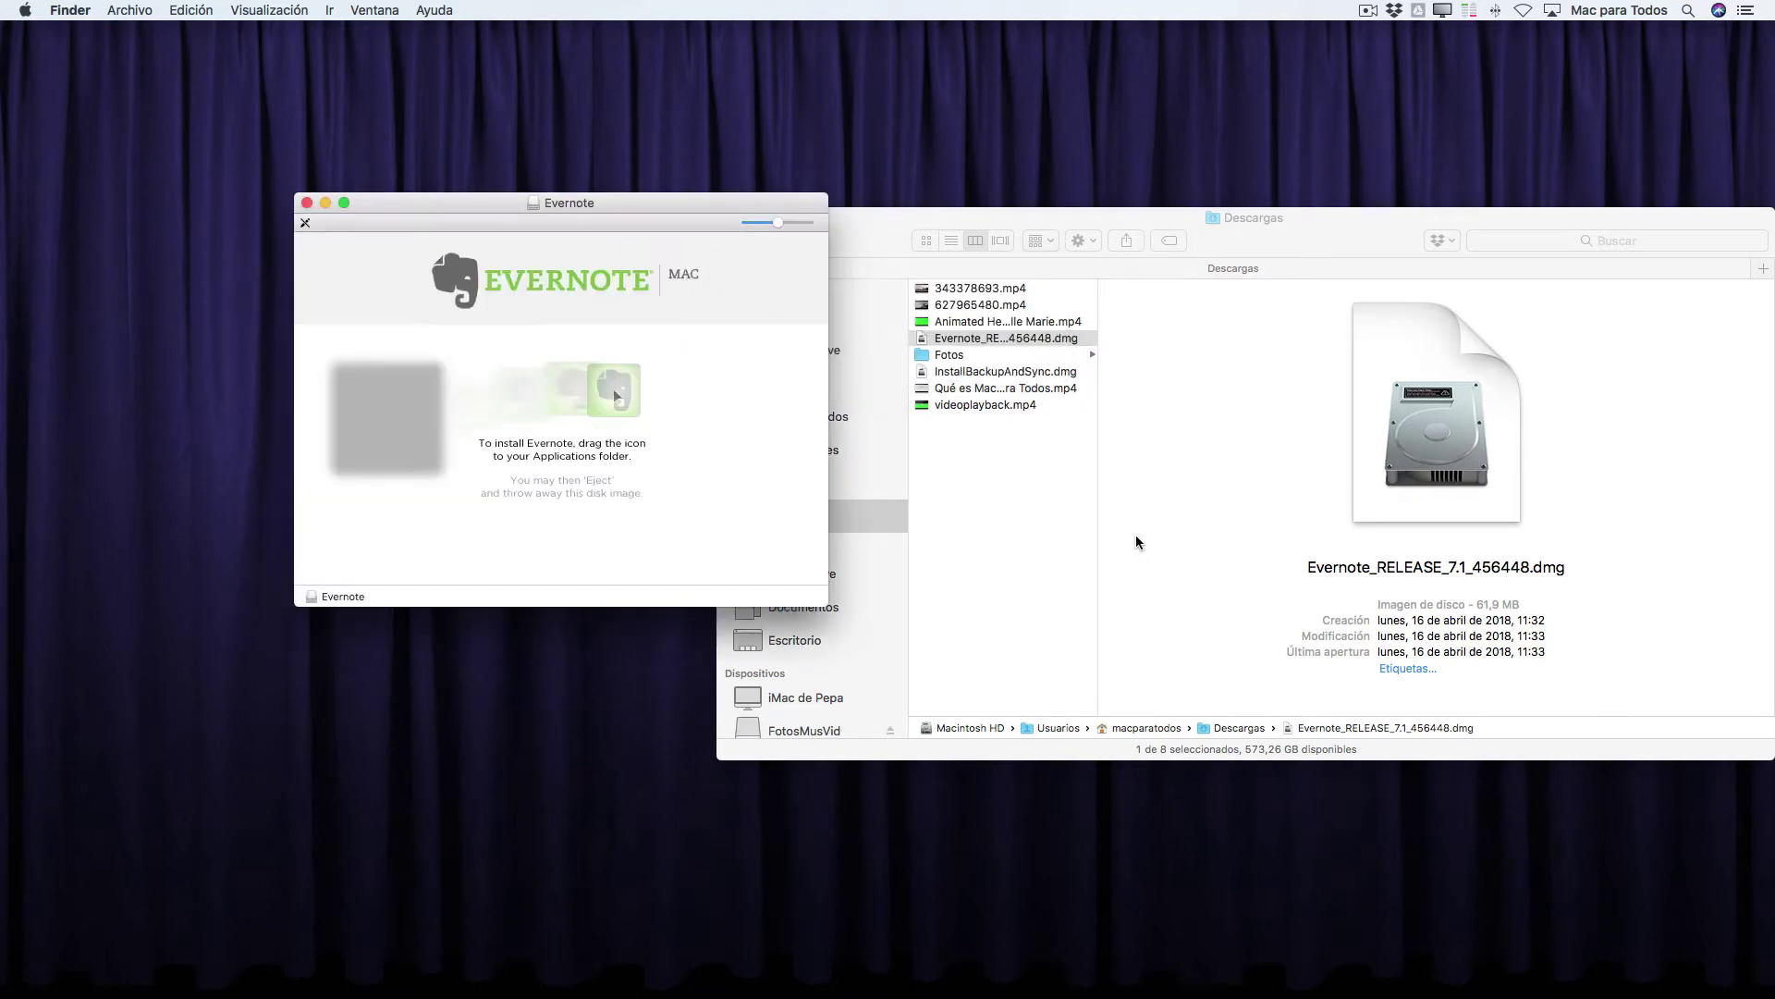
# - Close the Descargas window and move the Evernote disk image window toward the middle of the desktop
pyautogui.click(949, 218)
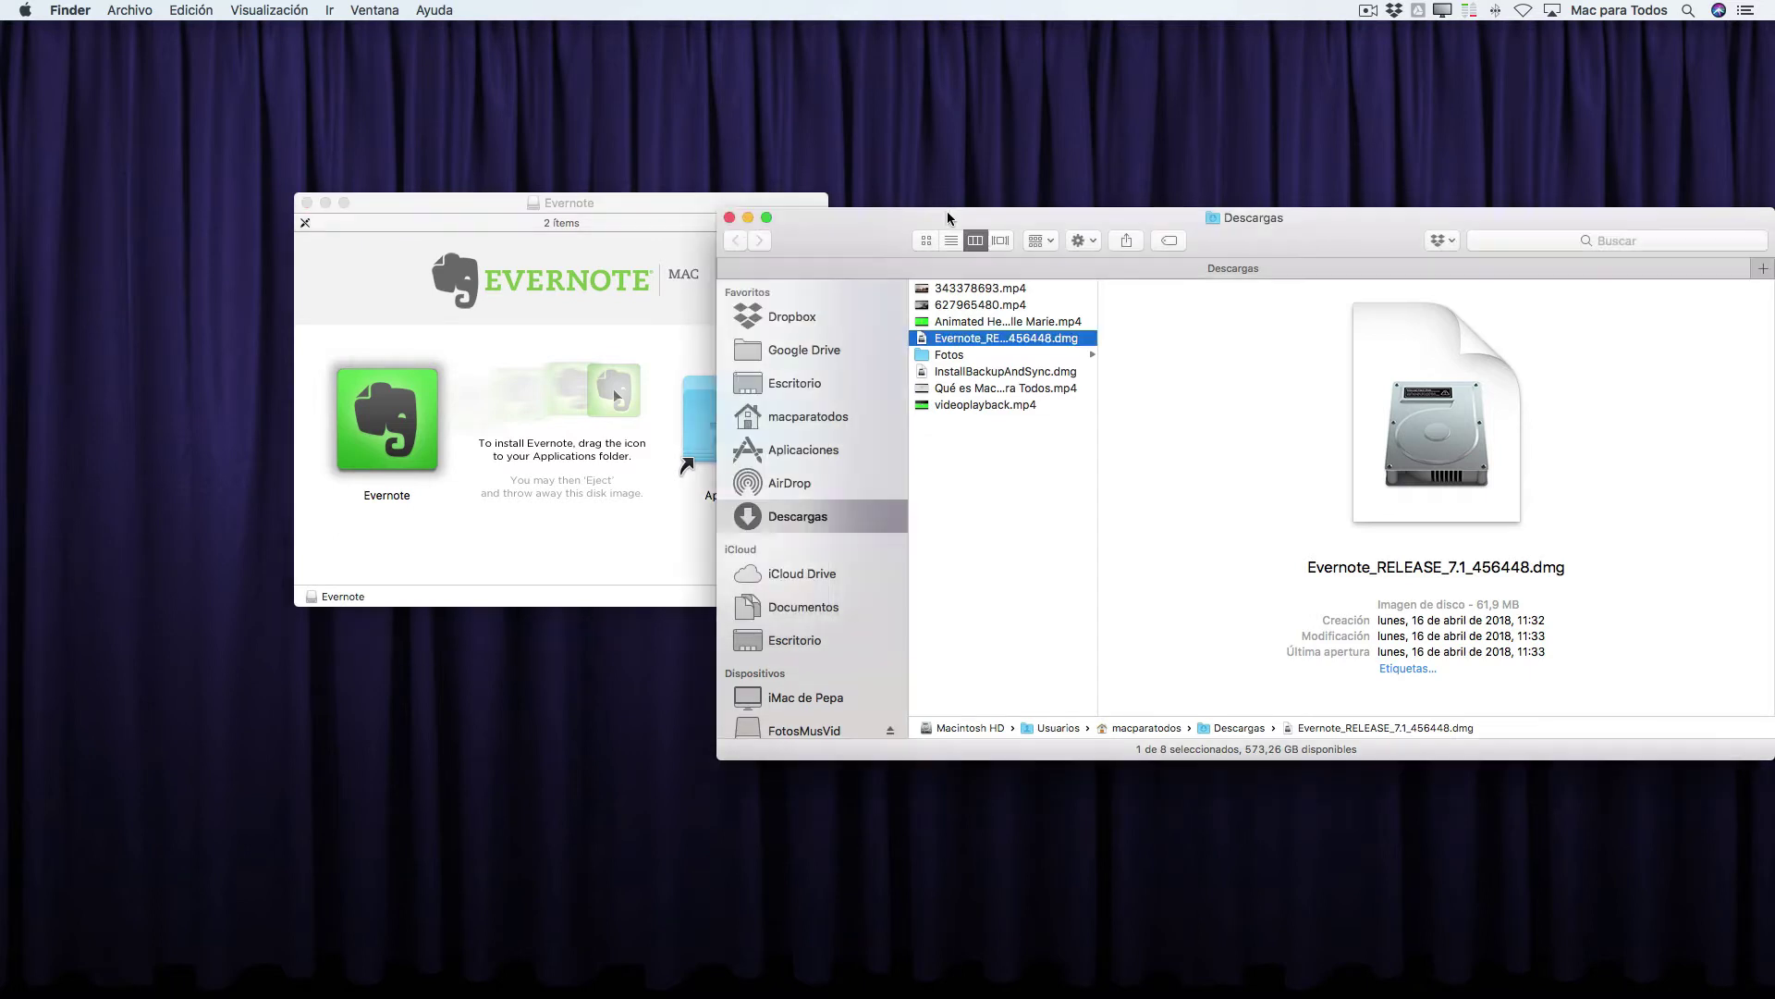
pyautogui.click(730, 217)
pyautogui.moveTo(635, 216); pyautogui.dragTo(780, 207)
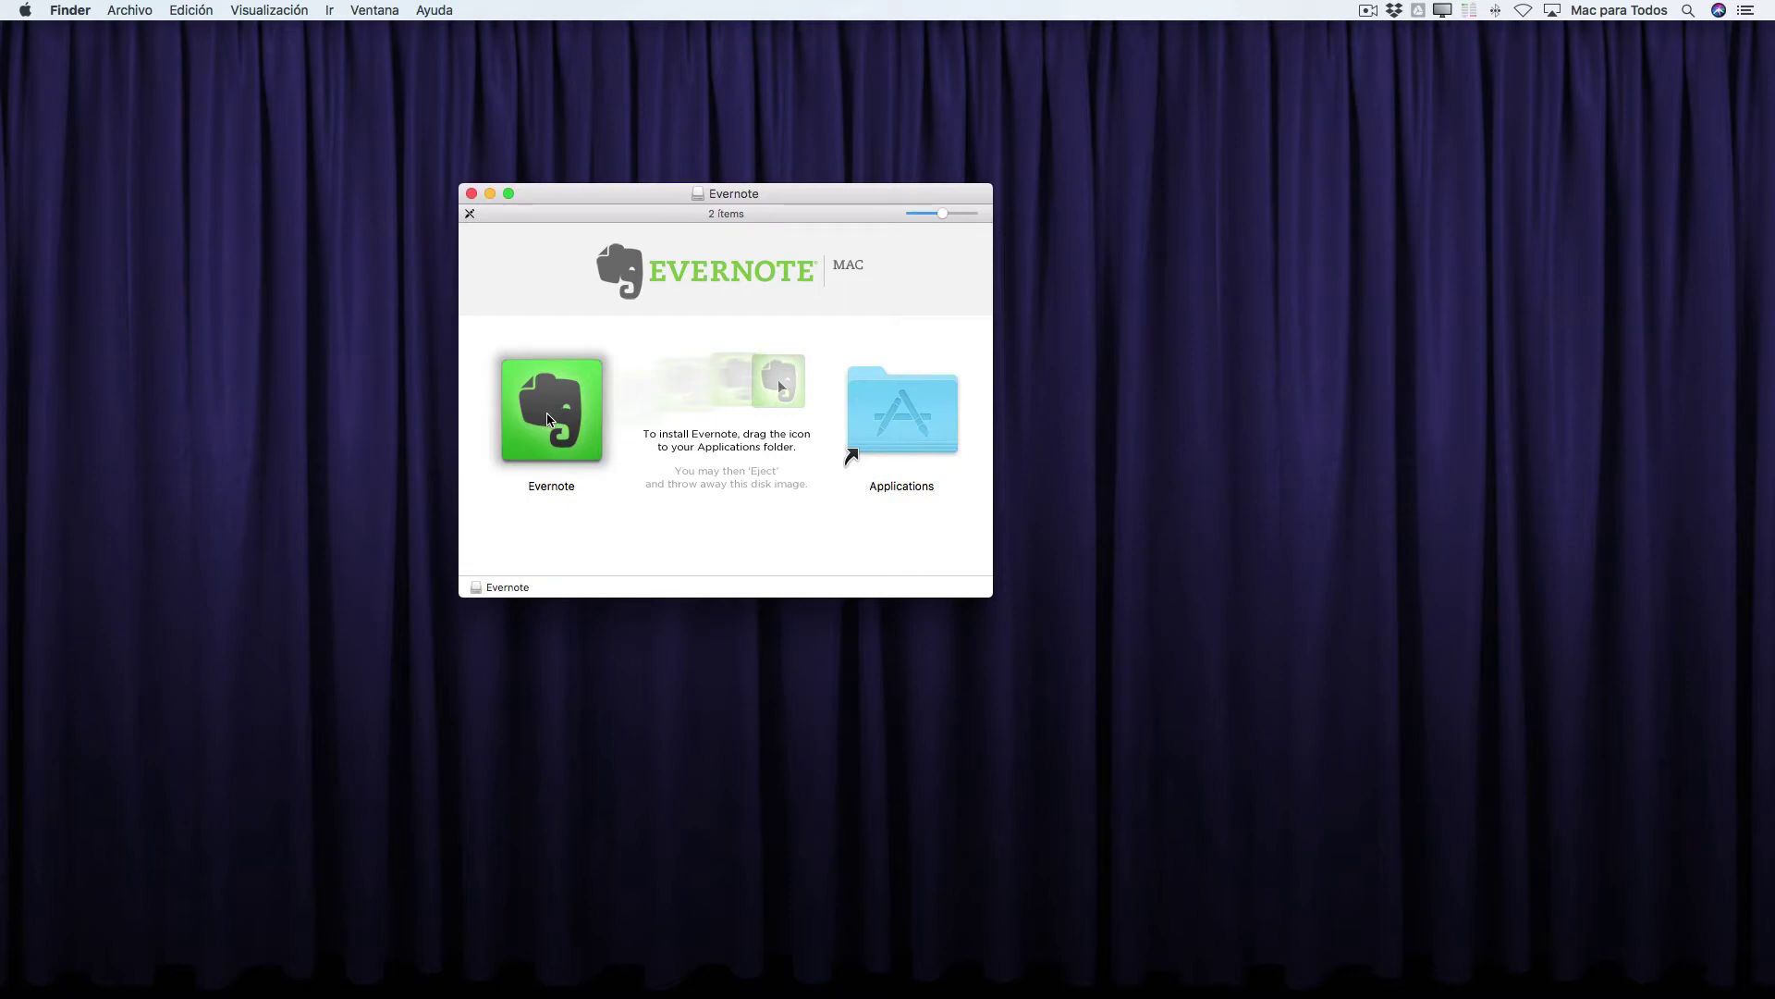
# - Try to copy the Evernote app from the disk image into the Applications folder, and close the disk image window
pyautogui.moveTo(551, 422)
pyautogui.mouseDown()
pyautogui.moveTo(652, 360)
pyautogui.moveTo(891, 388)
pyautogui.moveTo(904, 431)
pyautogui.moveTo(553, 407)
pyautogui.moveTo(858, 413)
pyautogui.moveTo(795, 407)
pyautogui.moveTo(543, 418)
pyautogui.mouseUp()
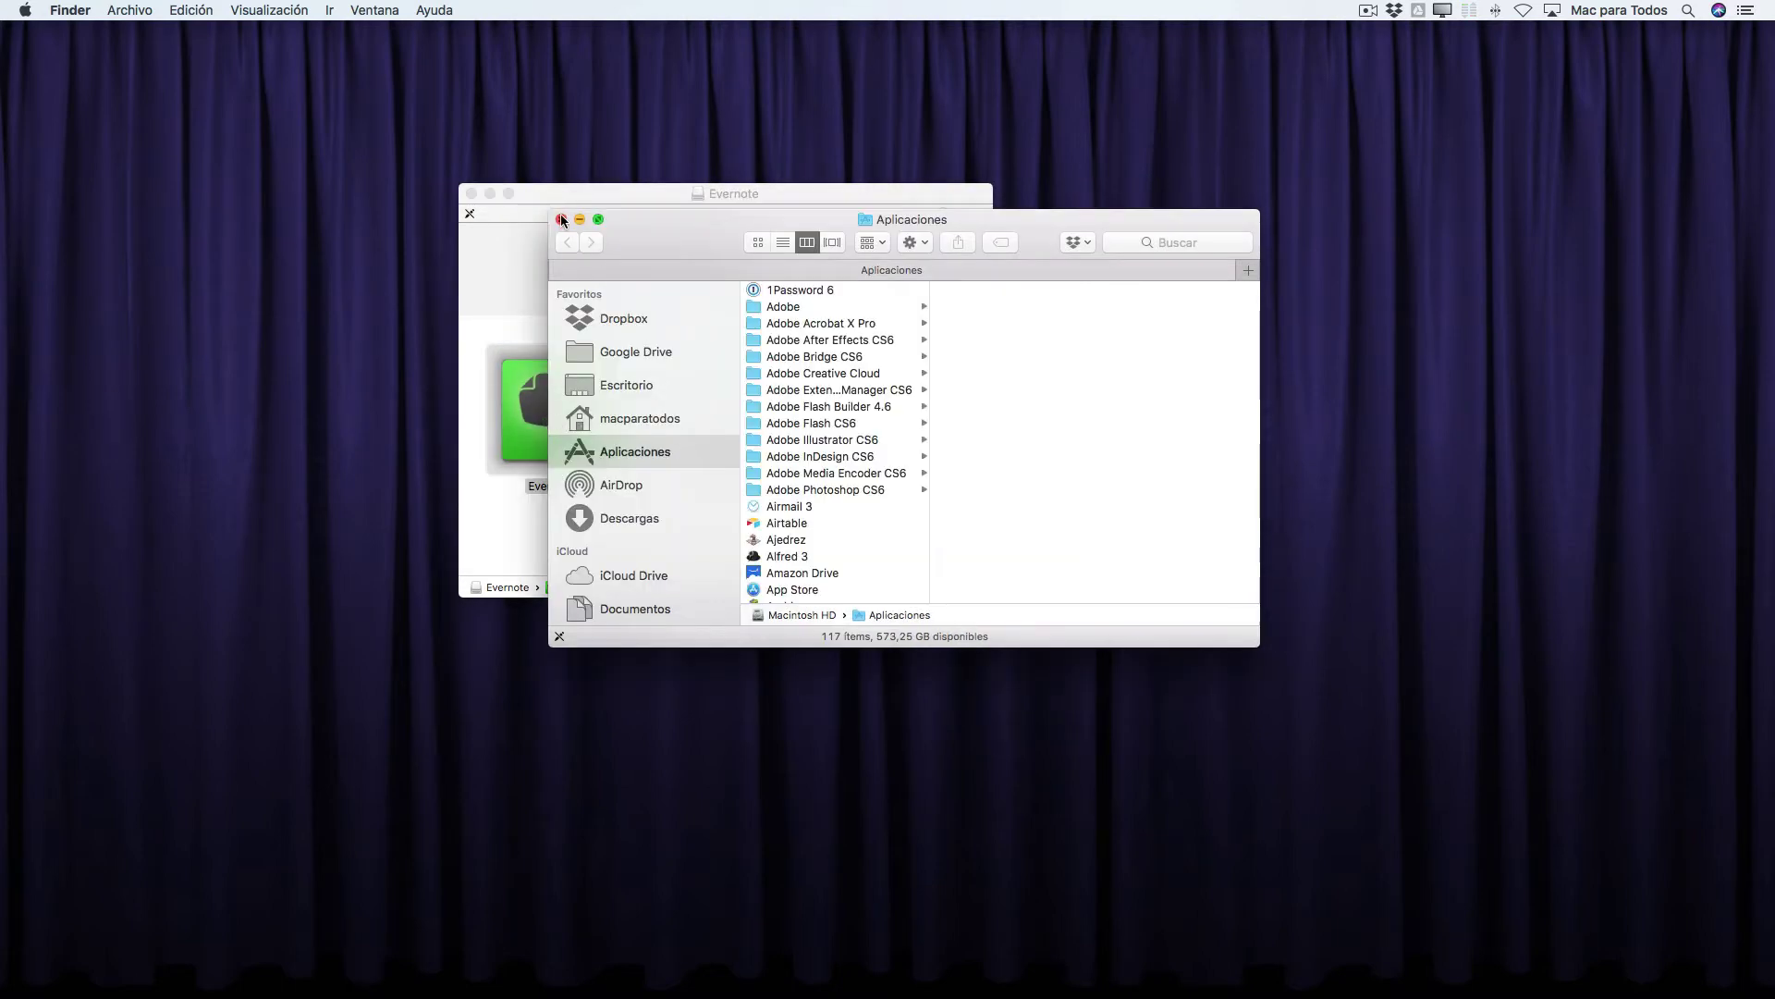
pyautogui.click(561, 221)
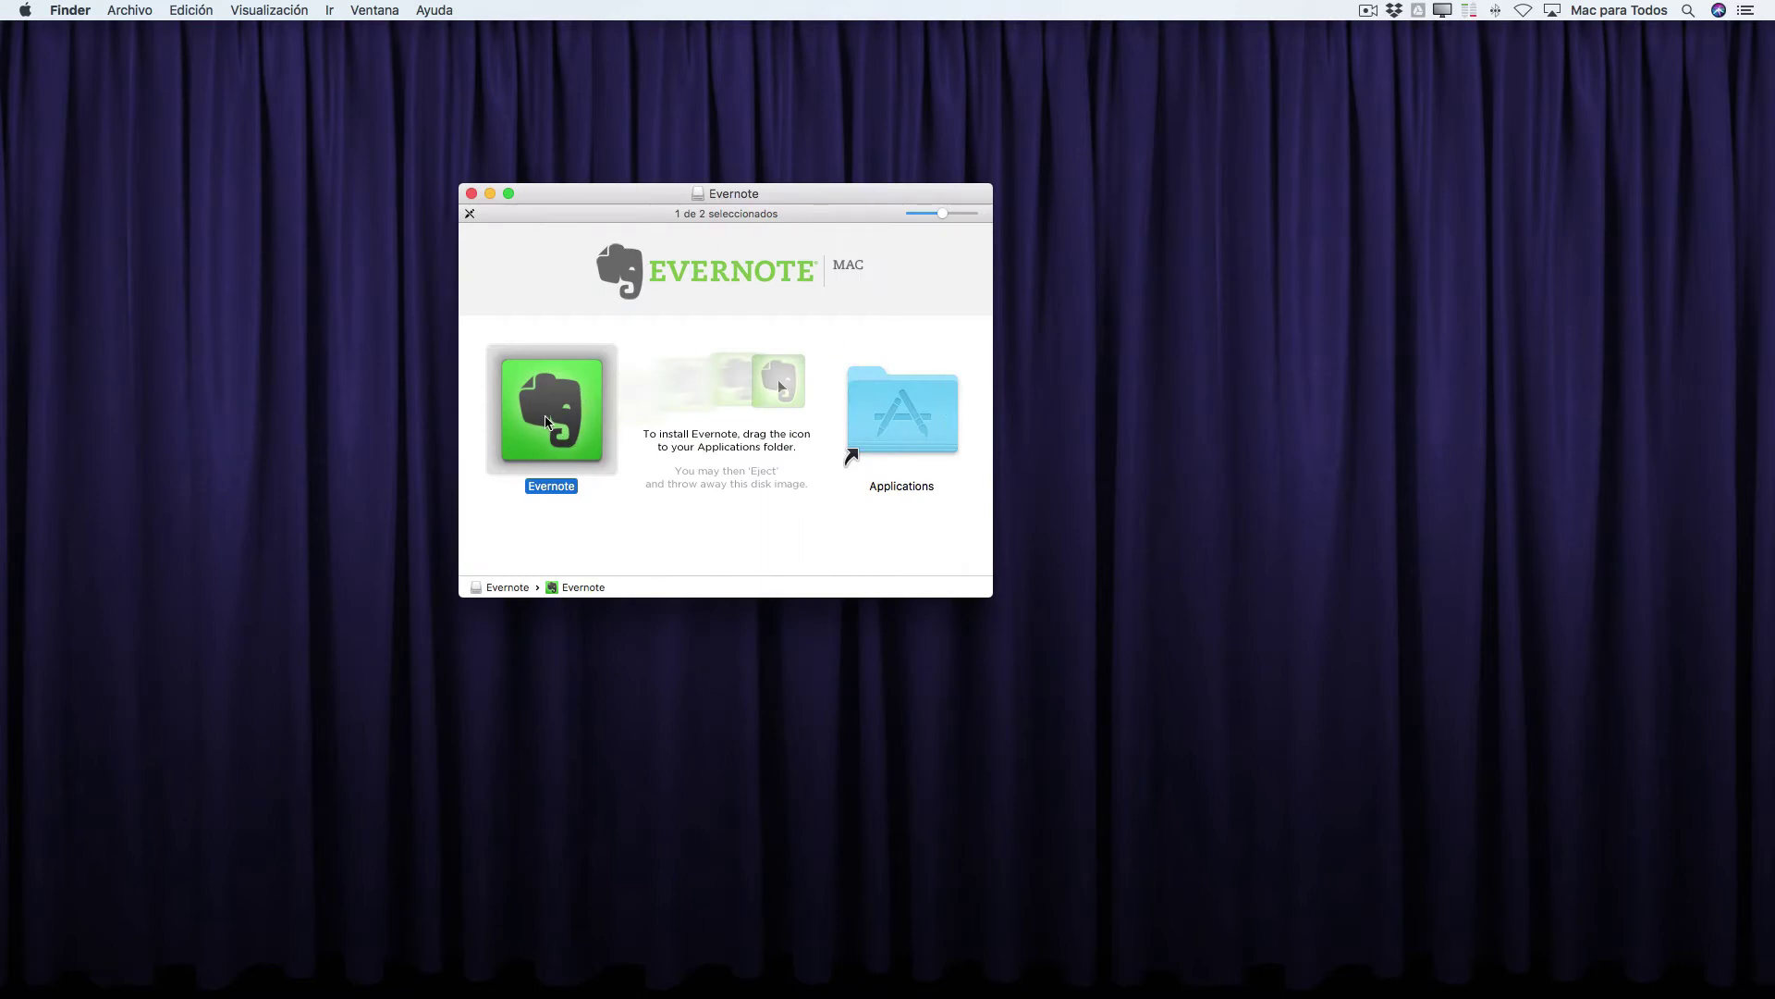
pyautogui.moveTo(546, 421)
pyautogui.mouseDown()
pyautogui.moveTo(818, 344)
pyautogui.moveTo(897, 424)
pyautogui.moveTo(561, 368)
pyautogui.moveTo(551, 411)
pyautogui.mouseUp()
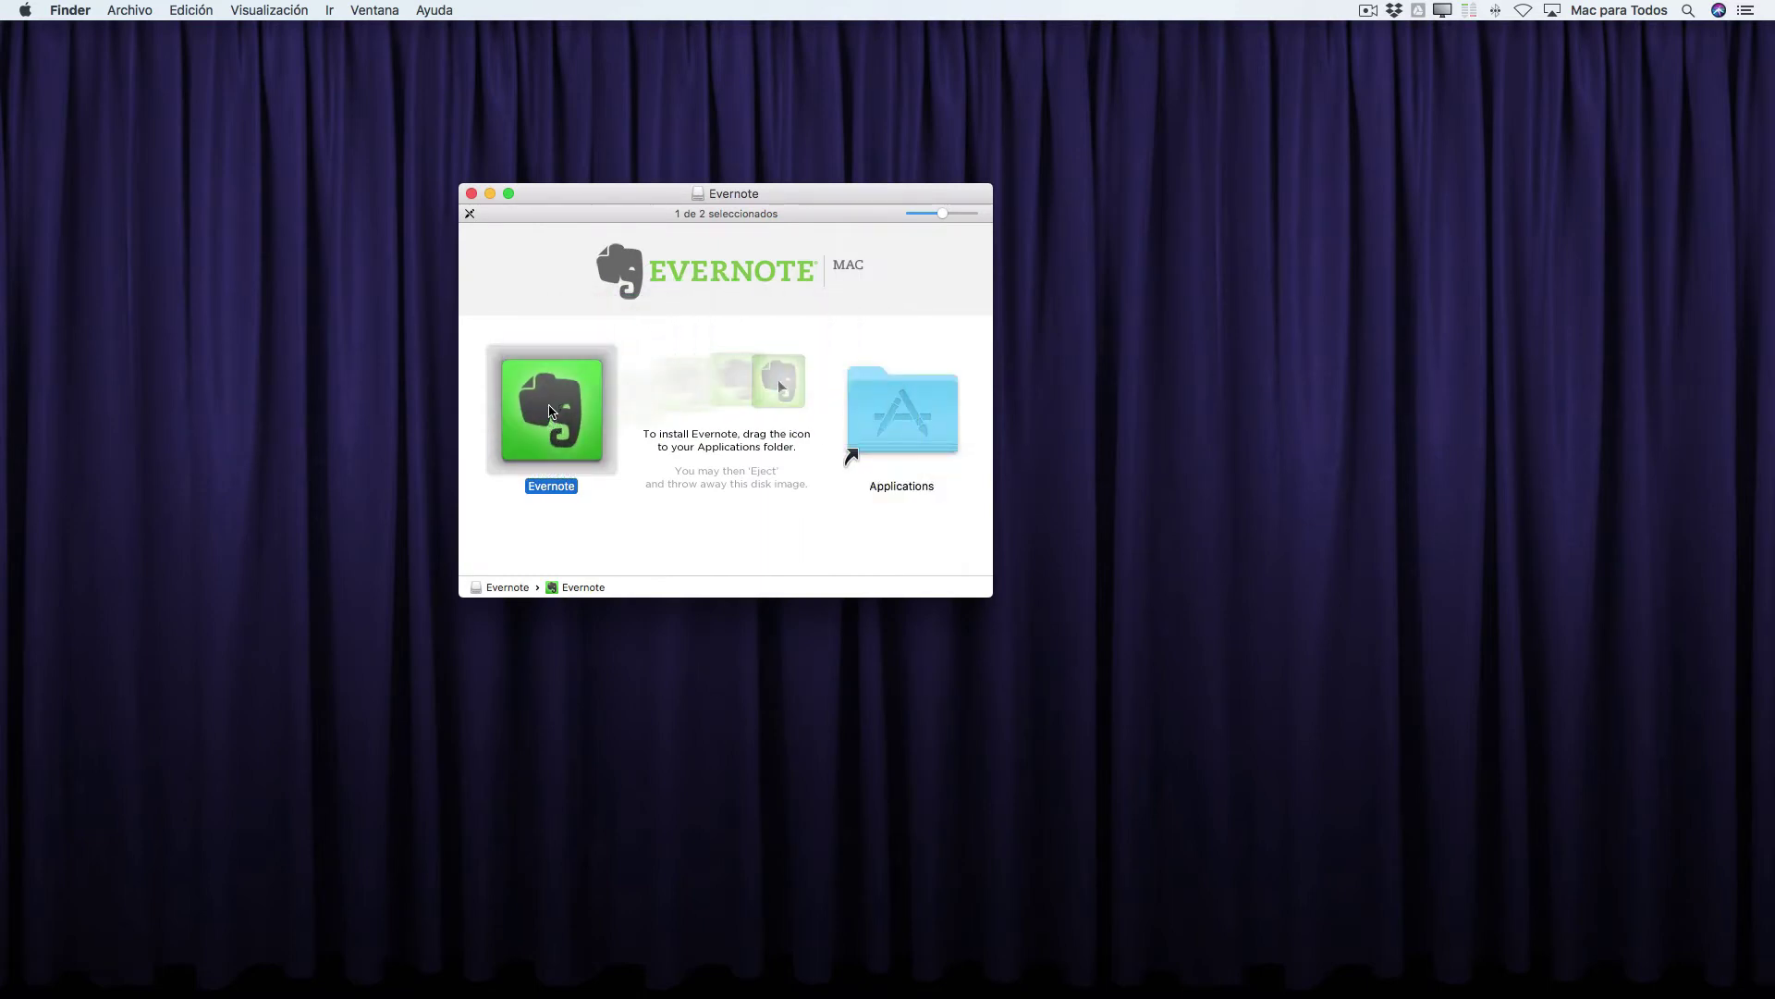
pyautogui.click(470, 194)
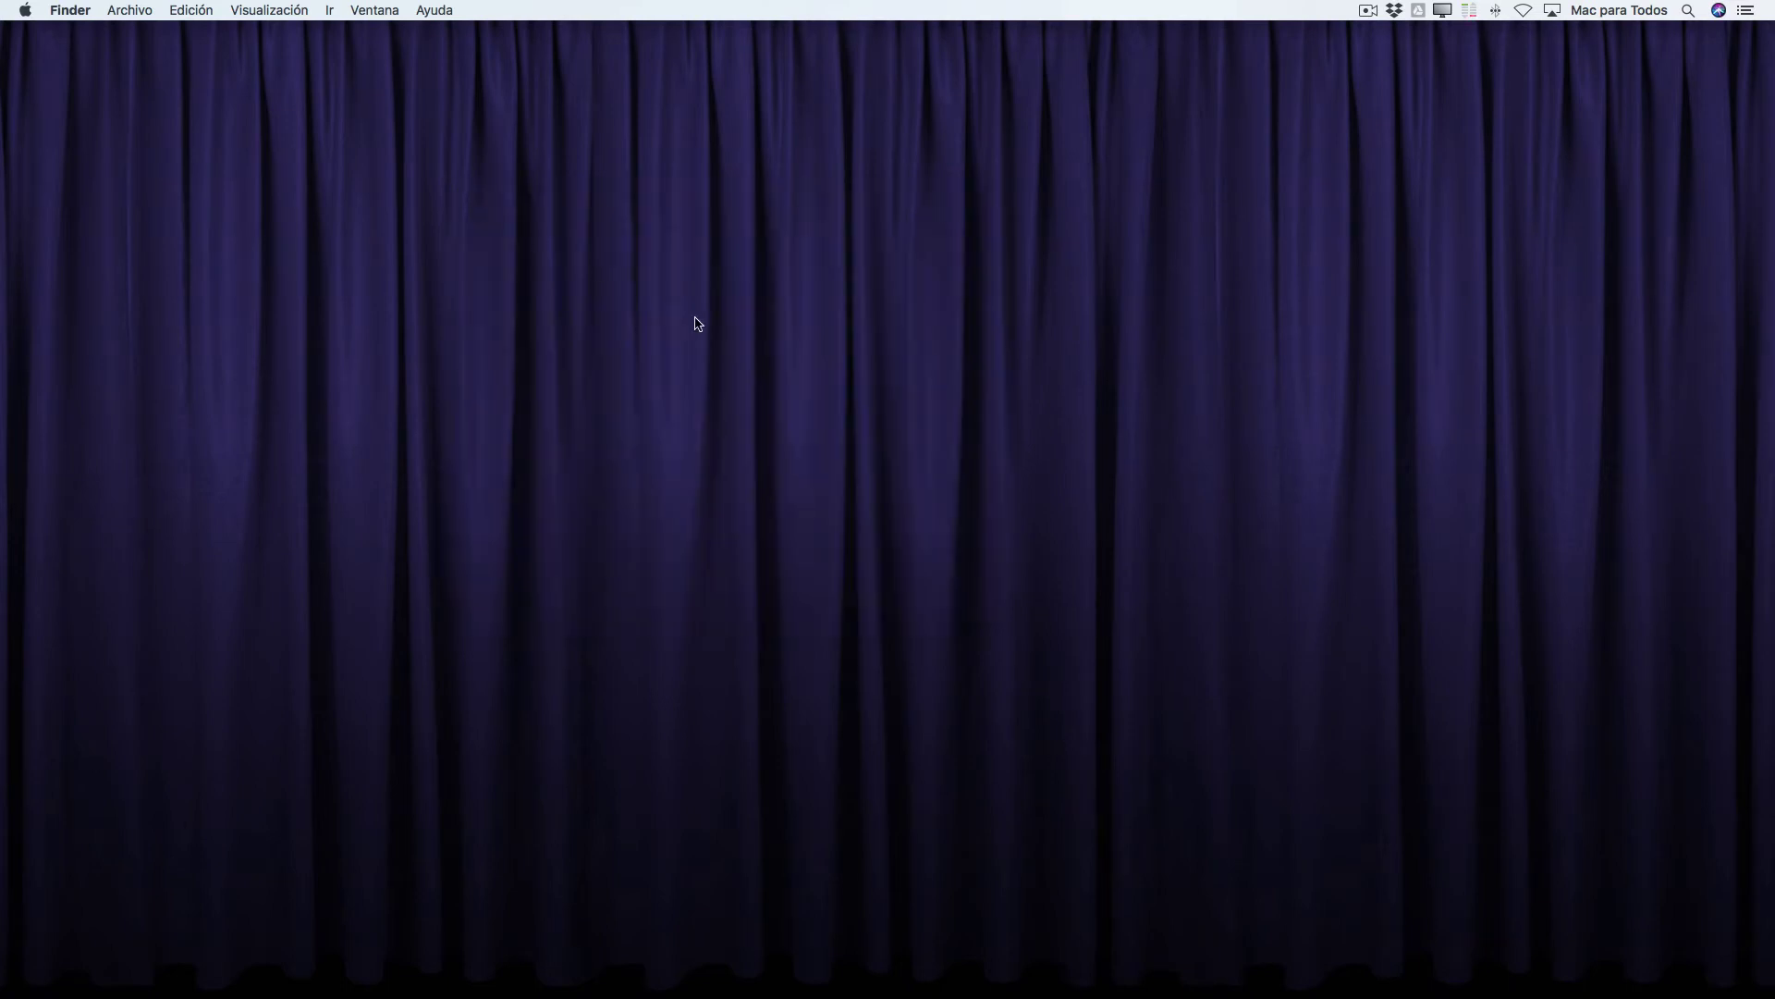
# - Search the Mac for "ever" with Spotlight and launch Evernote
pyautogui.press('super+space')
pyautogui.write('ever')
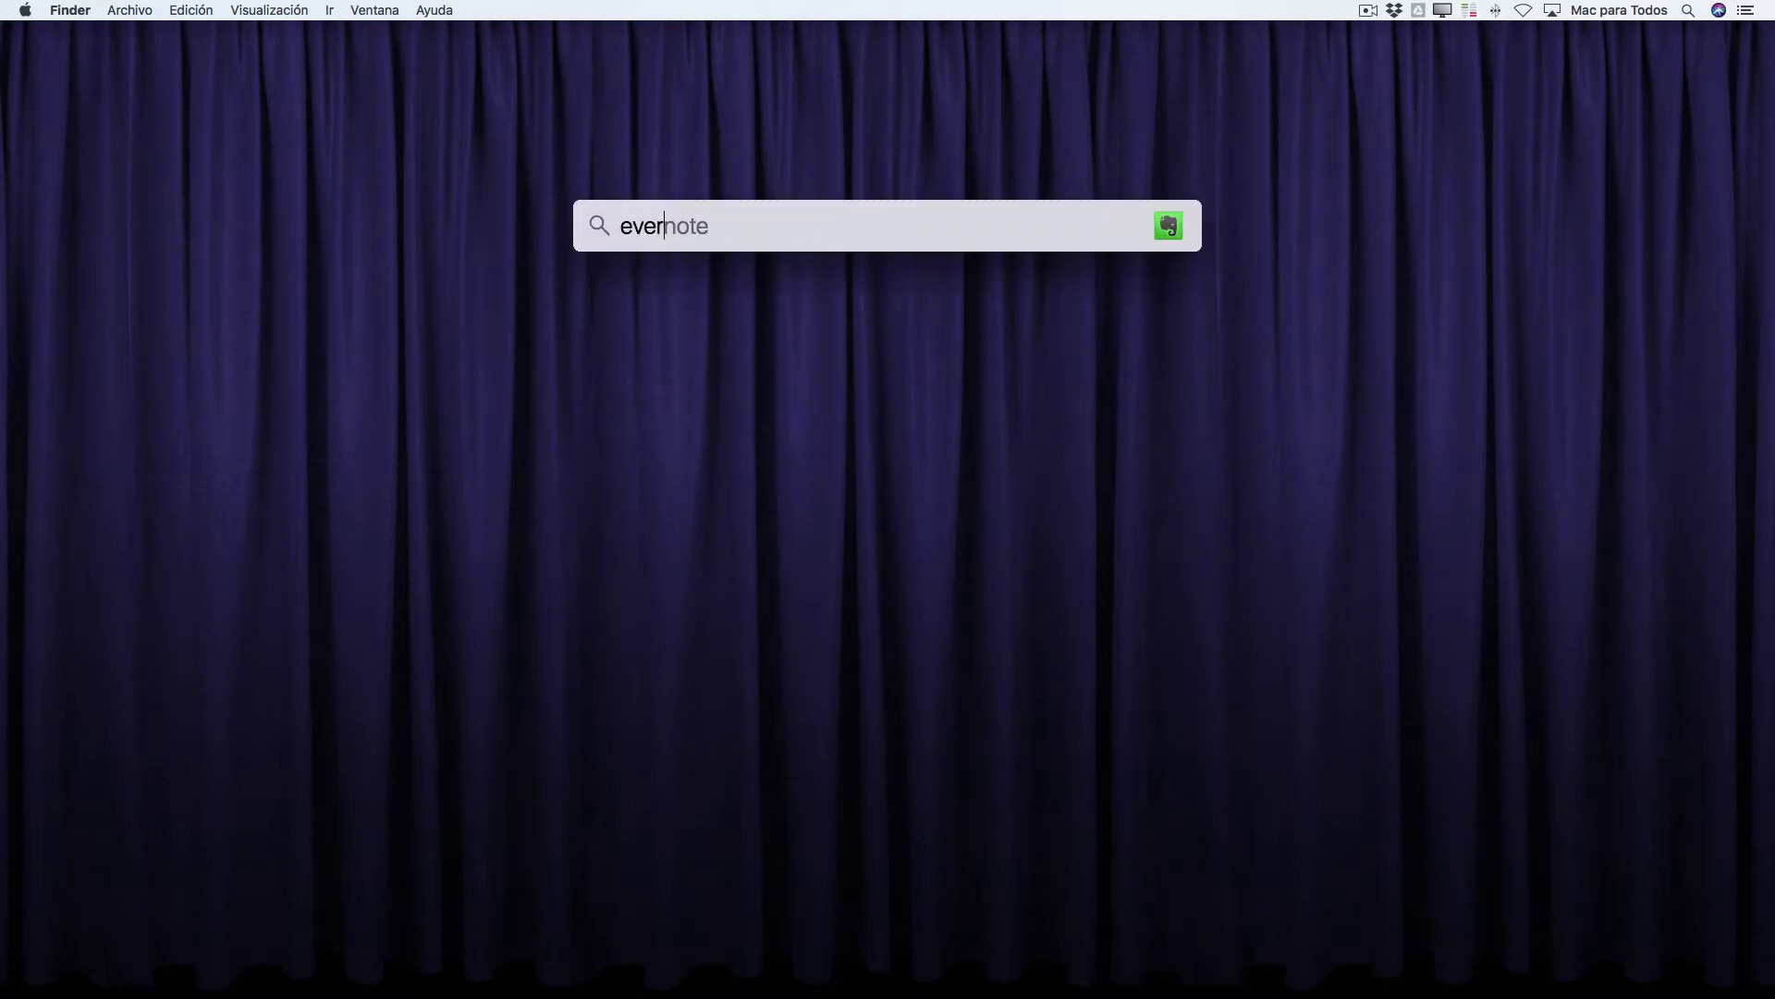
pyautogui.press('Return')
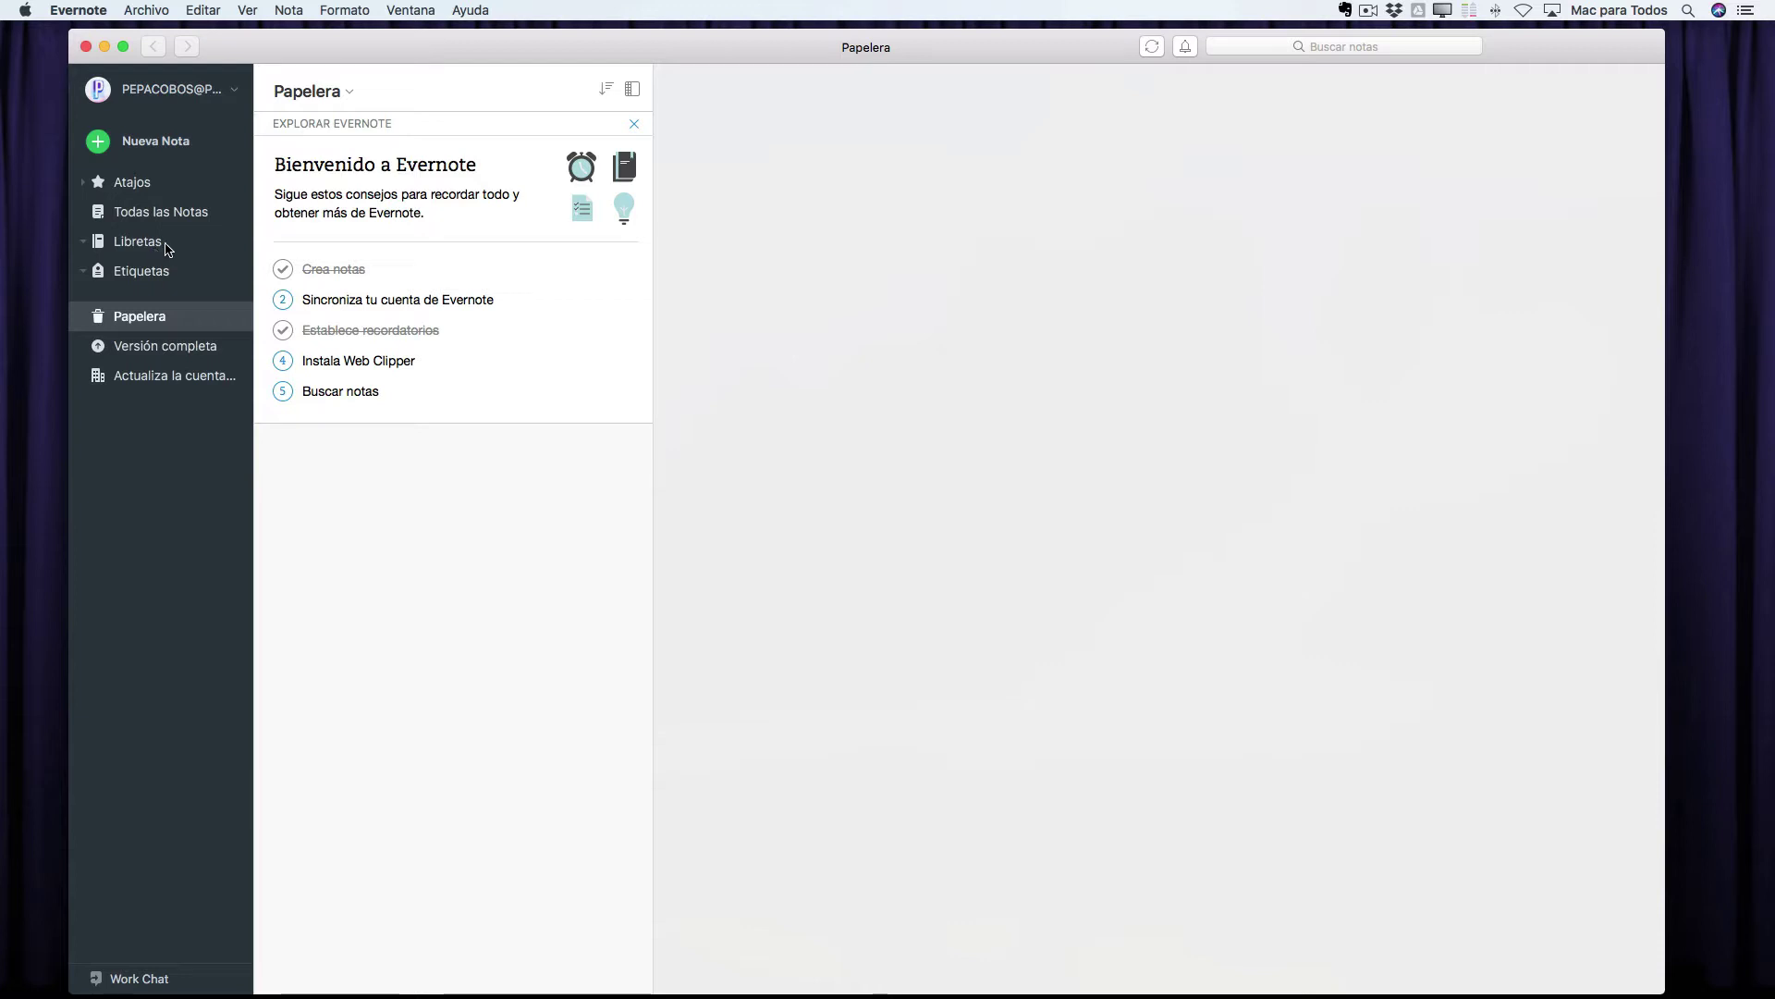
# - Create a new note and check which notebooks it can be moved to, leaving it in Viajes
pyautogui.click(155, 144)
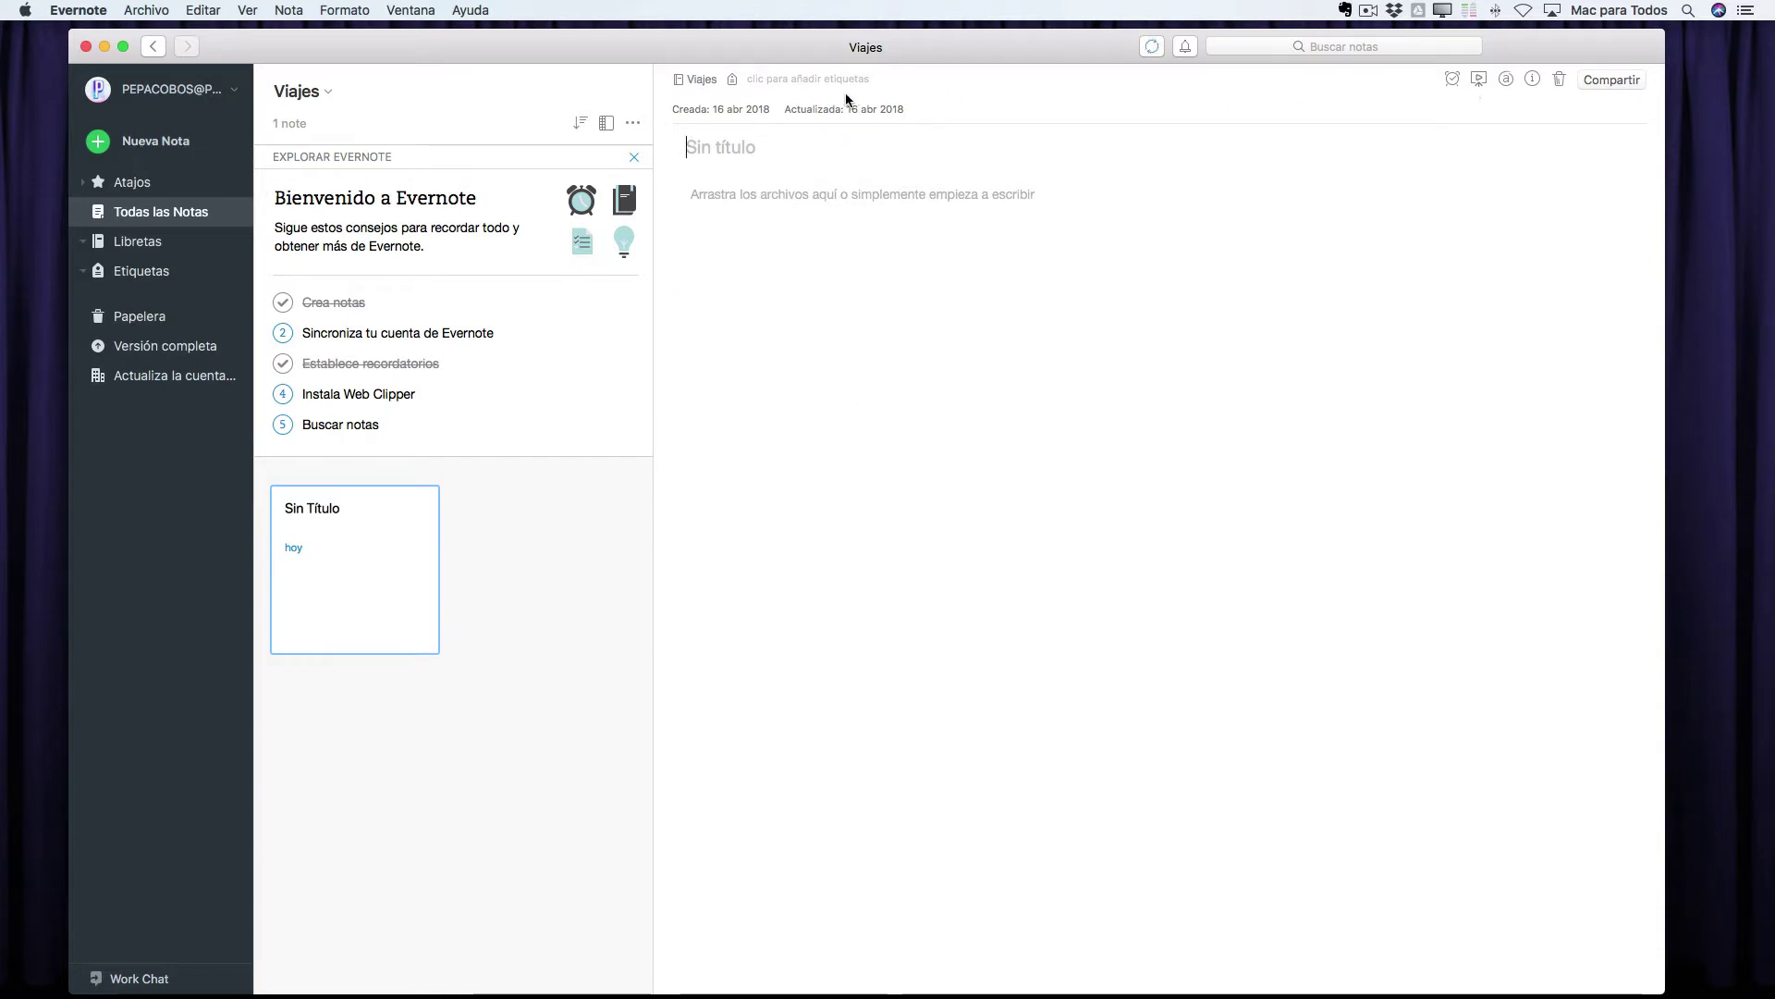
pyautogui.click(694, 78)
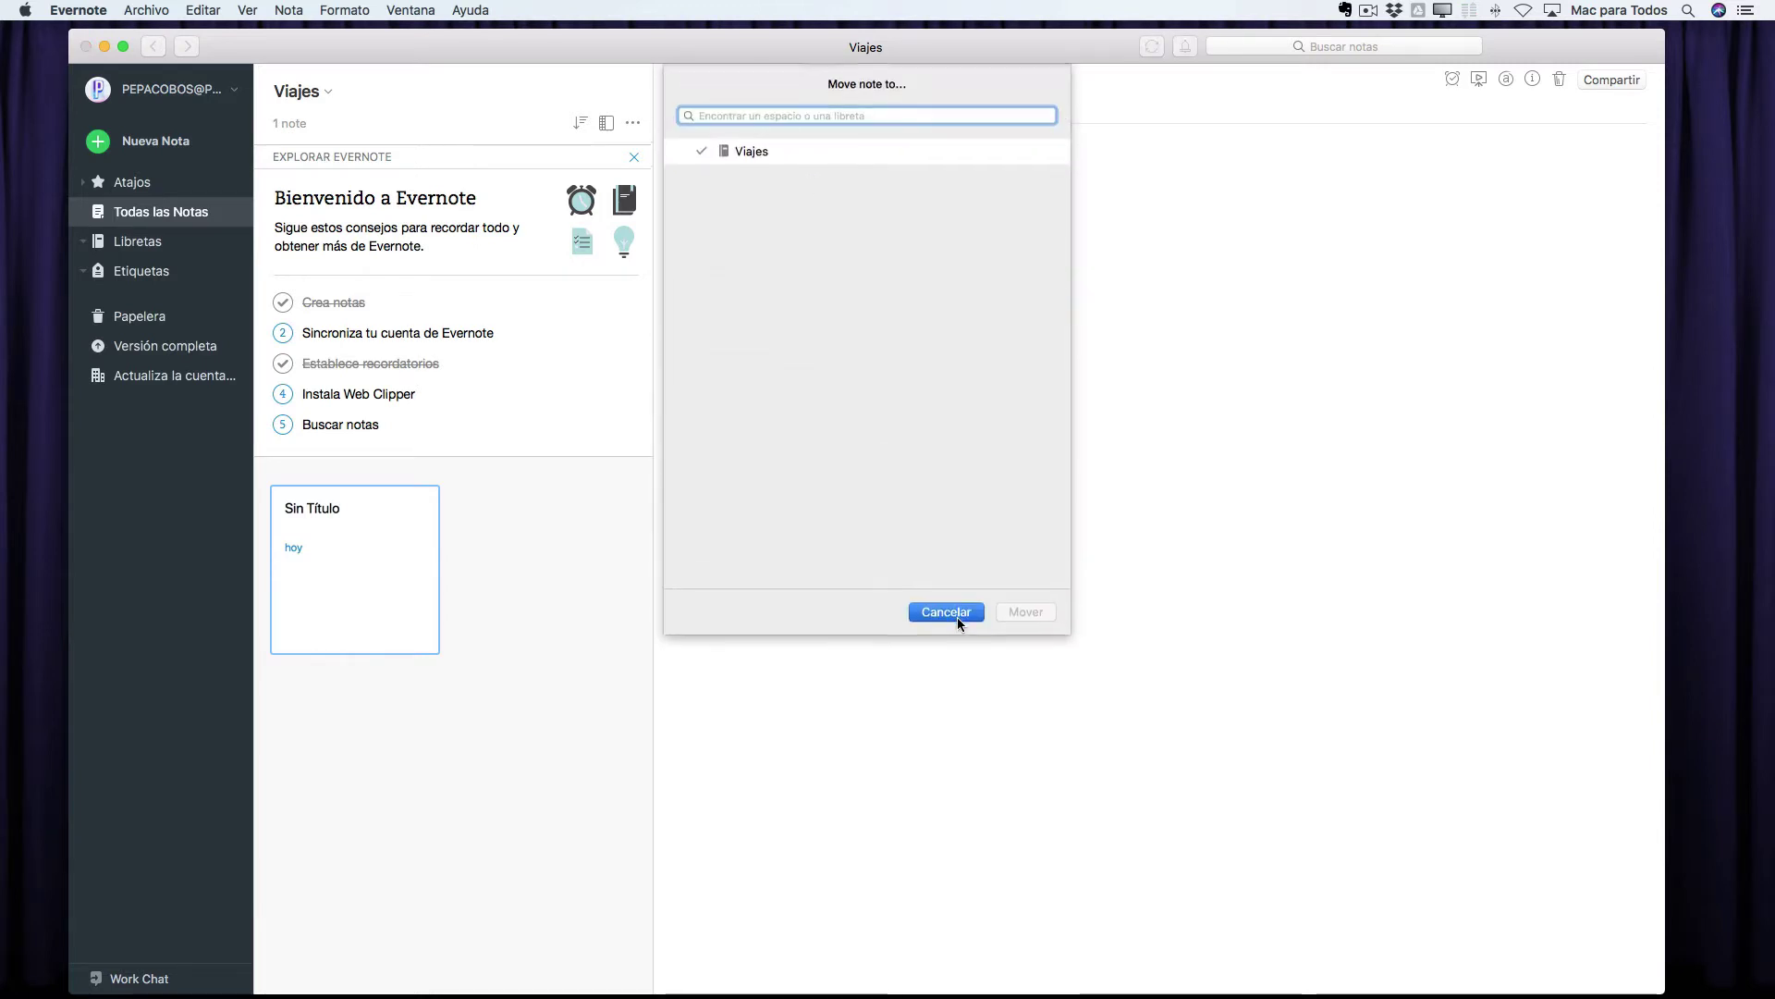
pyautogui.click(956, 618)
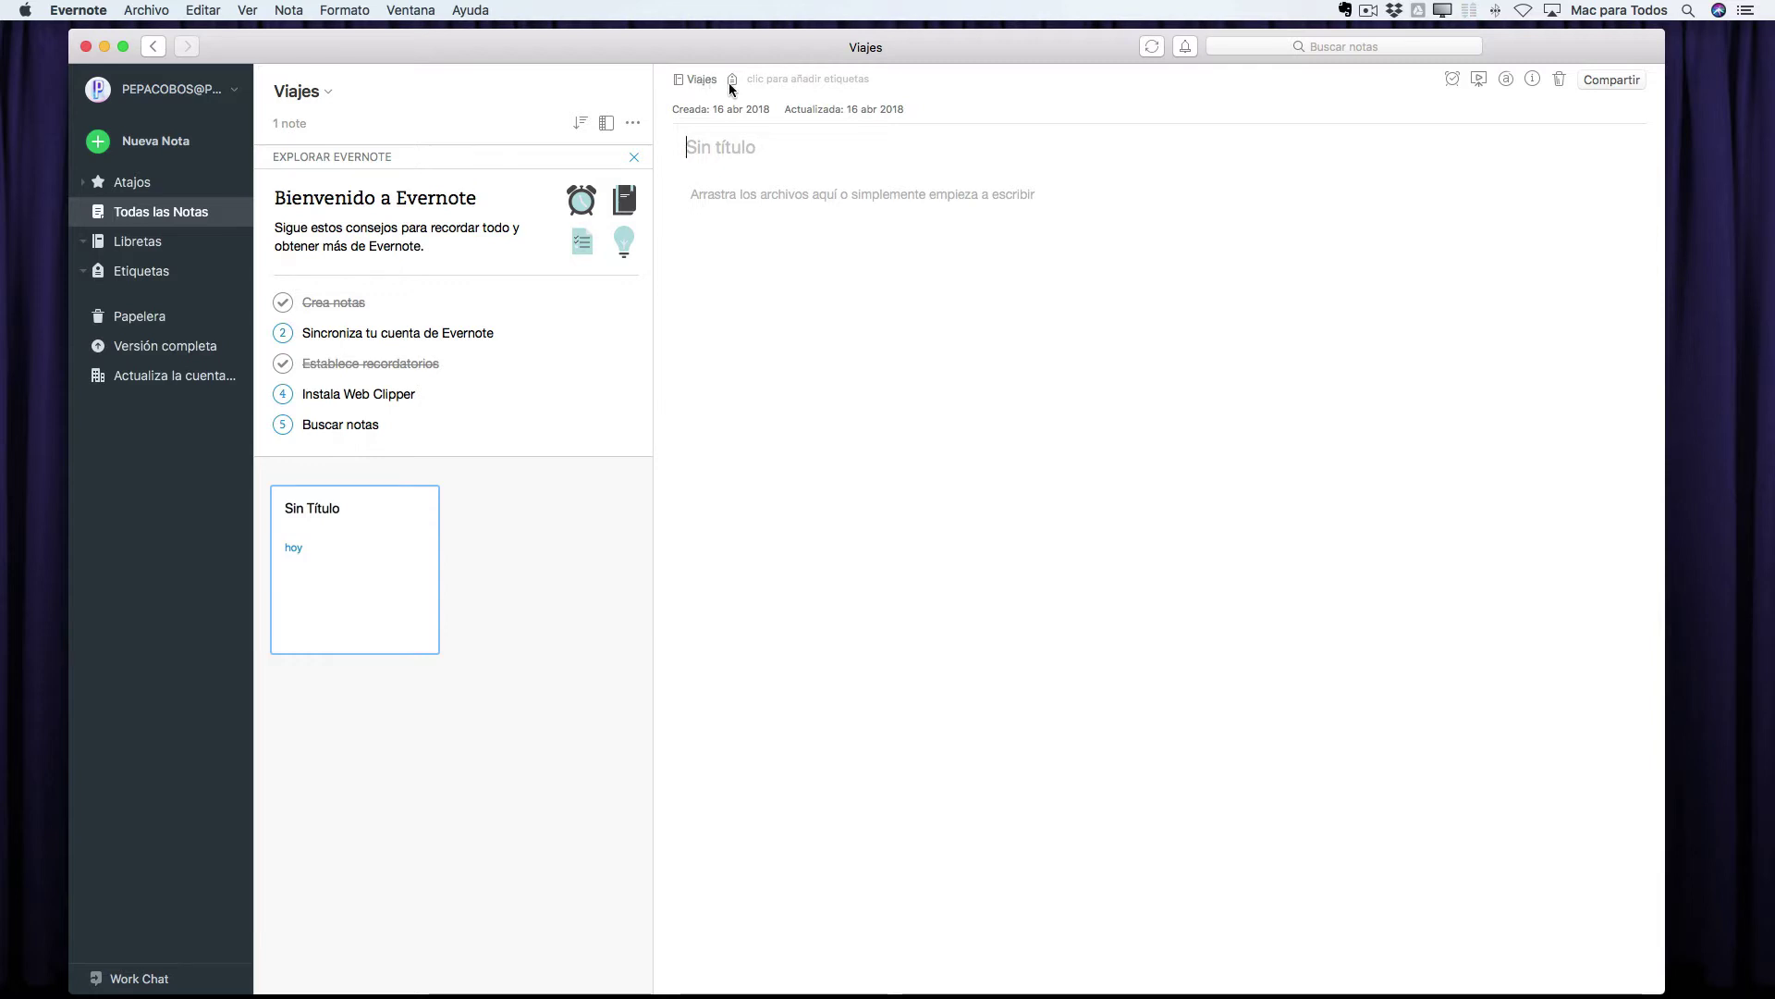
# - Add the tags "Postres" and "Fiestas" to the new note
pyautogui.click(772, 79)
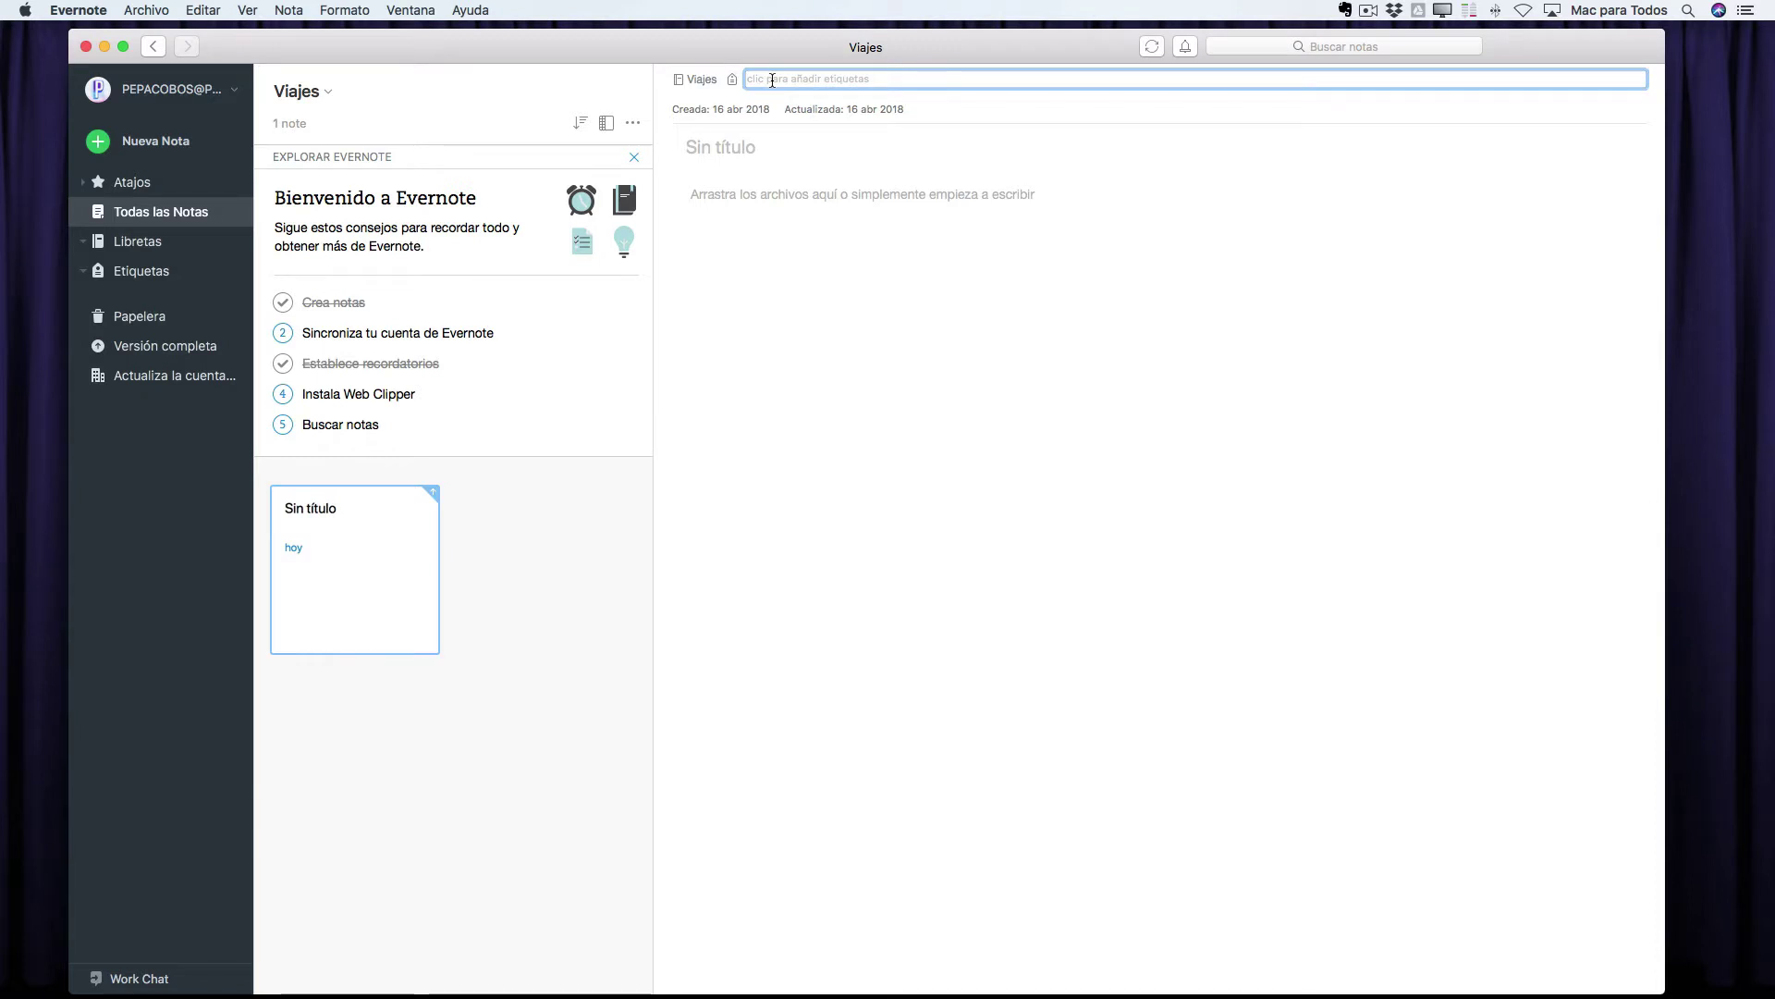
pyautogui.write('Postres')
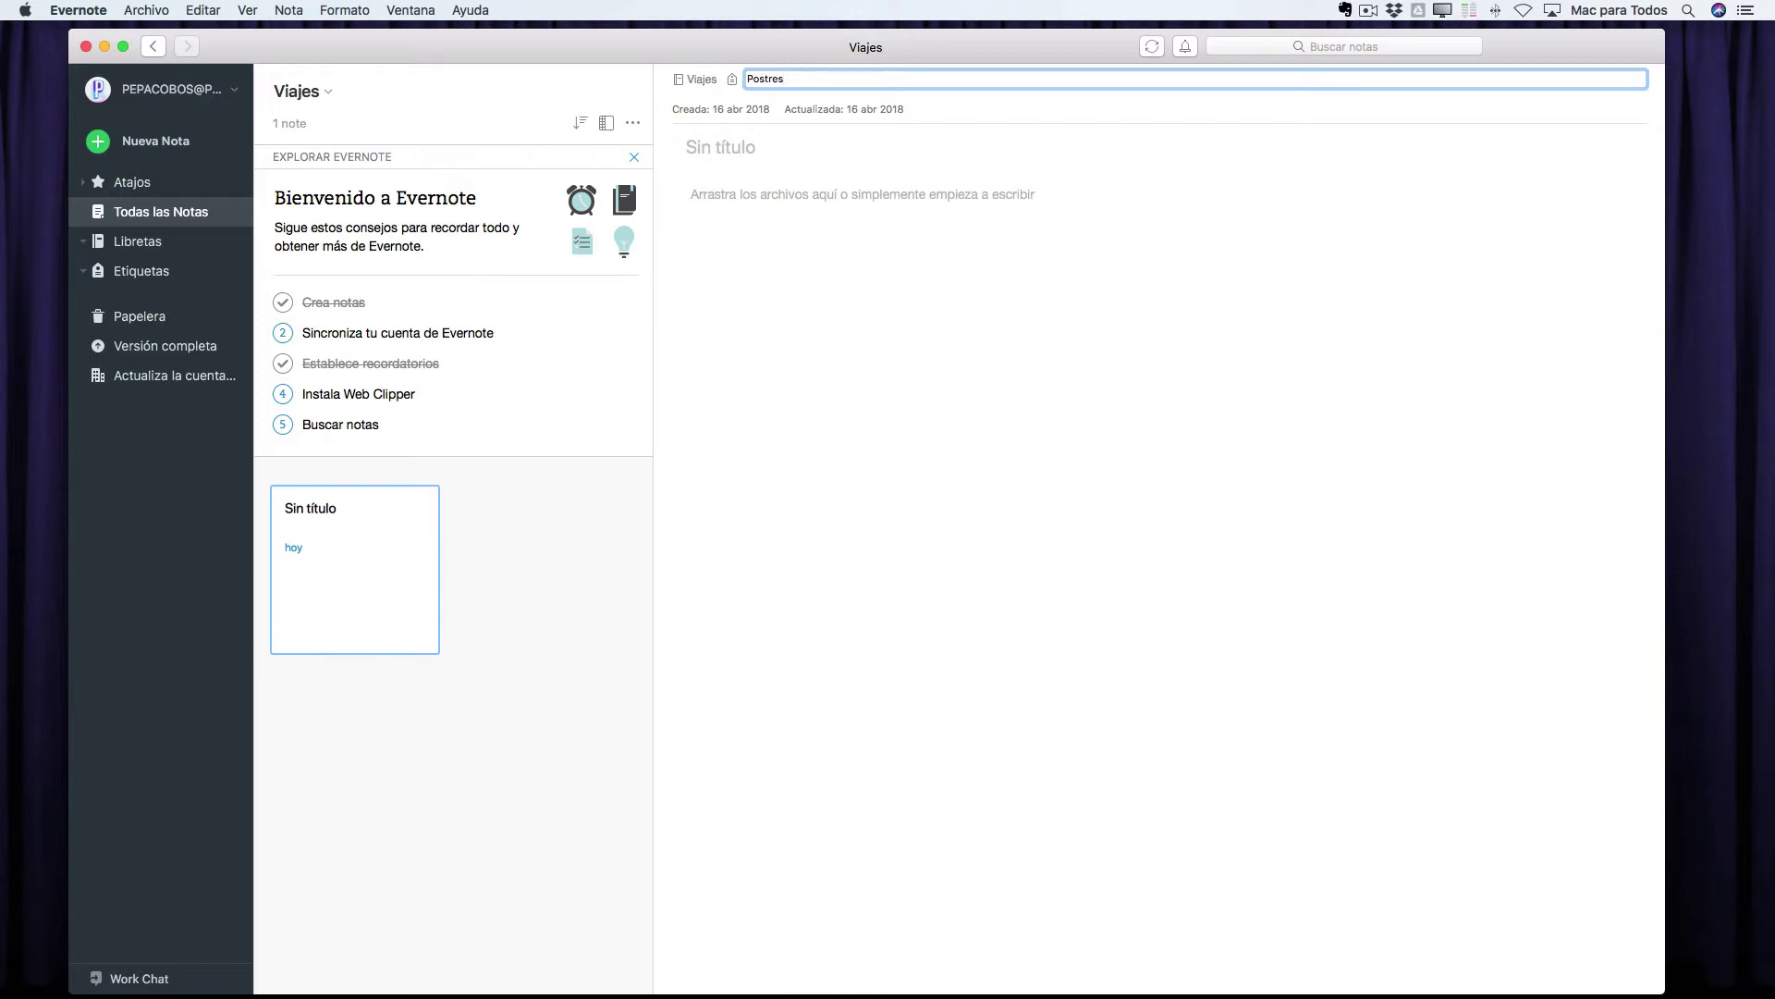
pyautogui.press('Return')
pyautogui.write('Fiestas')
pyautogui.press('Return')
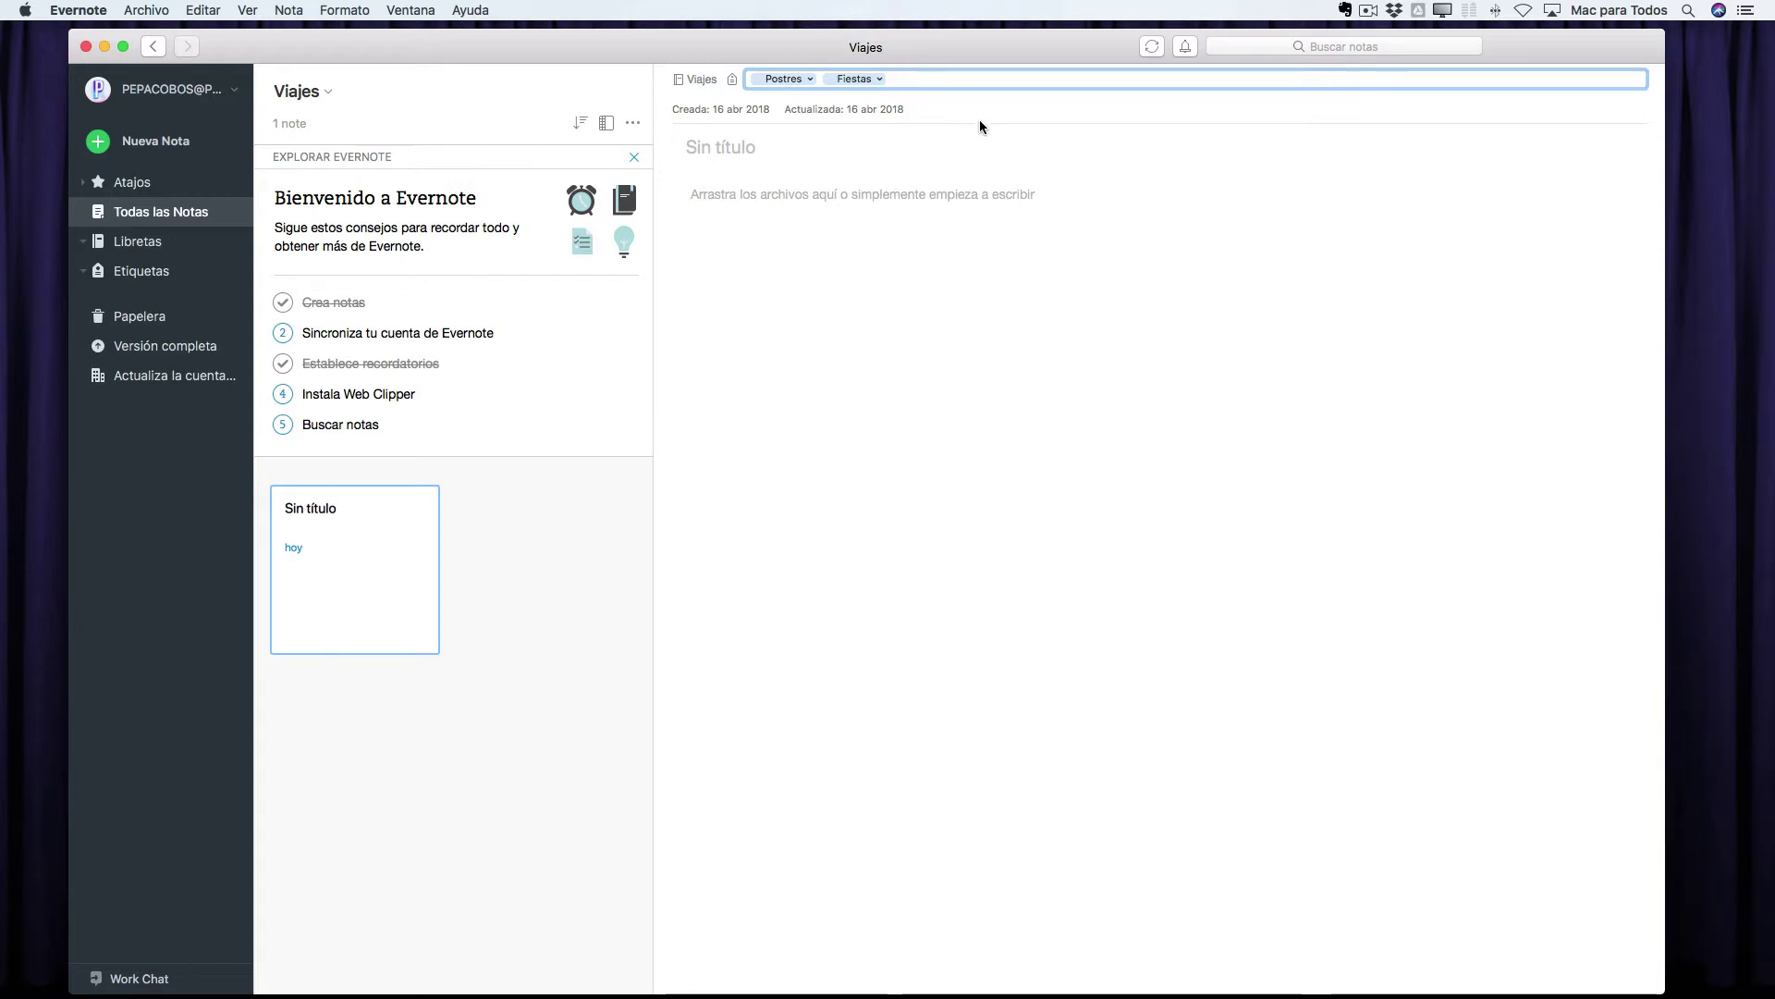
# - Title the note "Receta de flan de huevo" and write "Ingredientes:" as the first line of its body
pyautogui.click(726, 148)
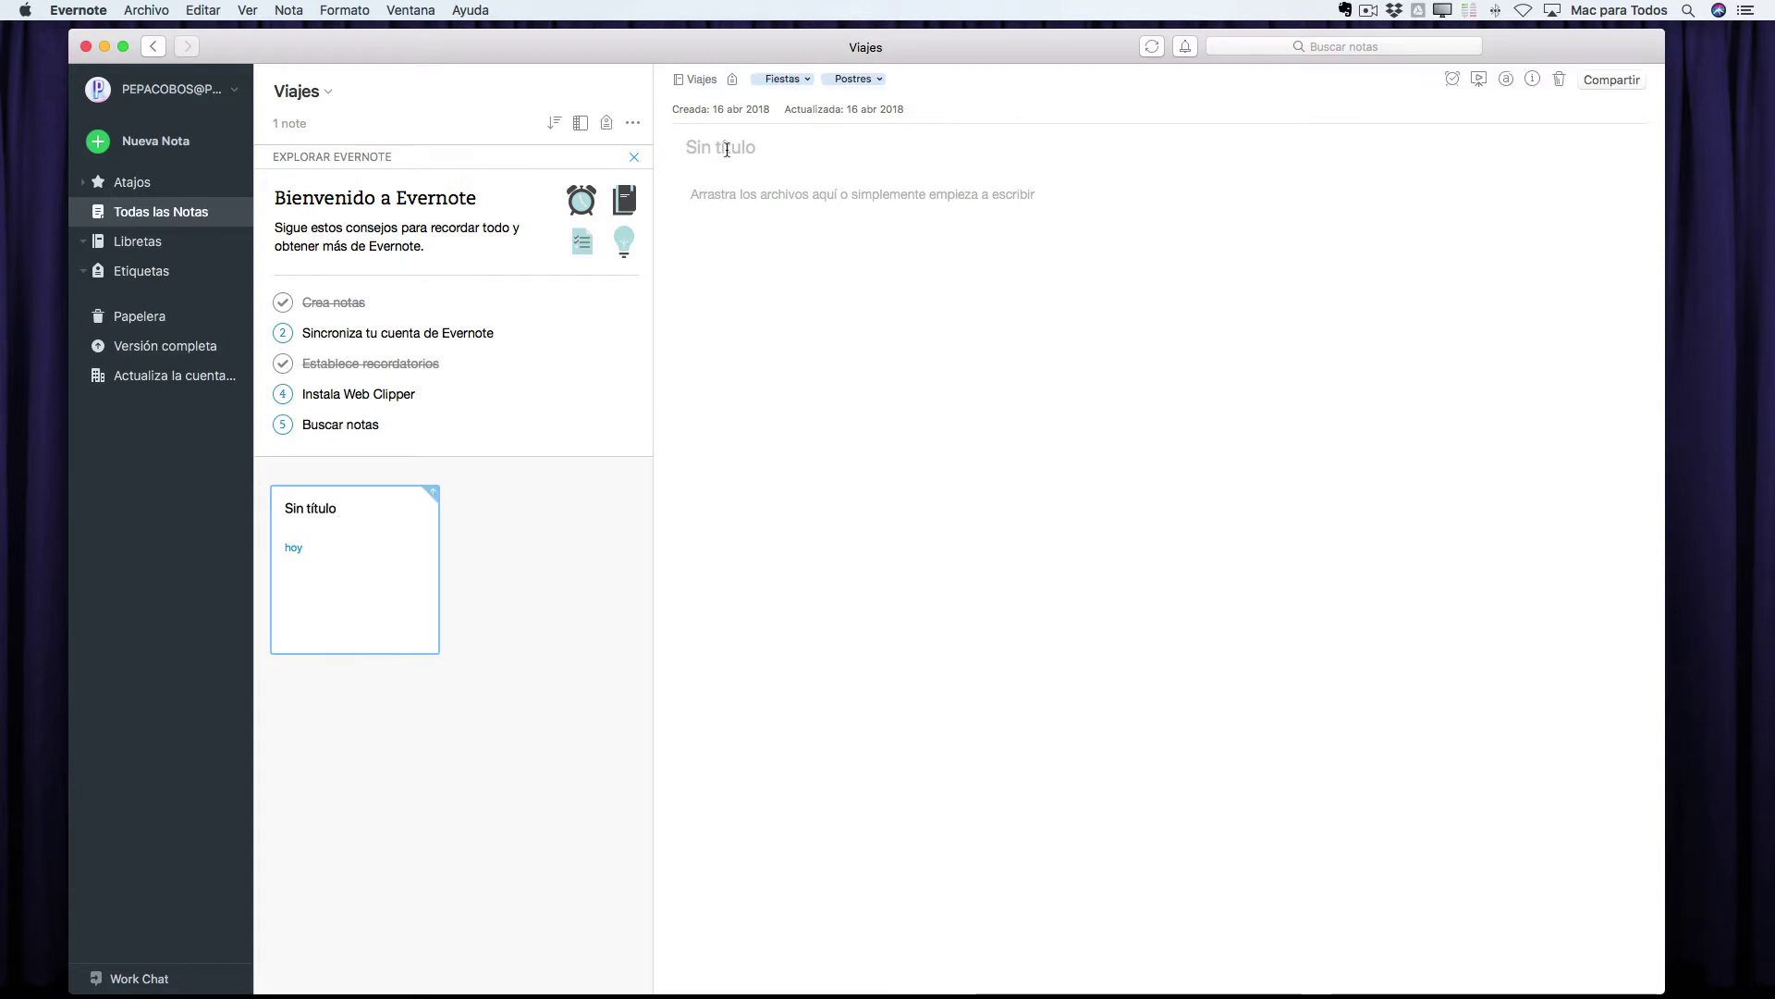
pyautogui.write('Receta de flan de huevo')
pyautogui.click(744, 198)
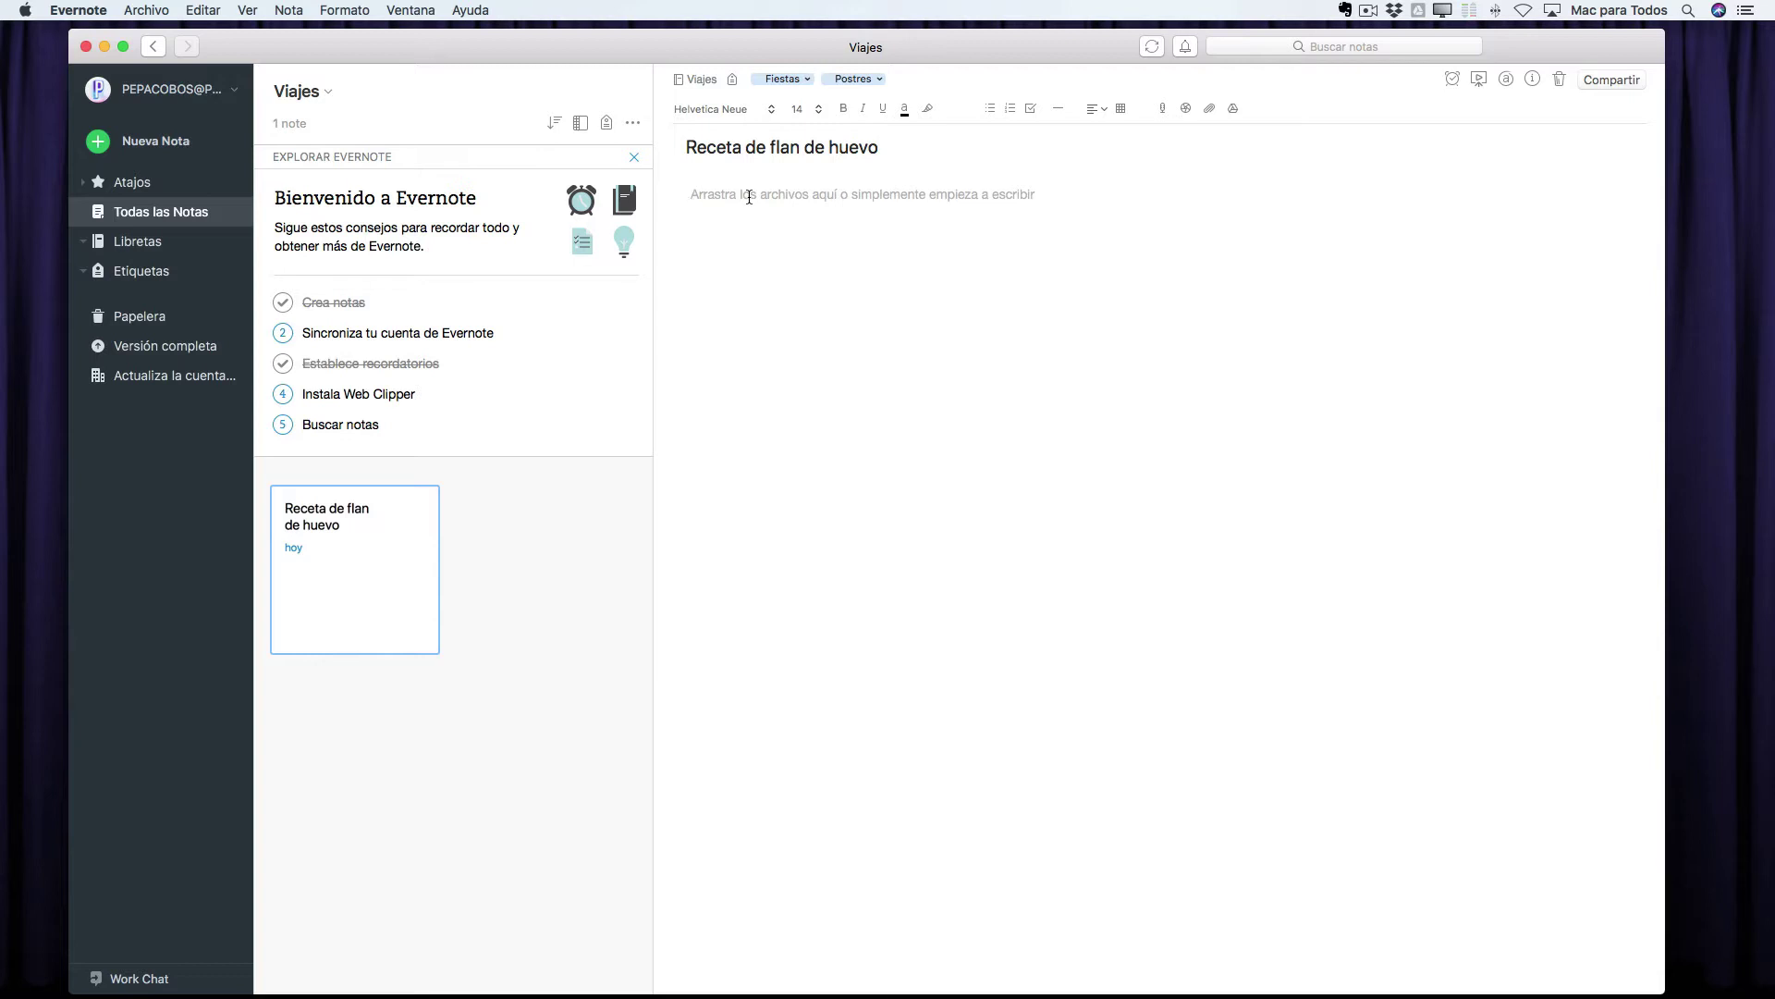
pyautogui.write('Ingredientes: hjhdkjh')
pyautogui.press('BackSpace')
pyautogui.press('BackSpace')
pyautogui.press('BackSpace')
pyautogui.press('BackSpace')
pyautogui.press('BackSpace')
pyautogui.press('BackSpace')
pyautogui.press('BackSpace')
pyautogui.press('BackSpace')
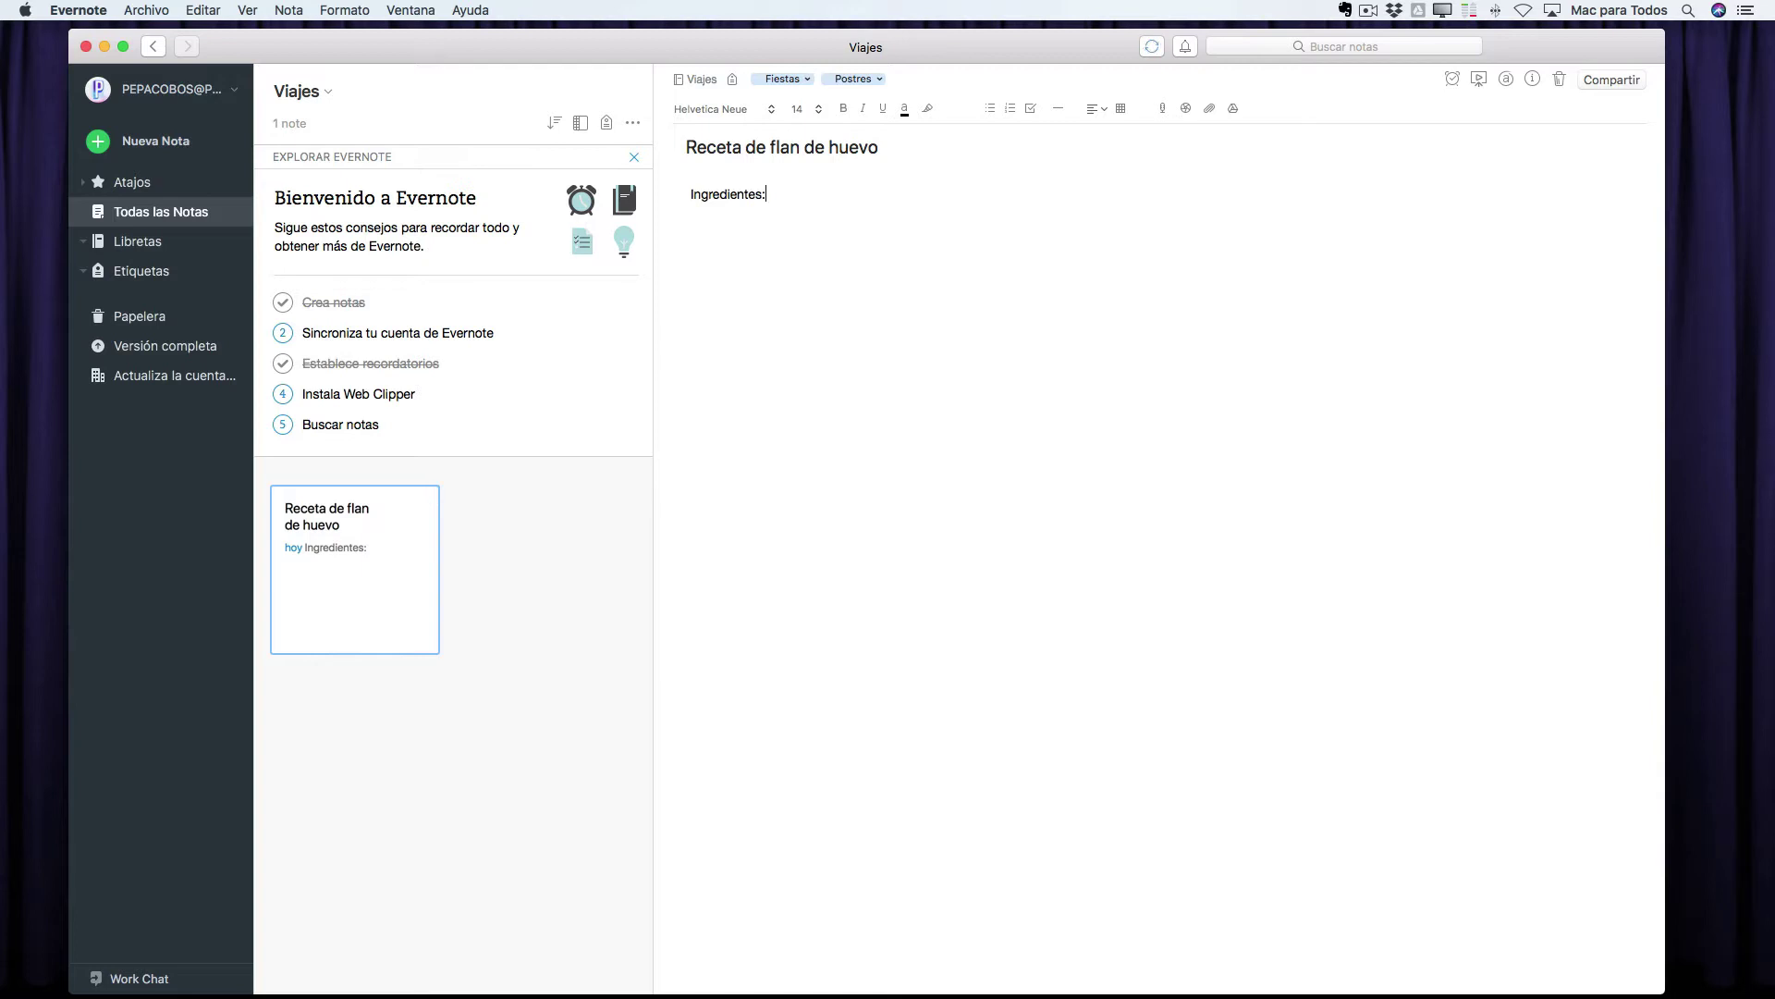
# - Add a bulleted list below "Ingredientes:" with the items "2 huevos", "4 vasos de agua" and "Azucar"
pyautogui.press('Return')
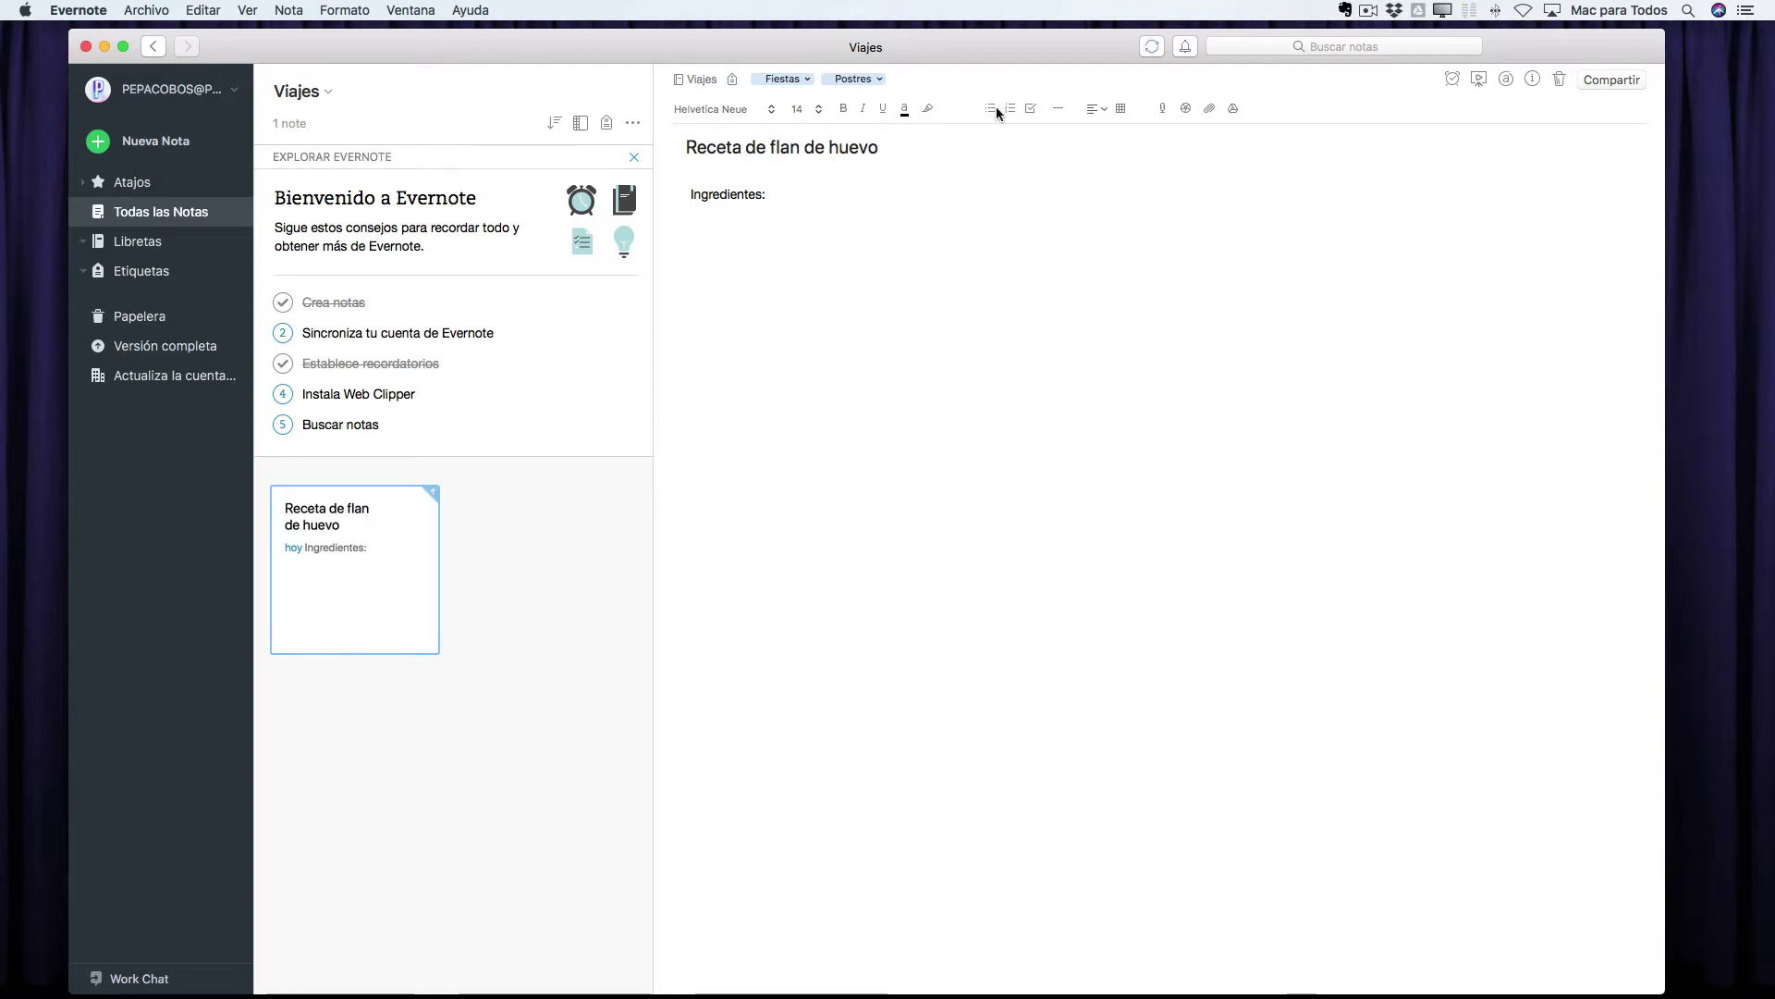
pyautogui.click(990, 108)
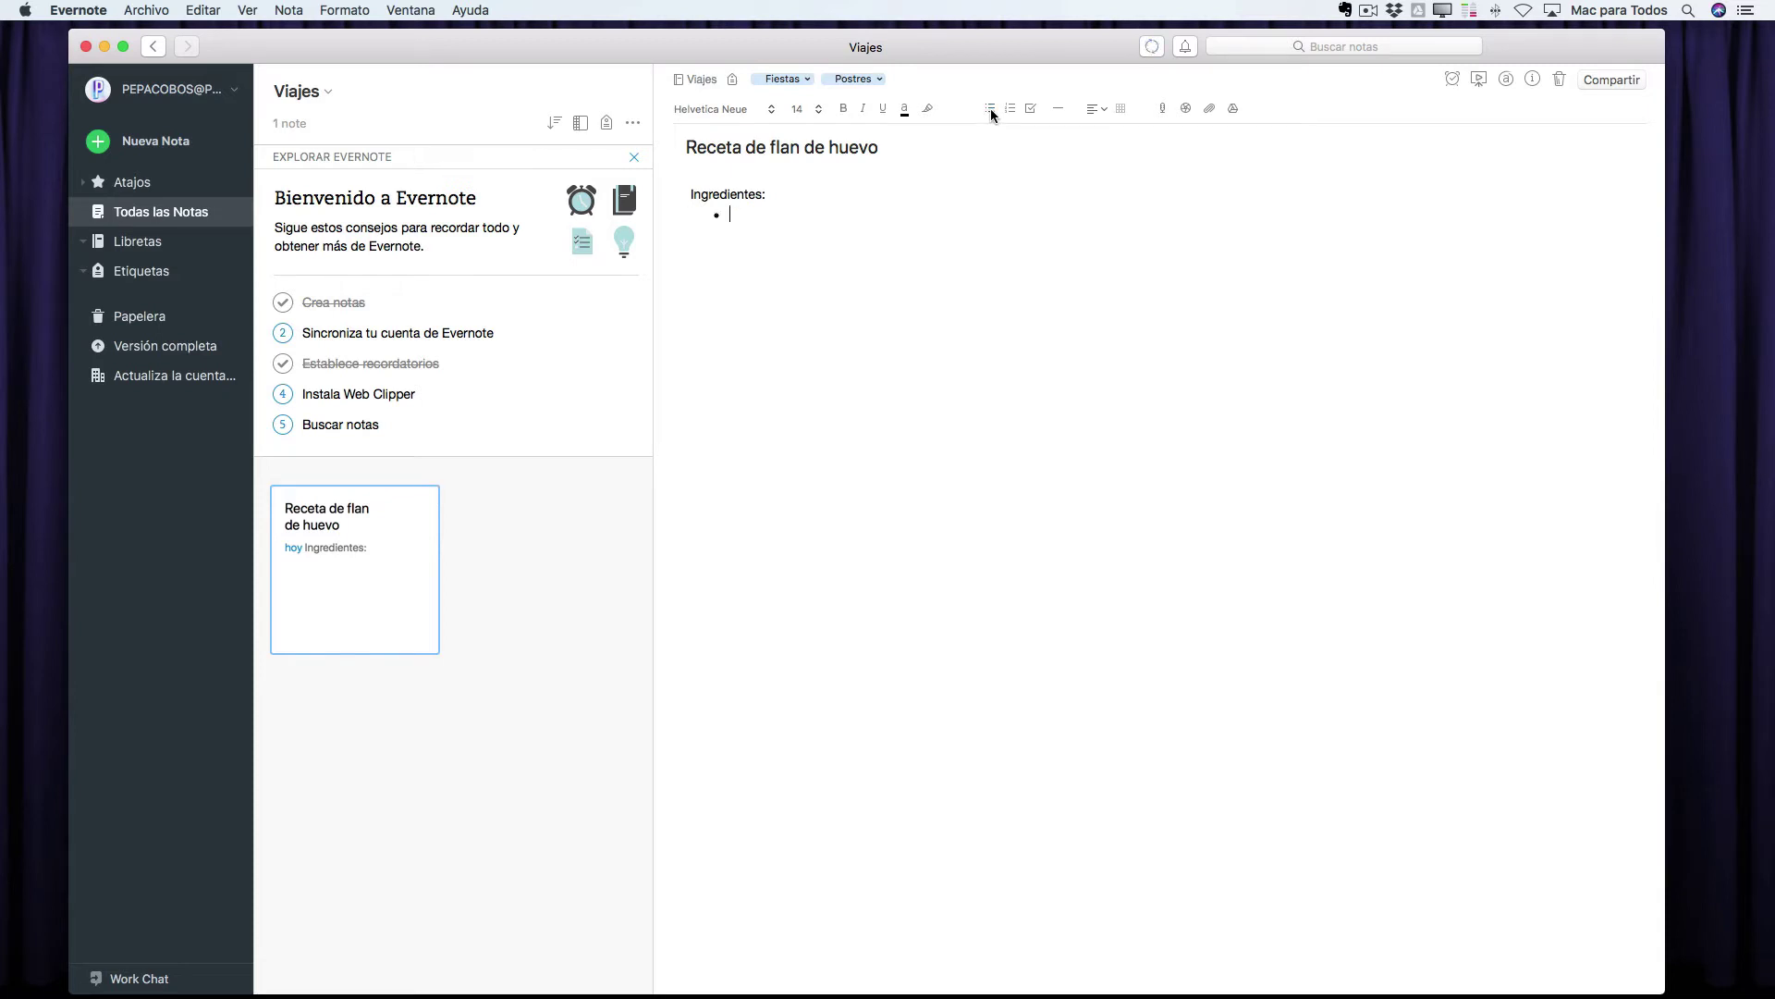
pyautogui.write('“ huevo')
pyautogui.press('BackSpace')
pyautogui.press('BackSpace')
pyautogui.press('BackSpace')
pyautogui.press('BackSpace')
pyautogui.press('BackSpace')
pyautogui.press('BackSpace')
pyautogui.press('BackSpace')
pyautogui.write('2 huevos')
pyautogui.press('Return')
pyautogui.write('4 vasos de agua')
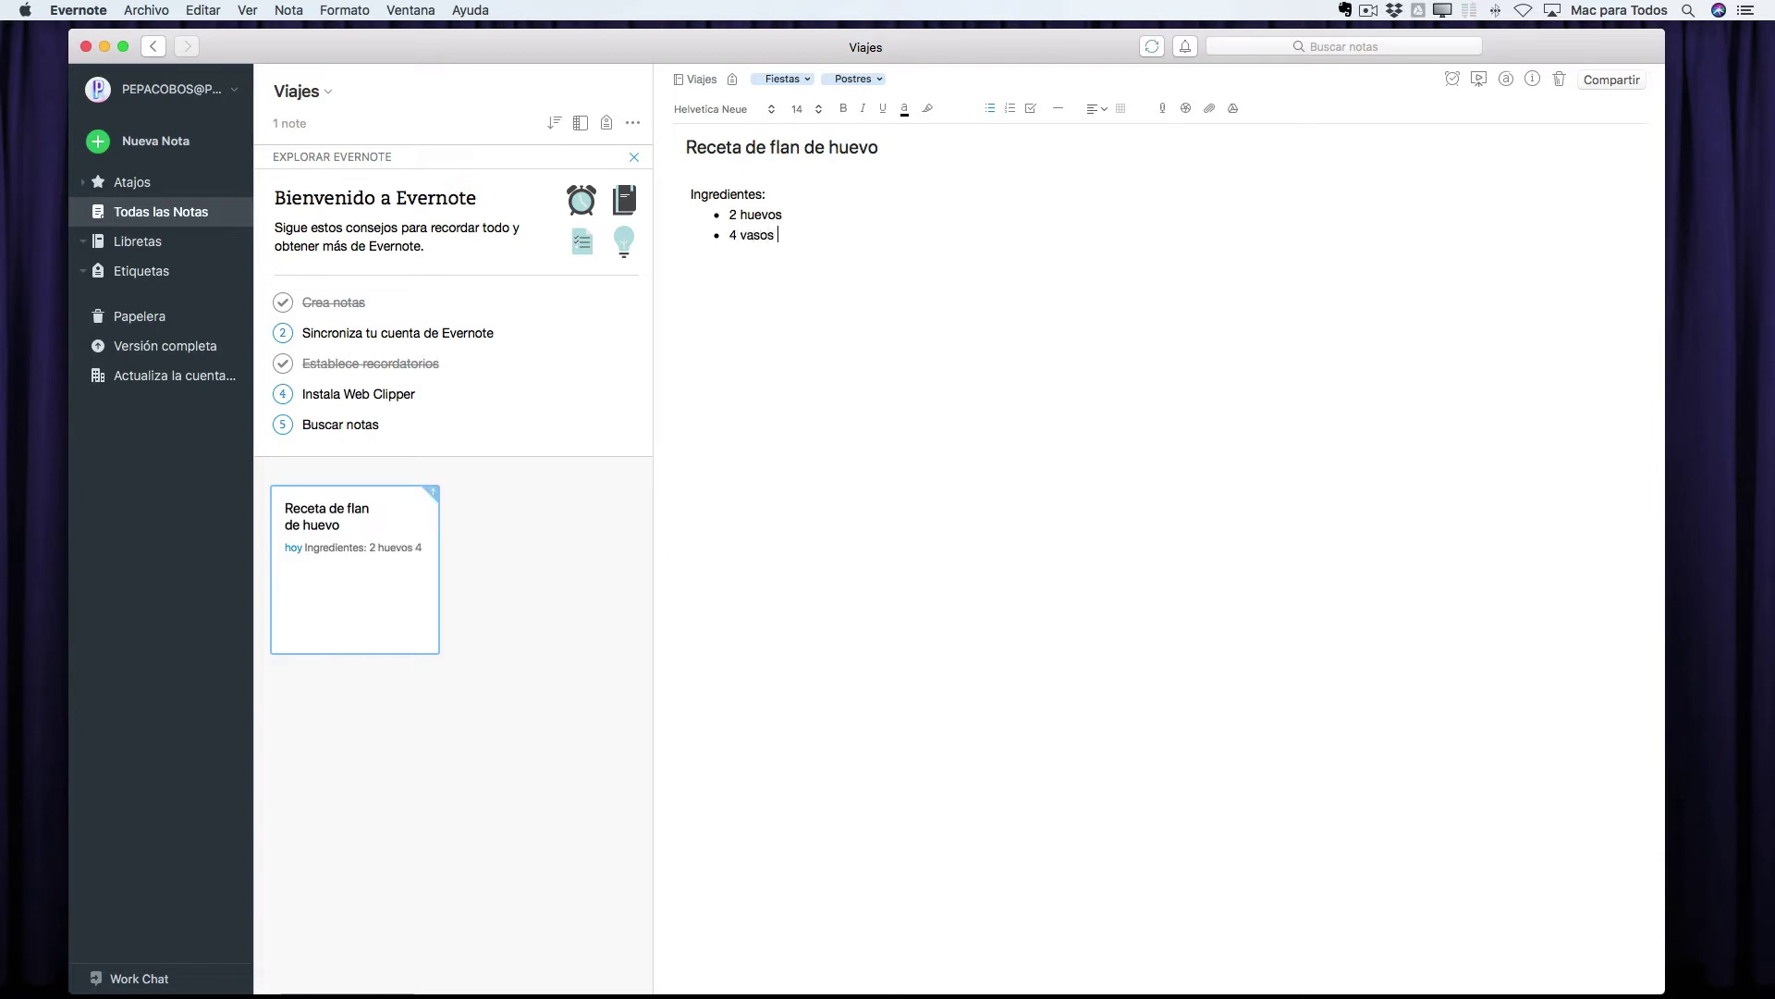
pyautogui.press('Return')
pyautogui.write('Azucar')
# - Set the "Ingredientes:" line to font size 24 and try bold on it, leaving it in regular weight
pyautogui.moveTo(690, 194); pyautogui.dragTo(767, 194)
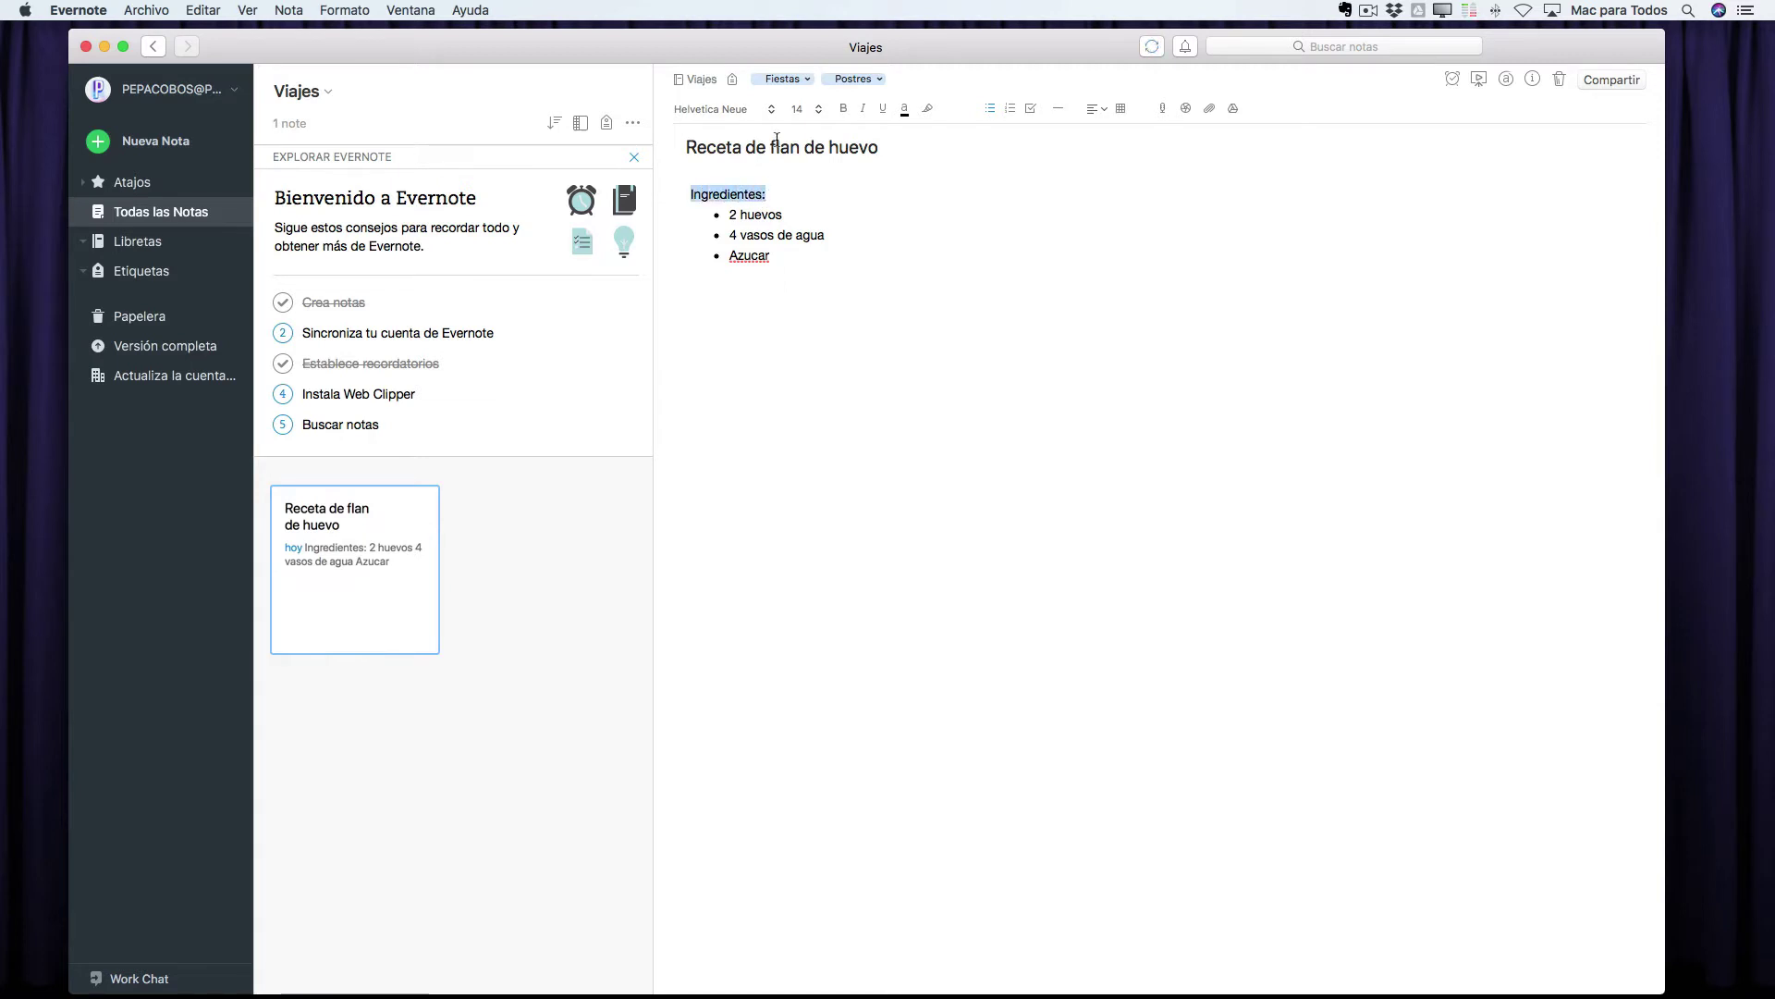
pyautogui.click(712, 109)
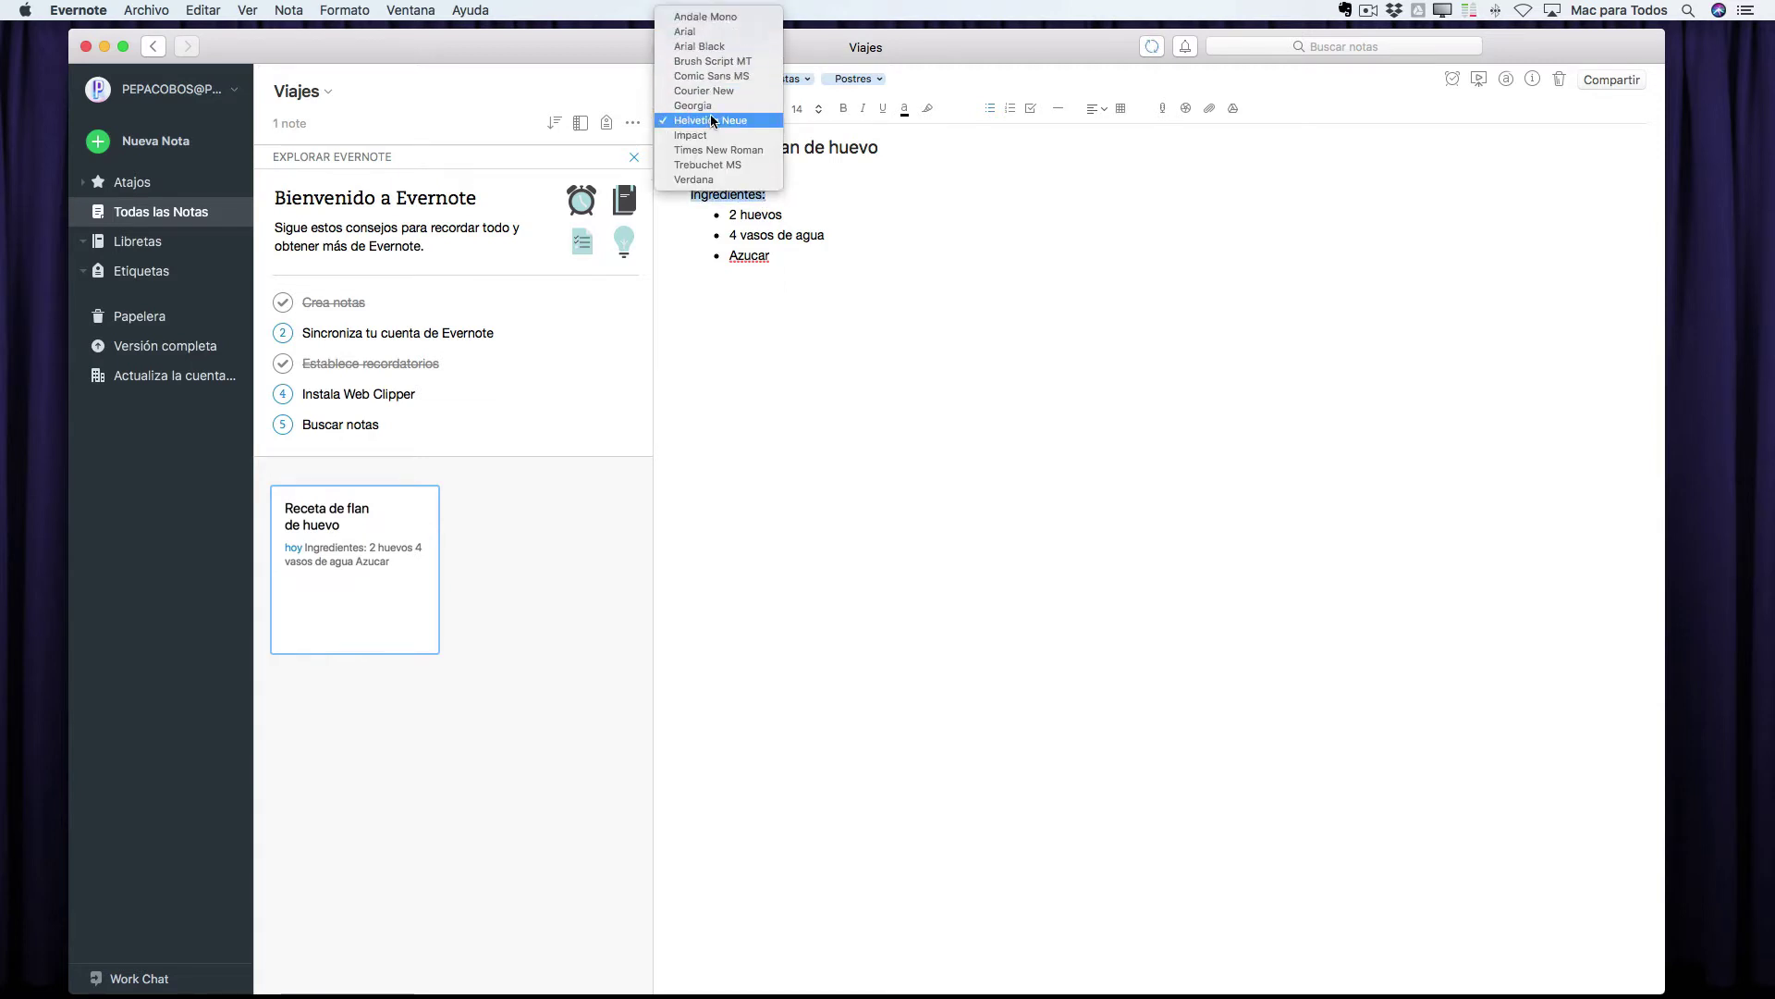
pyautogui.click(784, 109)
pyautogui.click(795, 110)
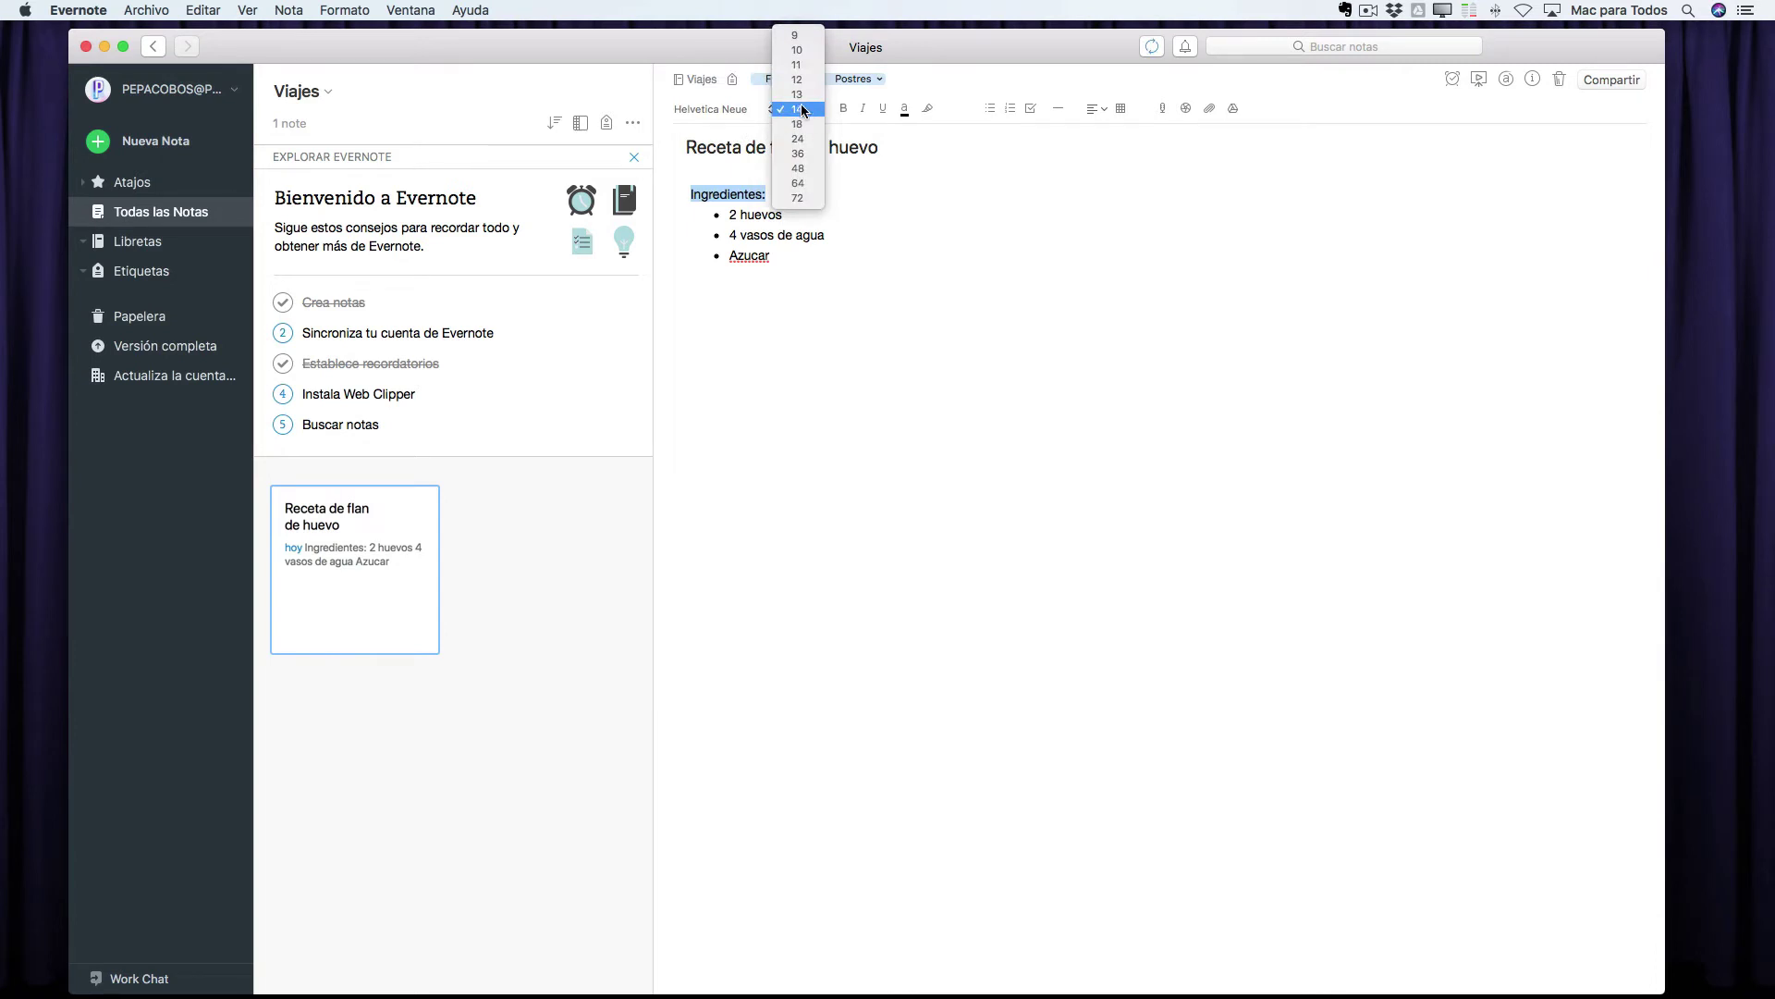
pyautogui.click(797, 139)
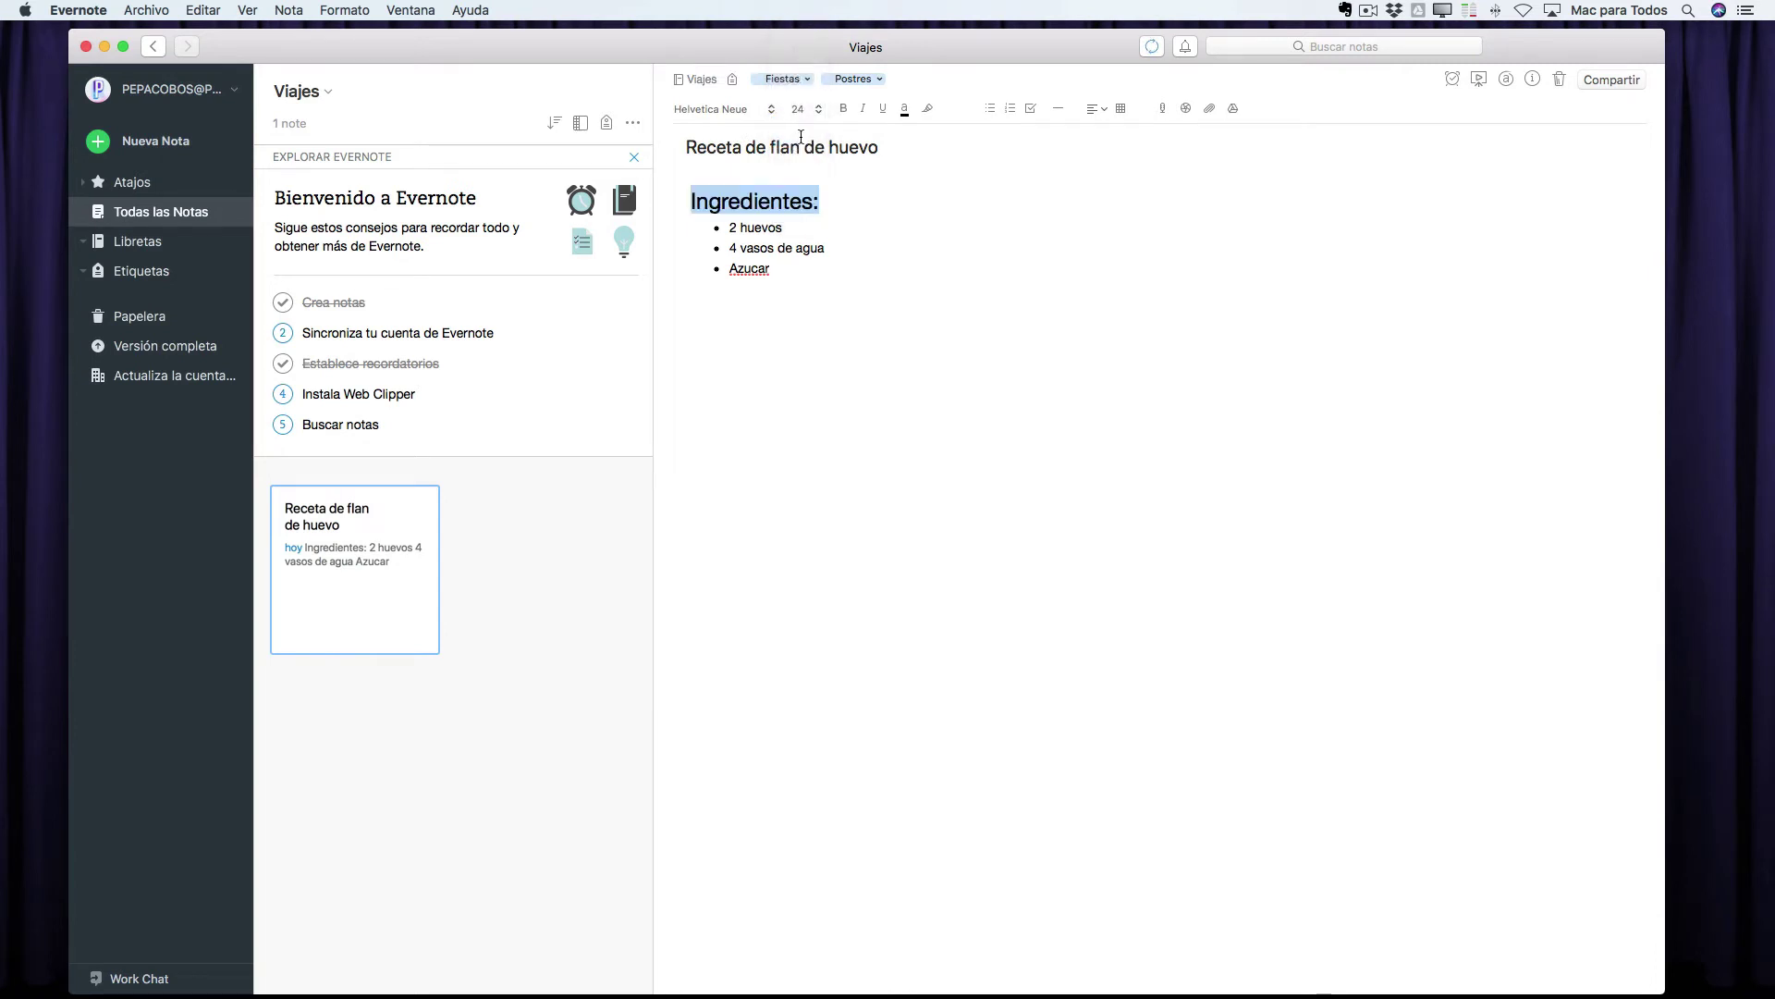
pyautogui.click(842, 110)
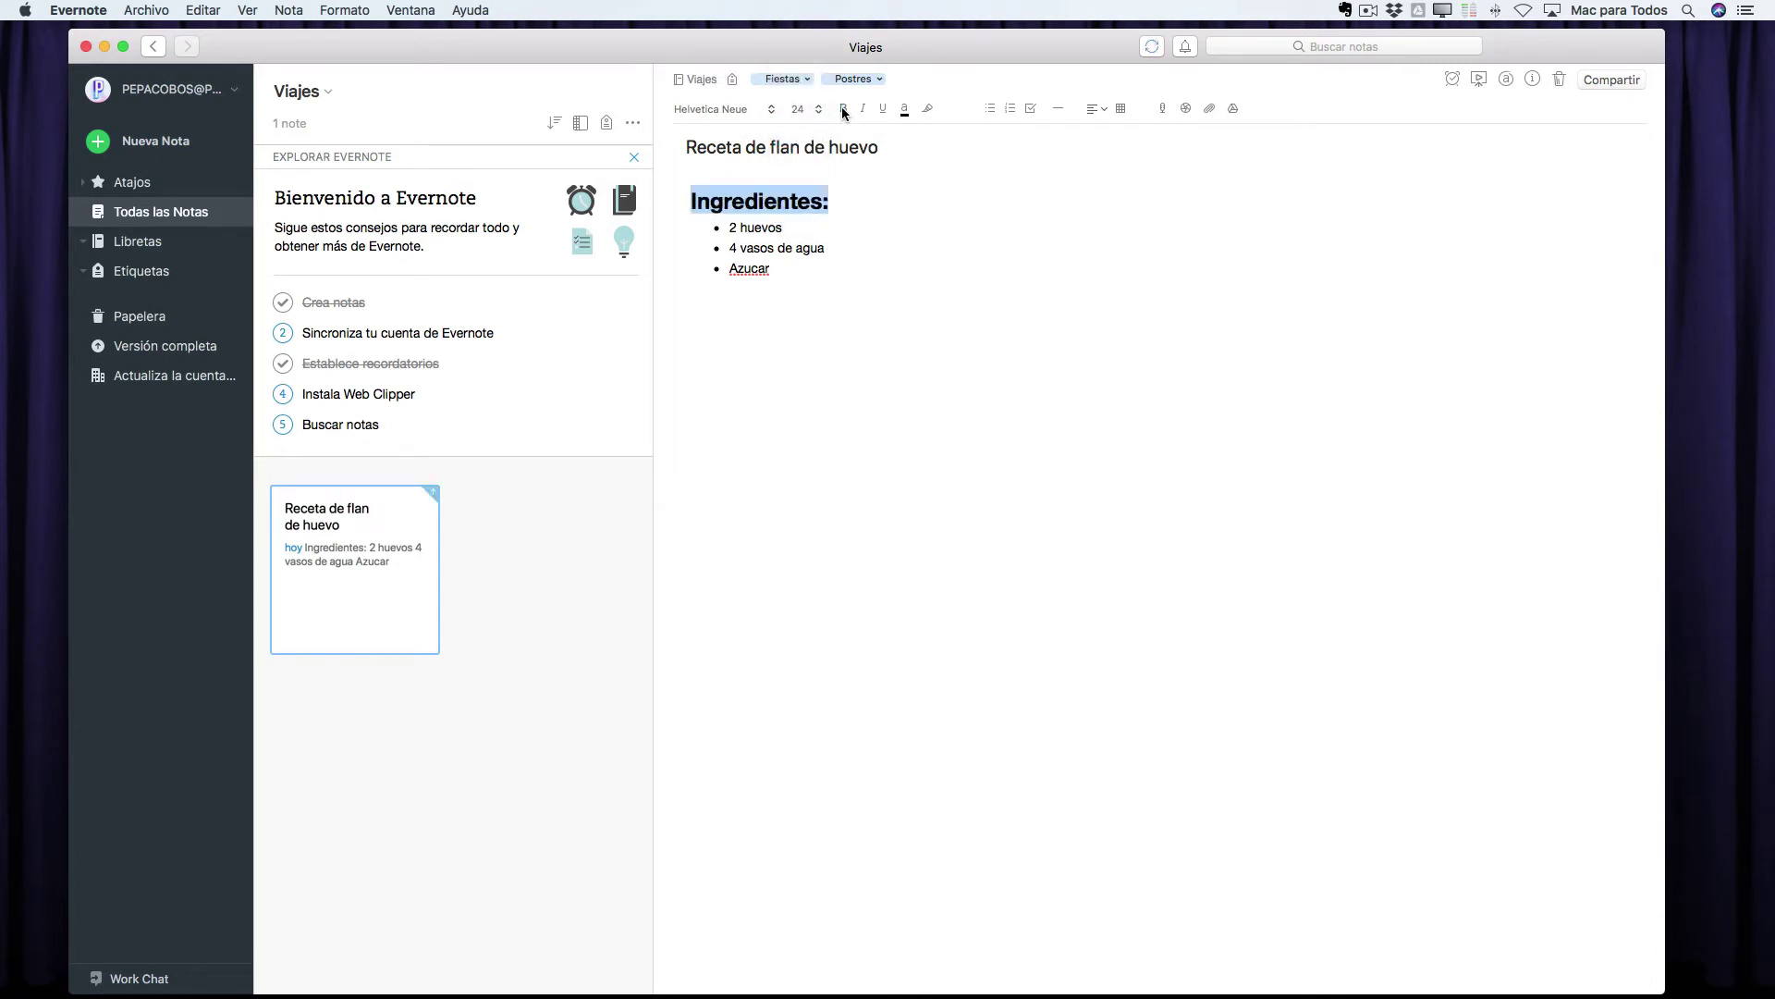
pyautogui.click(843, 110)
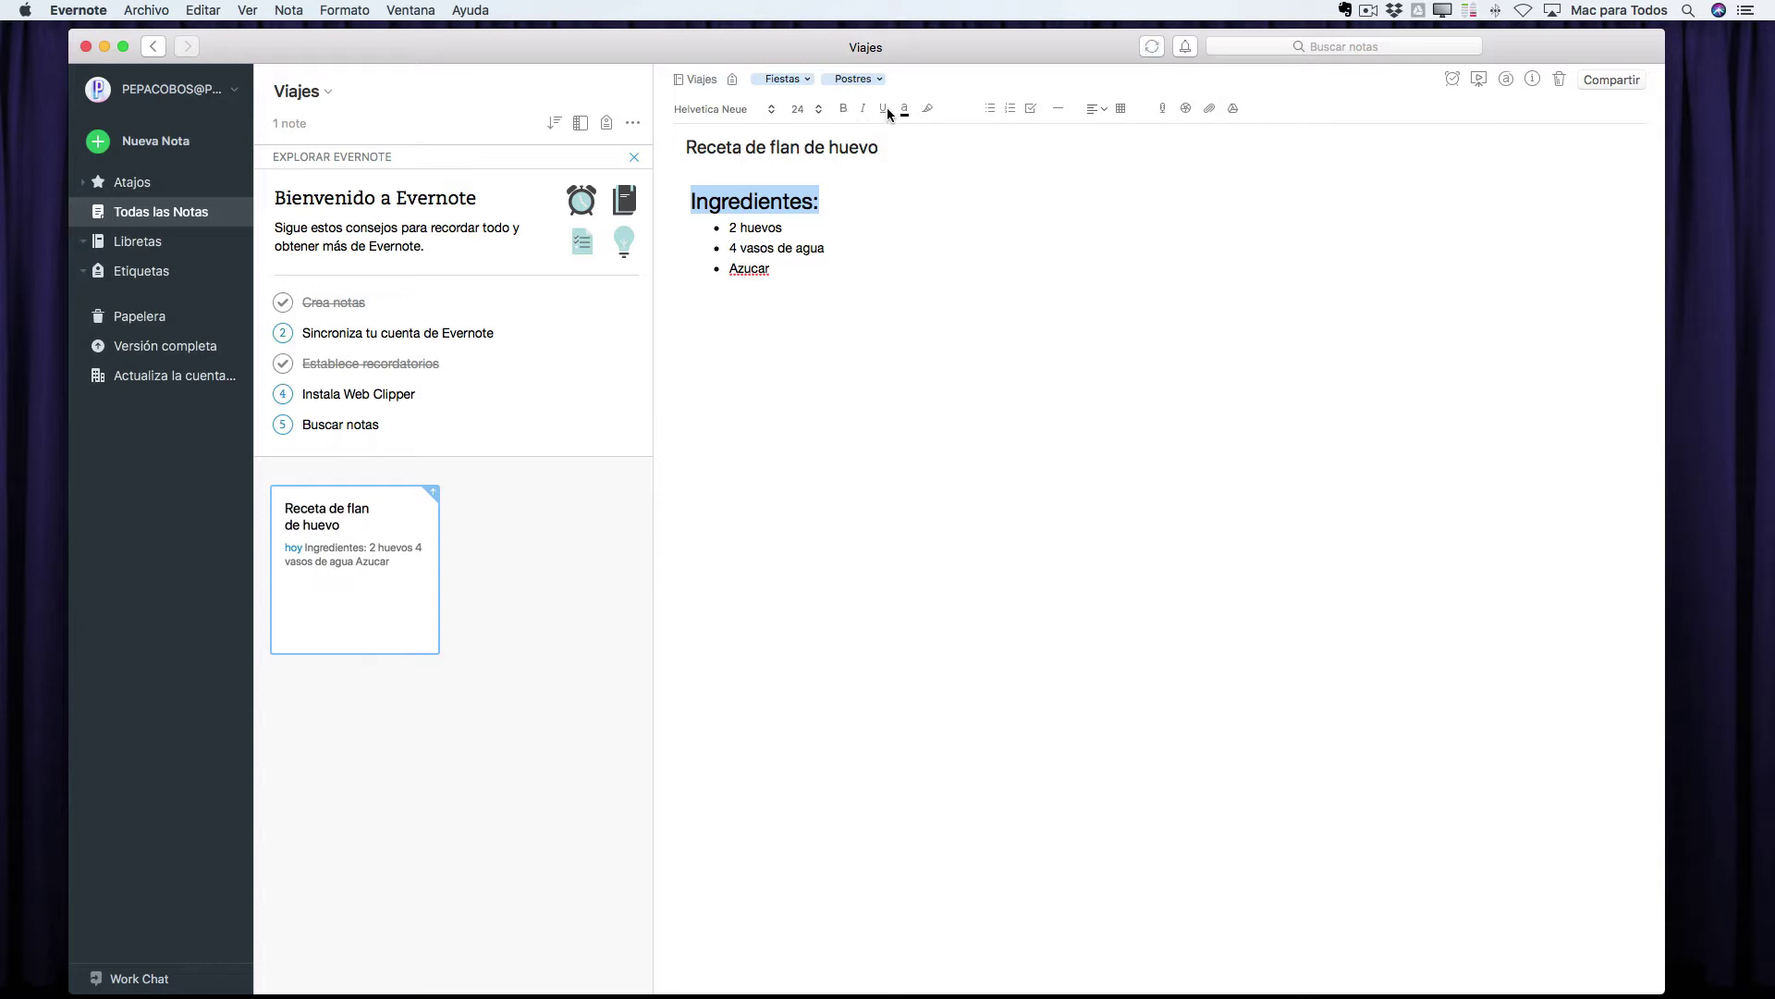
# - Color the "Ingredientes:" line a bright pinkish red using the color wheel and its brightness setting
pyautogui.click(906, 110)
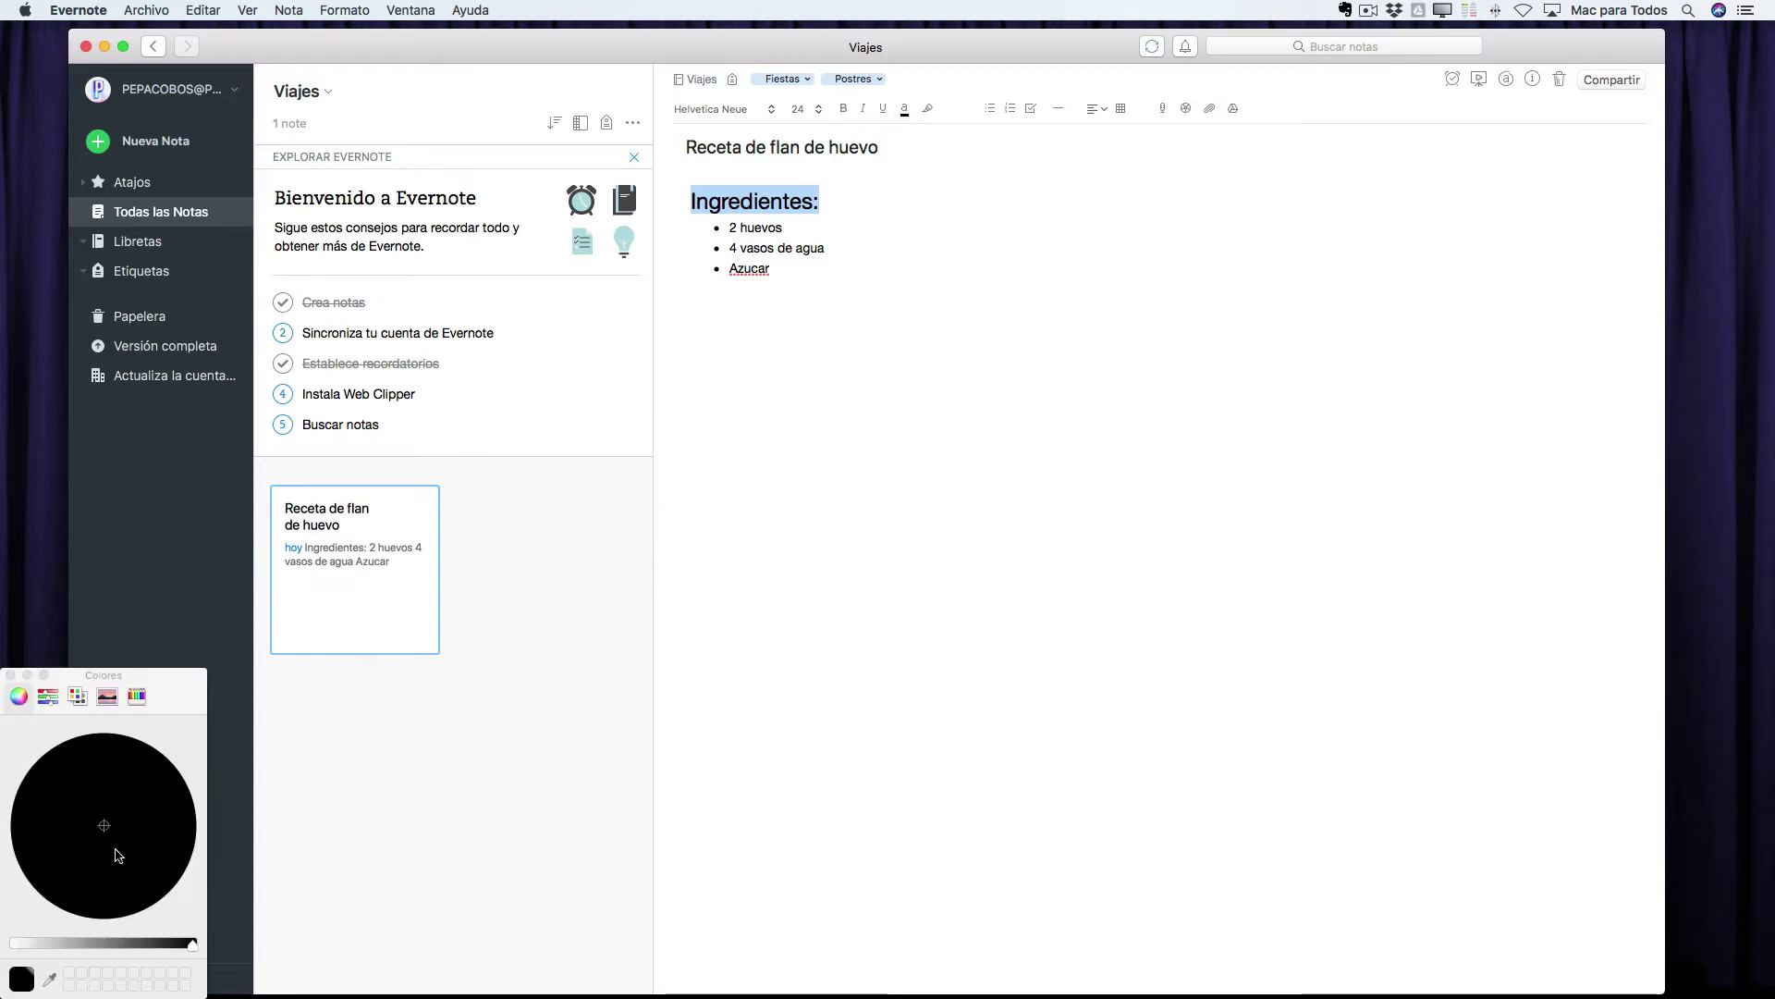
pyautogui.moveTo(100, 675); pyautogui.dragTo(1293, 232)
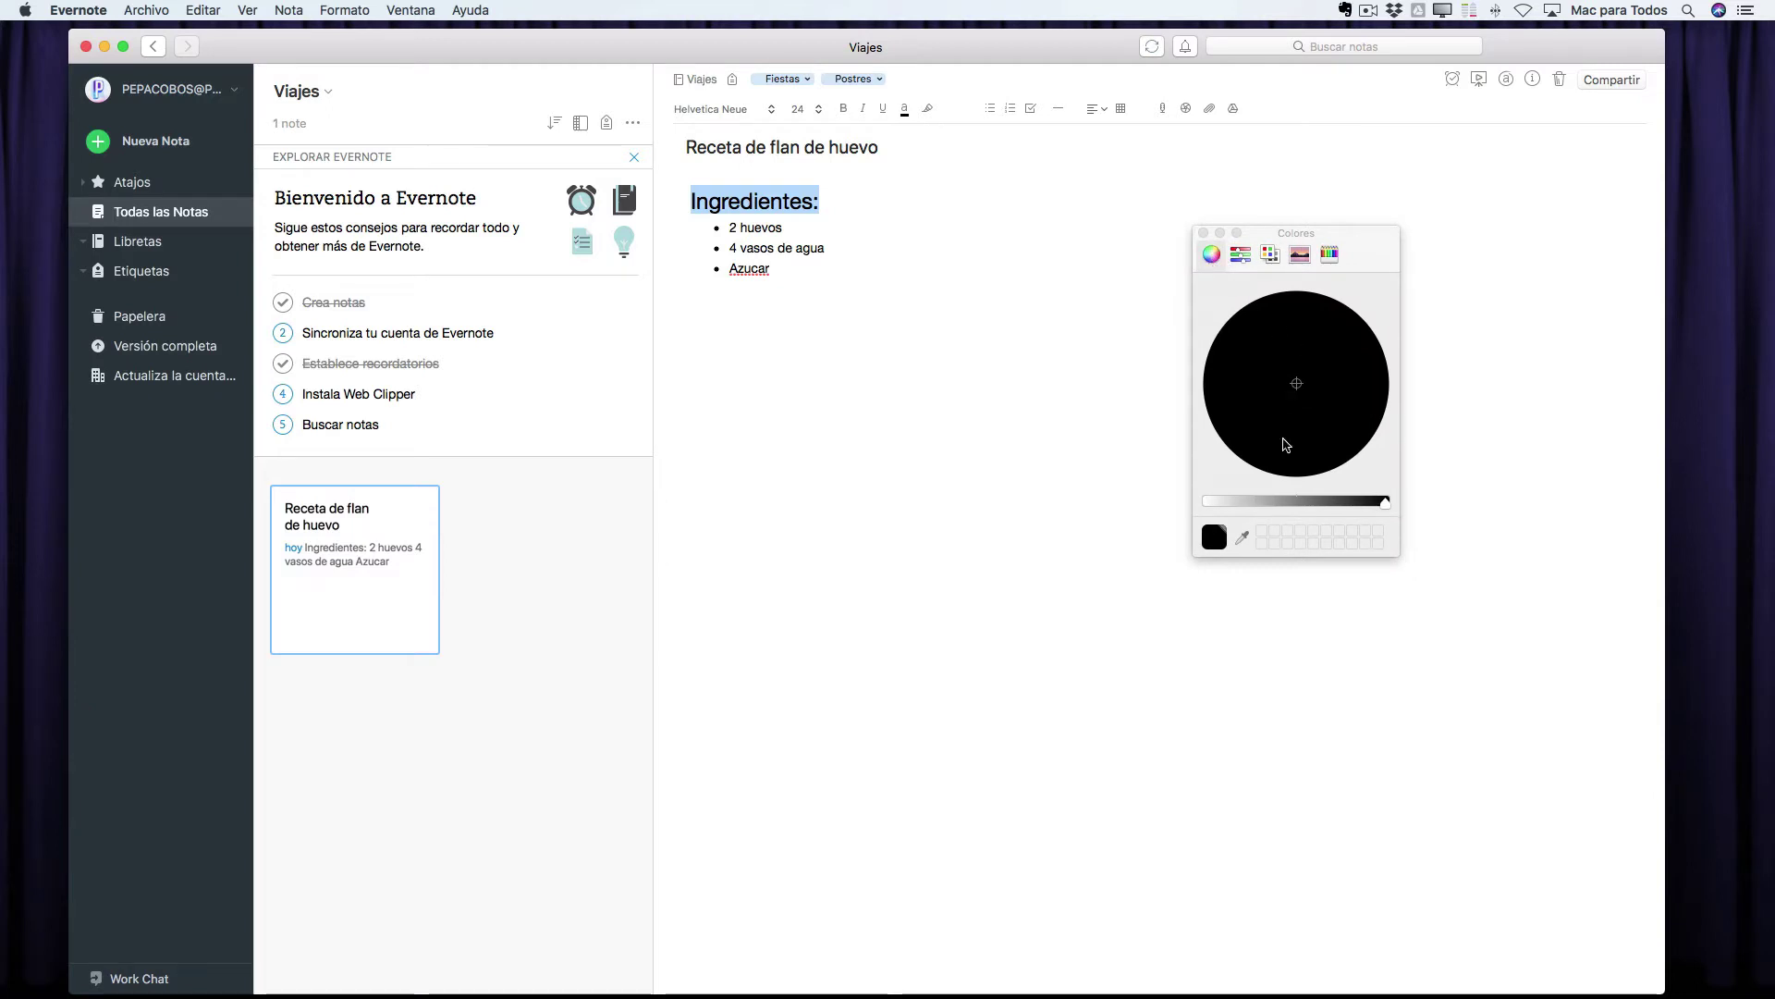
pyautogui.moveTo(1385, 502); pyautogui.dragTo(1246, 504)
pyautogui.click(1352, 385)
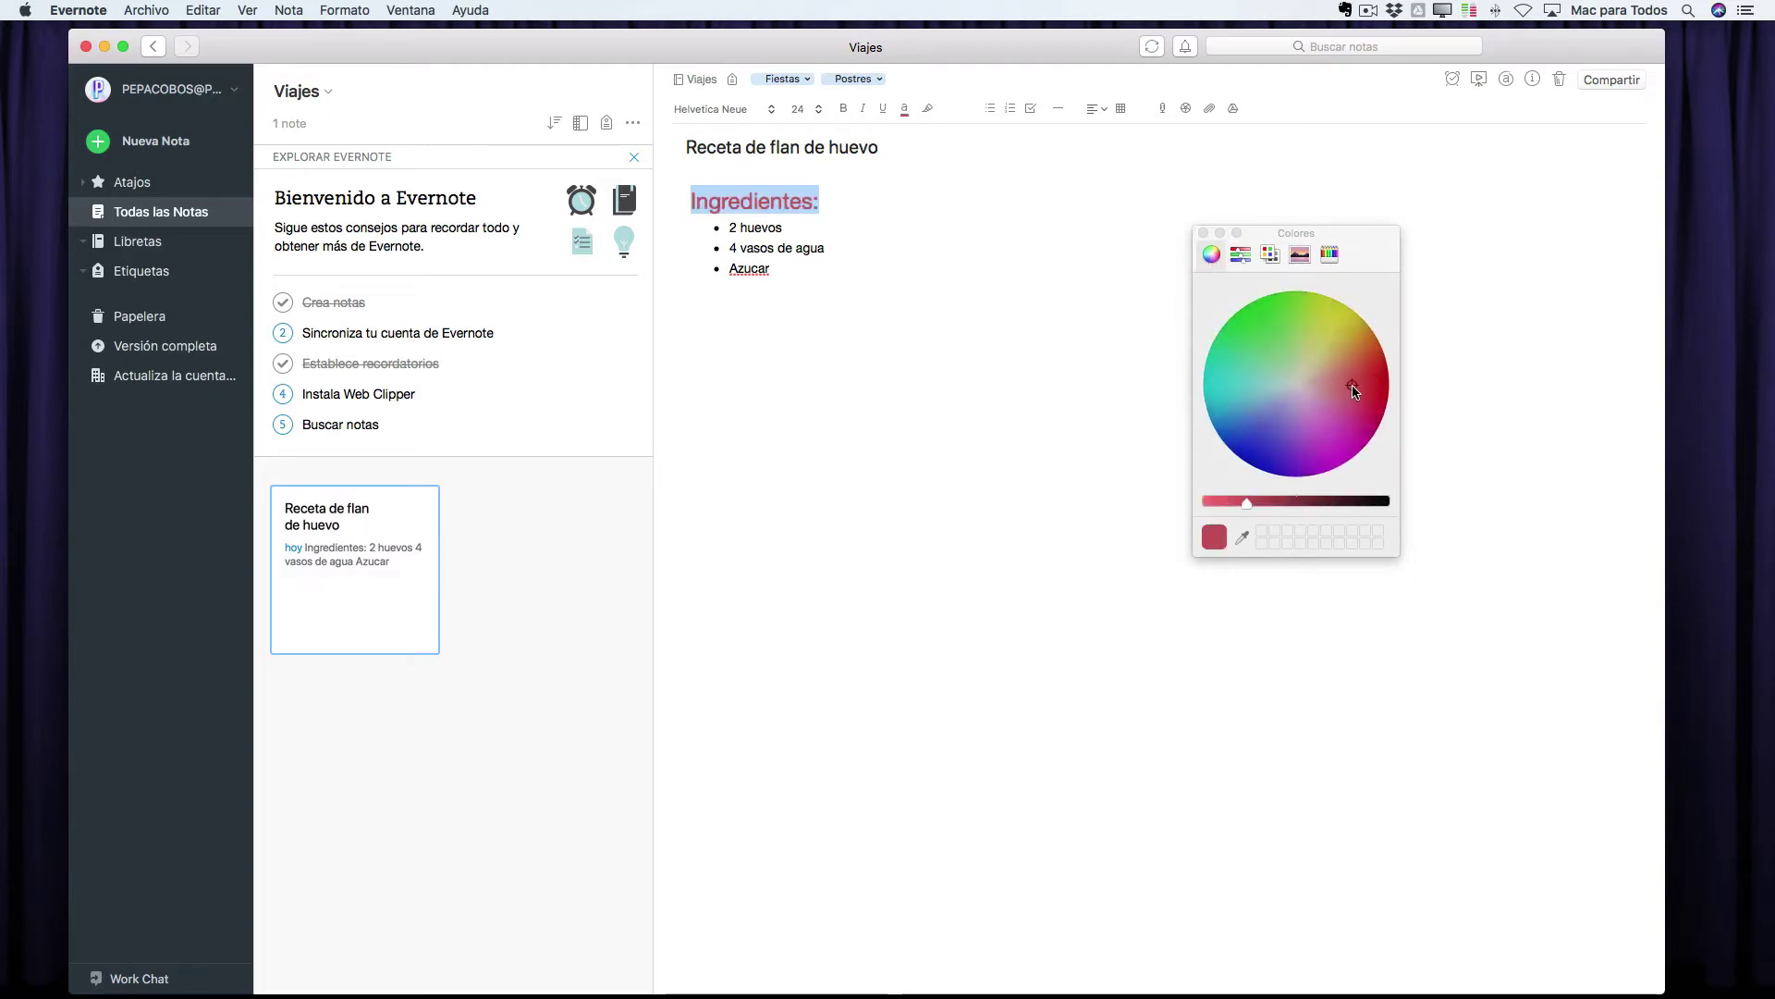
pyautogui.moveTo(1231, 505); pyautogui.dragTo(1227, 503)
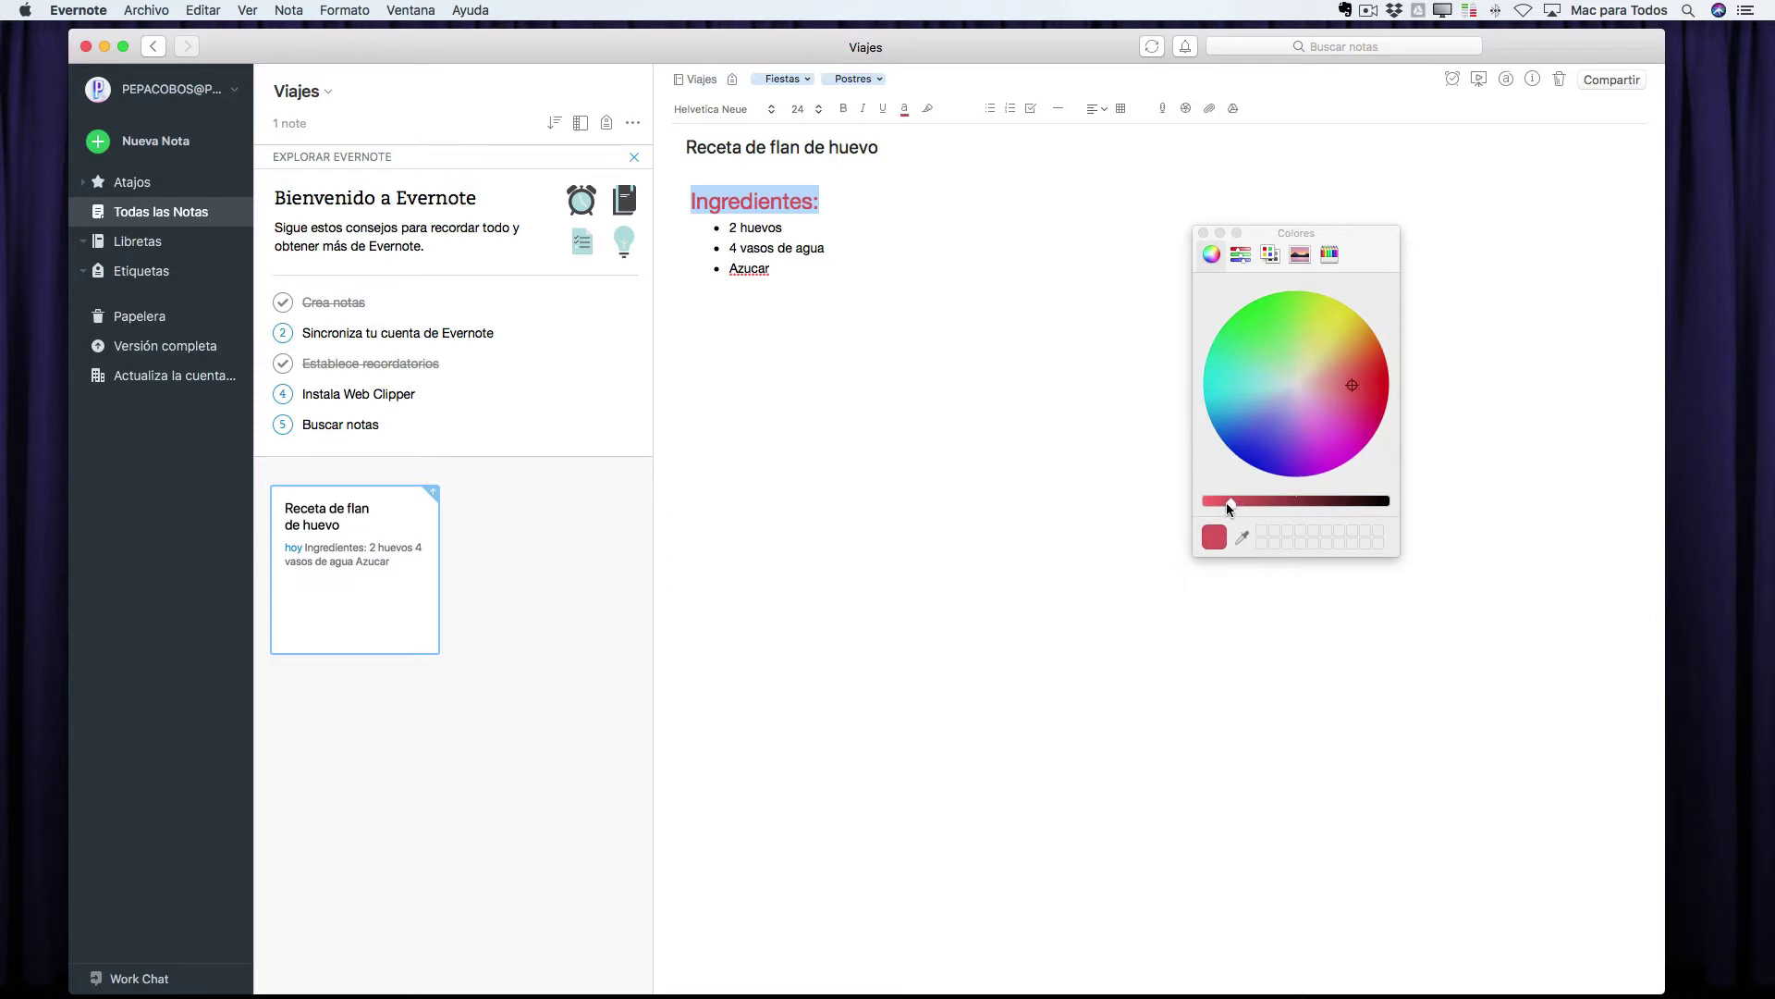
# - Highlight the "2 huevos" list item in yellow
pyautogui.click(1093, 413)
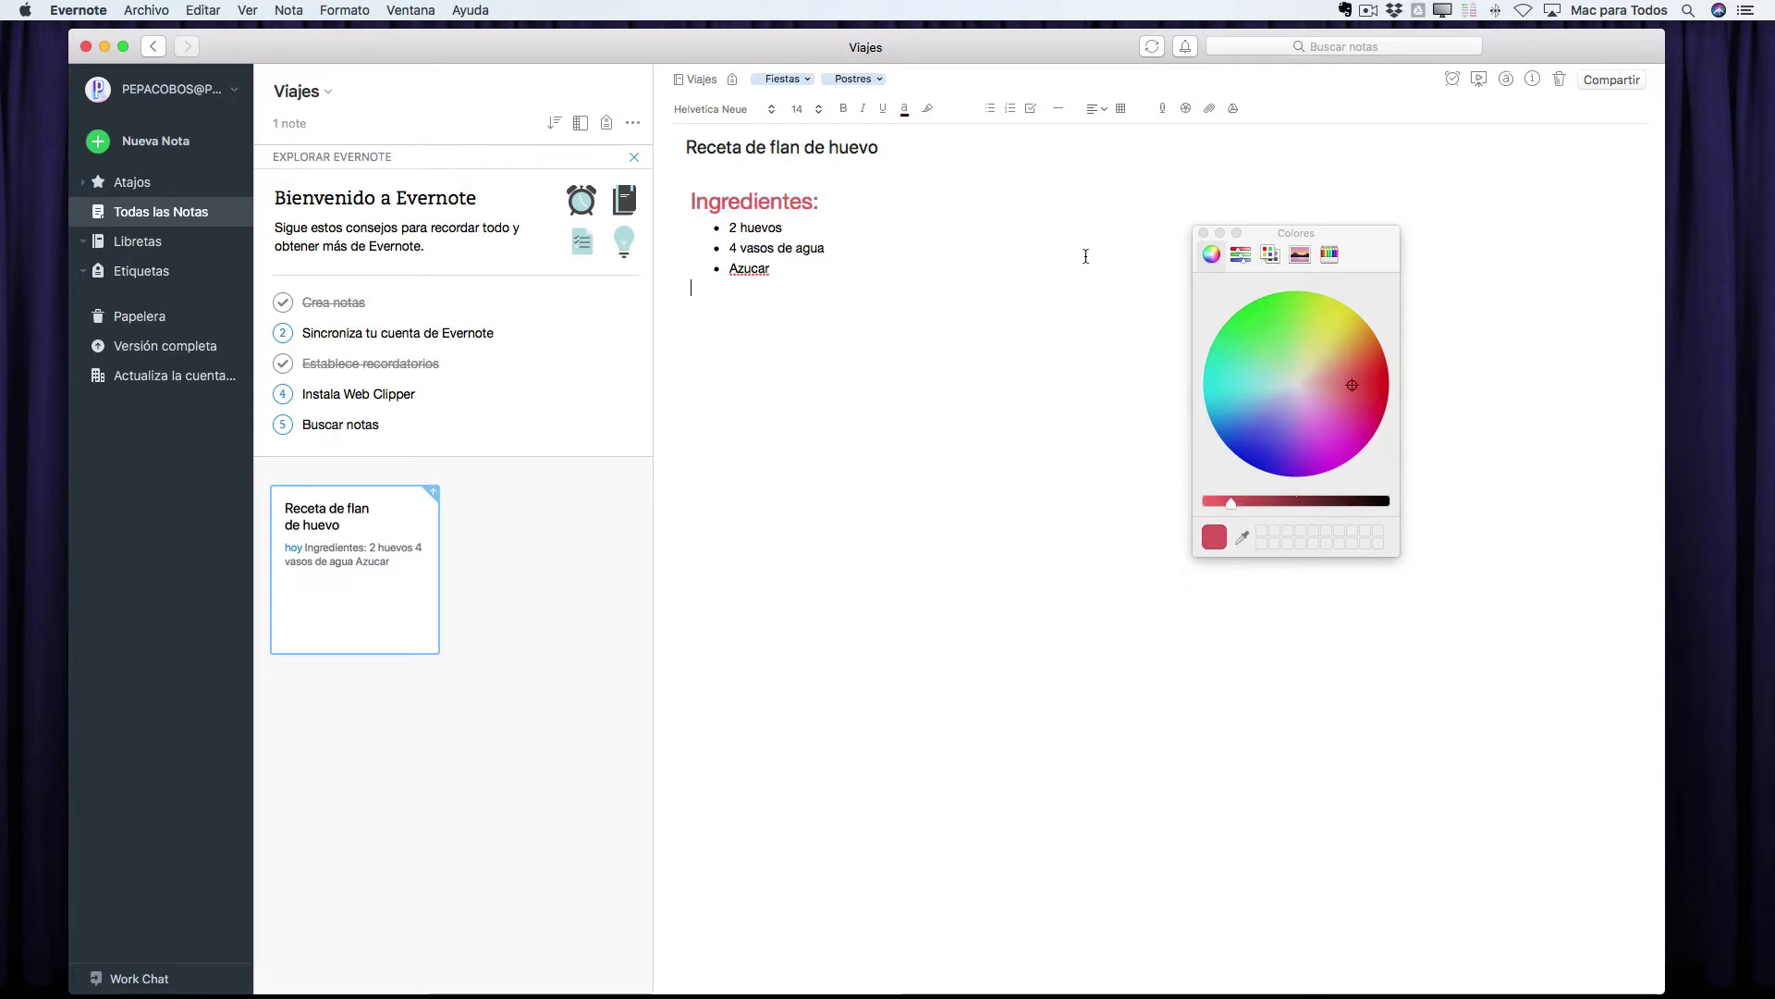
pyautogui.moveTo(728, 228); pyautogui.dragTo(783, 229)
pyautogui.click(929, 110)
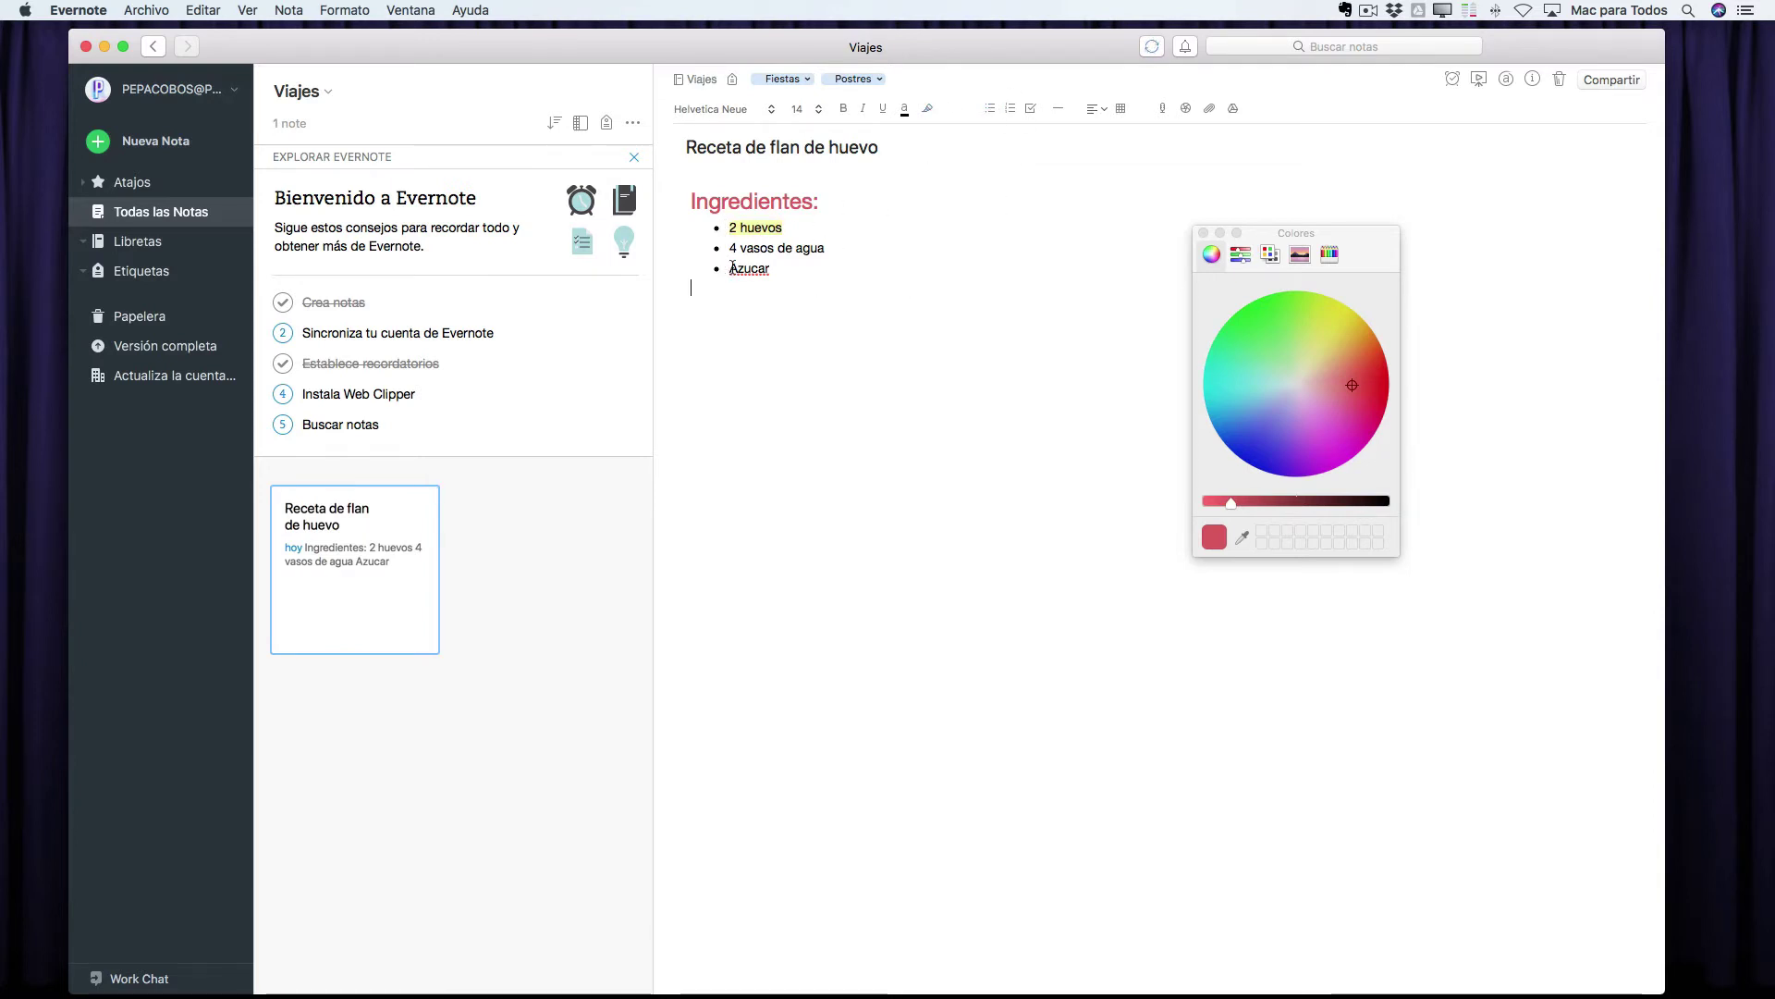
# - Add a numbered list below "Azucar" with the filler items "gsdhsgdajgdjsa", "dsjkfldfsklj" and "dshfjkdsfhjdsfkh"
pyautogui.click(1008, 108)
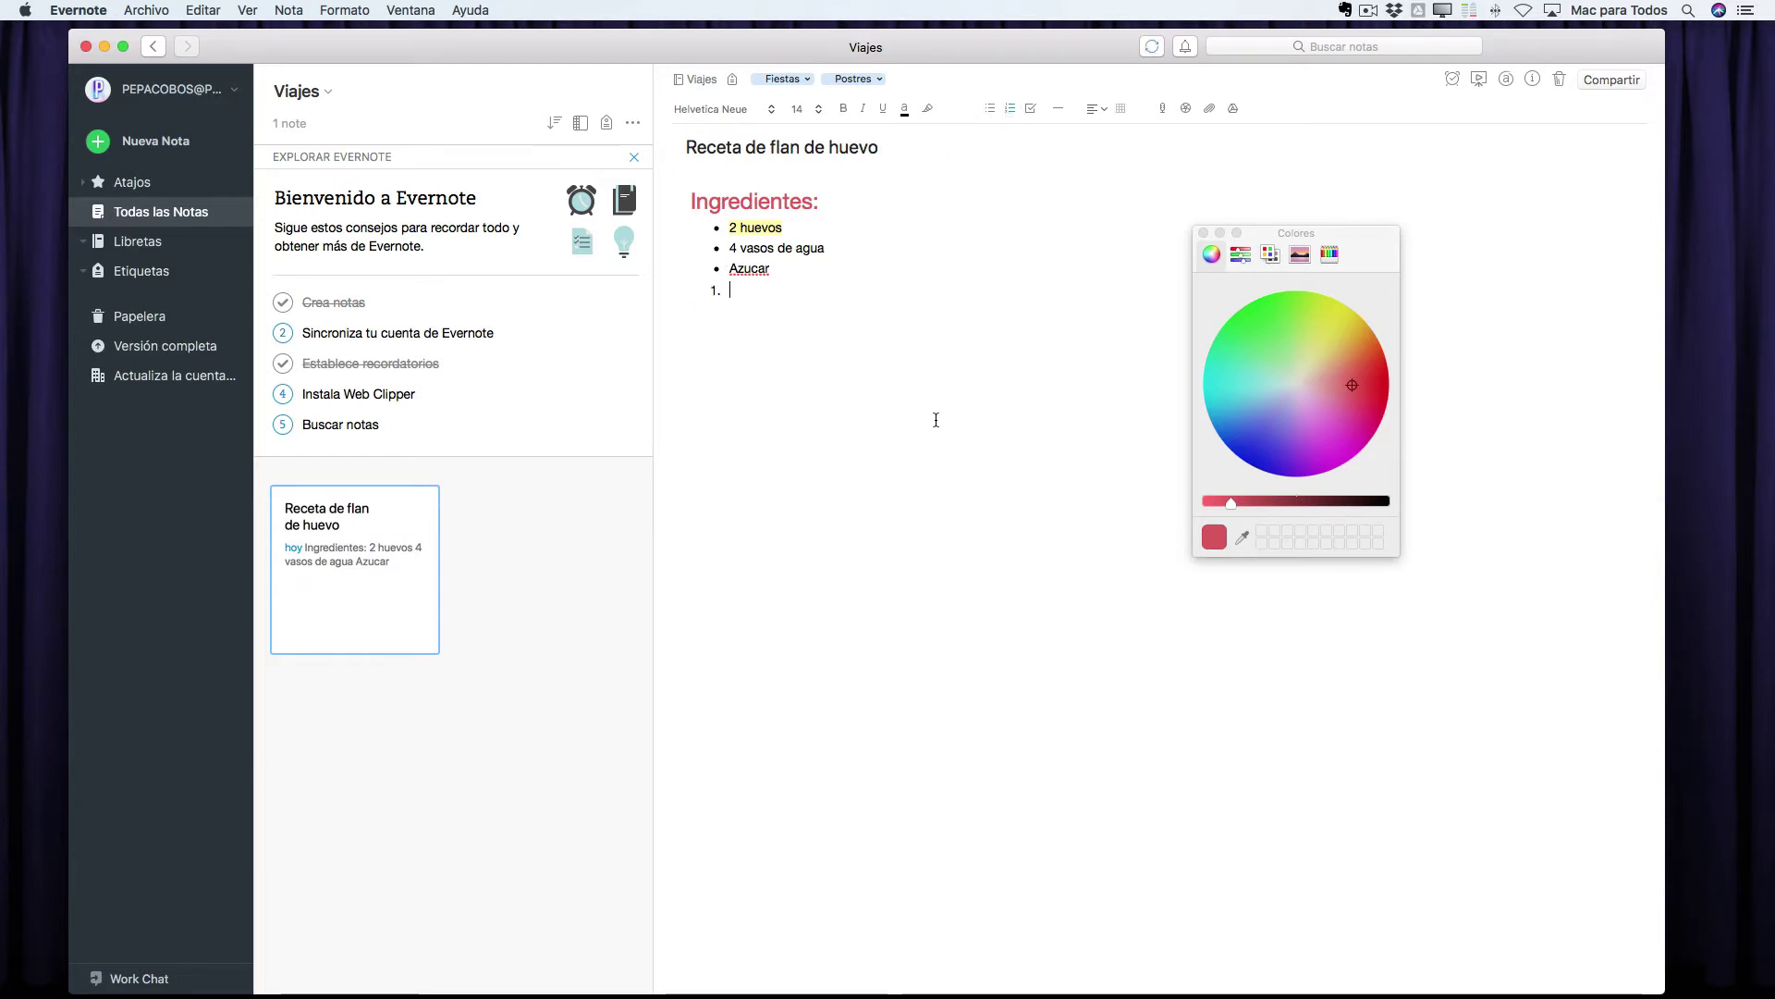
pyautogui.write('gsdhsgdajgdjsa')
pyautogui.press('Return')
pyautogui.press('Return')
pyautogui.press('Return')
pyautogui.write('dsjkfldfsklj')
pyautogui.press('Return')
pyautogui.write('dshfjkdsfhjdsfkh')
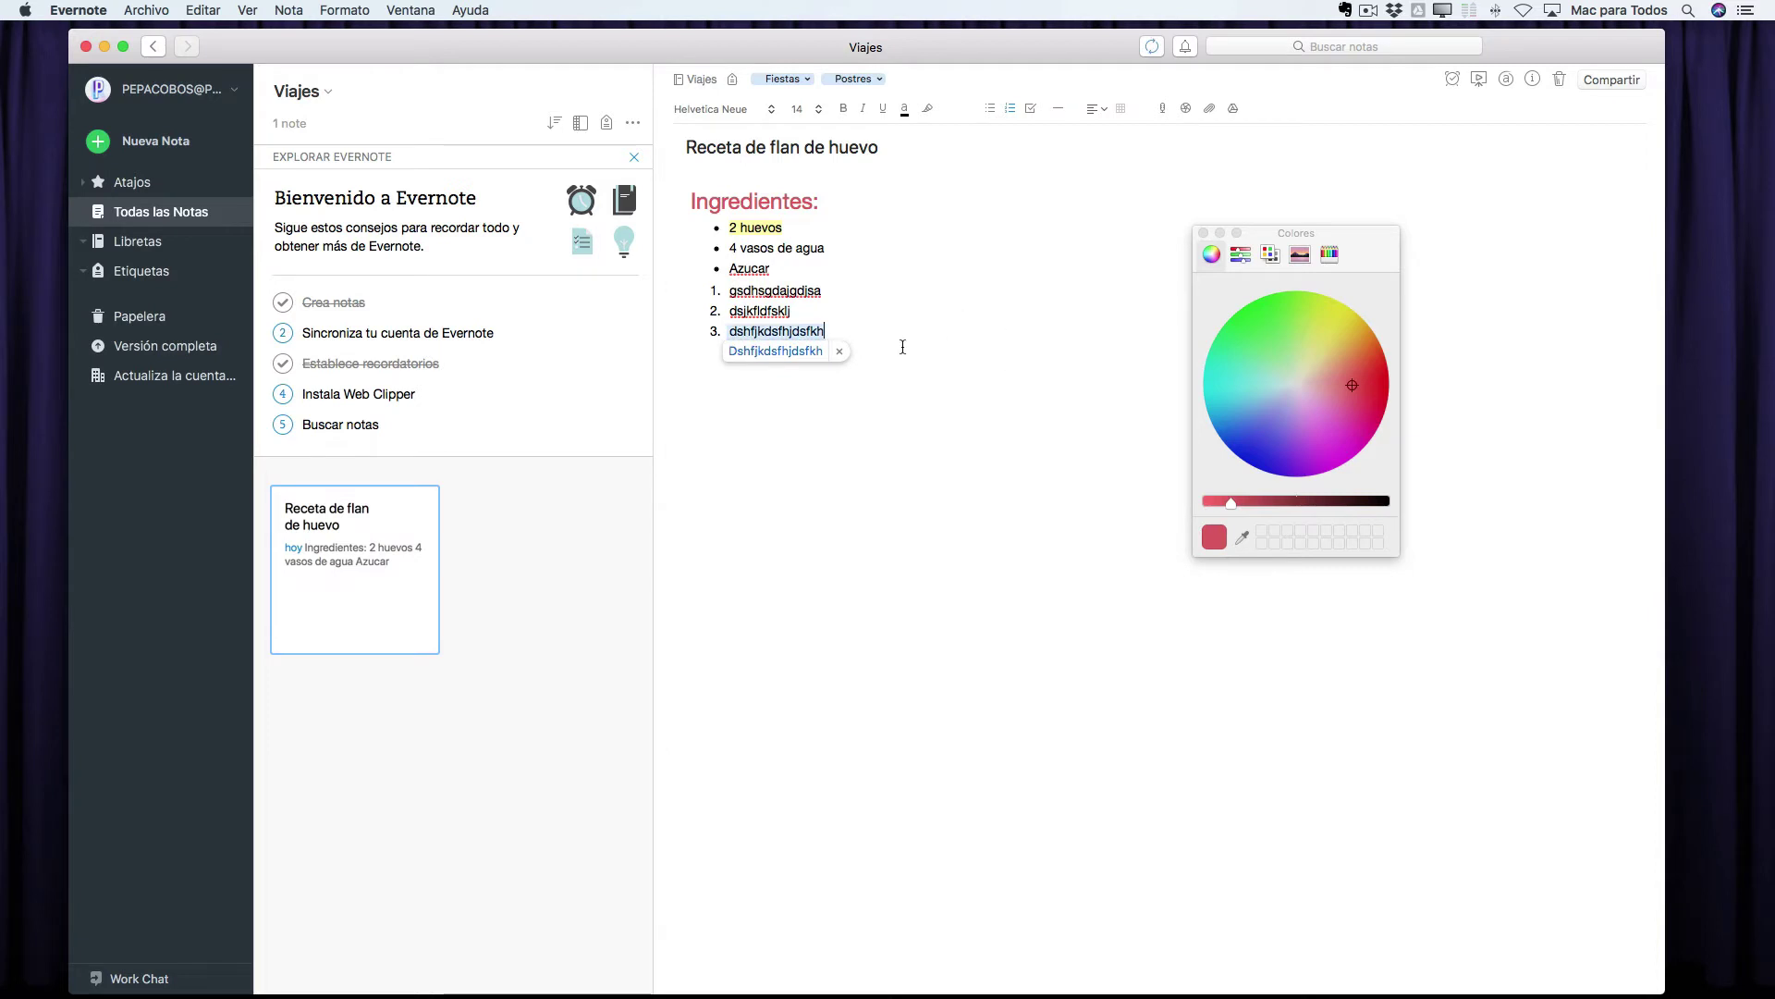
pyautogui.press('Return')
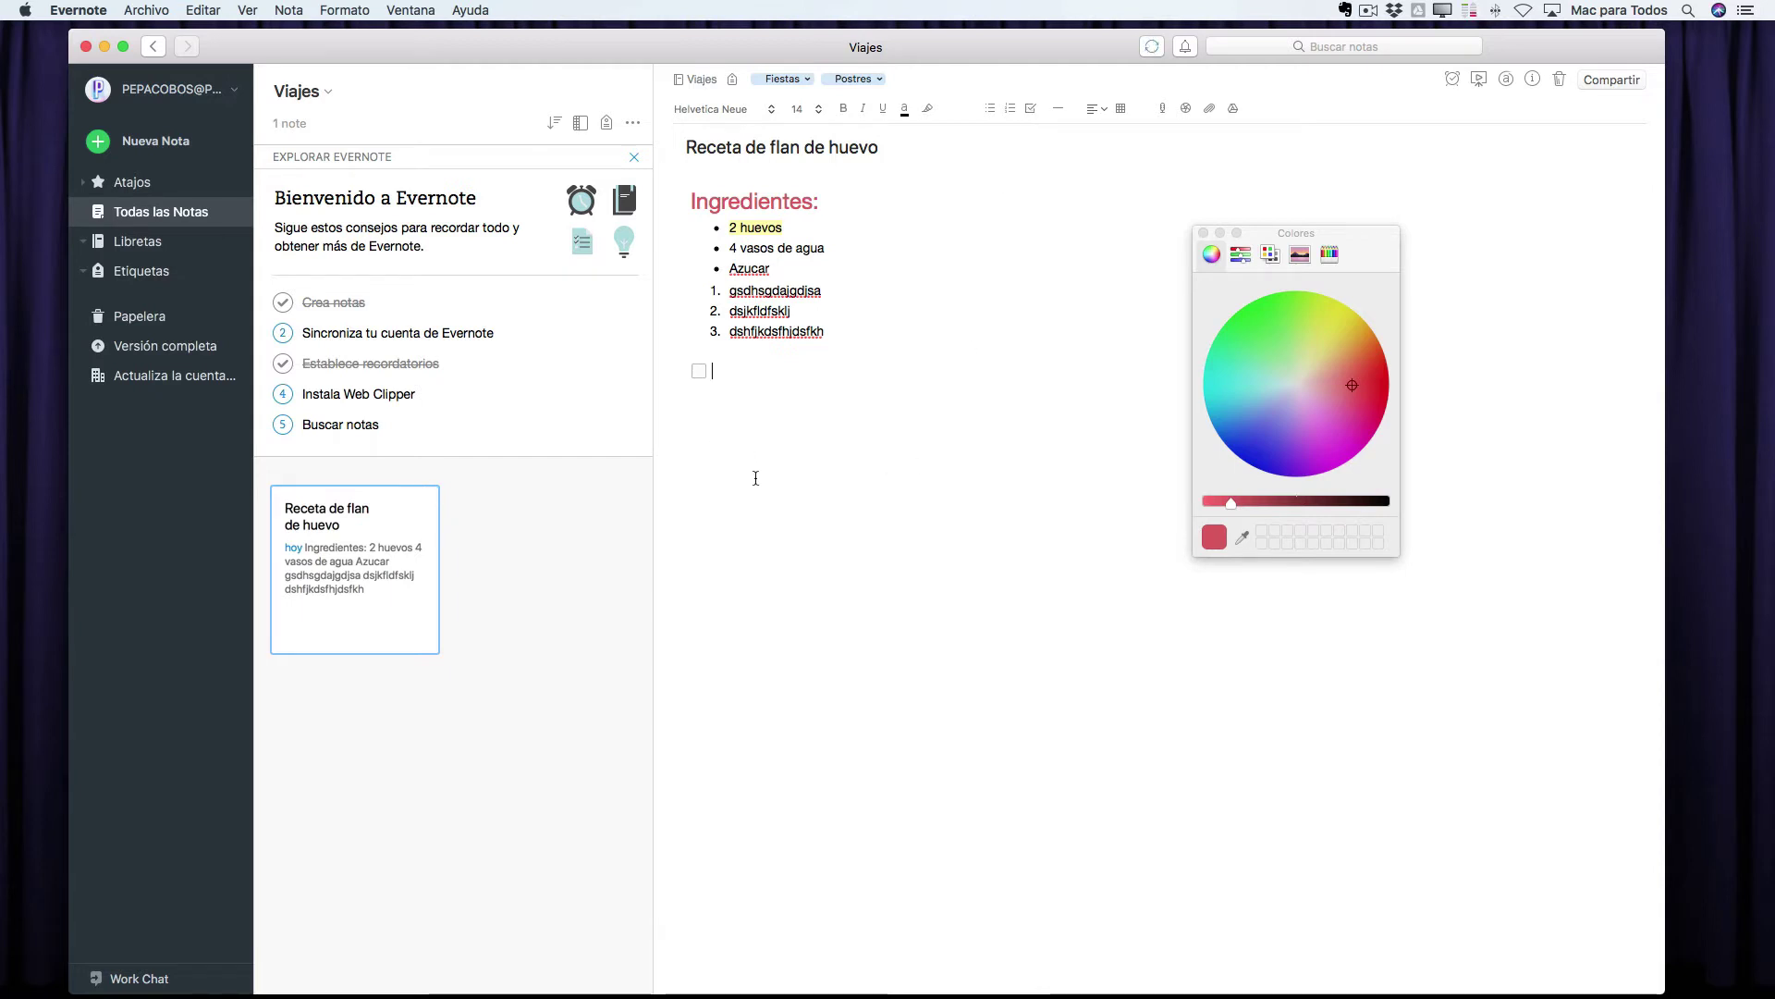
# - Fill the checklist below the numbered list with the checkbox items "Azucar" and "Huevos"
pyautogui.write('Azucar')
pyautogui.press('Return')
pyautogui.write('Huevos')
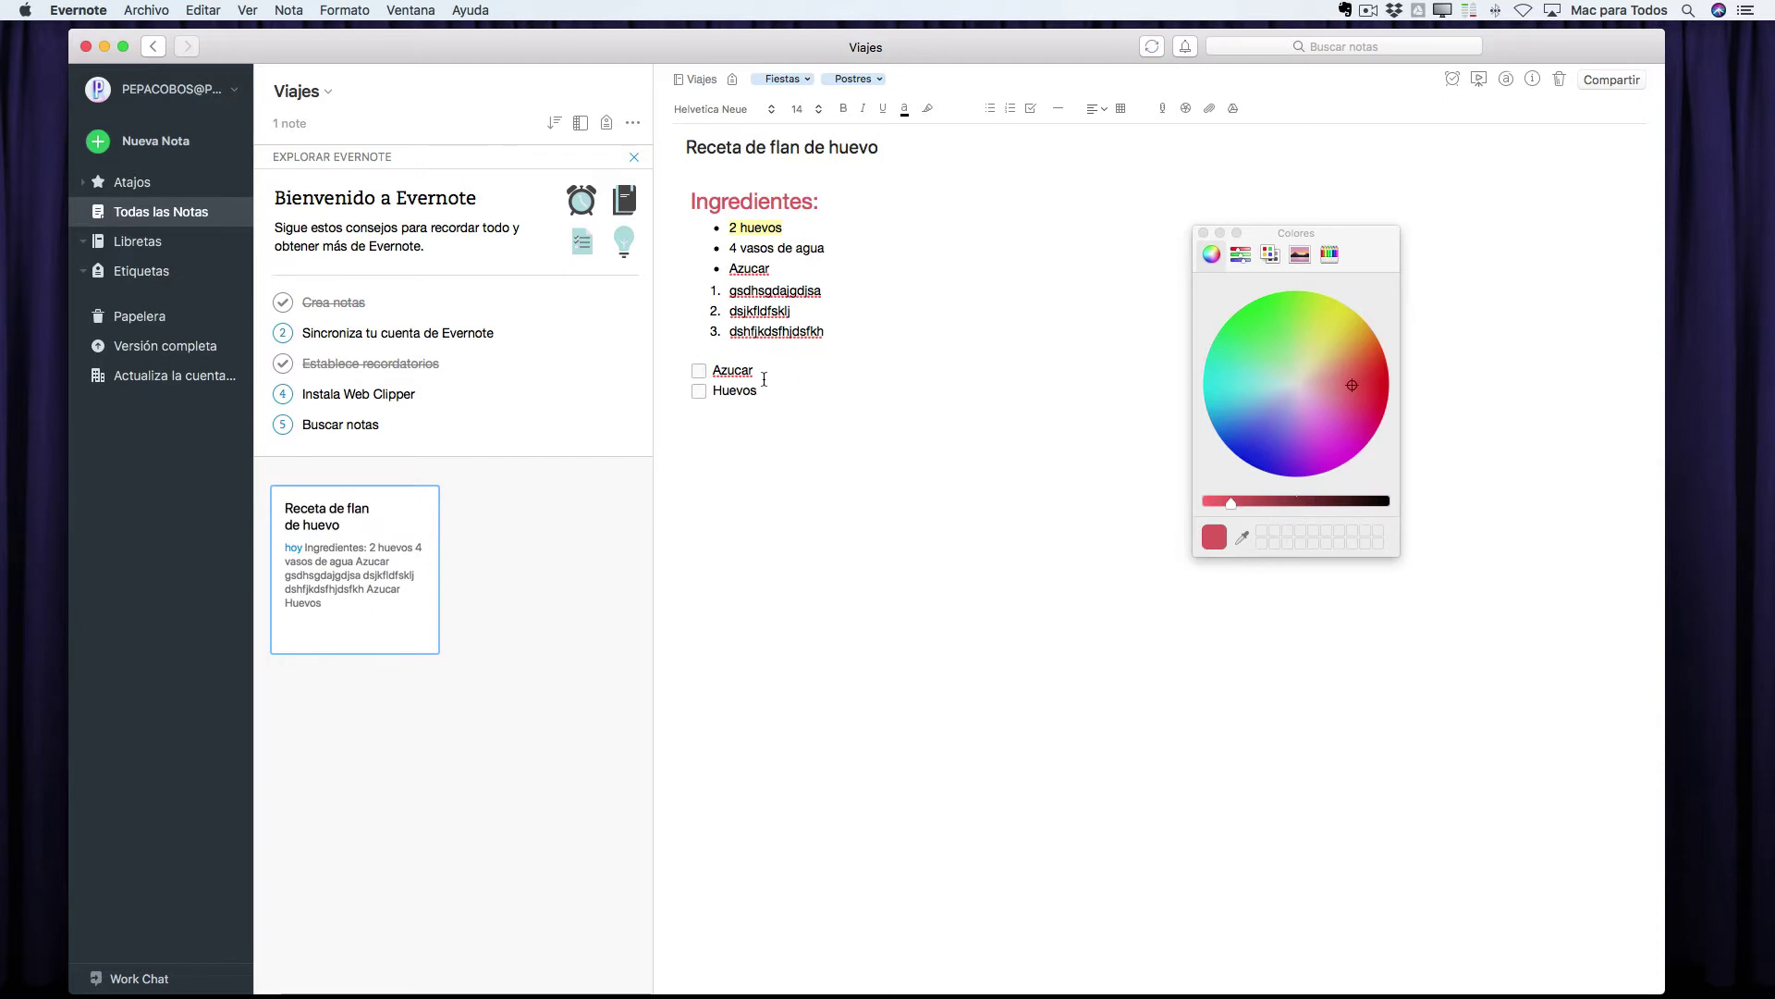
# - Insert a horizontal divider one blank line below the checklist and close the color picker
pyautogui.click(1059, 108)
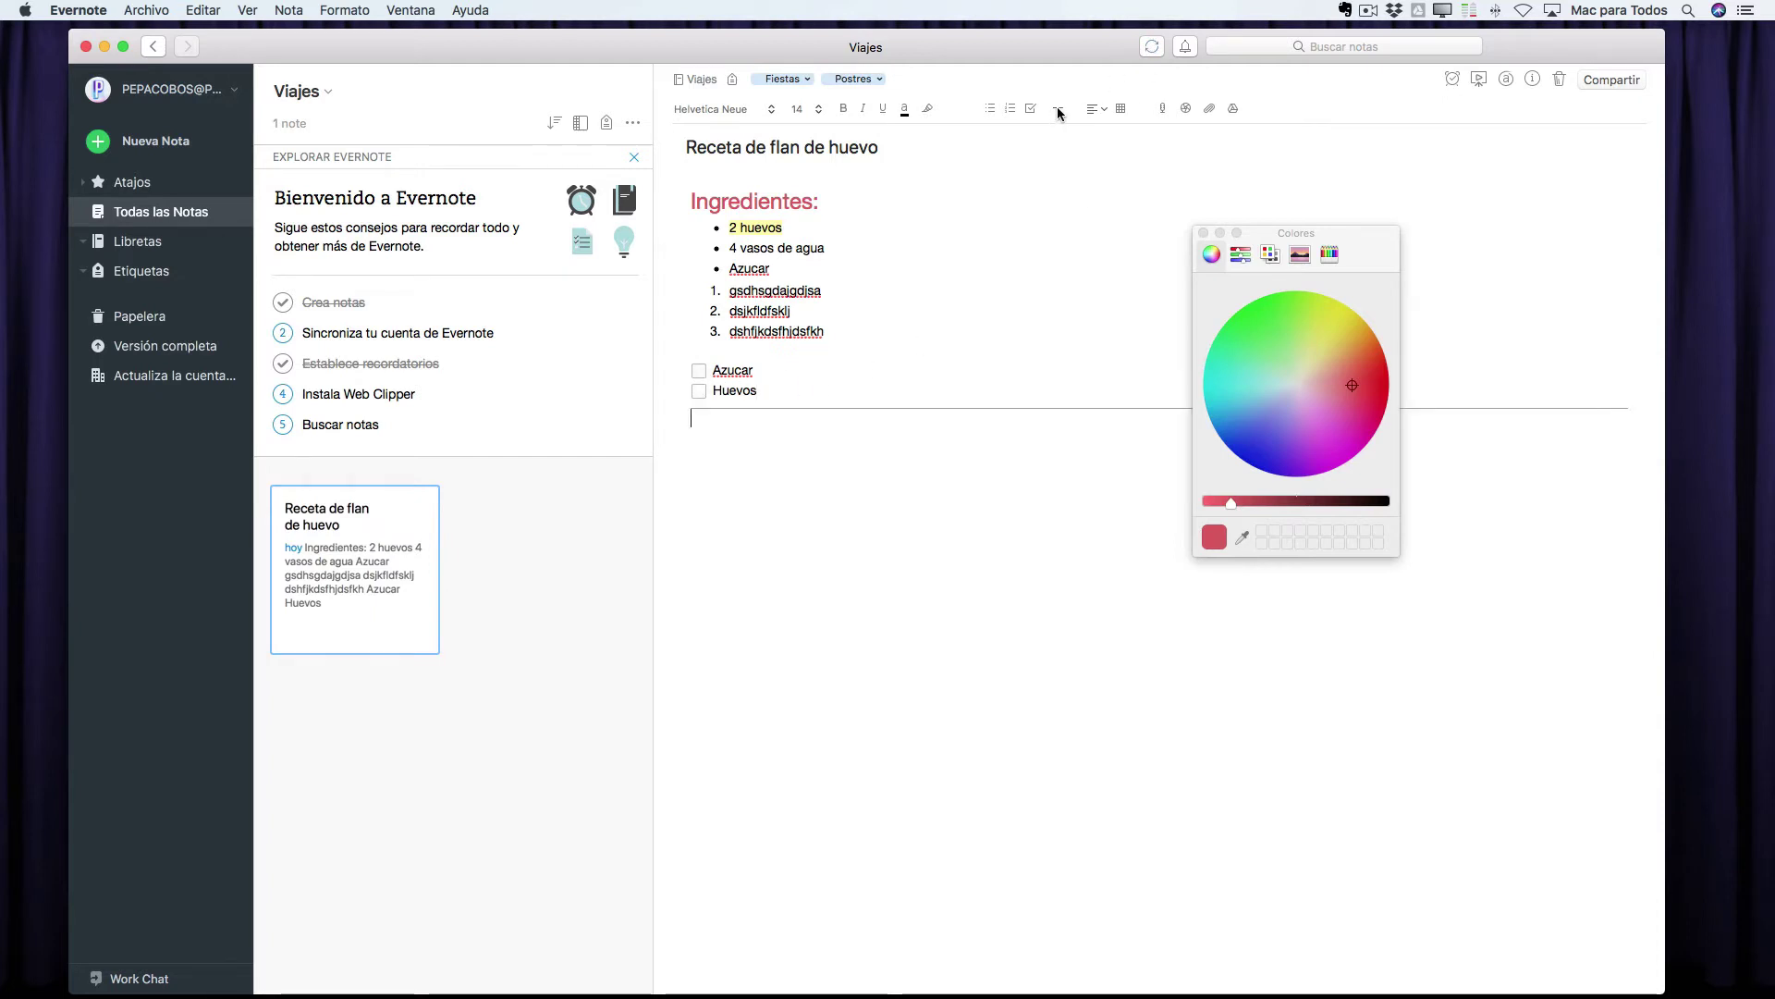
pyautogui.click(1202, 233)
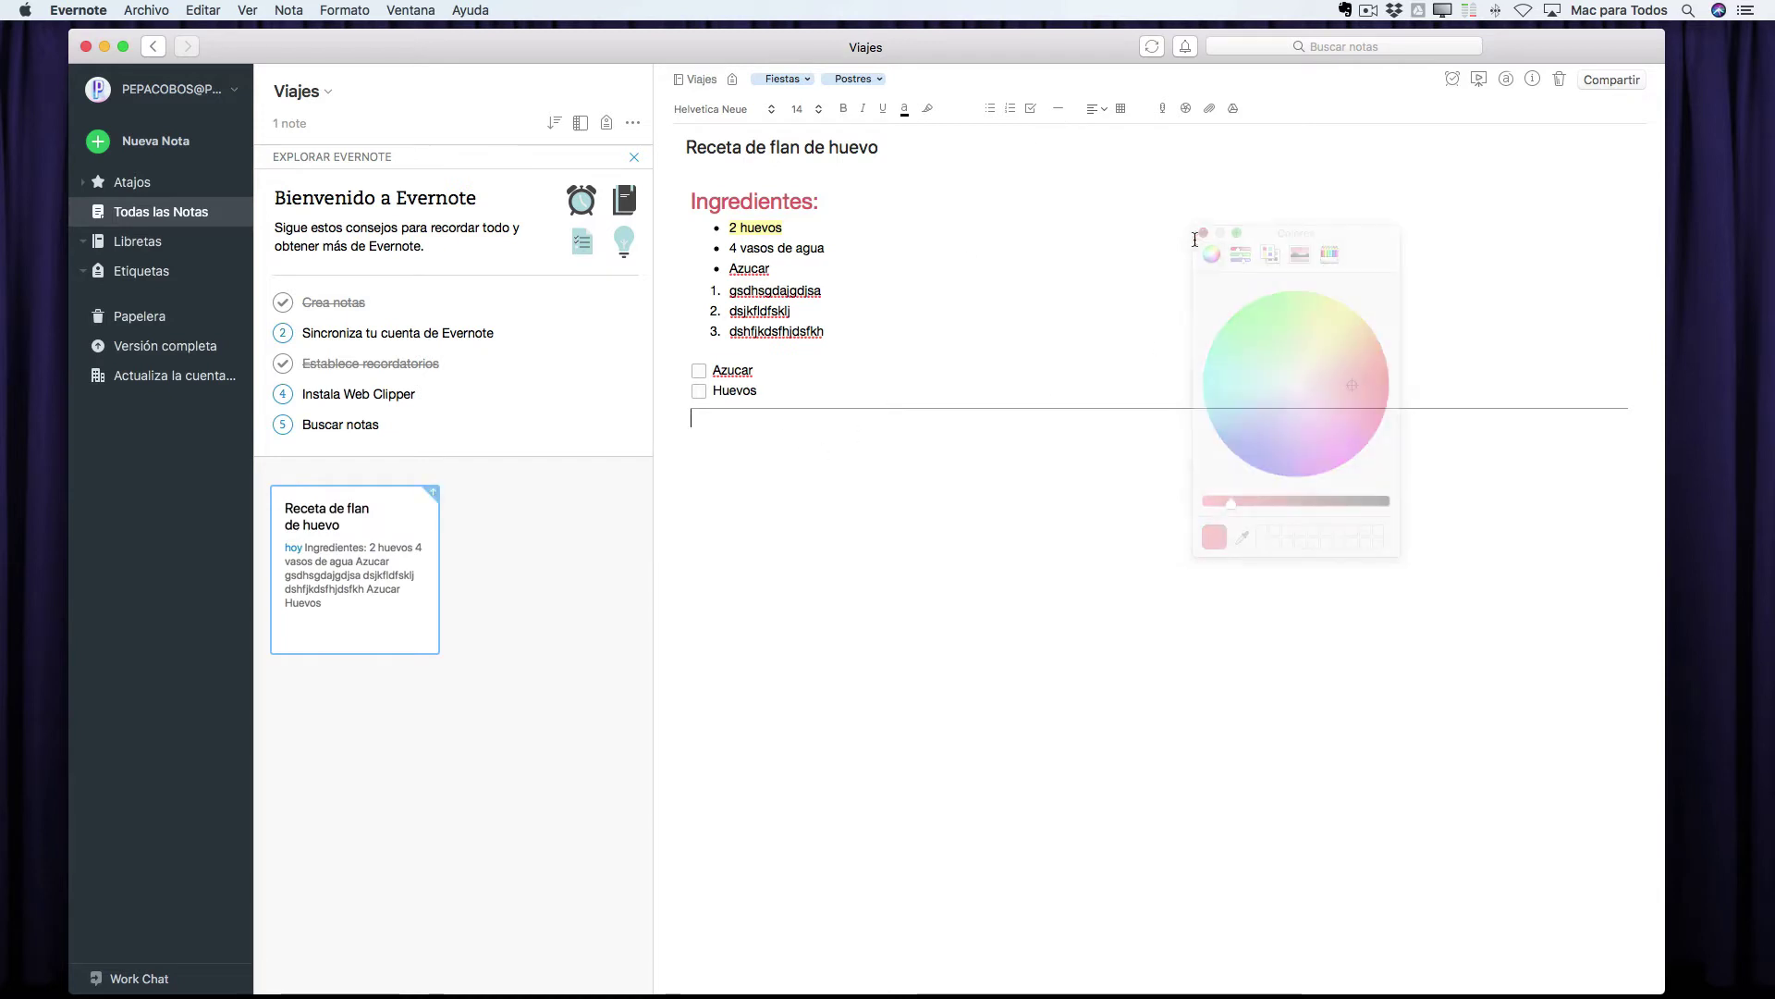
pyautogui.press('super+z')
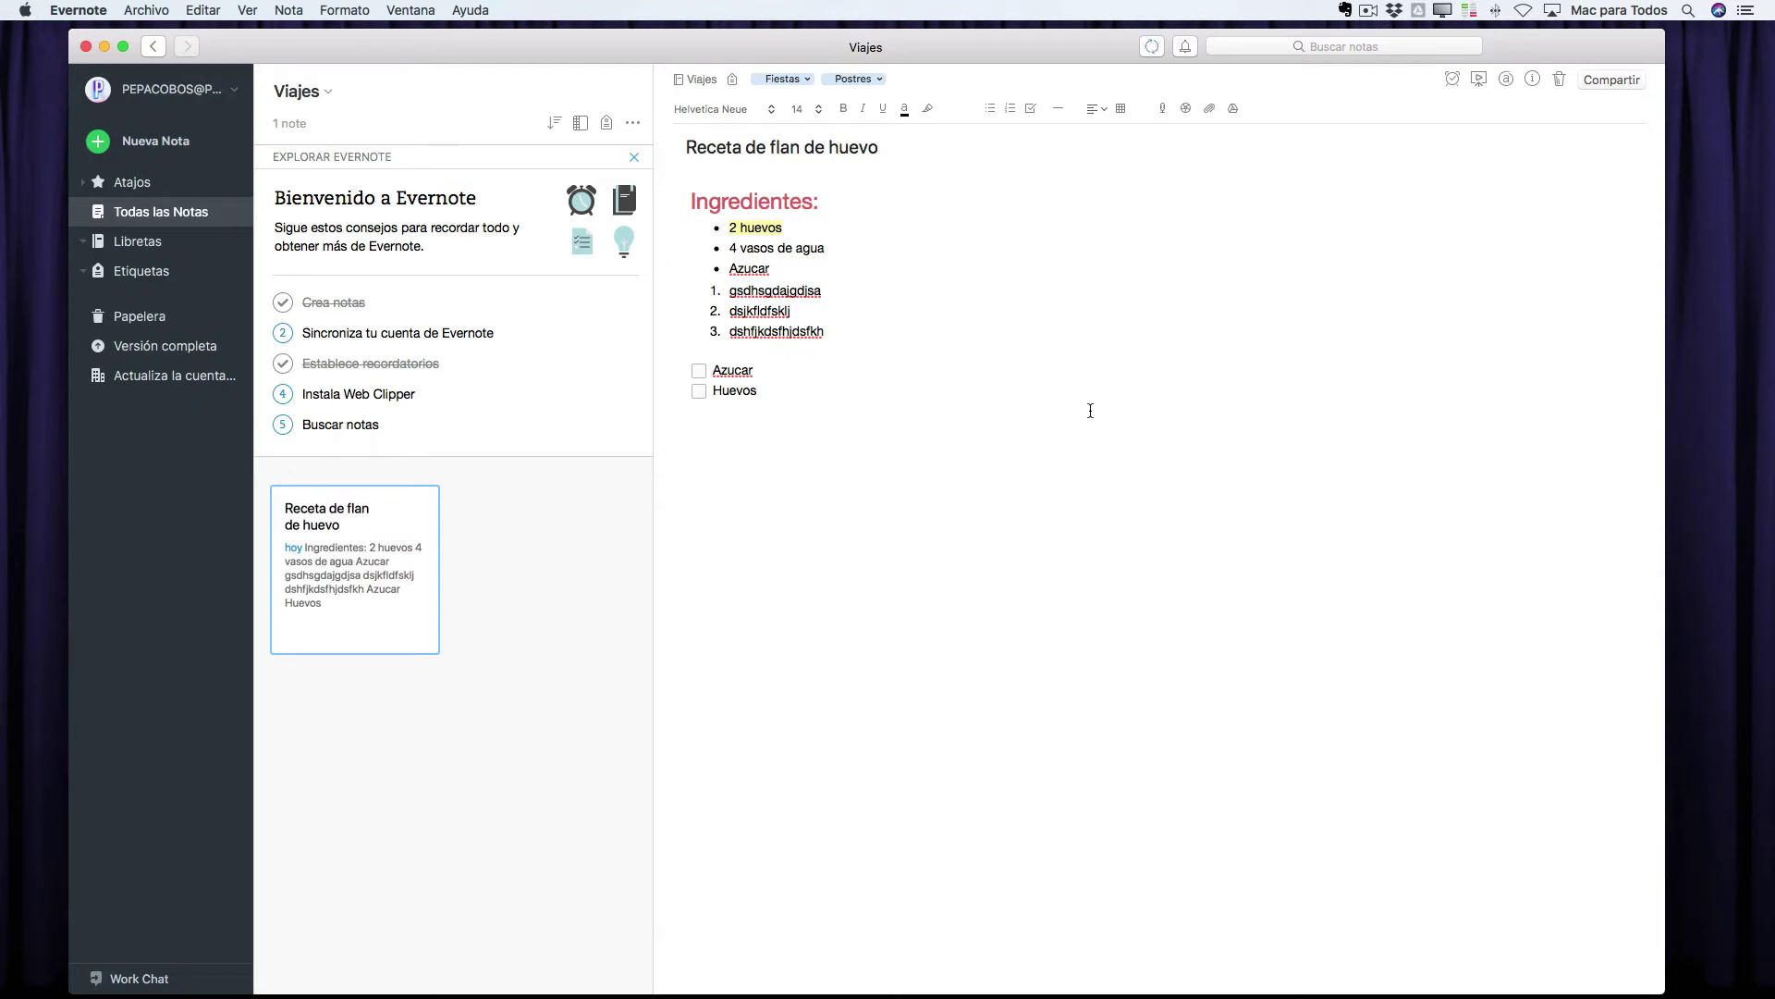
pyautogui.click(1057, 109)
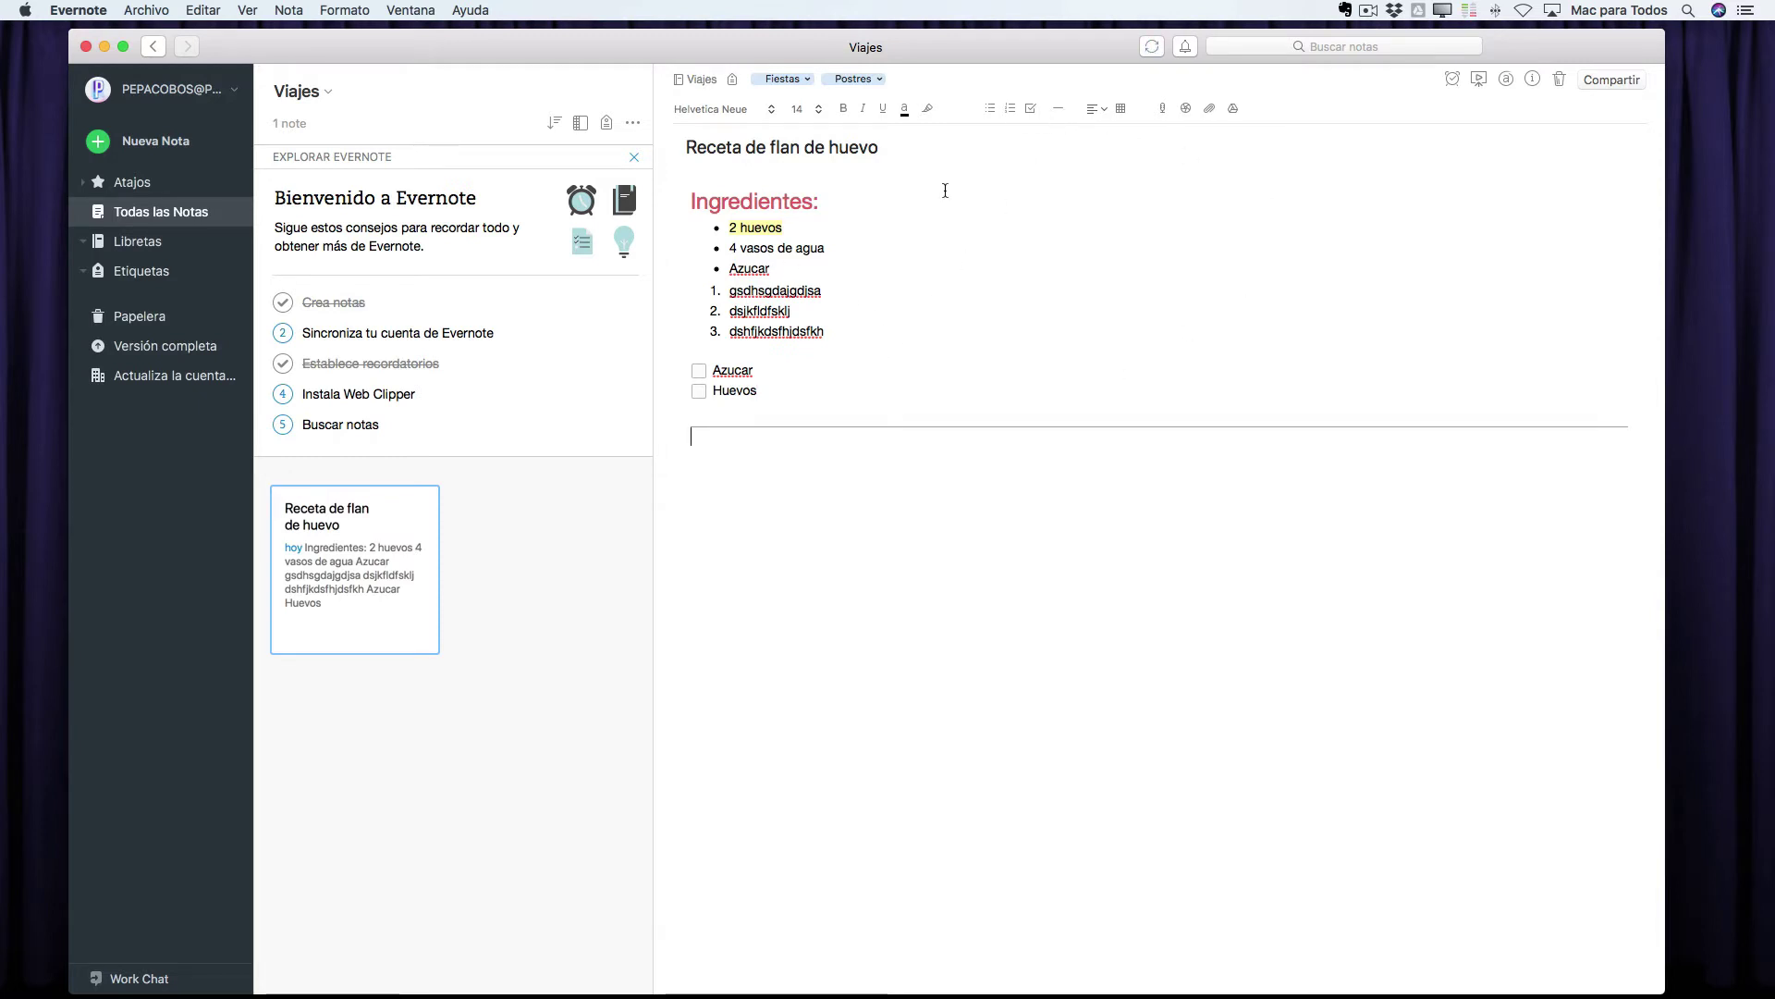
pyautogui.click(1095, 109)
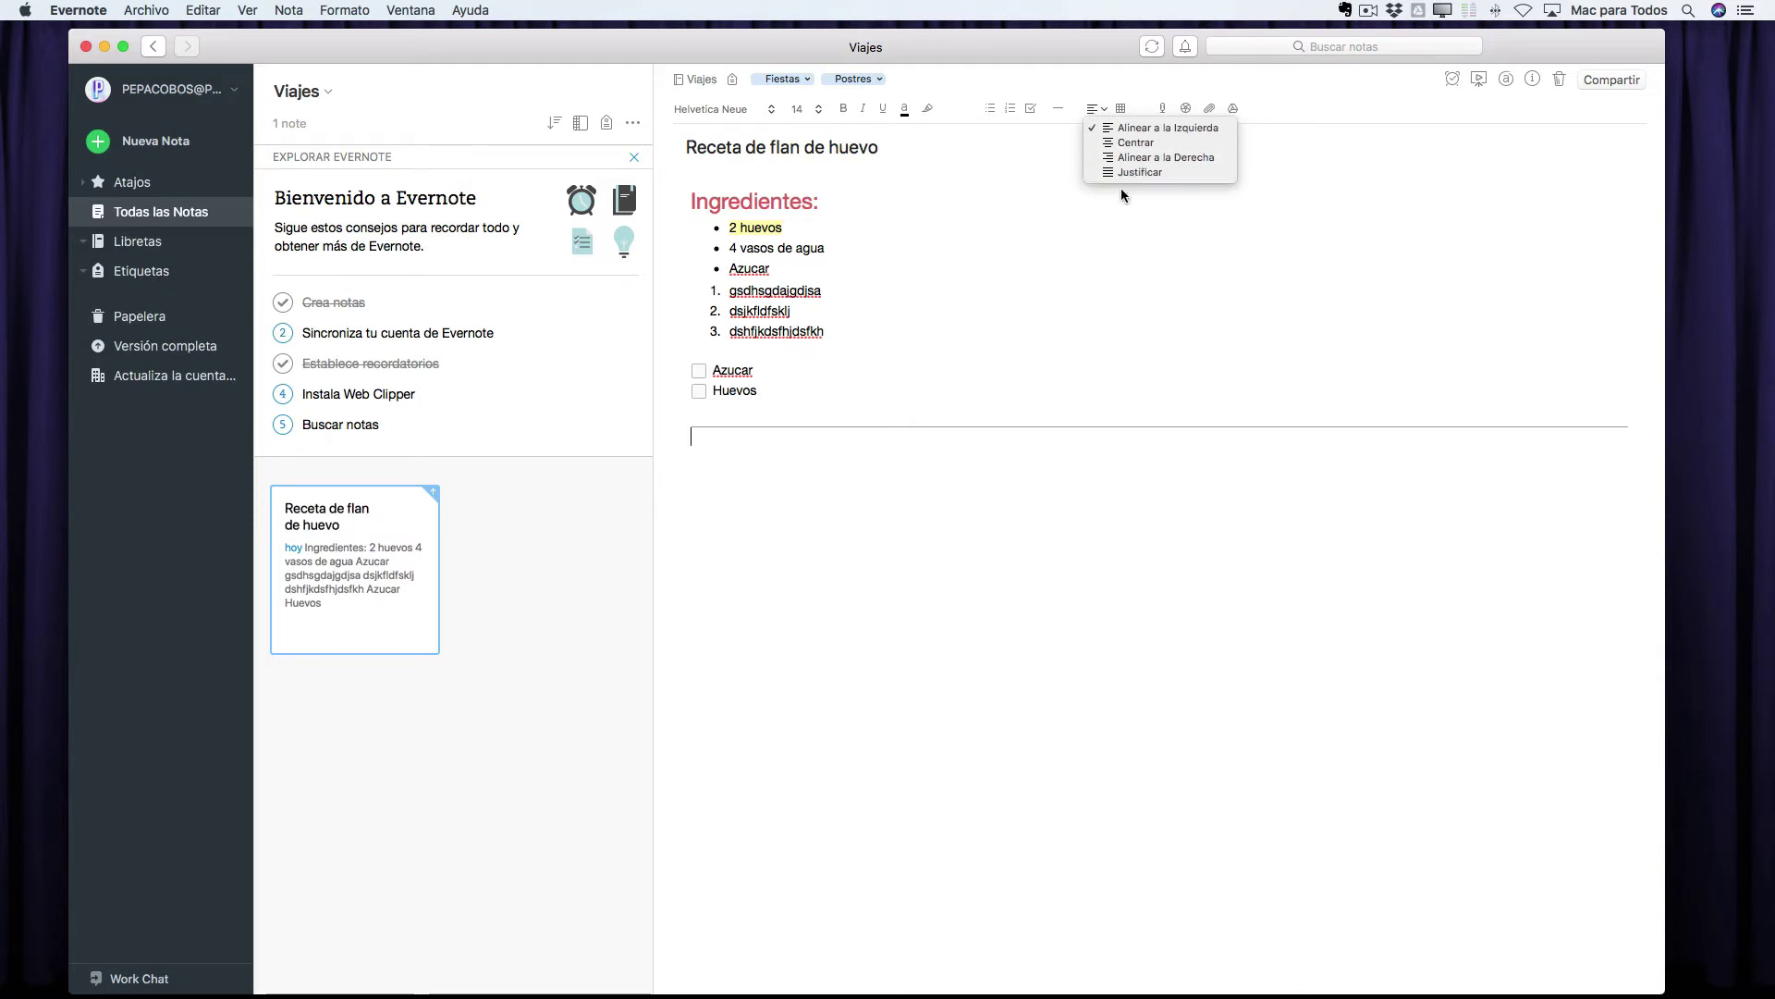
pyautogui.click(1128, 179)
# - Insert a 3x3 table below the divider and fill its first row with "mbcxzmbmxzbmDJHSDJKHJKHDSFKJ", "DDSFDFSDFS" and "DSFDSFDFS"
pyautogui.click(1120, 109)
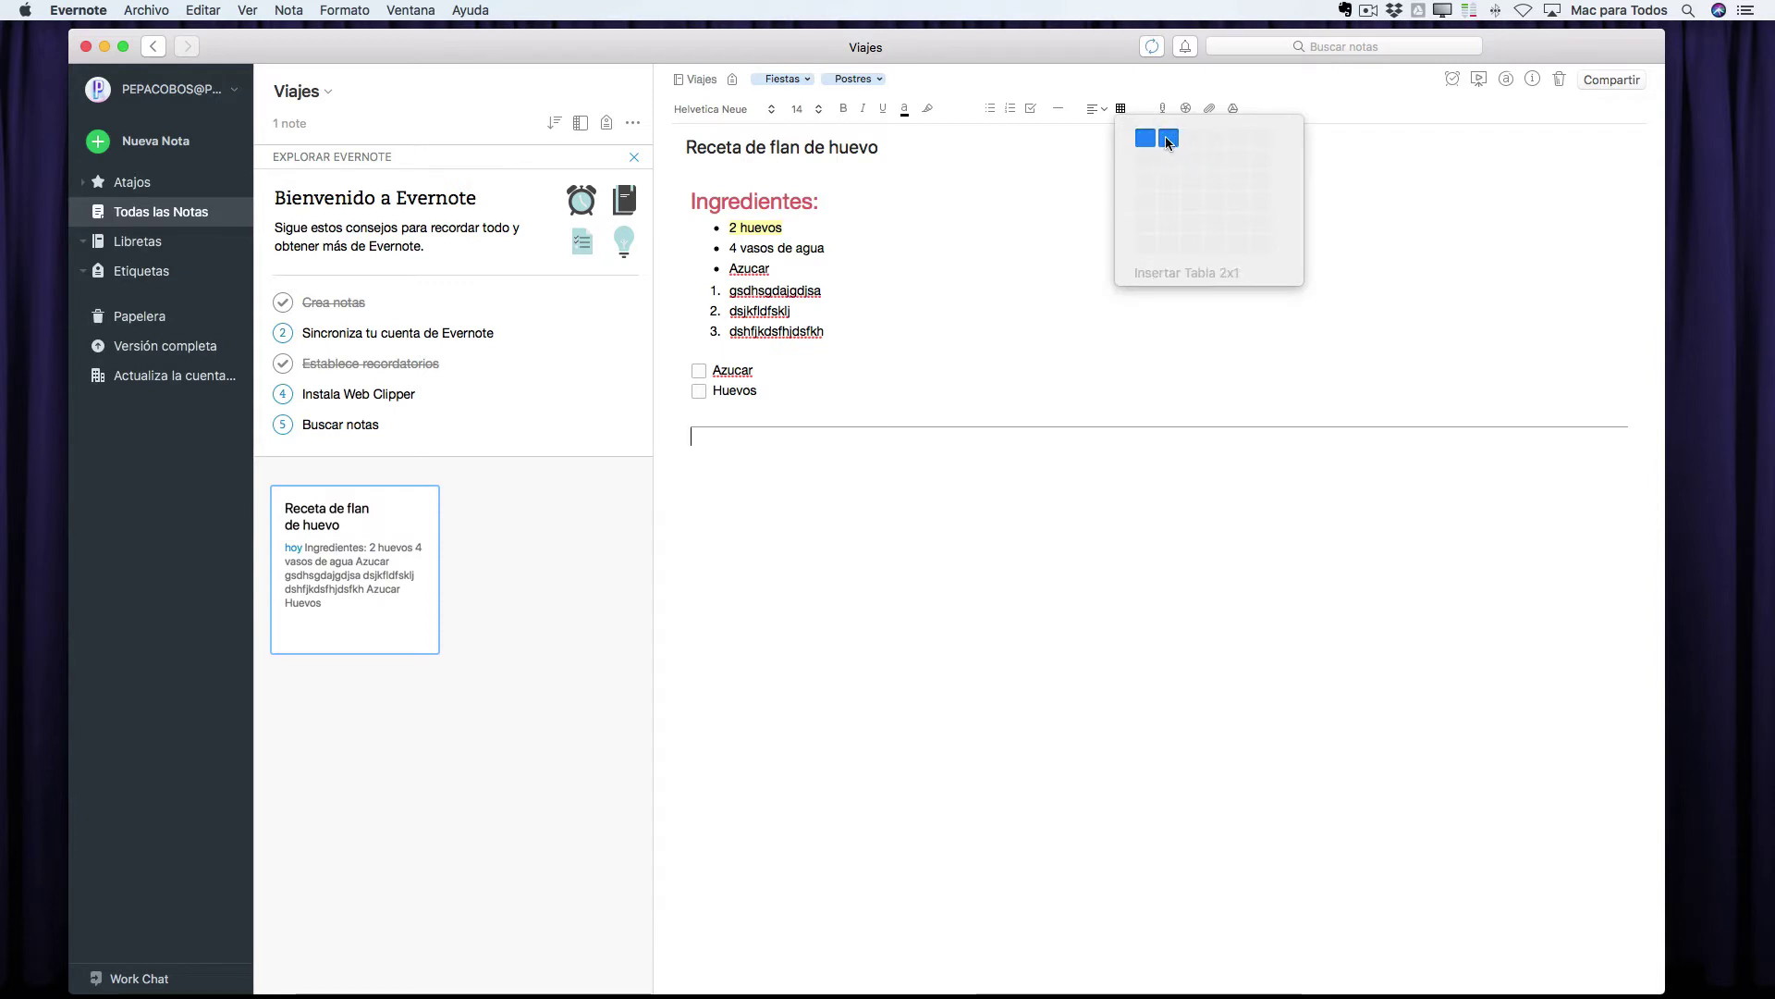
pyautogui.click(1194, 175)
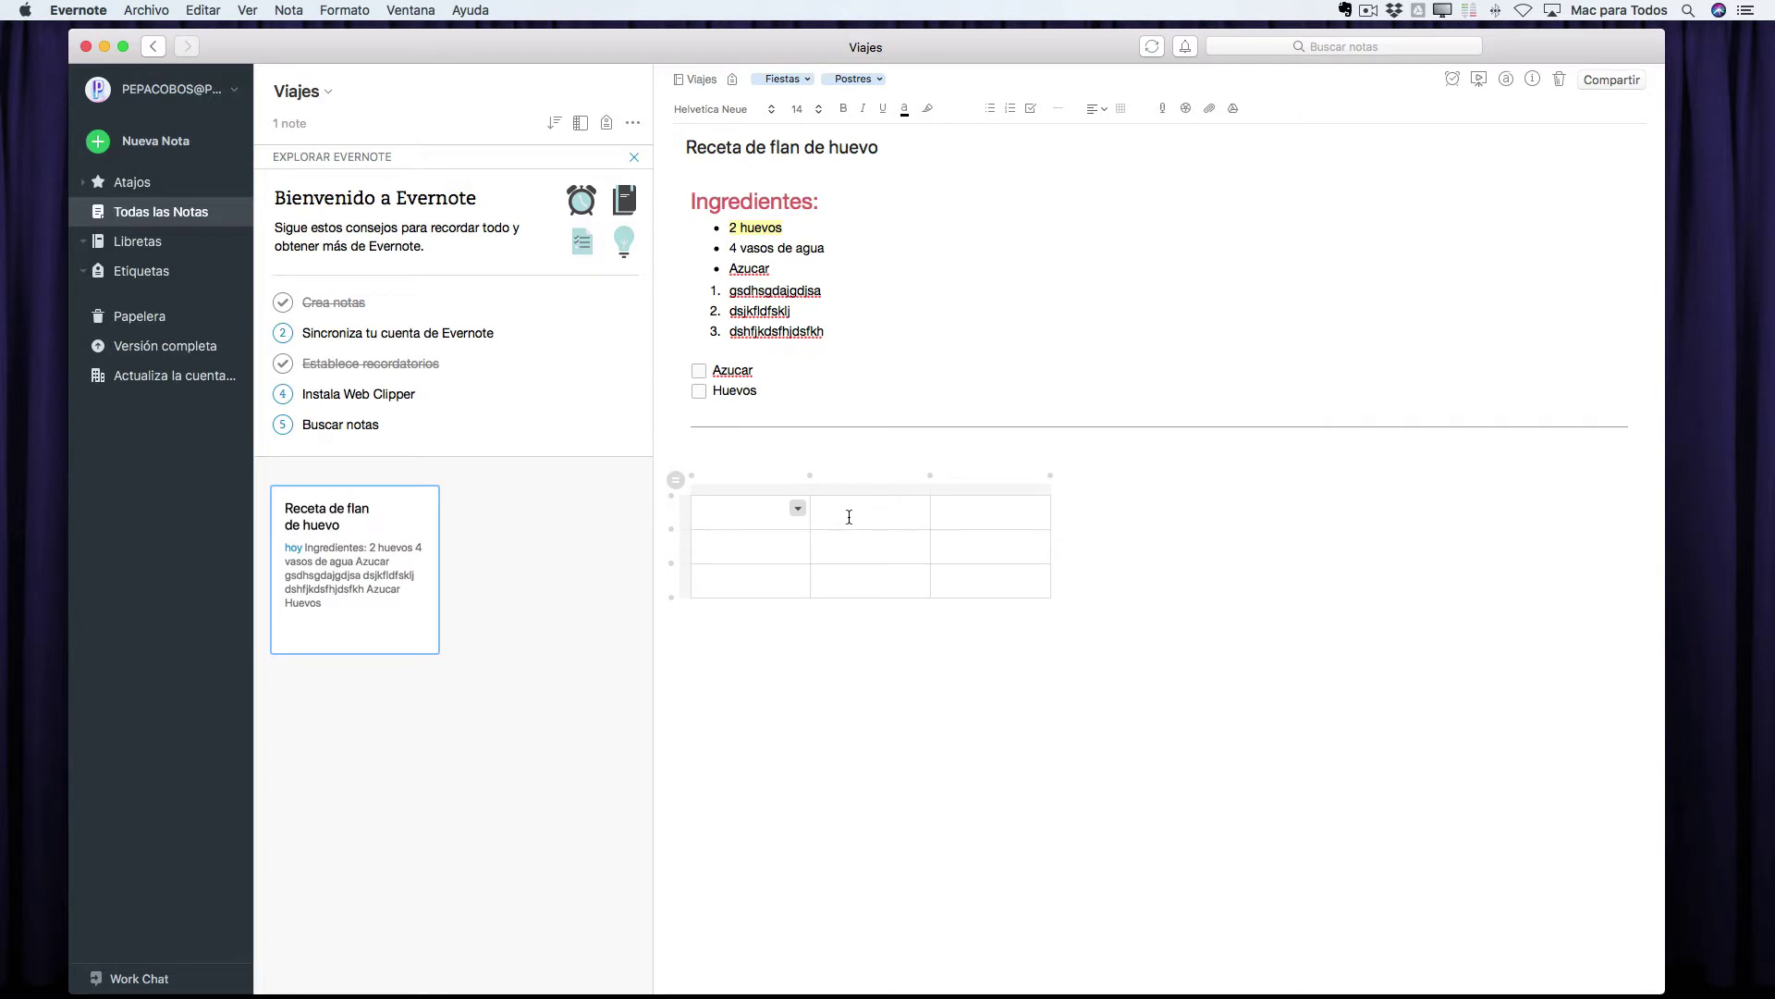
pyautogui.write('mbcxzmbmxzbmDJHSDJKHJKHDSFKJ')
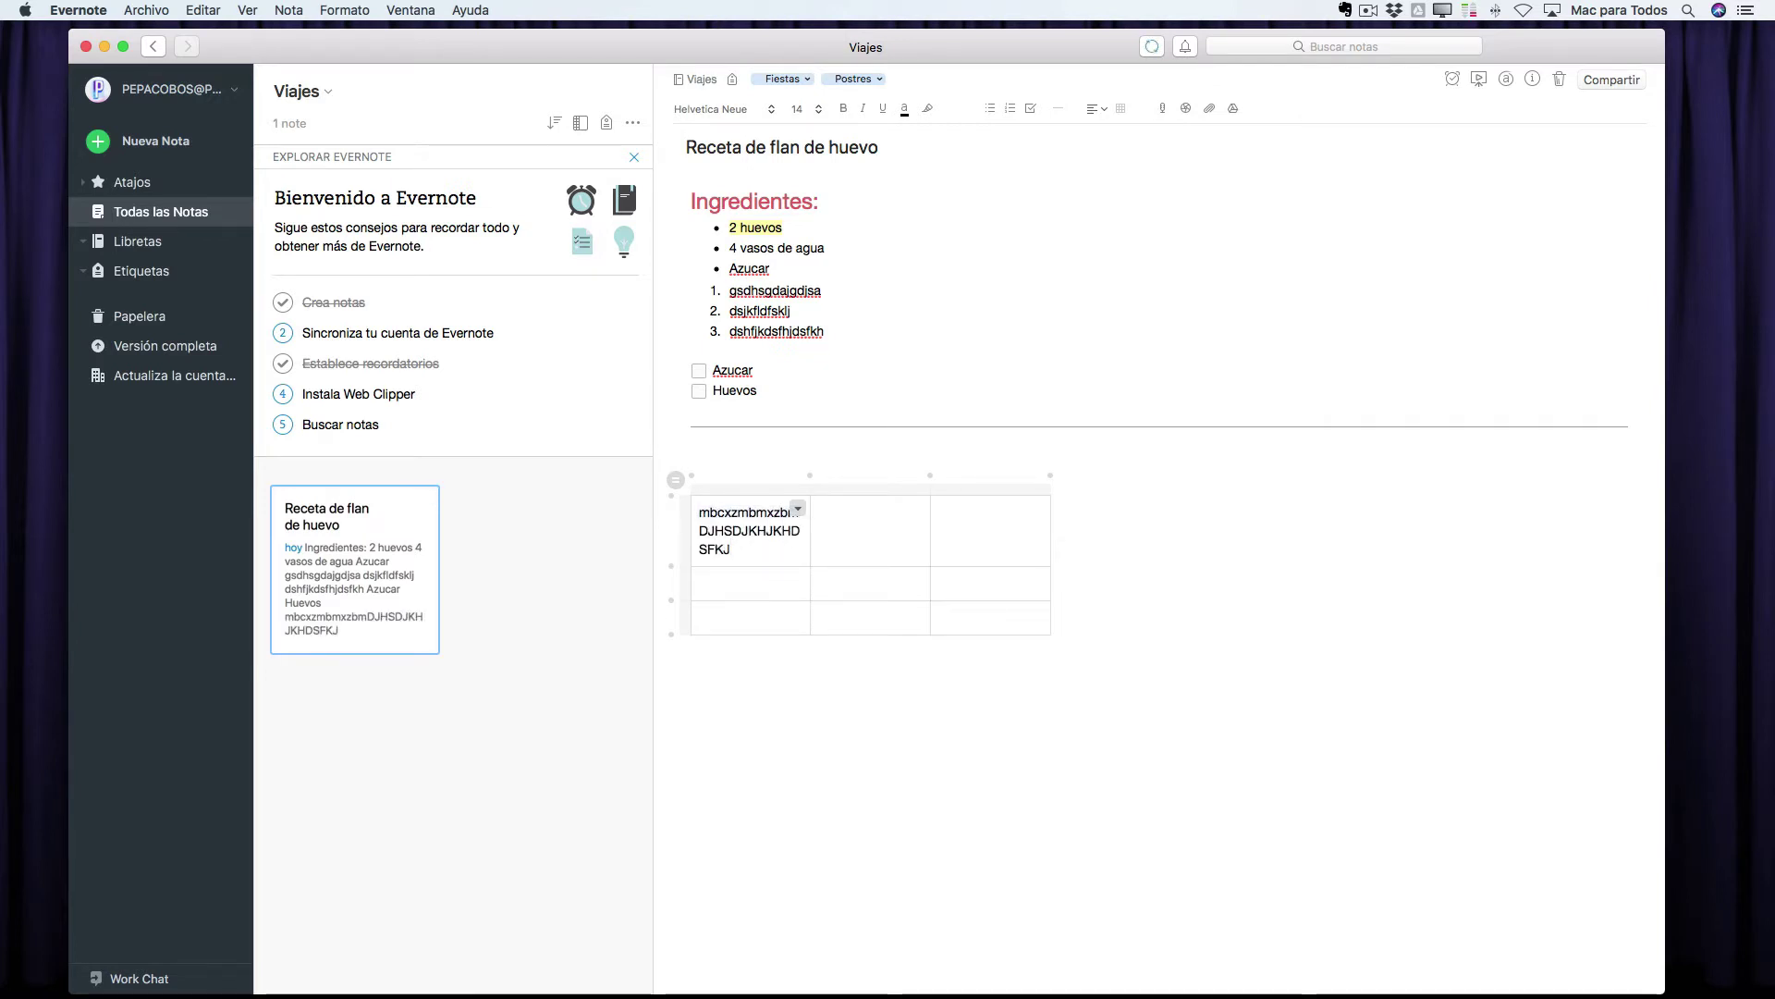
pyautogui.press('Tab')
pyautogui.write('DDSFDFSDFS')
pyautogui.press('Tab')
pyautogui.write('DSFDSFDFS')
# - Shade the middle cell of the table's first row light yellow and review the other cell options
pyautogui.click(917, 514)
pyautogui.click(983, 574)
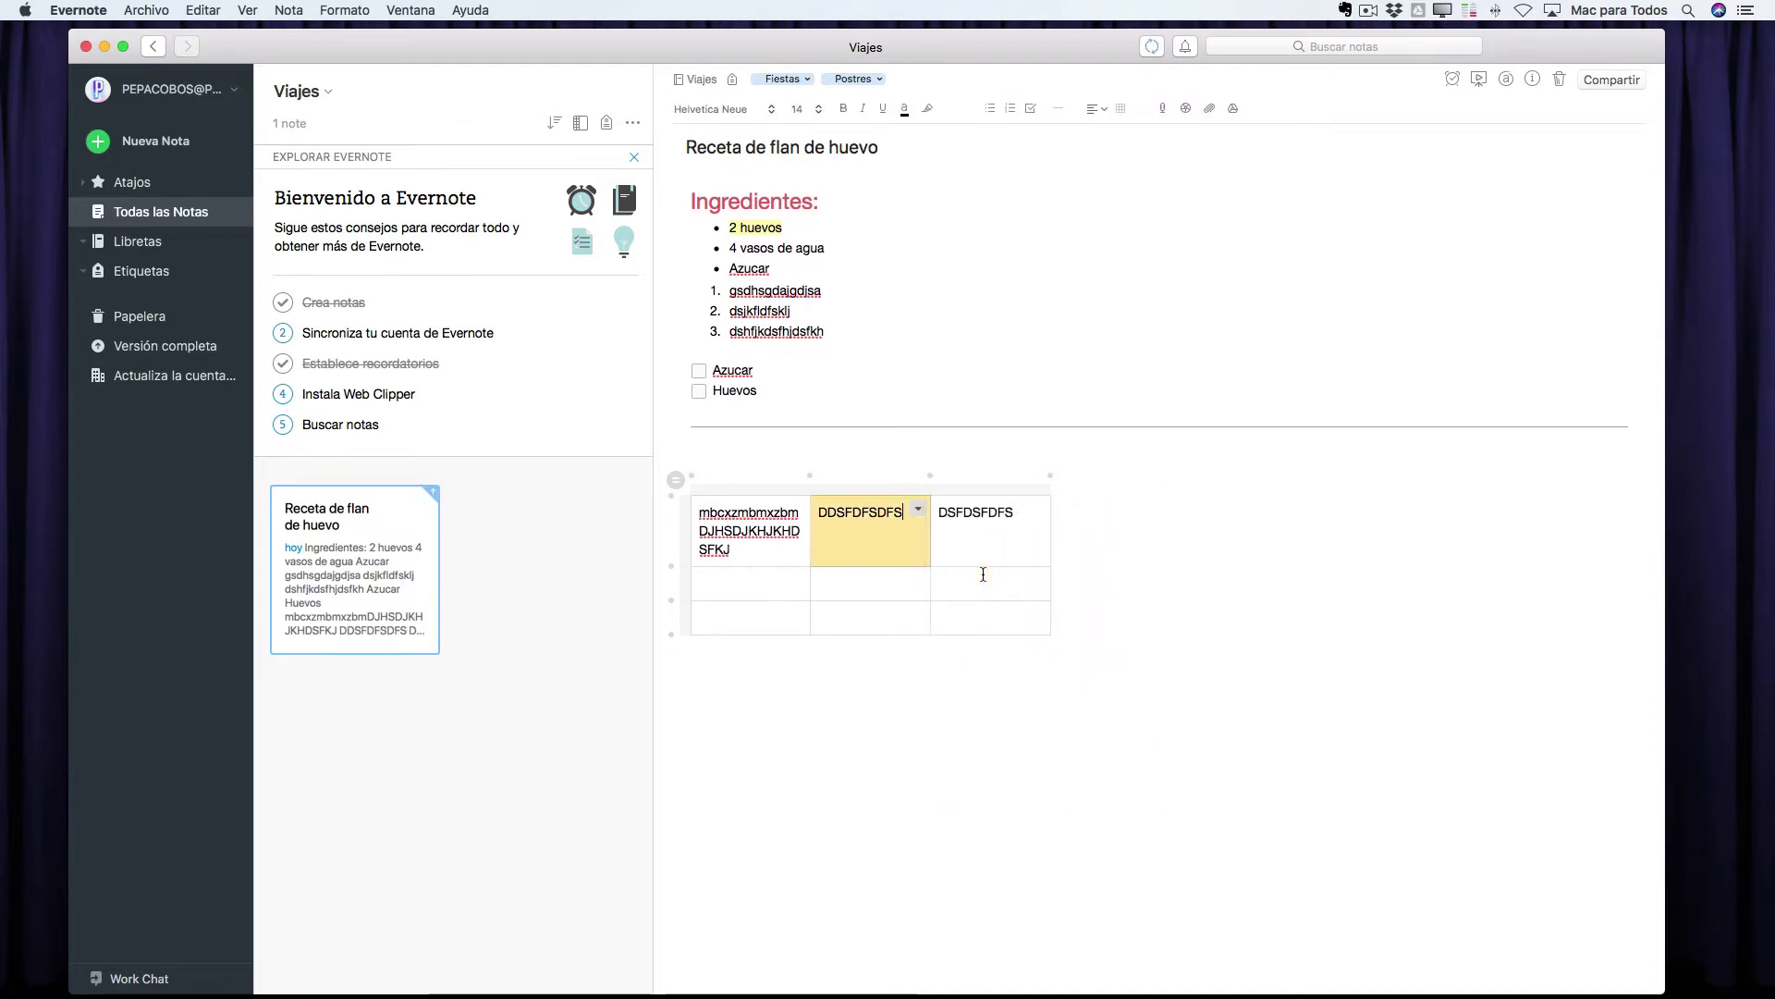
pyautogui.click(917, 510)
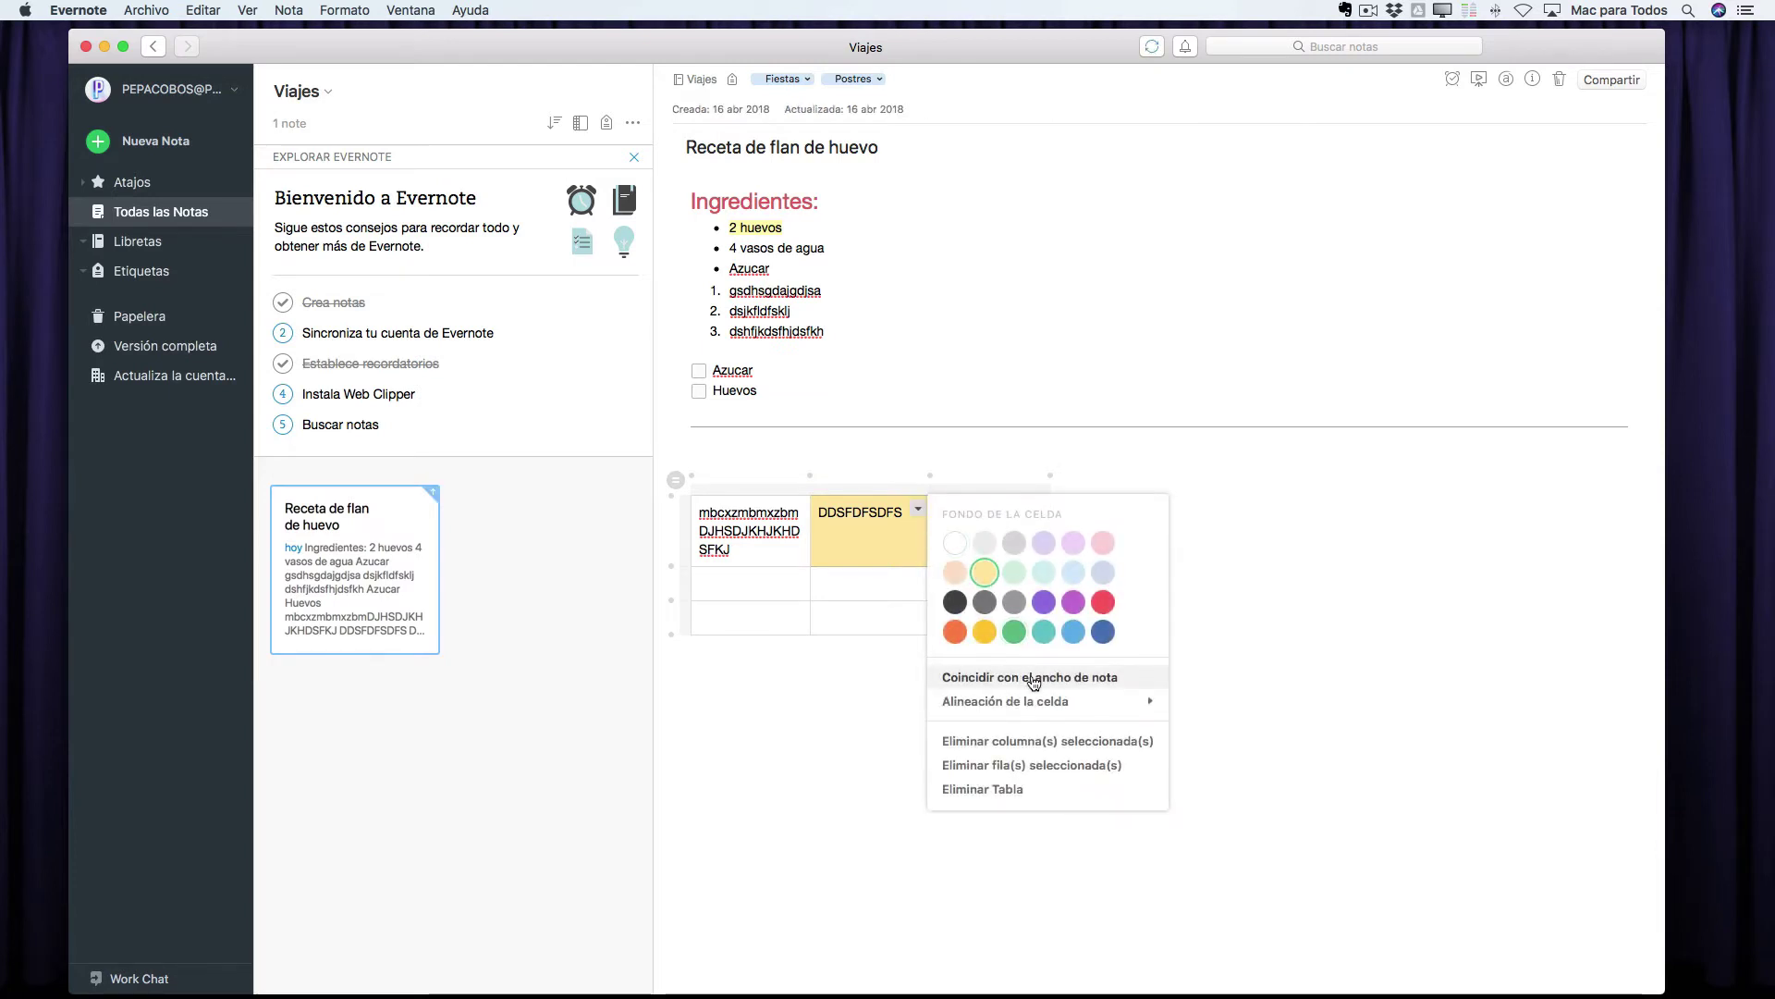
pyautogui.moveTo(1032, 705)
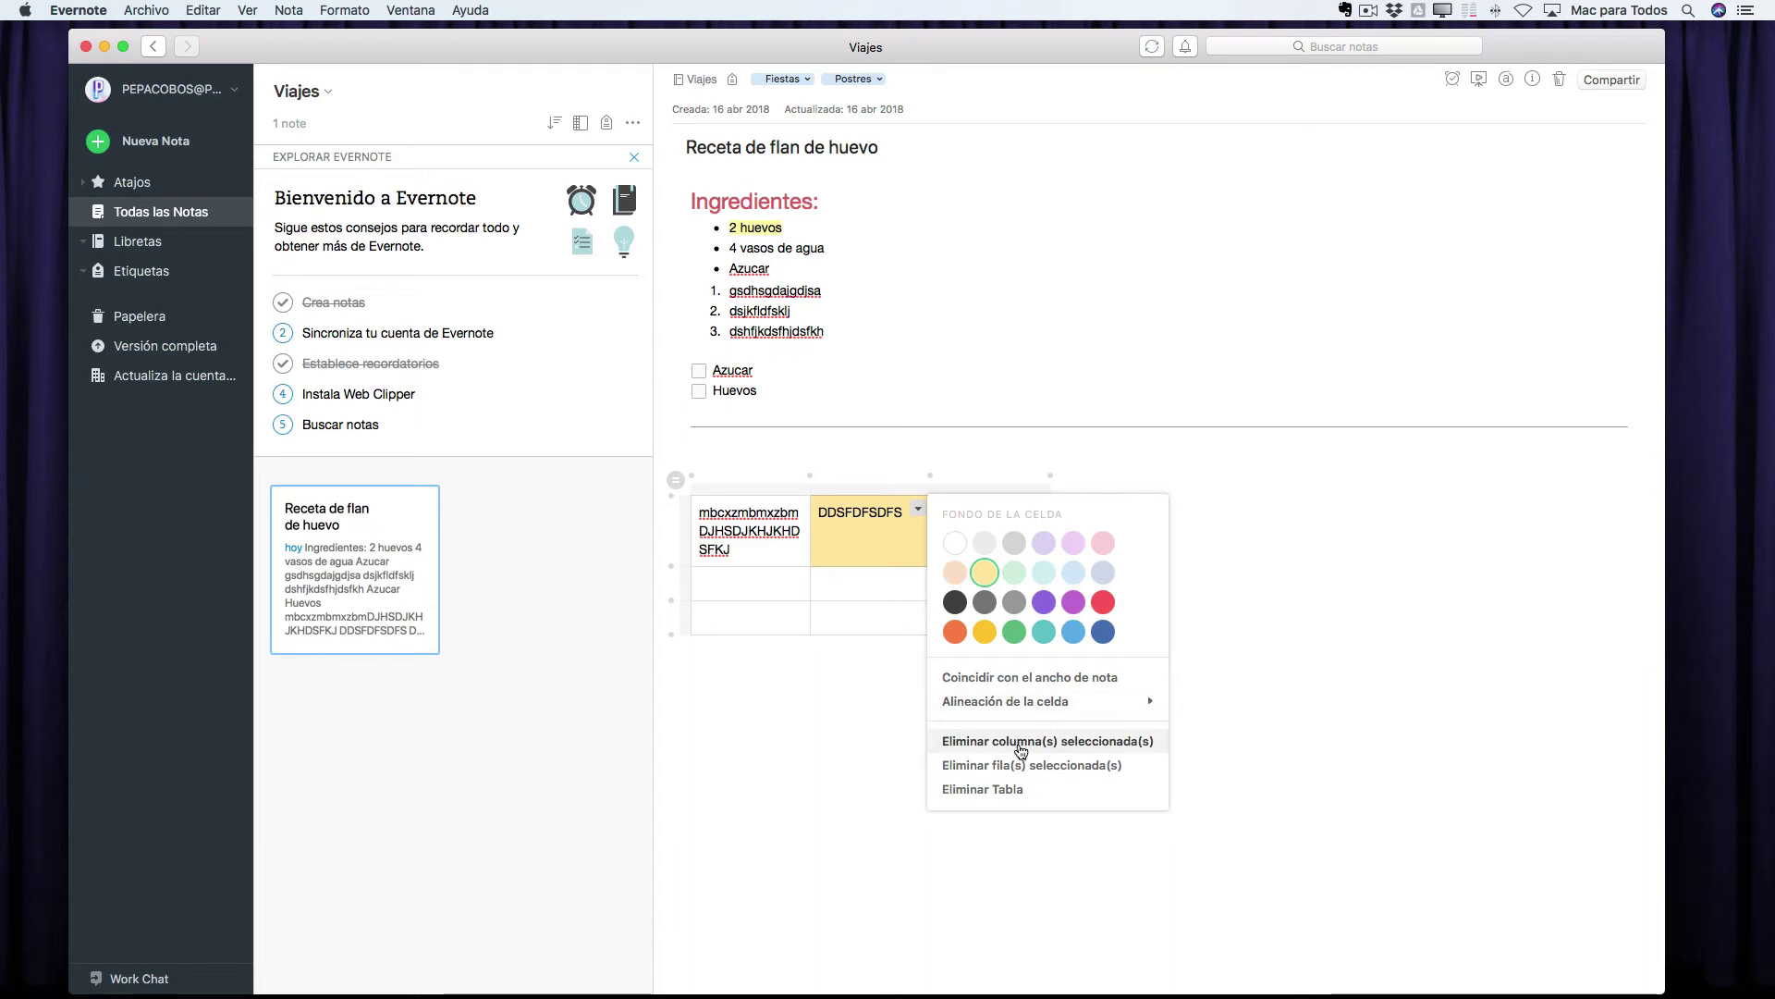
pyautogui.click(811, 767)
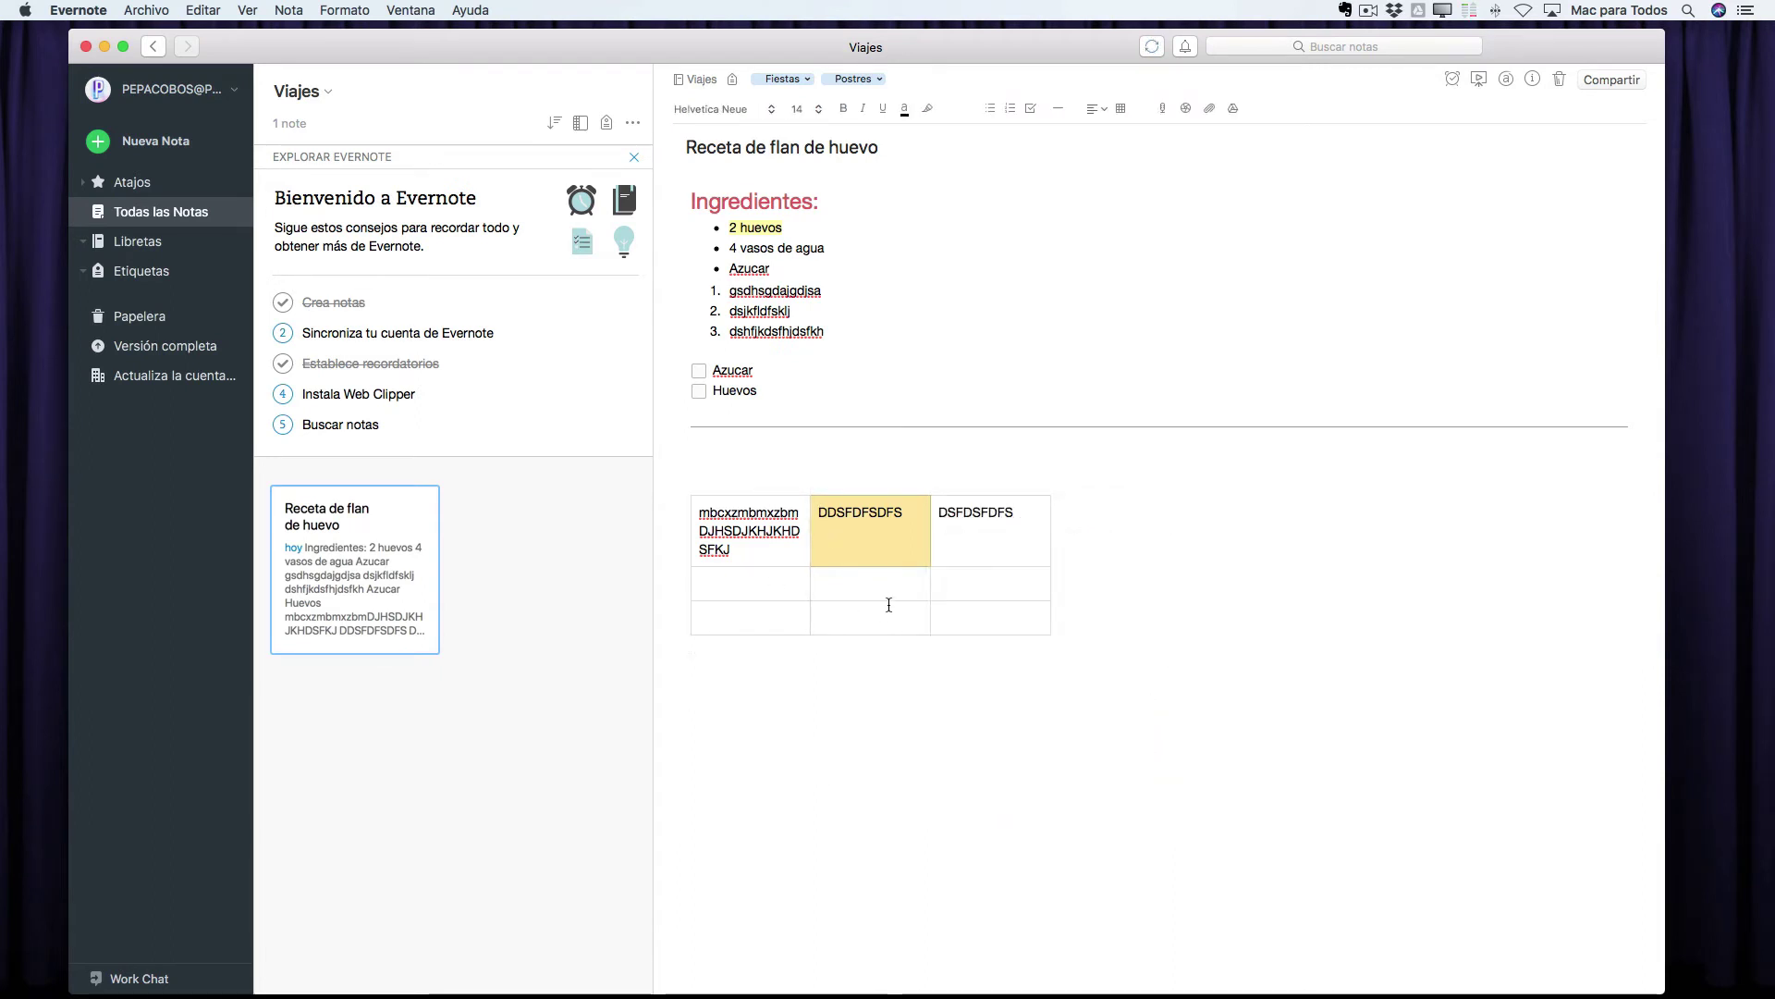
# - Record an audio clip of about 10 seconds into the note below the table and play back its beginning
pyautogui.click(1162, 109)
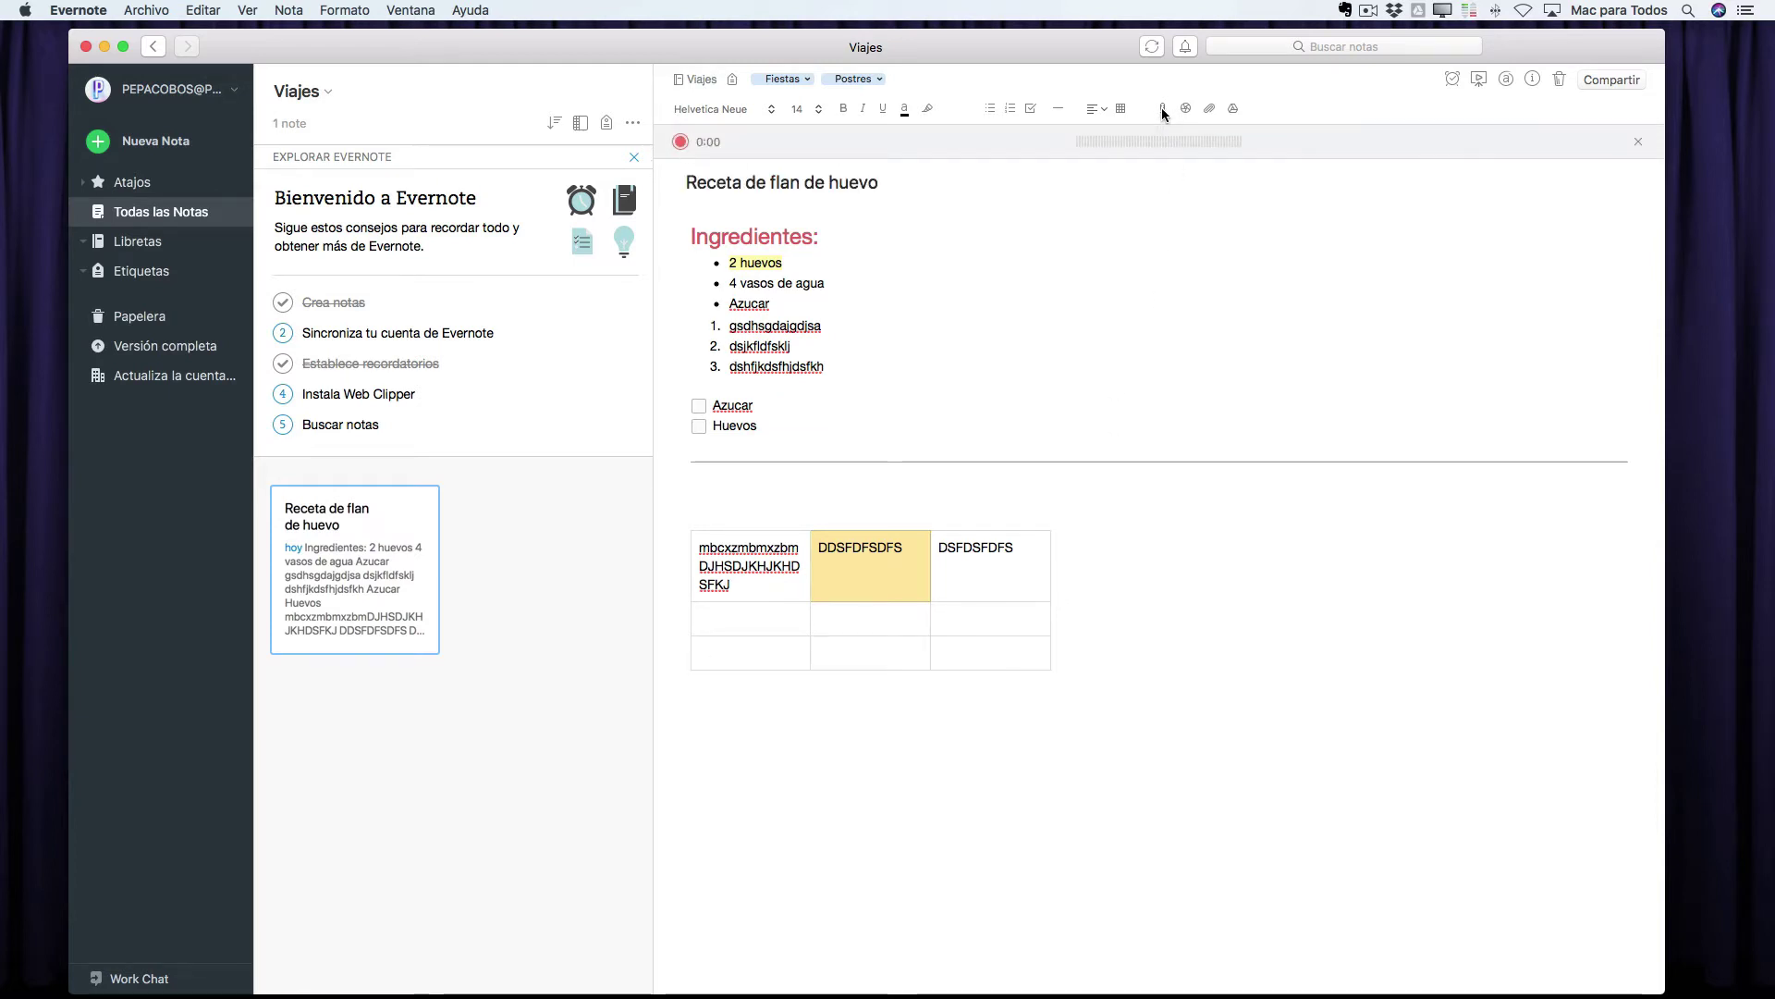
pyautogui.click(680, 142)
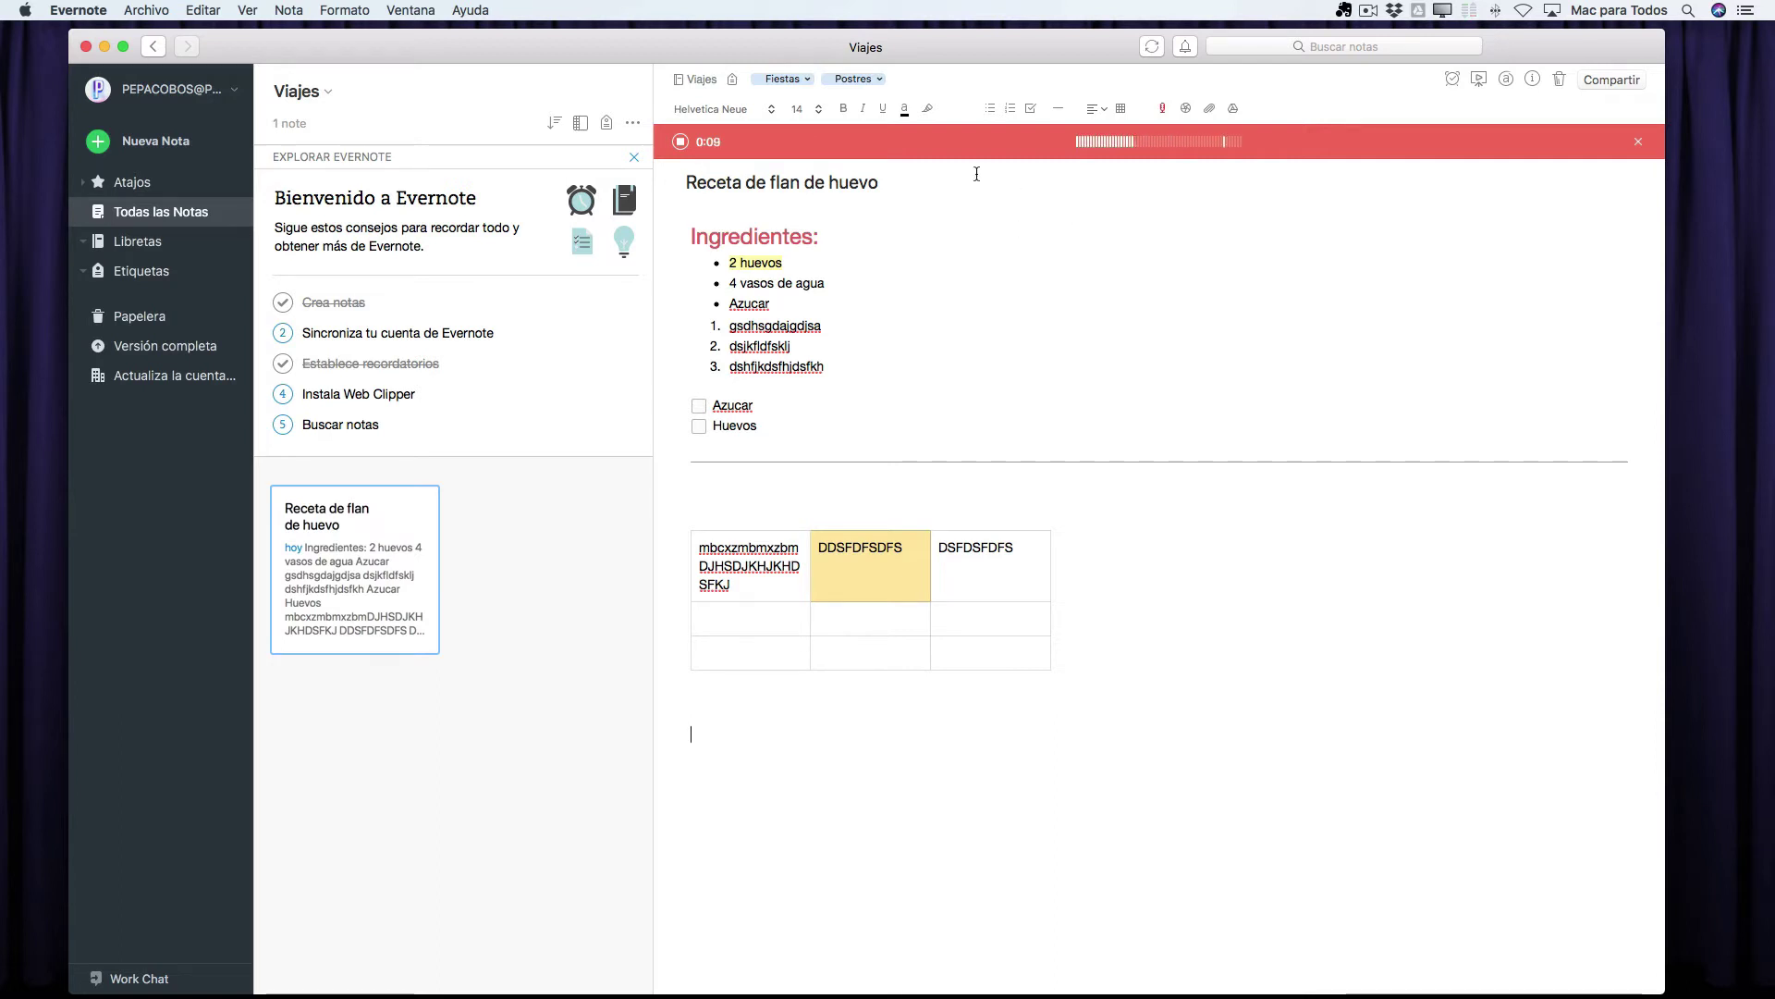
pyautogui.click(680, 142)
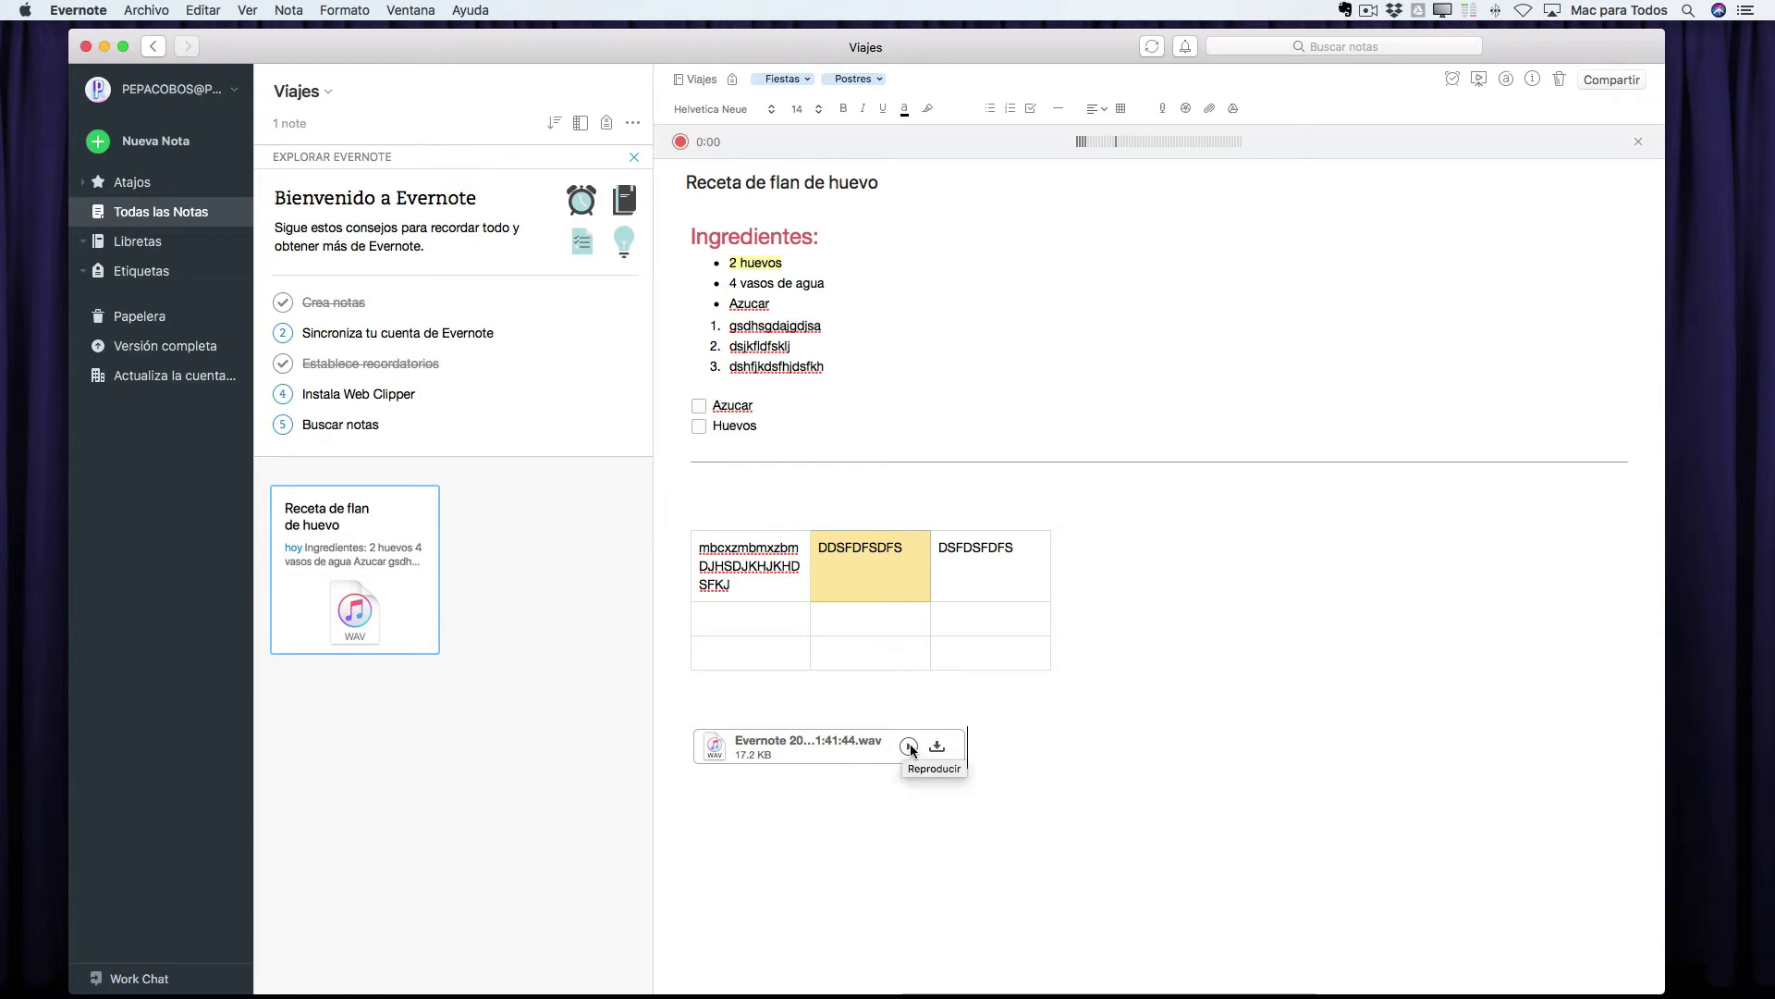
pyautogui.click(909, 747)
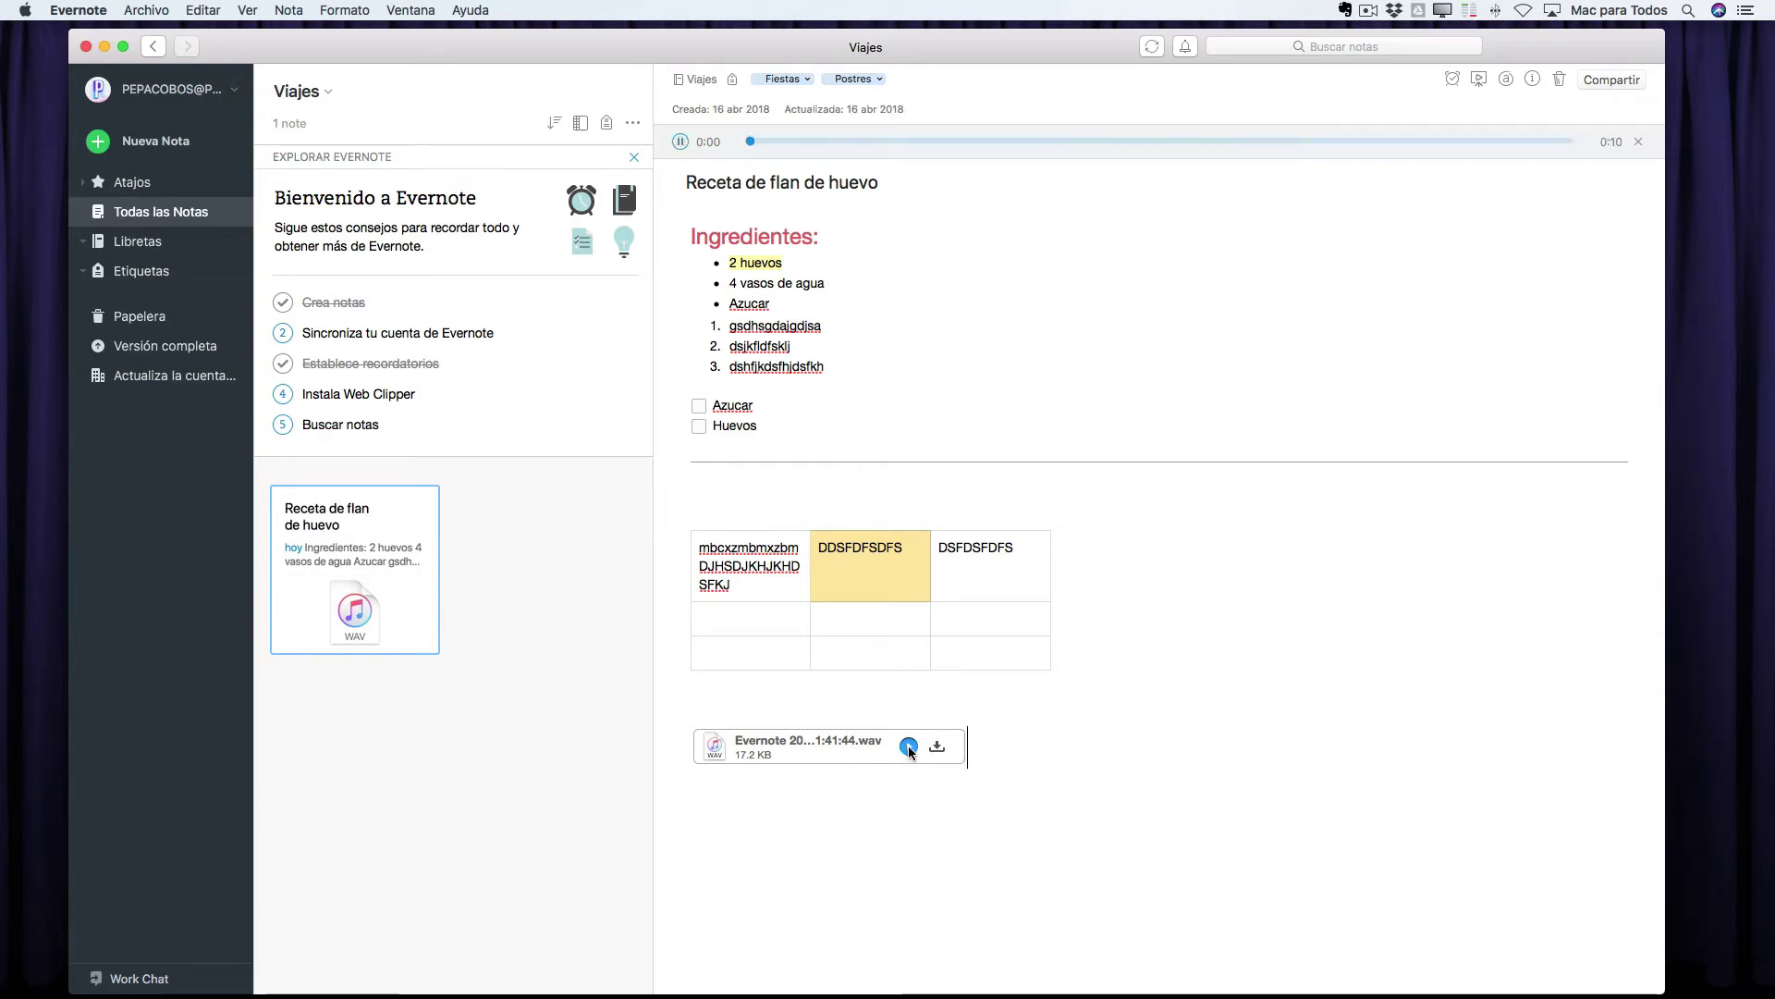
pyautogui.click(909, 749)
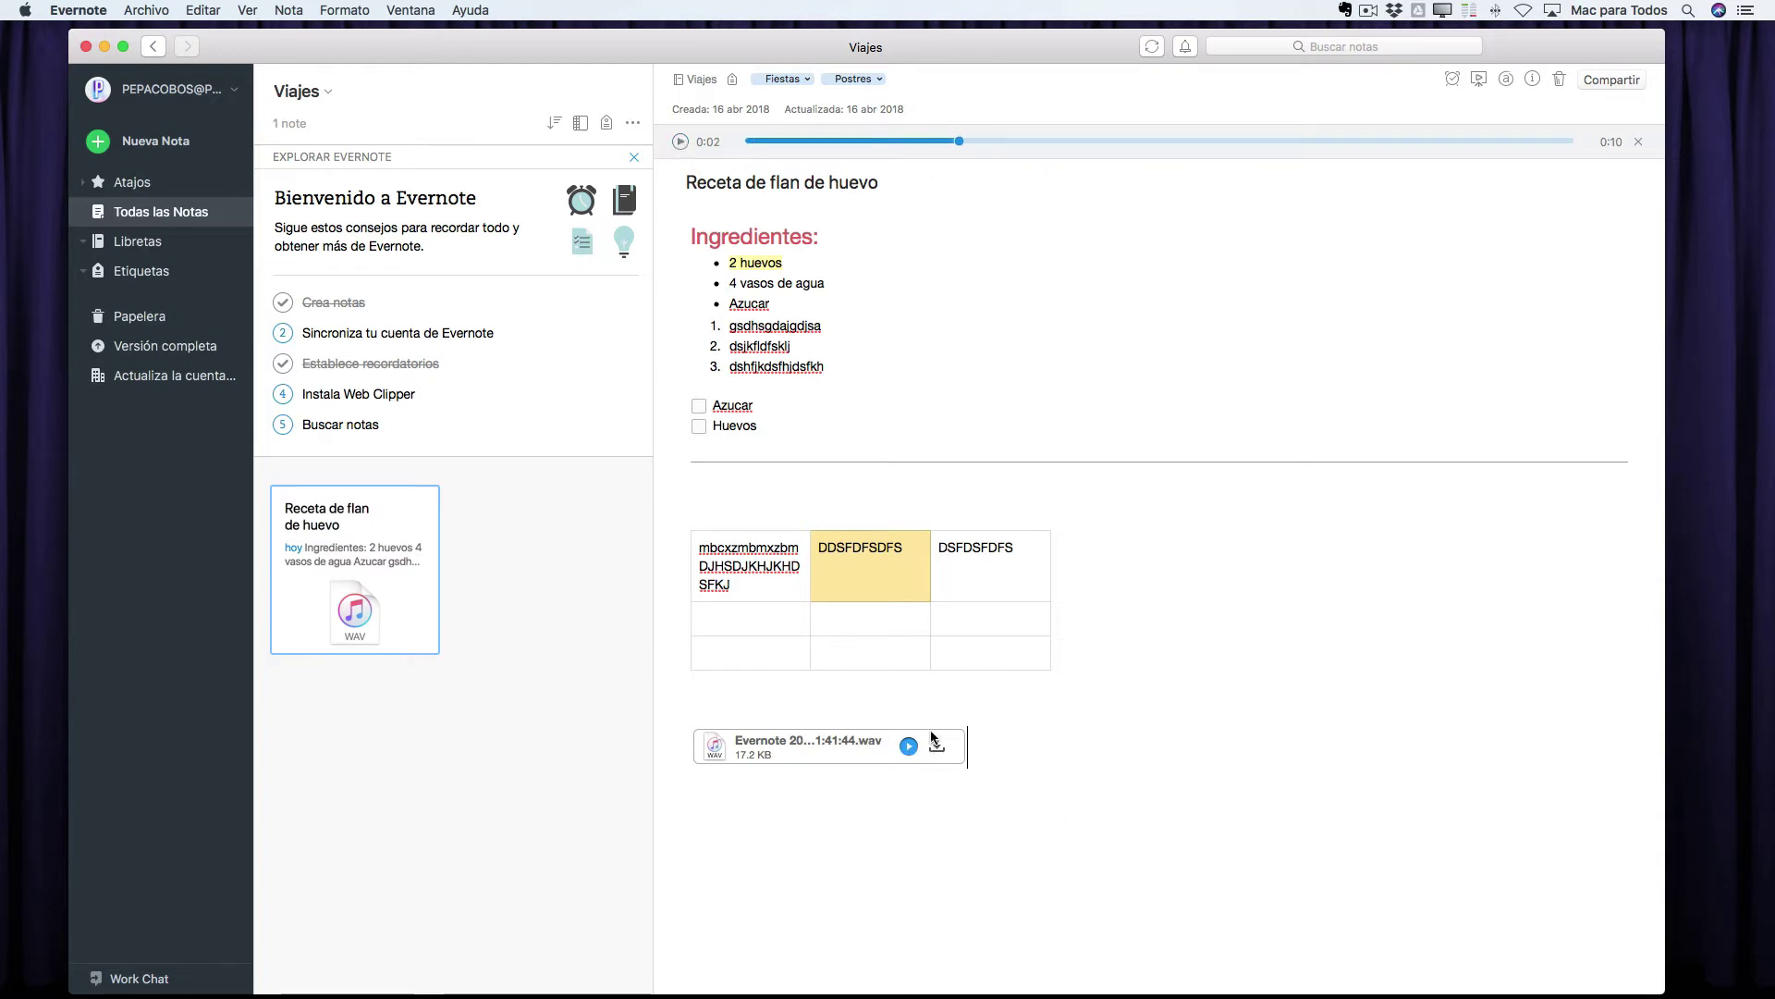
pyautogui.click(1164, 769)
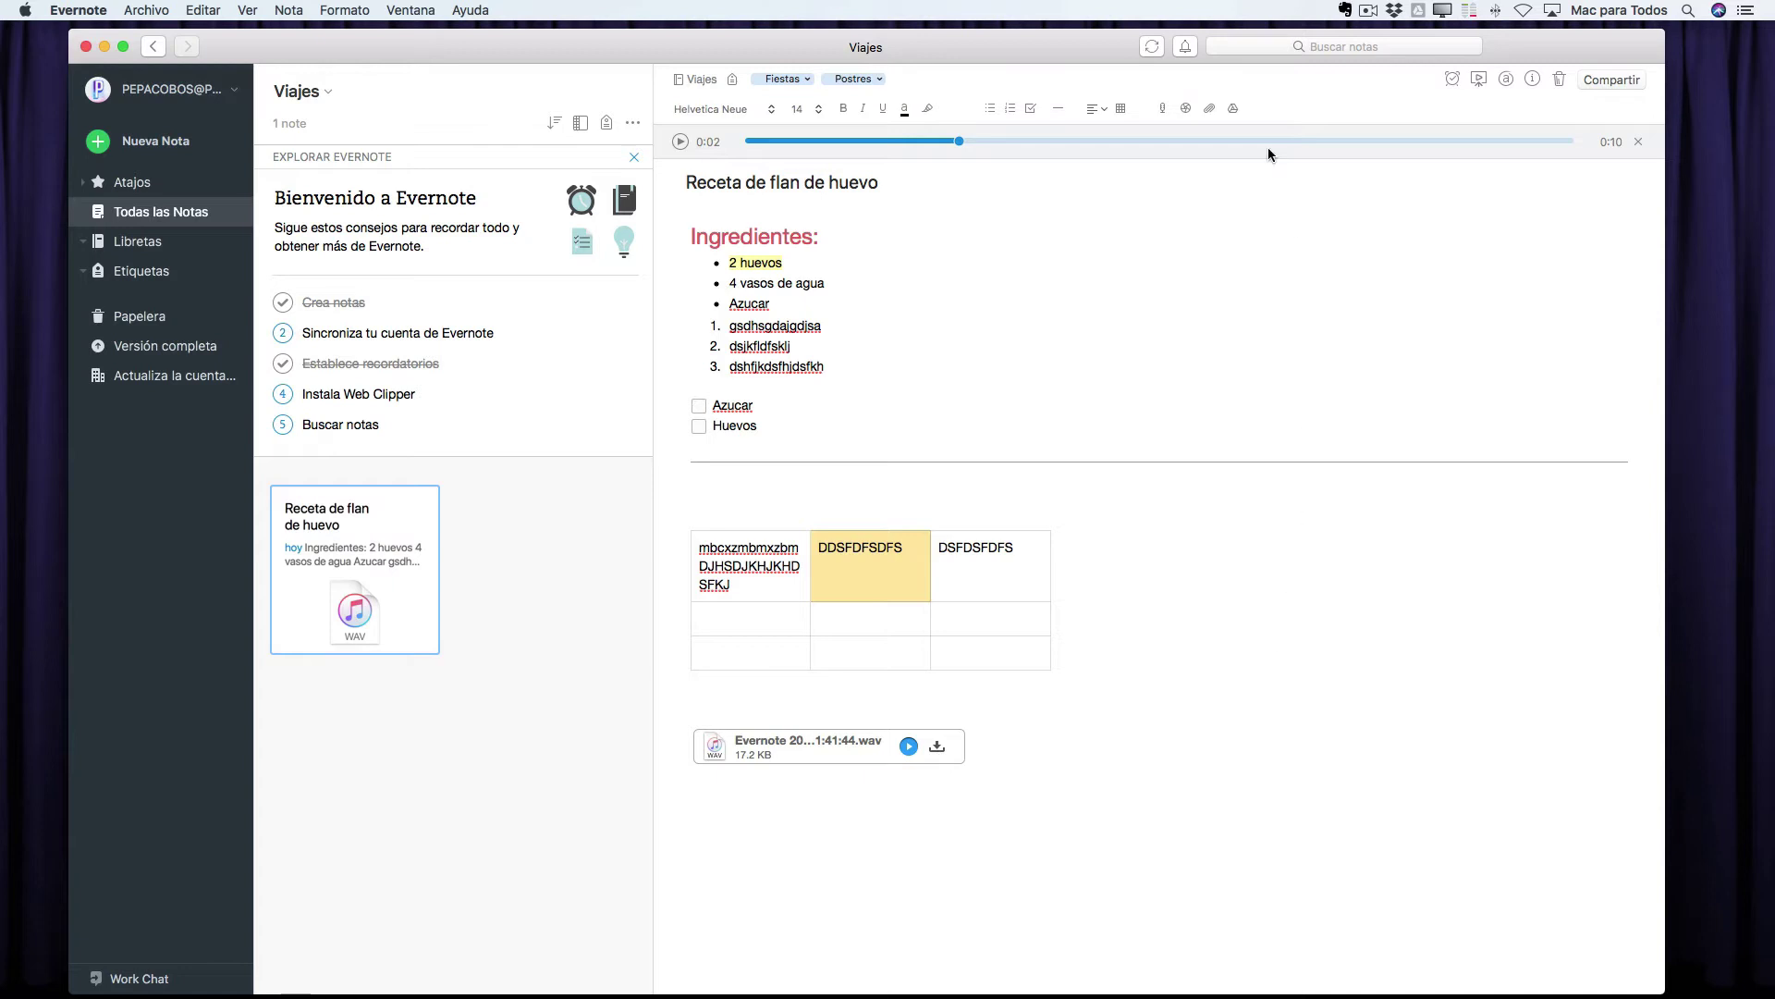
# - Attach the Google Drive document "Test" next to the audio clip
pyautogui.click(1207, 107)
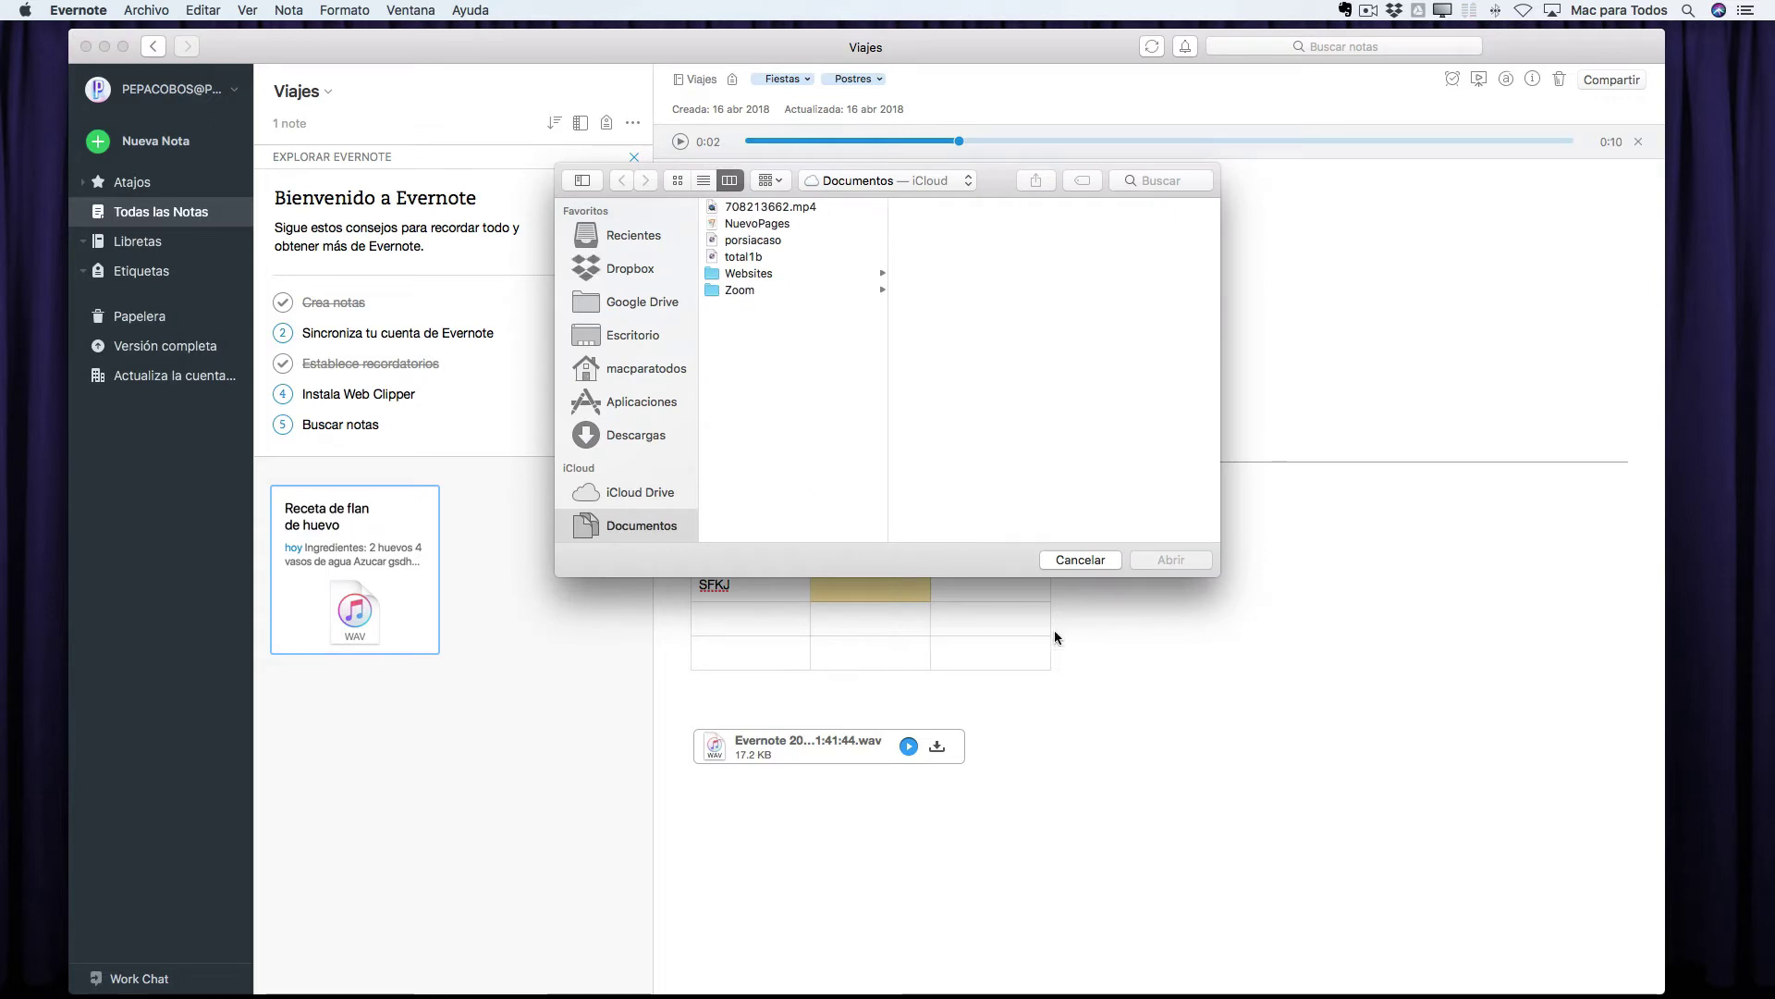
pyautogui.click(1080, 560)
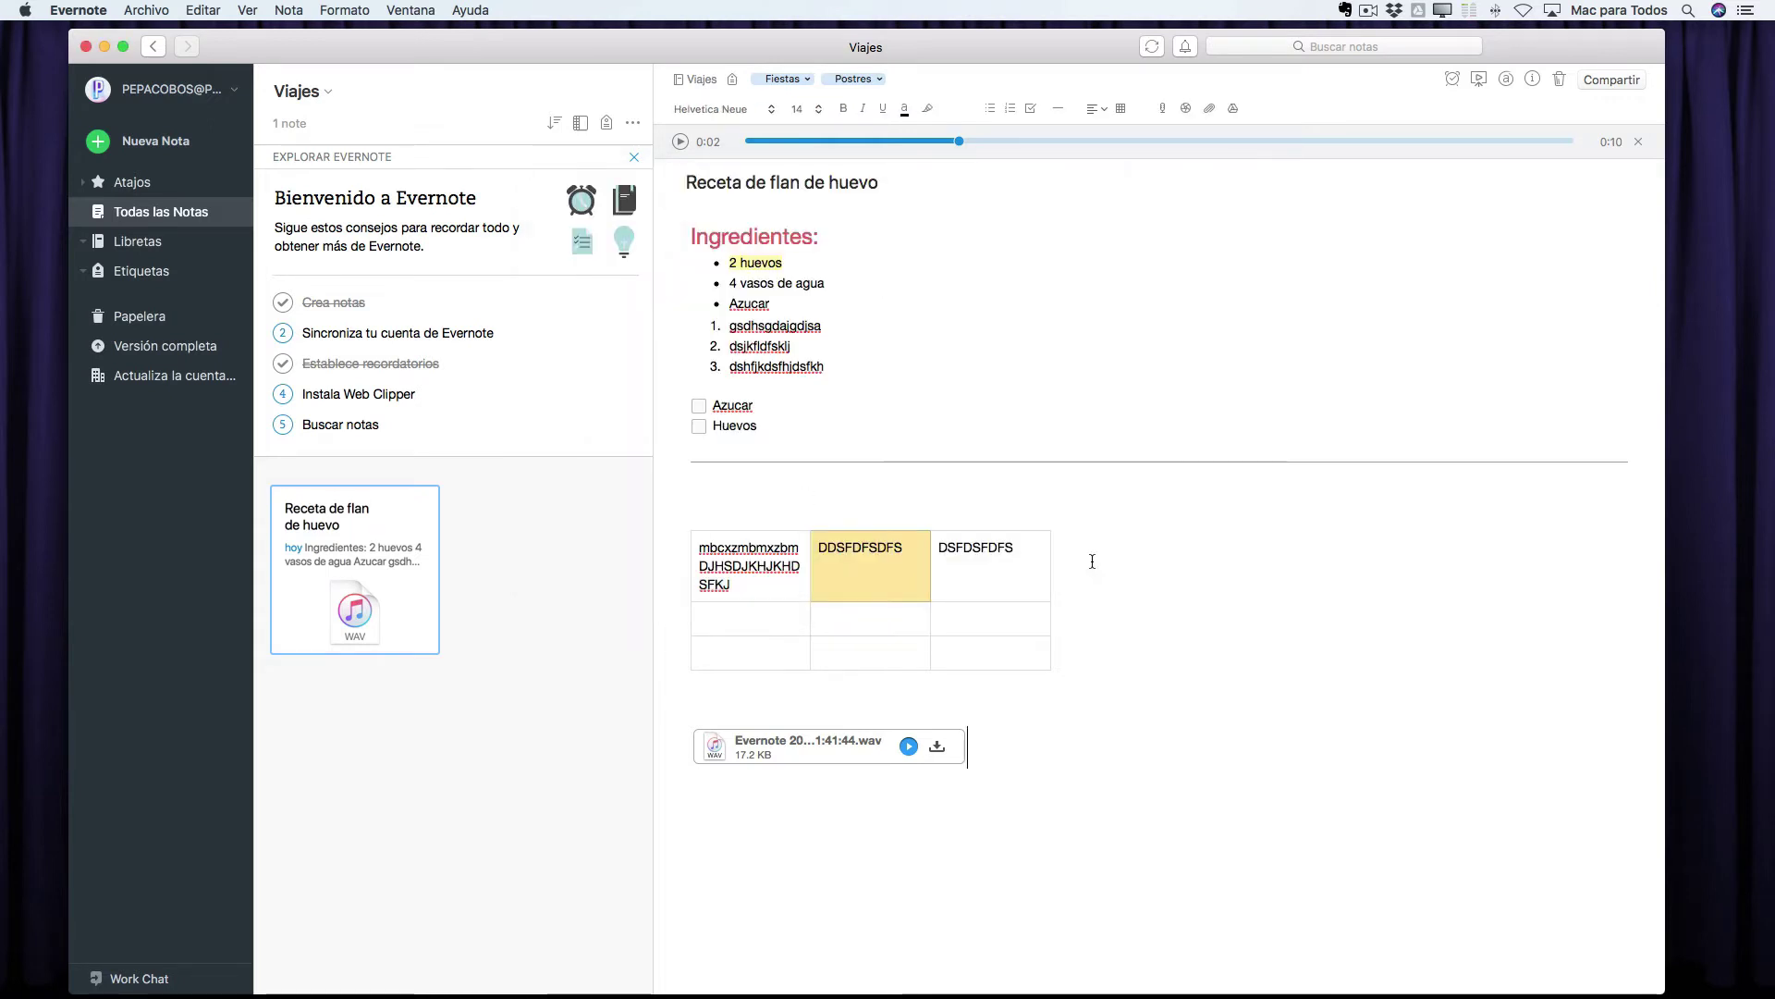
pyautogui.click(1233, 108)
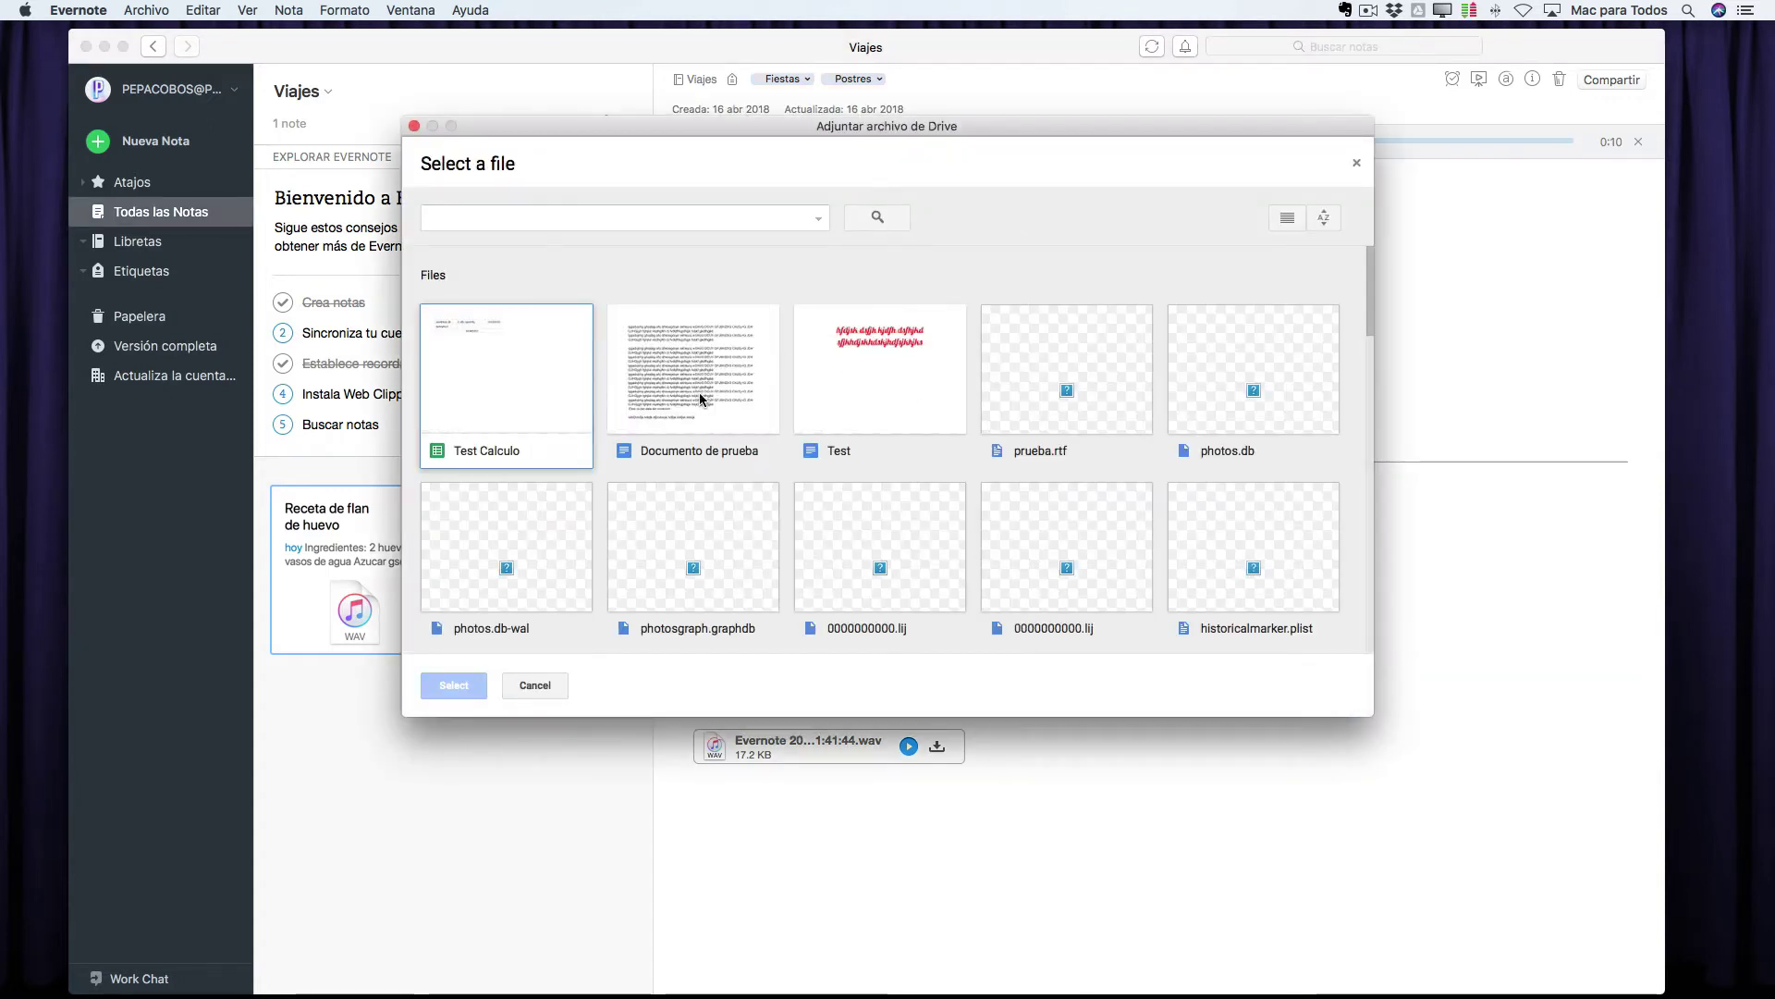
pyautogui.click(890, 351)
pyautogui.click(453, 686)
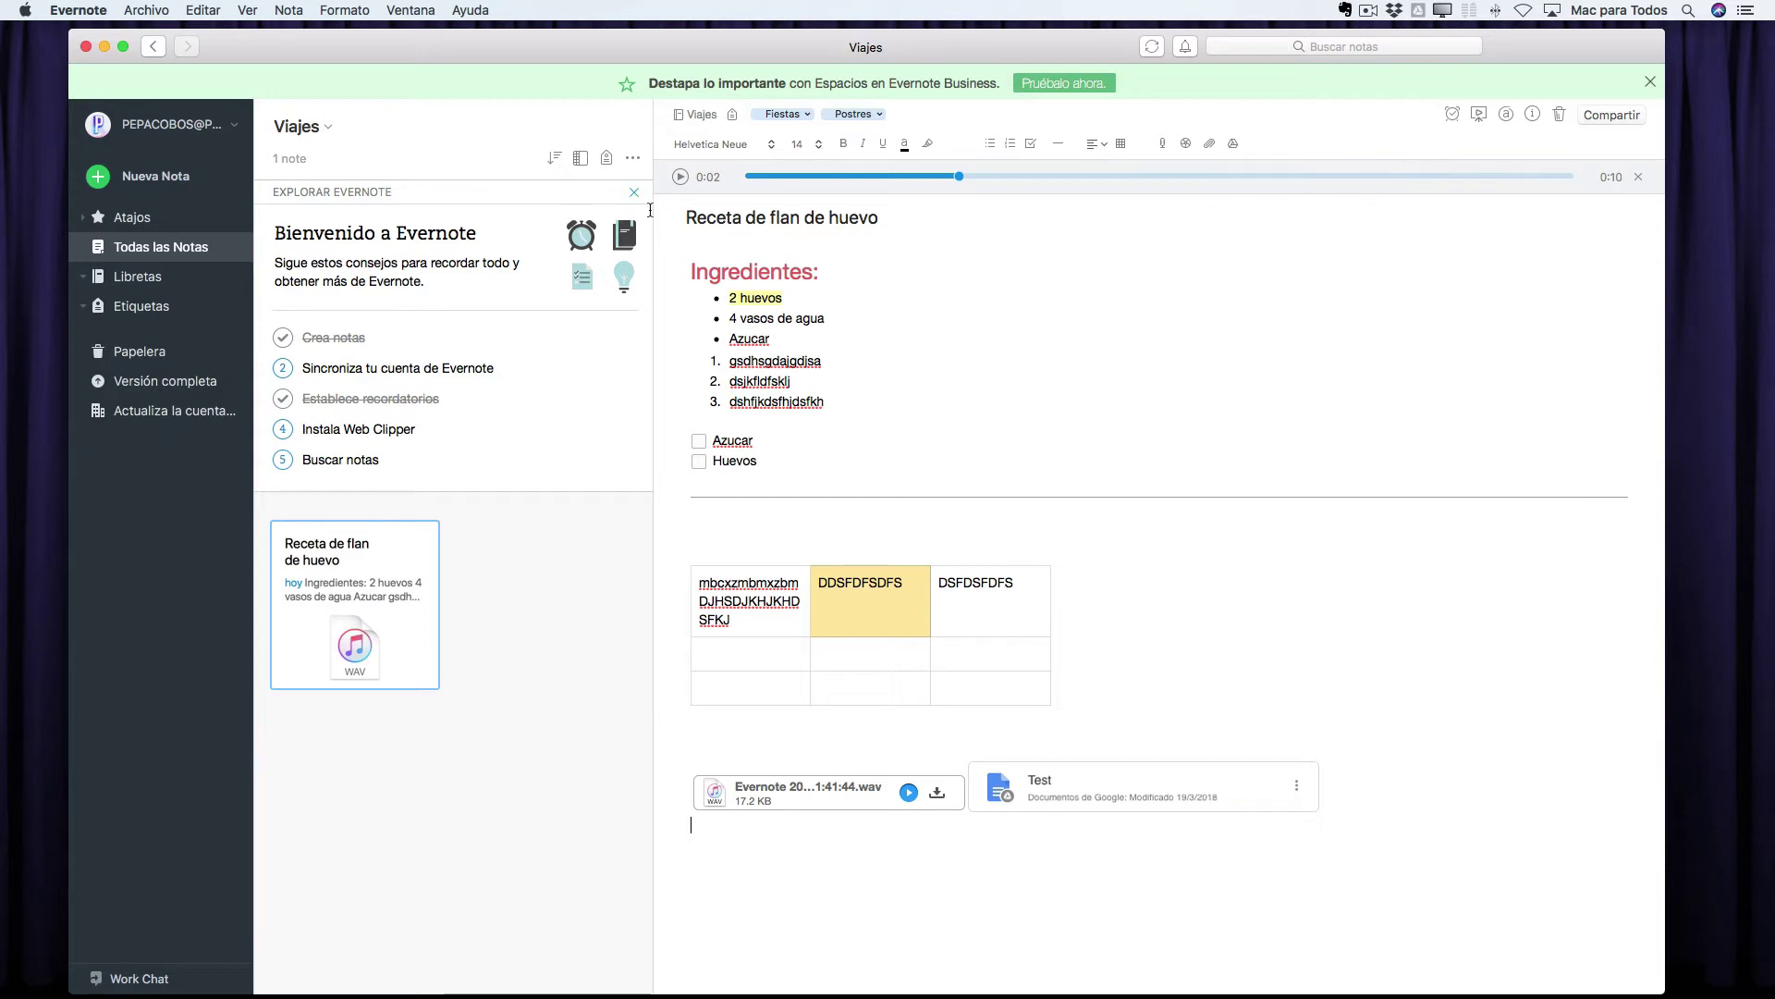
# - Check the account information and the connected Google services on the Evernote website, then return to the note
pyautogui.click(234, 127)
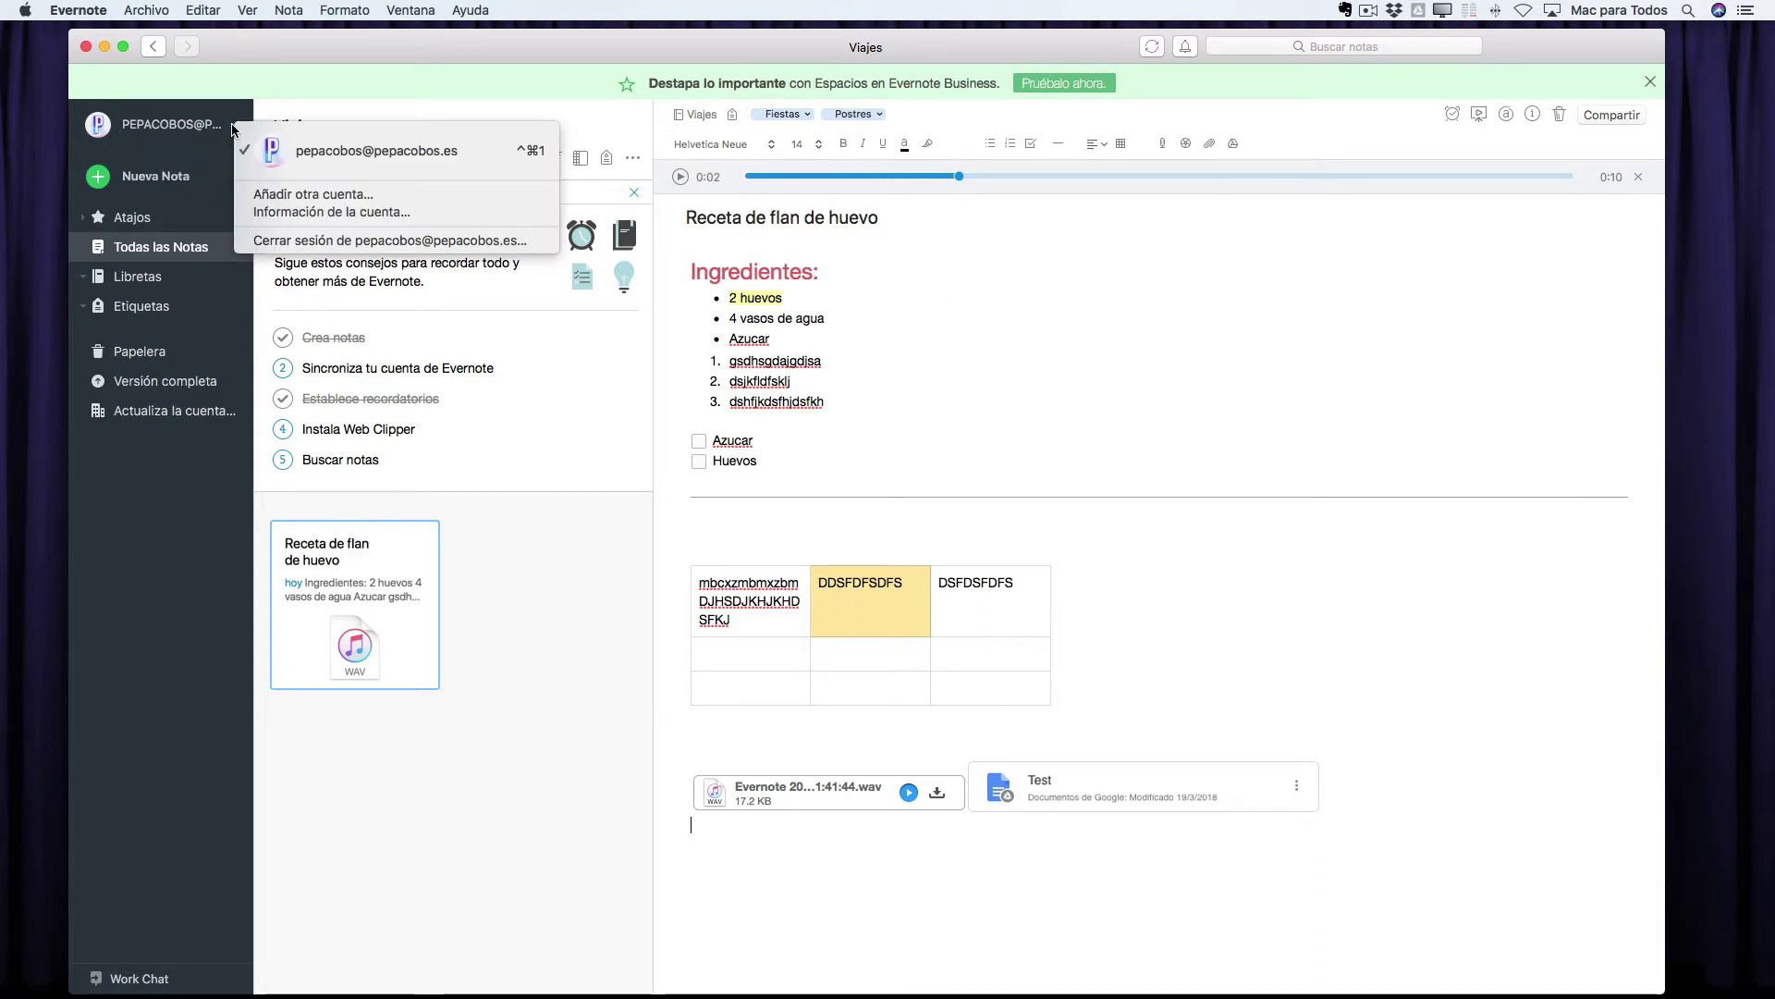
pyautogui.click(335, 214)
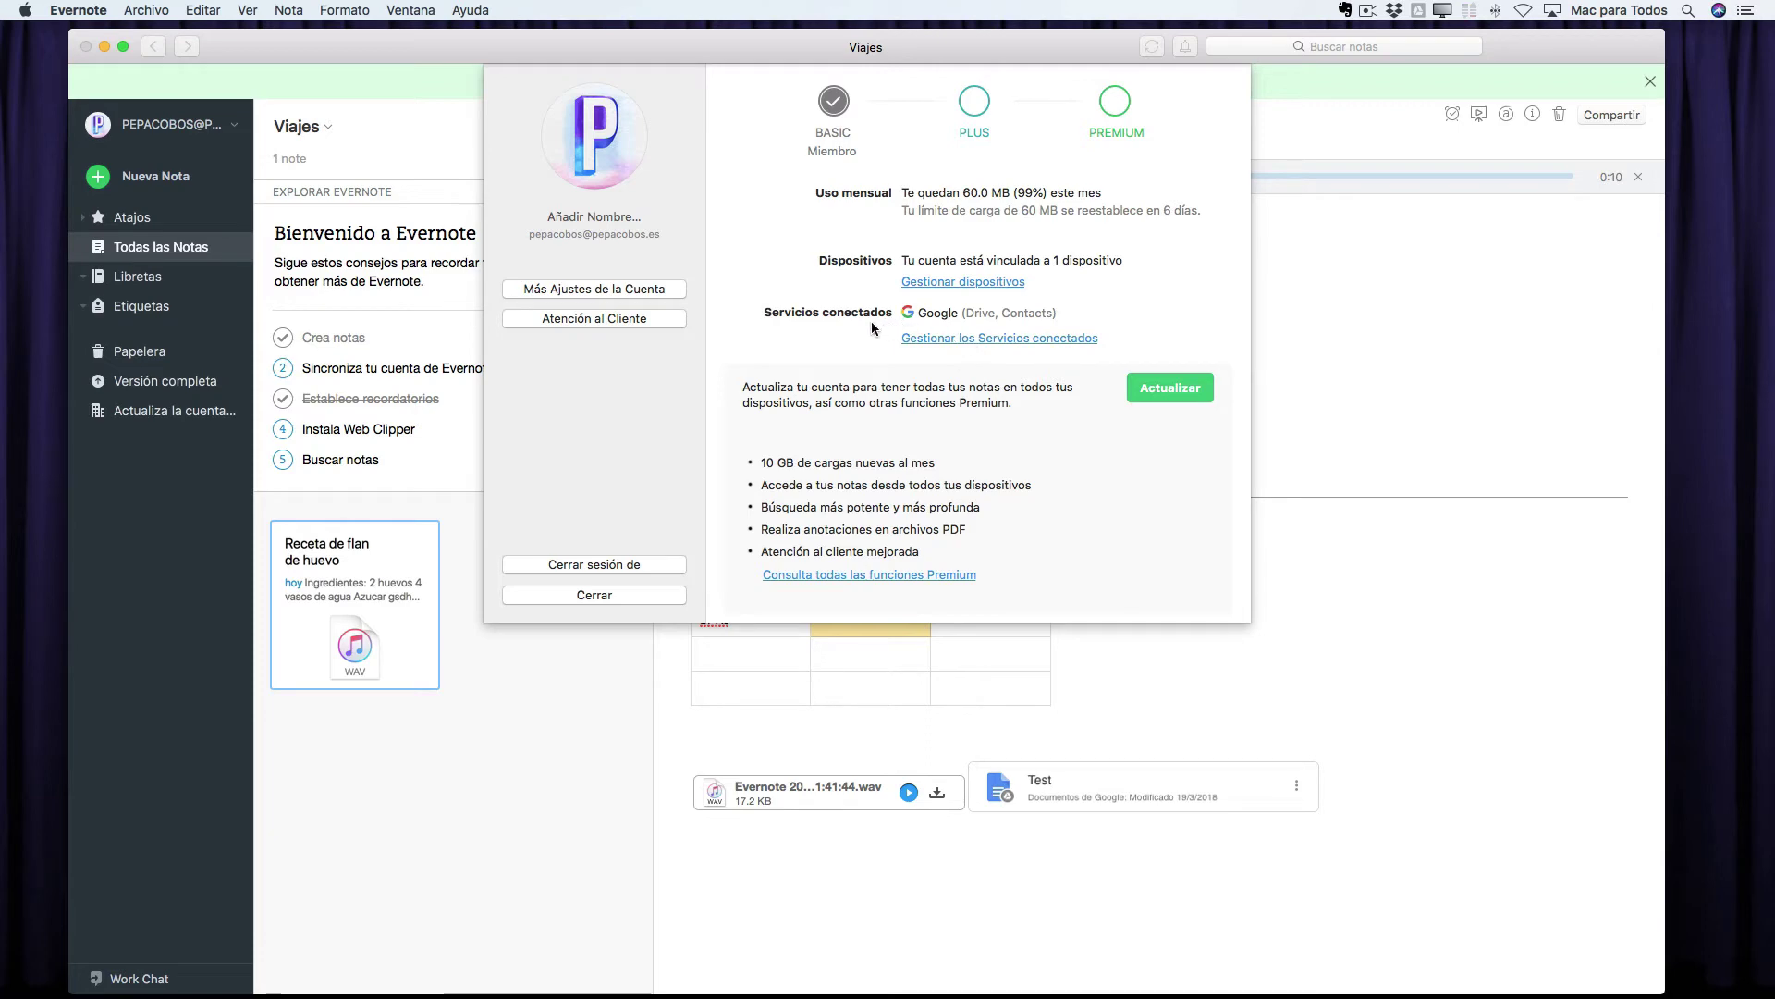
pyautogui.click(986, 338)
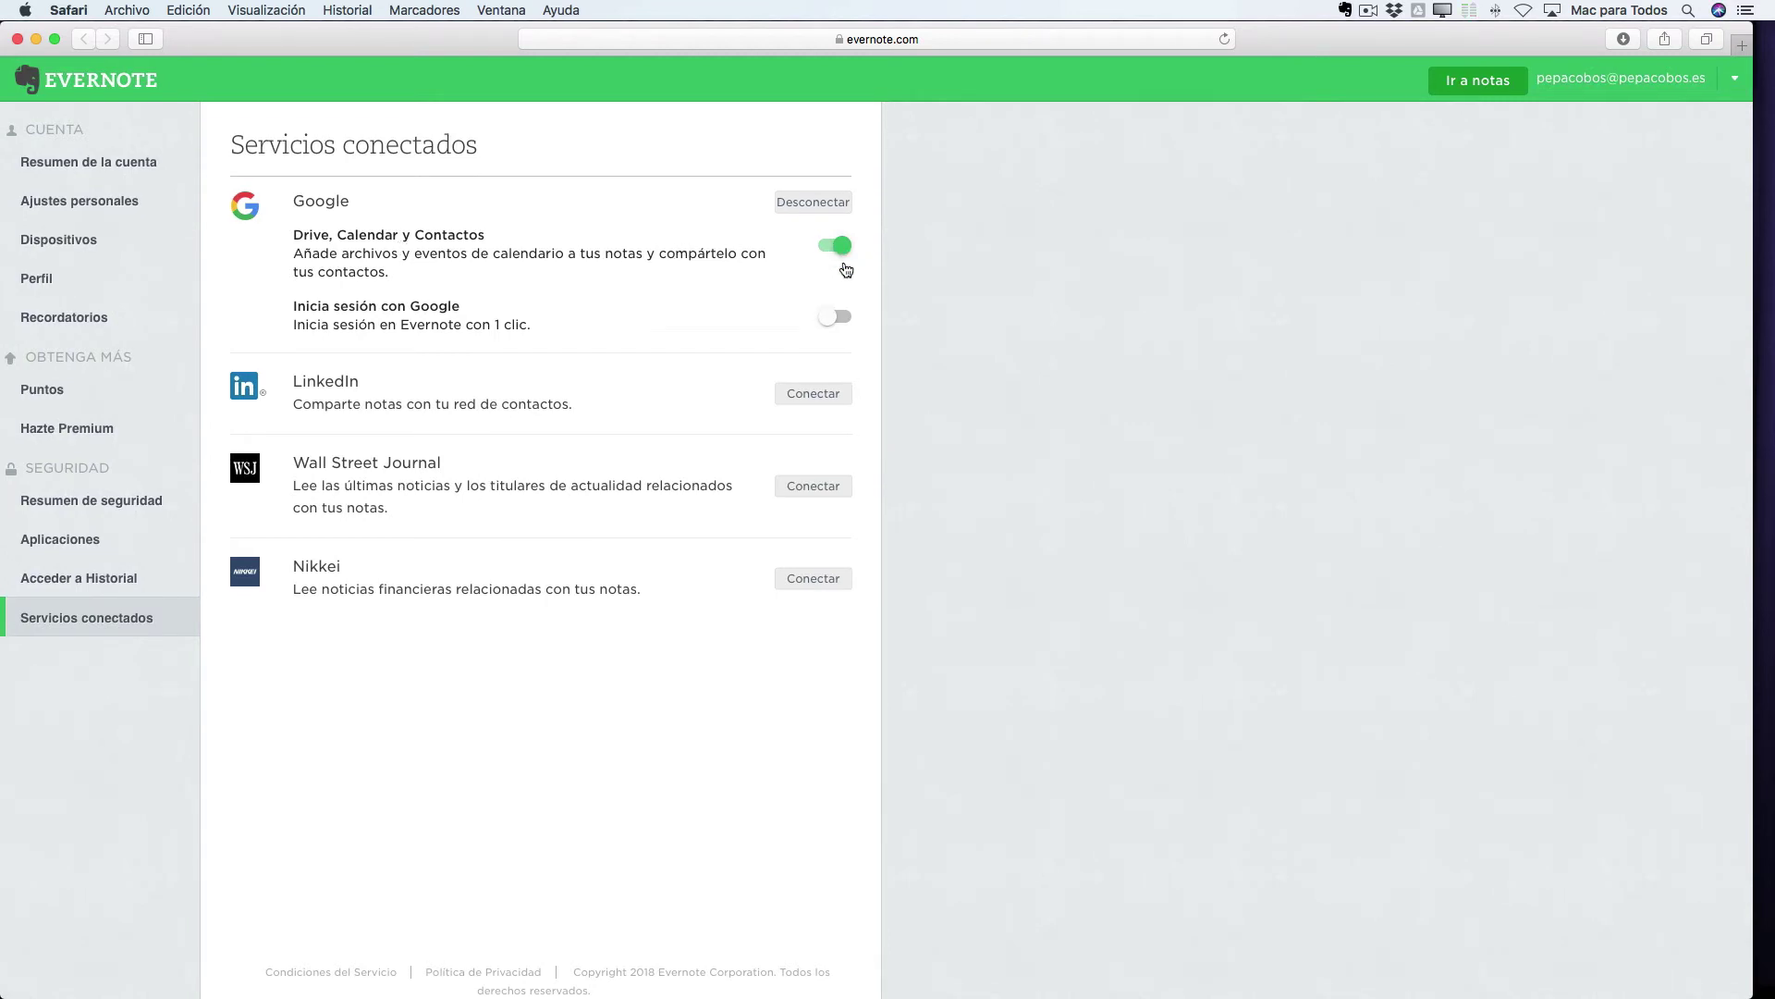
pyautogui.click(17, 39)
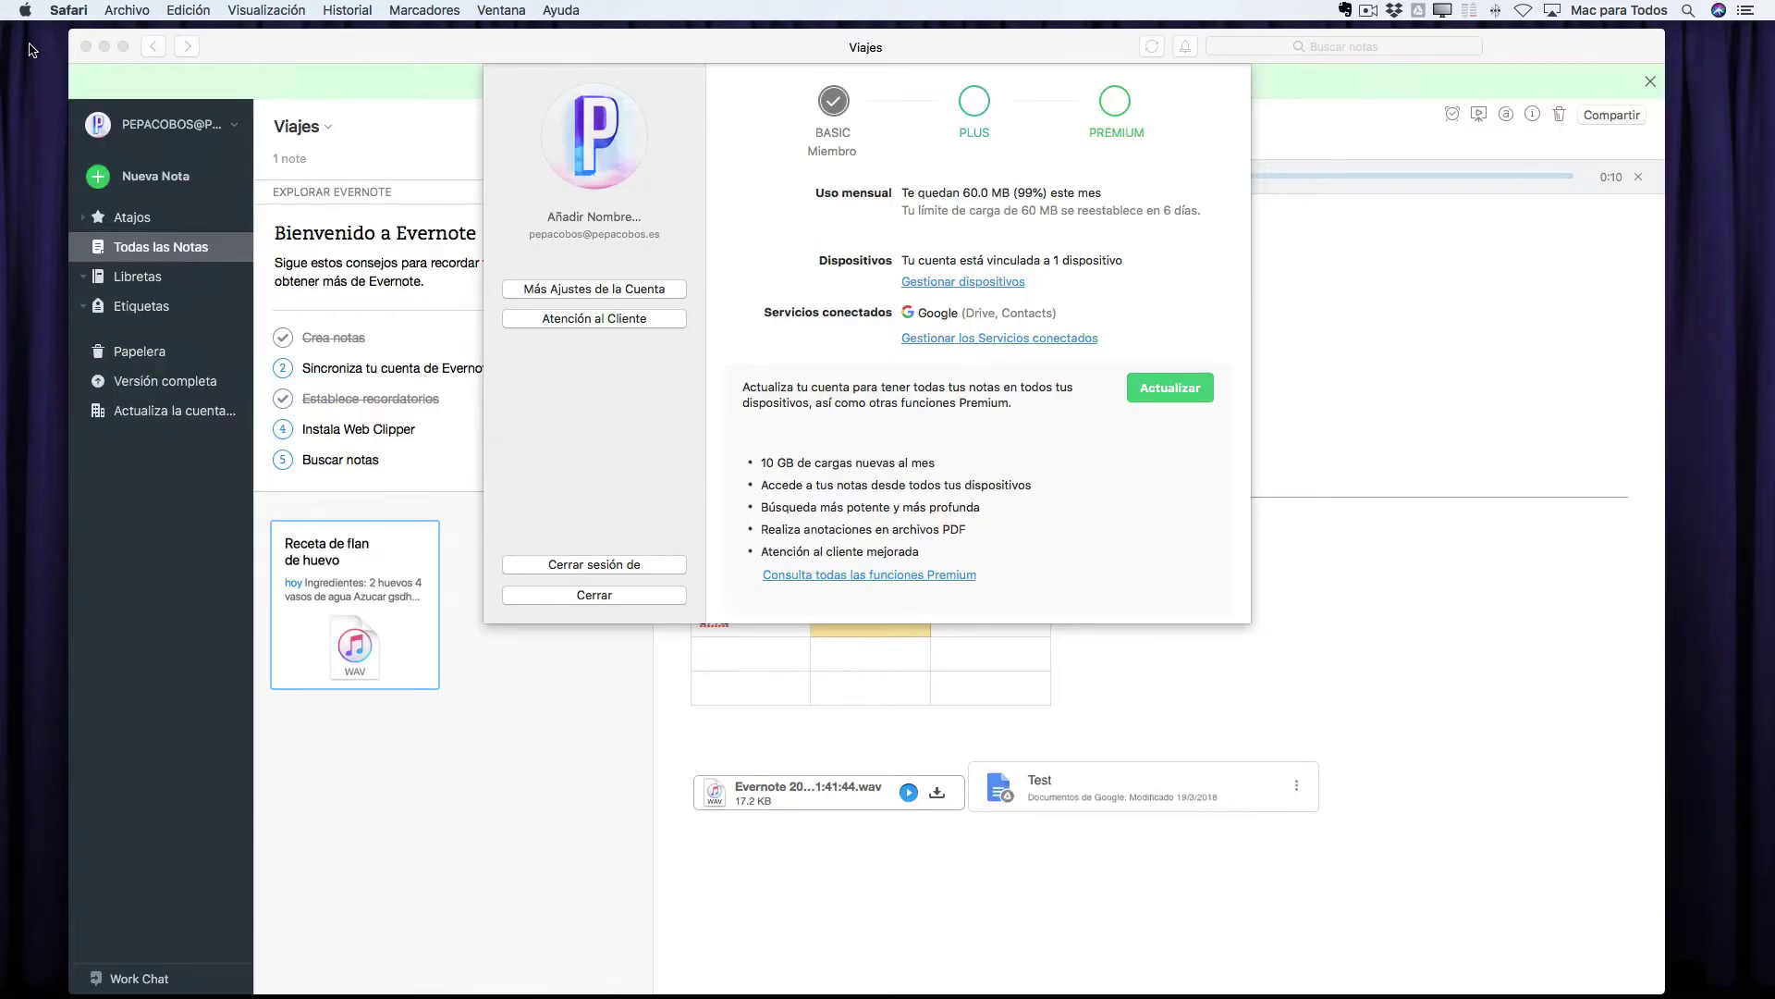
pyautogui.click(594, 595)
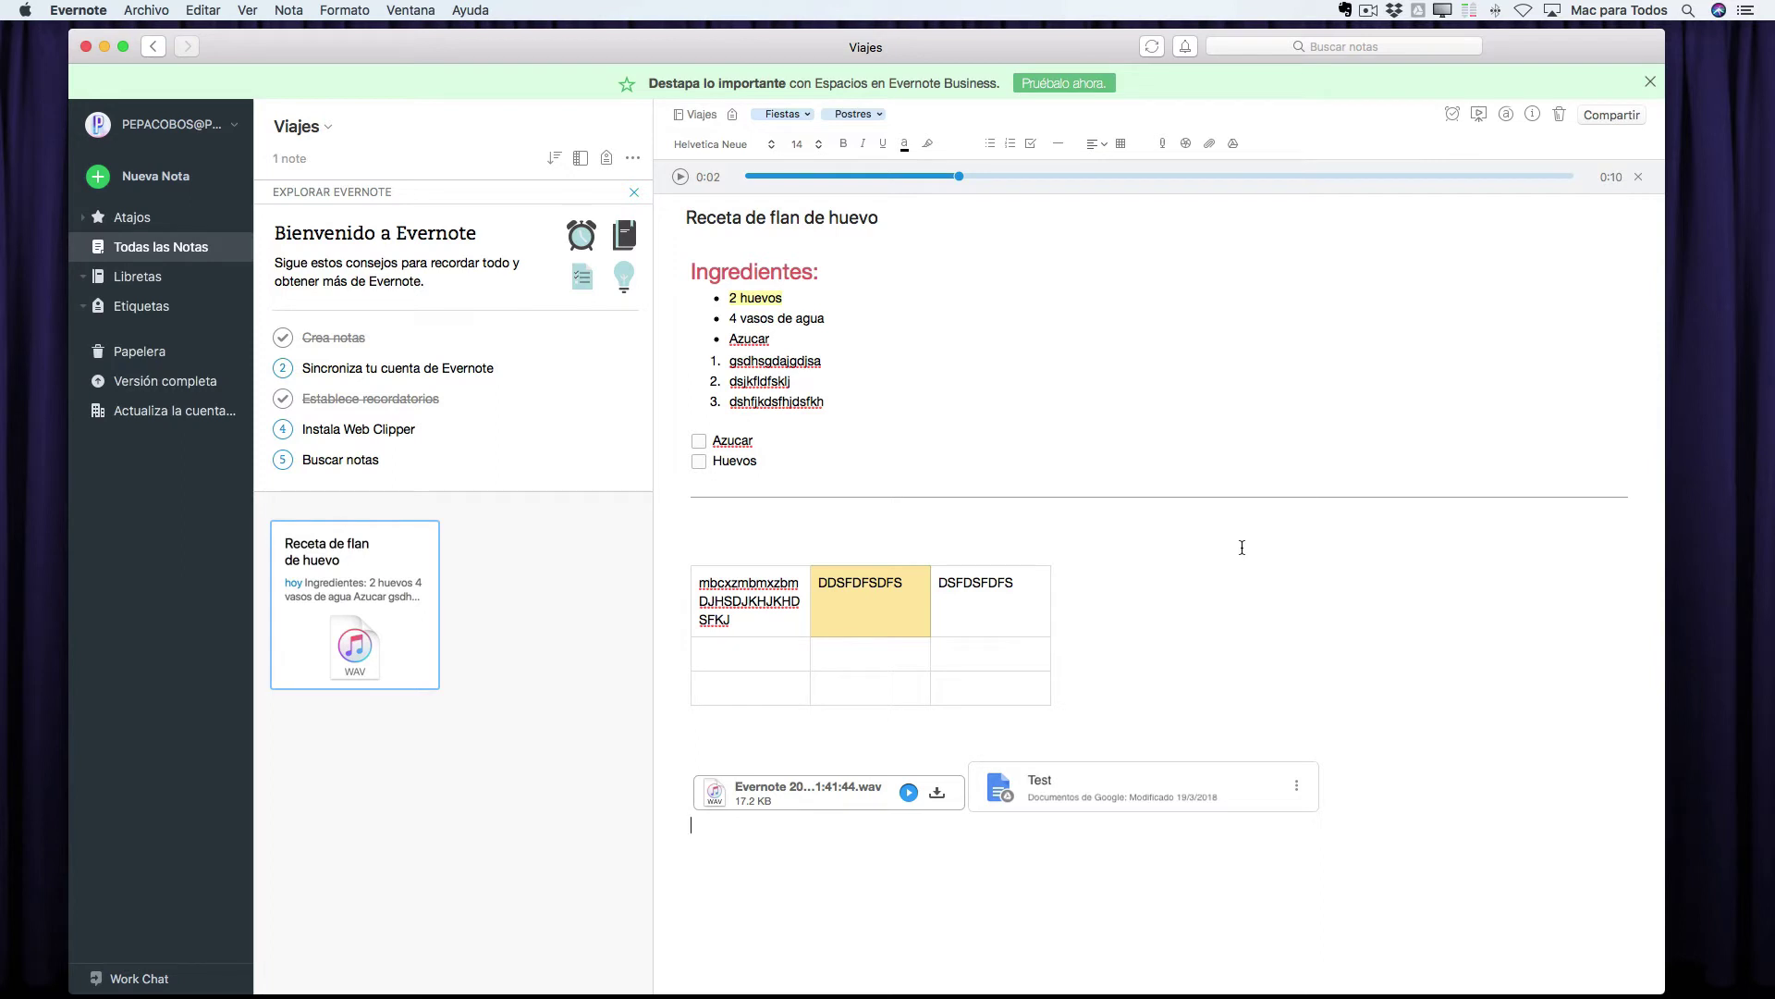
# - Add a reminder without a date to the flan recipe note
pyautogui.click(1452, 115)
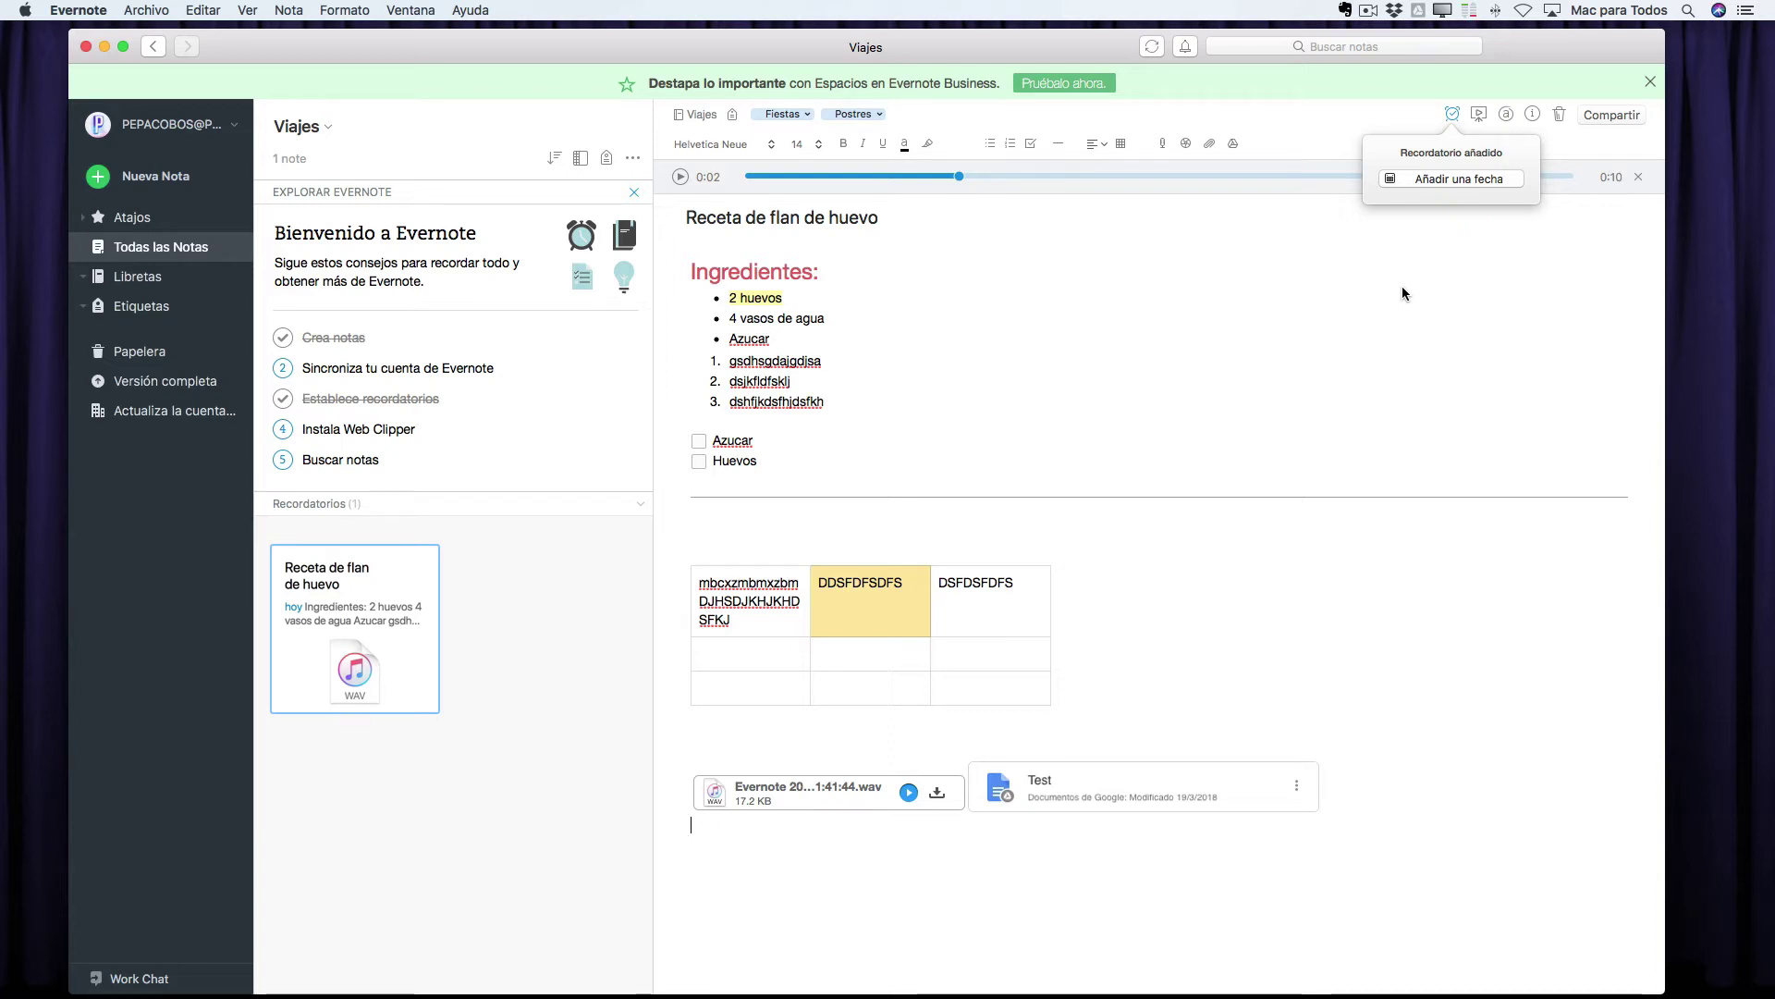
pyautogui.press('Escape')
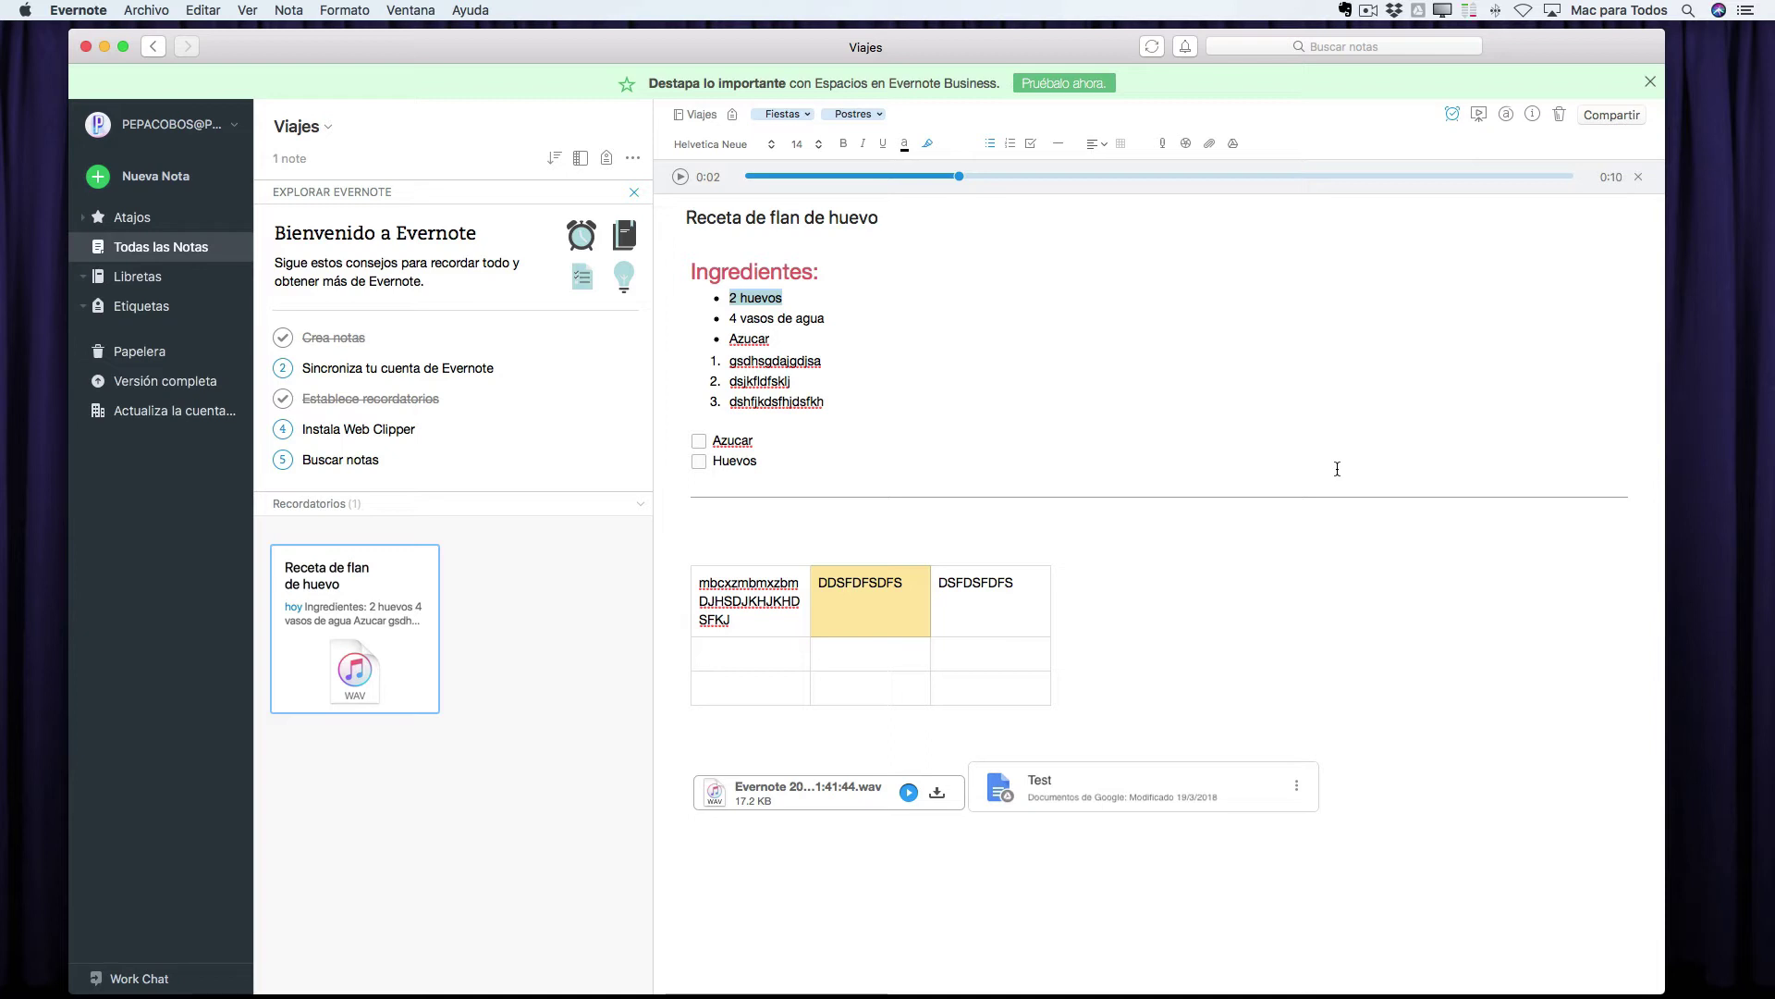
# - Start presentation mode for the flan recipe note with the free 30-day Premium trial and dismiss the introductory tip
pyautogui.click(1479, 113)
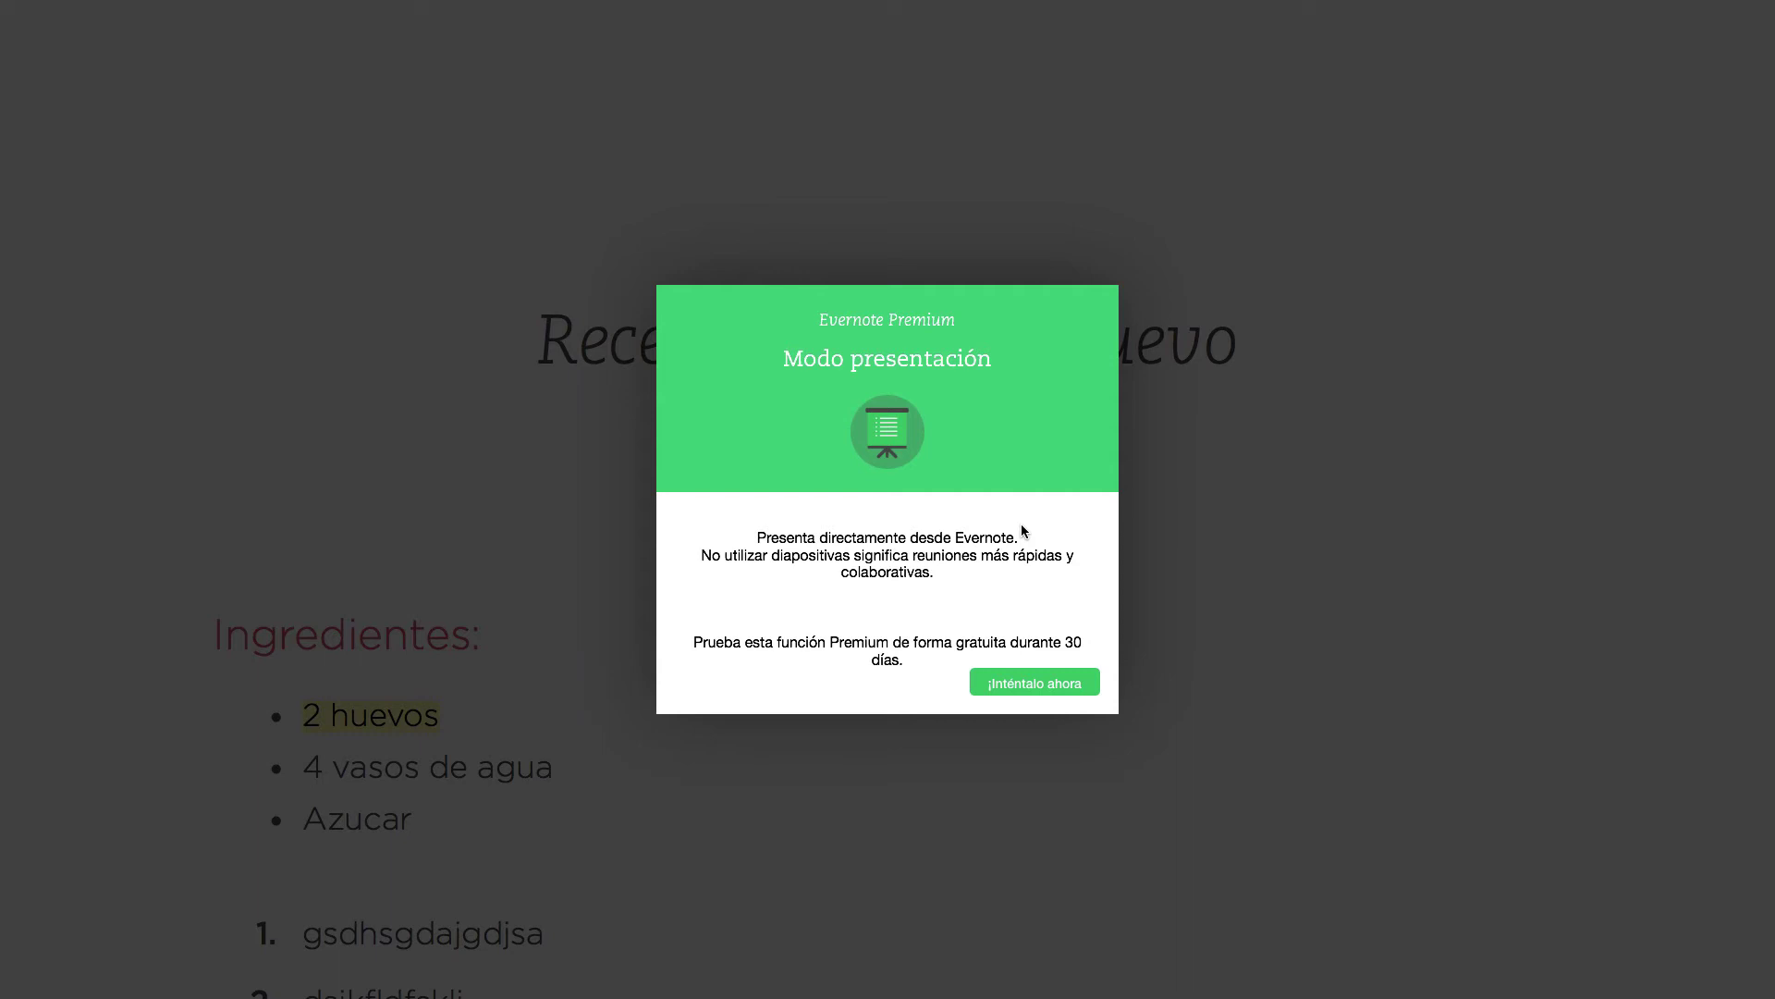
pyautogui.click(1038, 682)
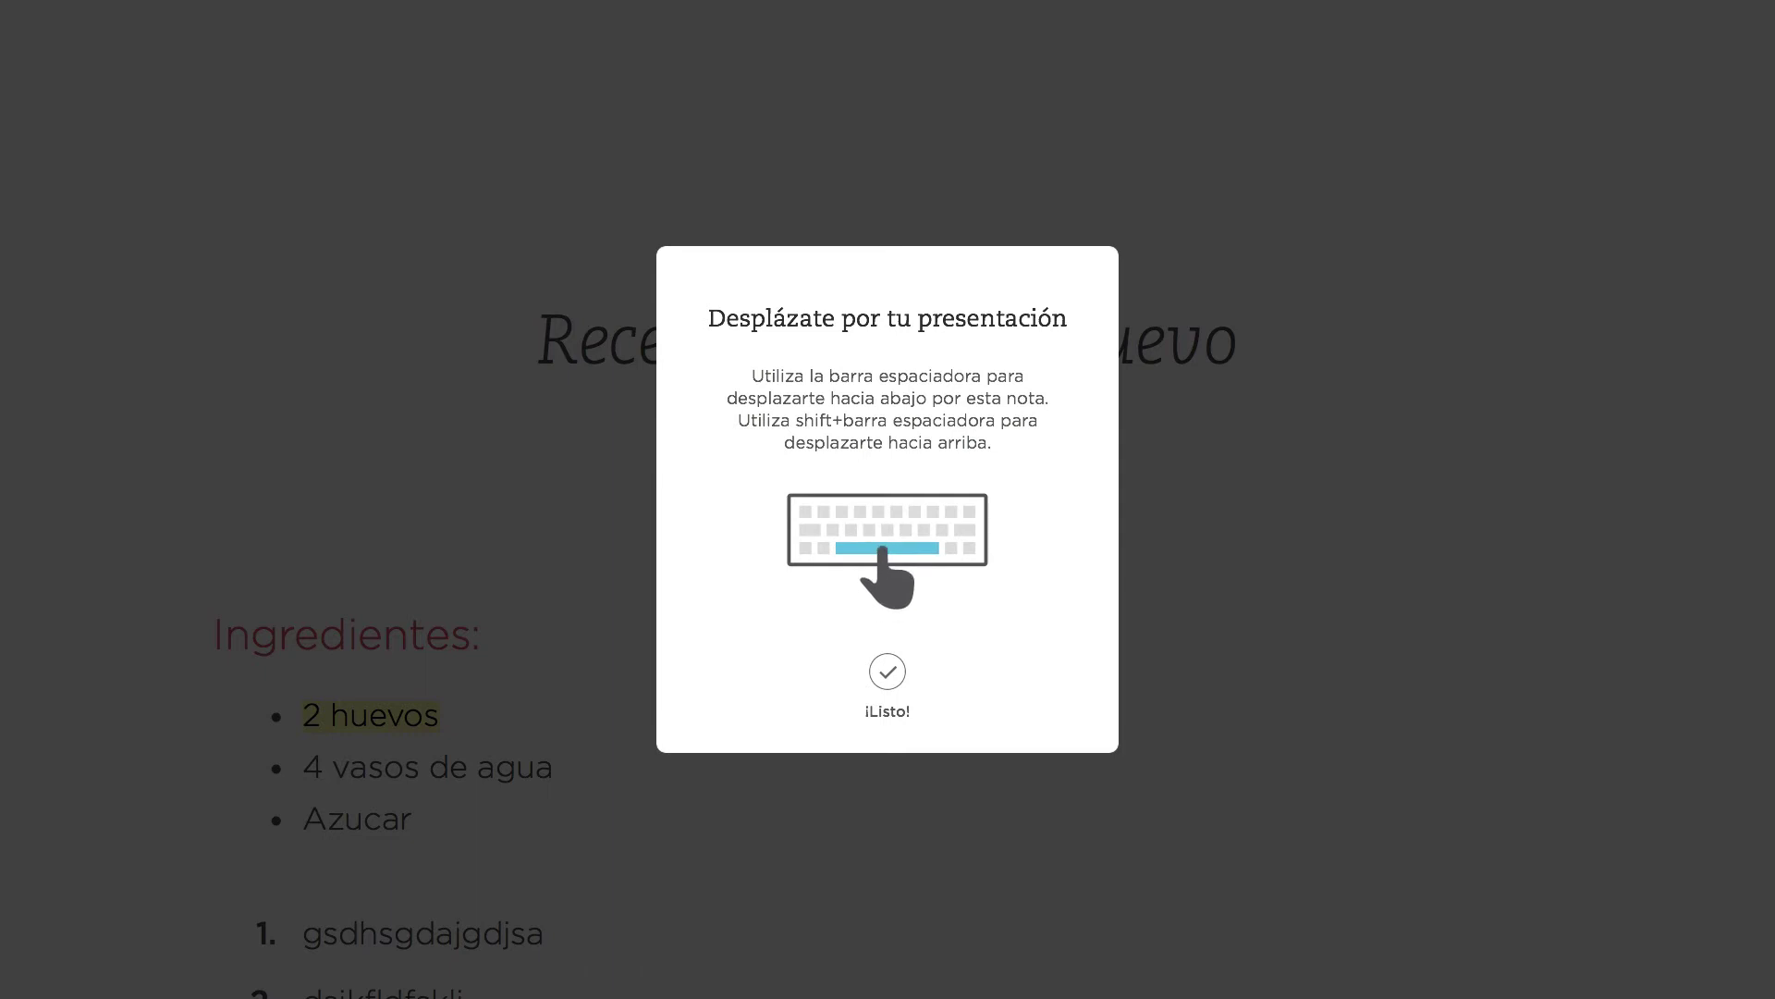
pyautogui.click(887, 671)
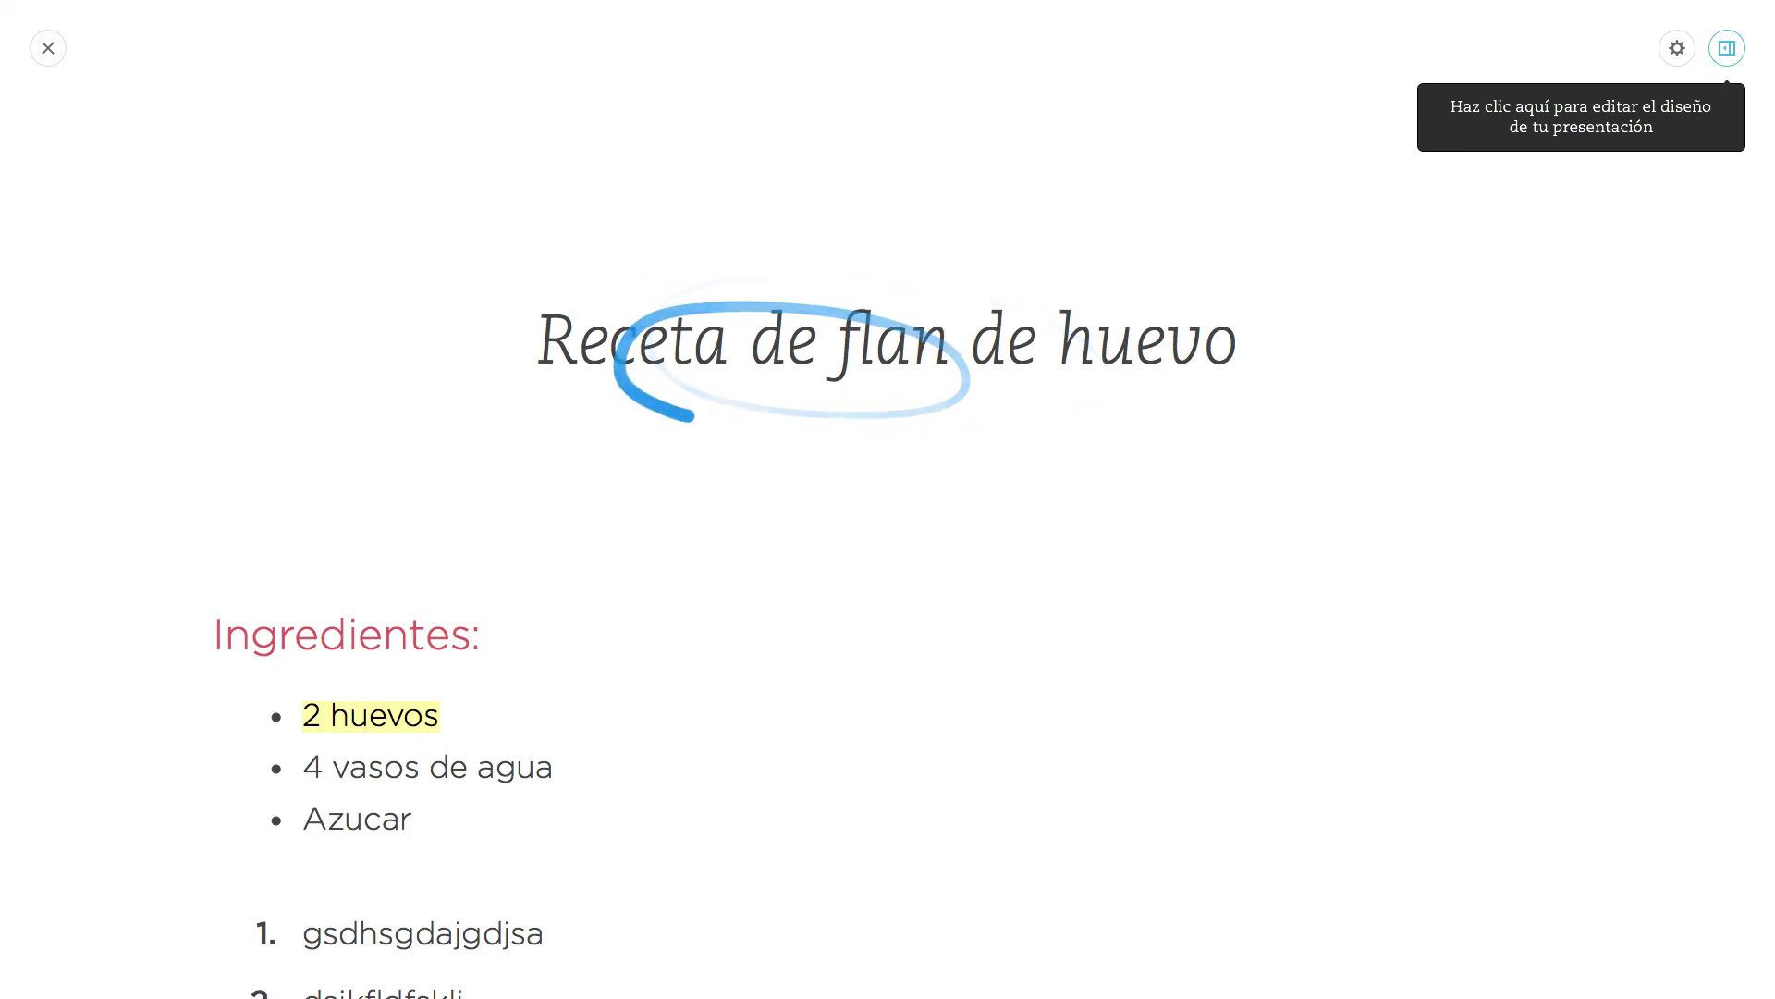
# - Look through the whole presented recipe note from title to attachments, then open the presentation layout options
pyautogui.scroll(-2, 606, 468)
pyautogui.scroll(2, 609, 472)
pyautogui.scroll(-8, 609, 471)
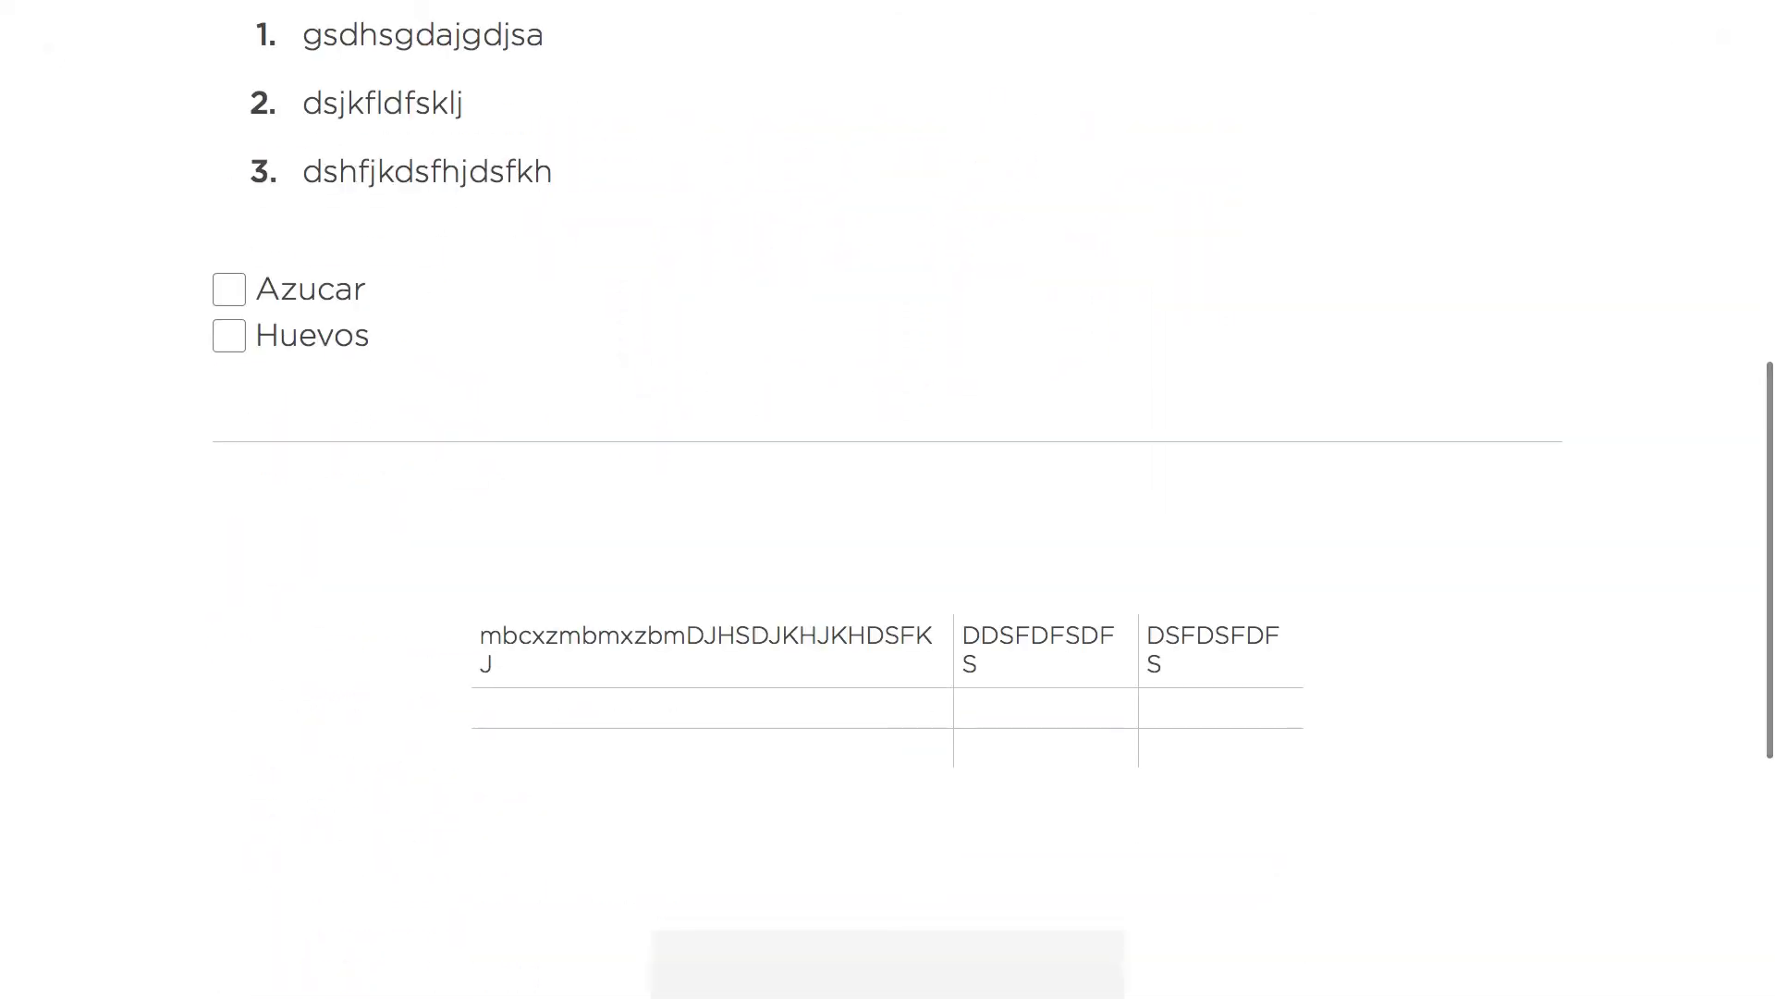
pyautogui.scroll(2, 993, 459)
pyautogui.scroll(-2, 993, 458)
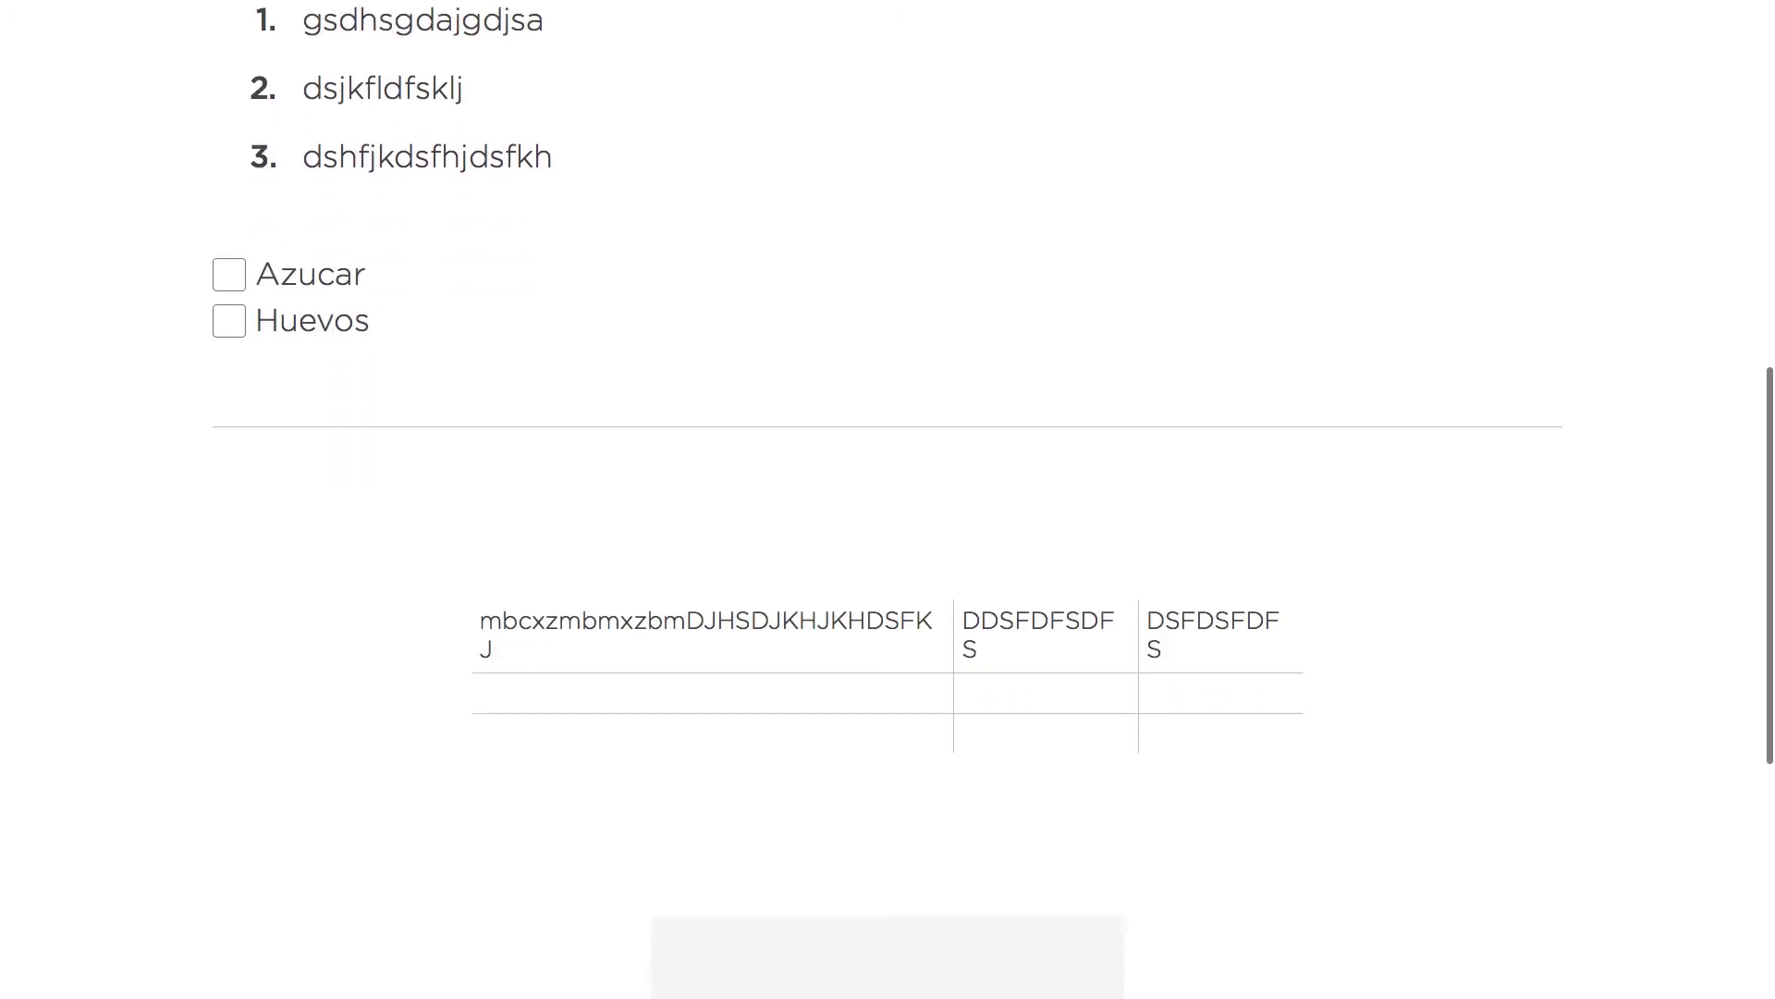
pyautogui.scroll(-8, 887, 499)
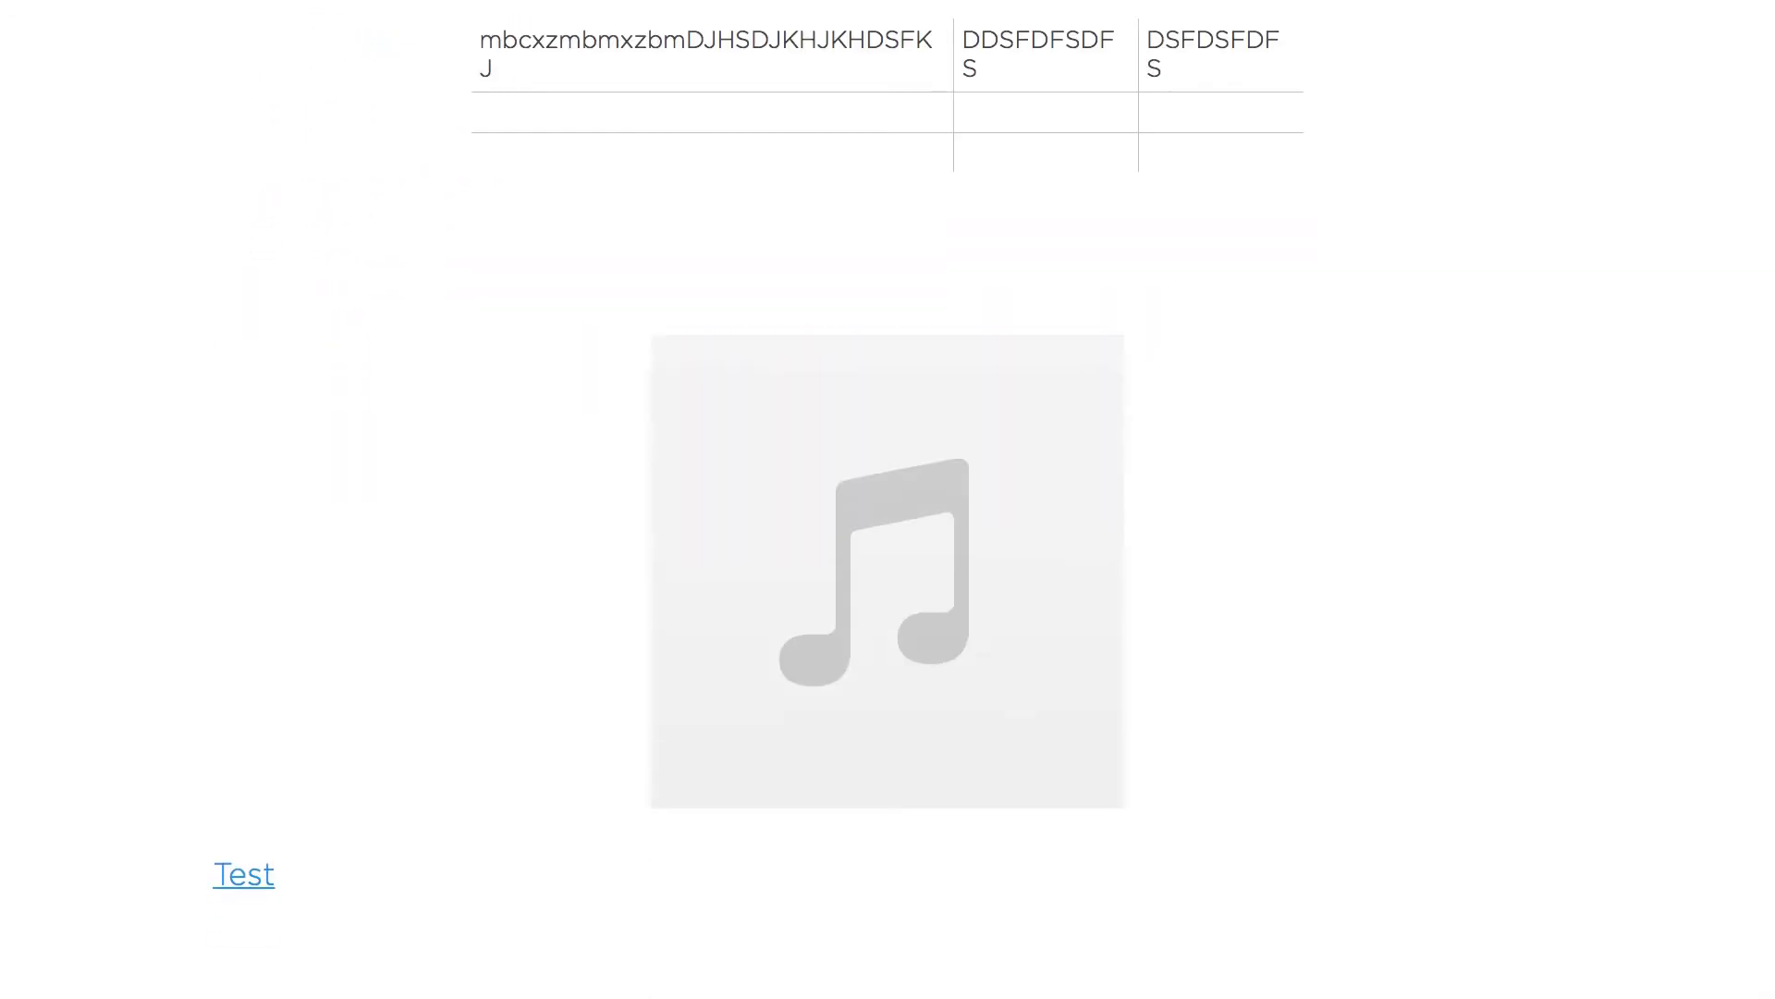
pyautogui.scroll(20, 888, 499)
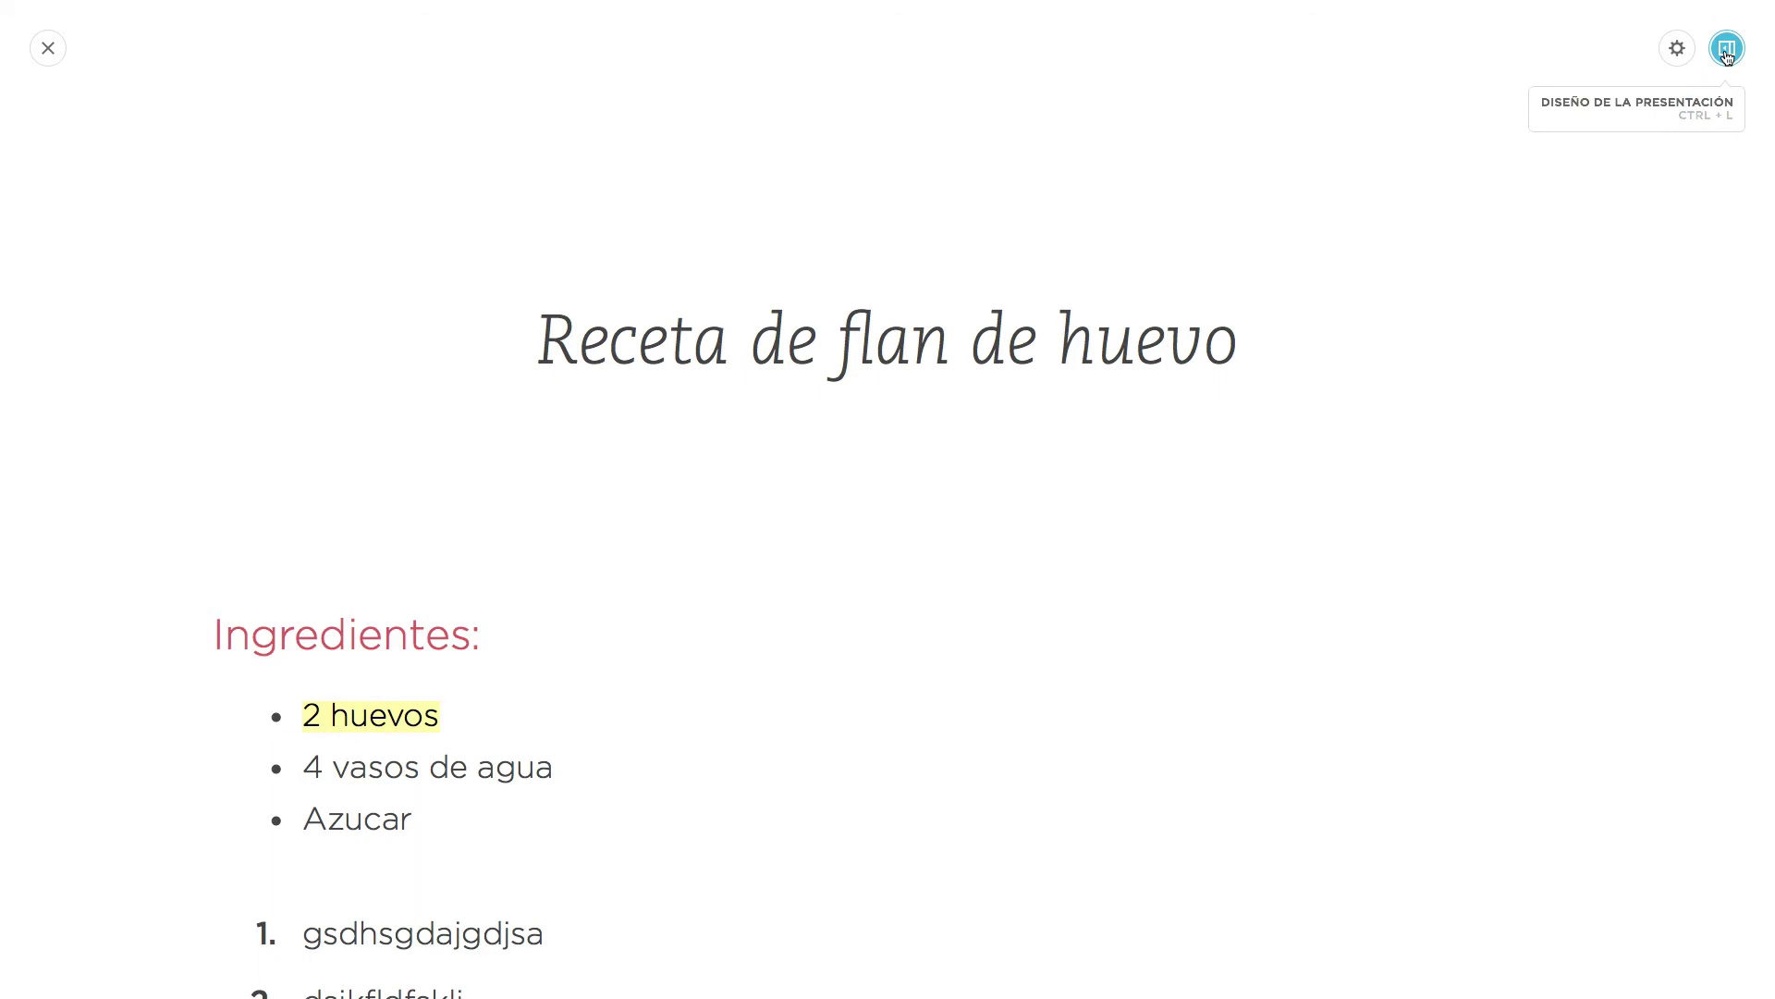
pyautogui.click(1726, 50)
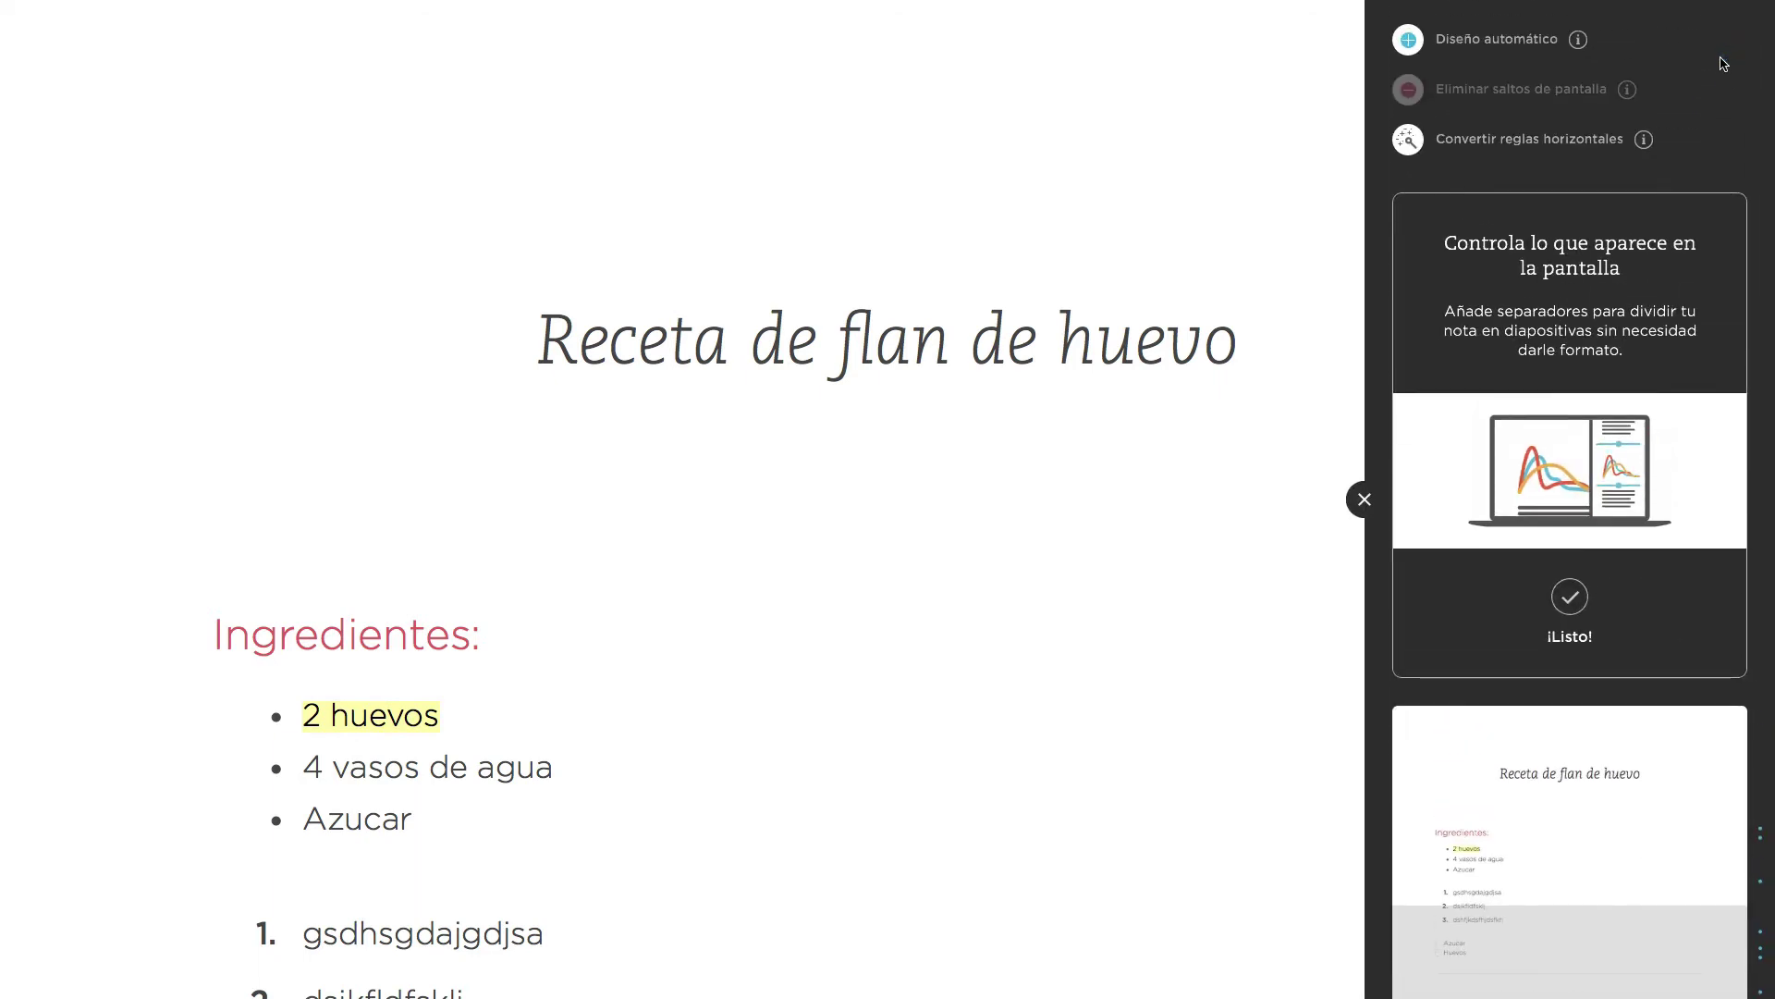
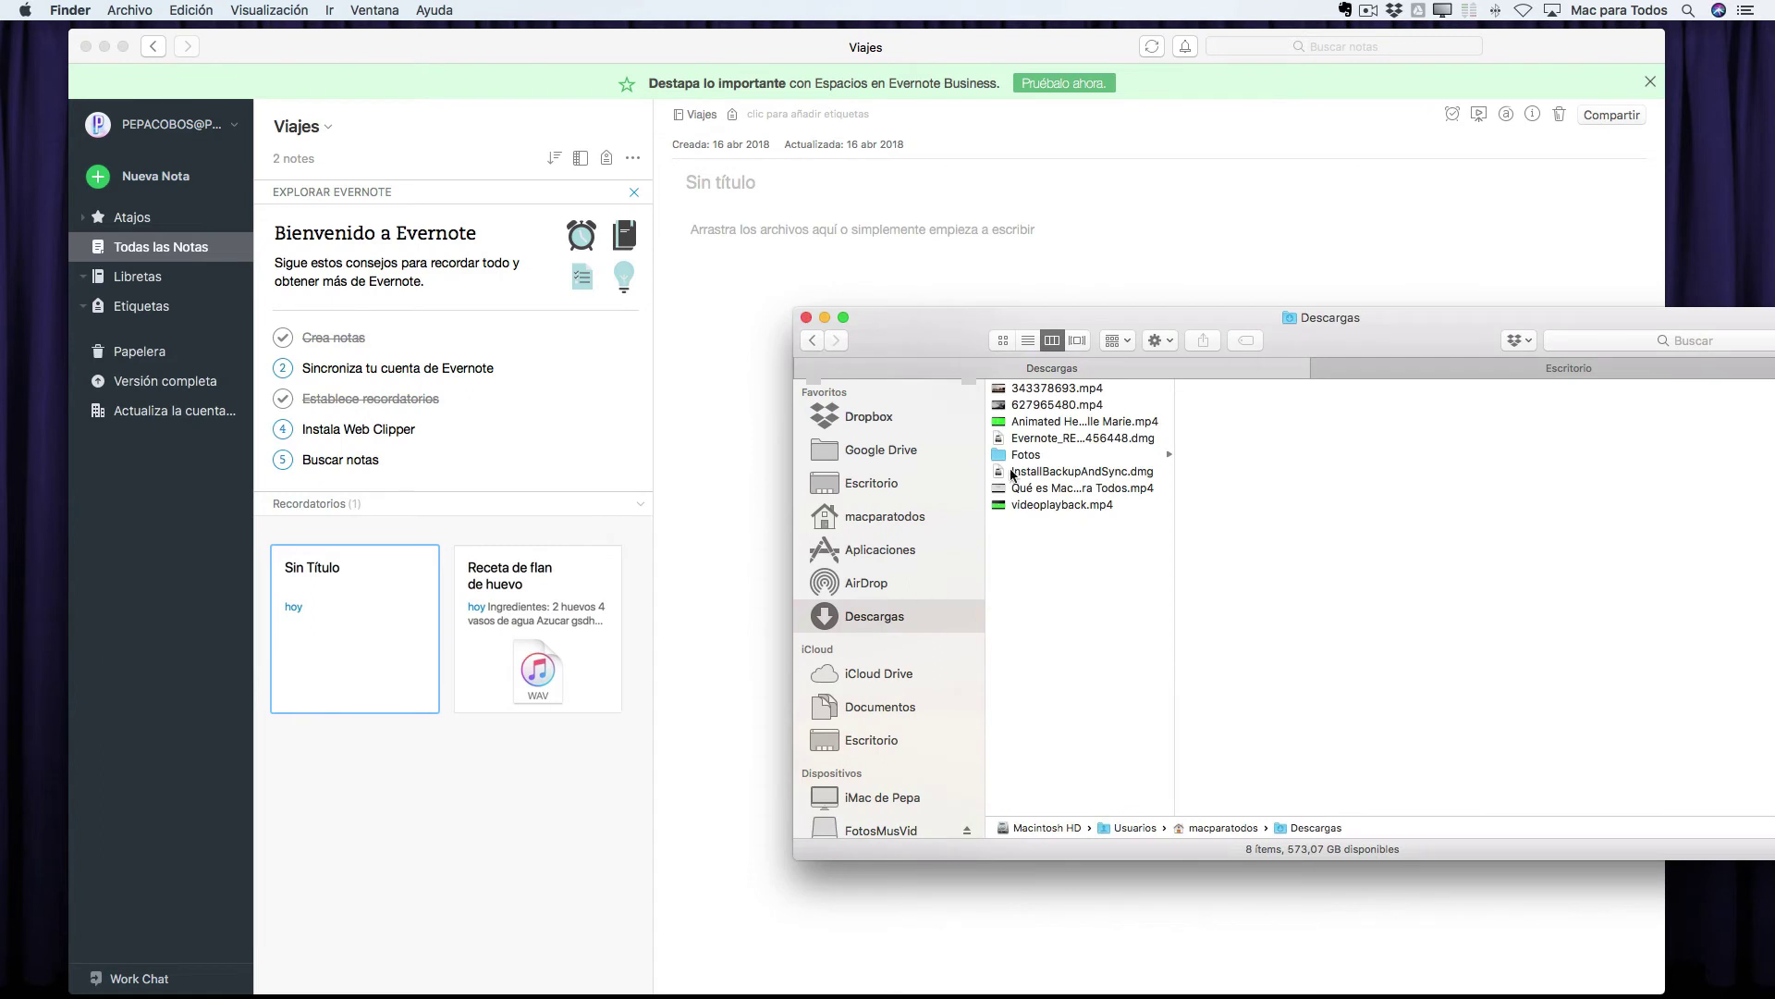
# - Attach the Animated Heart Eyes Emoji MP4 from the Descargas folder to the new untitled note and minimize the Finder window
pyautogui.click(1036, 424)
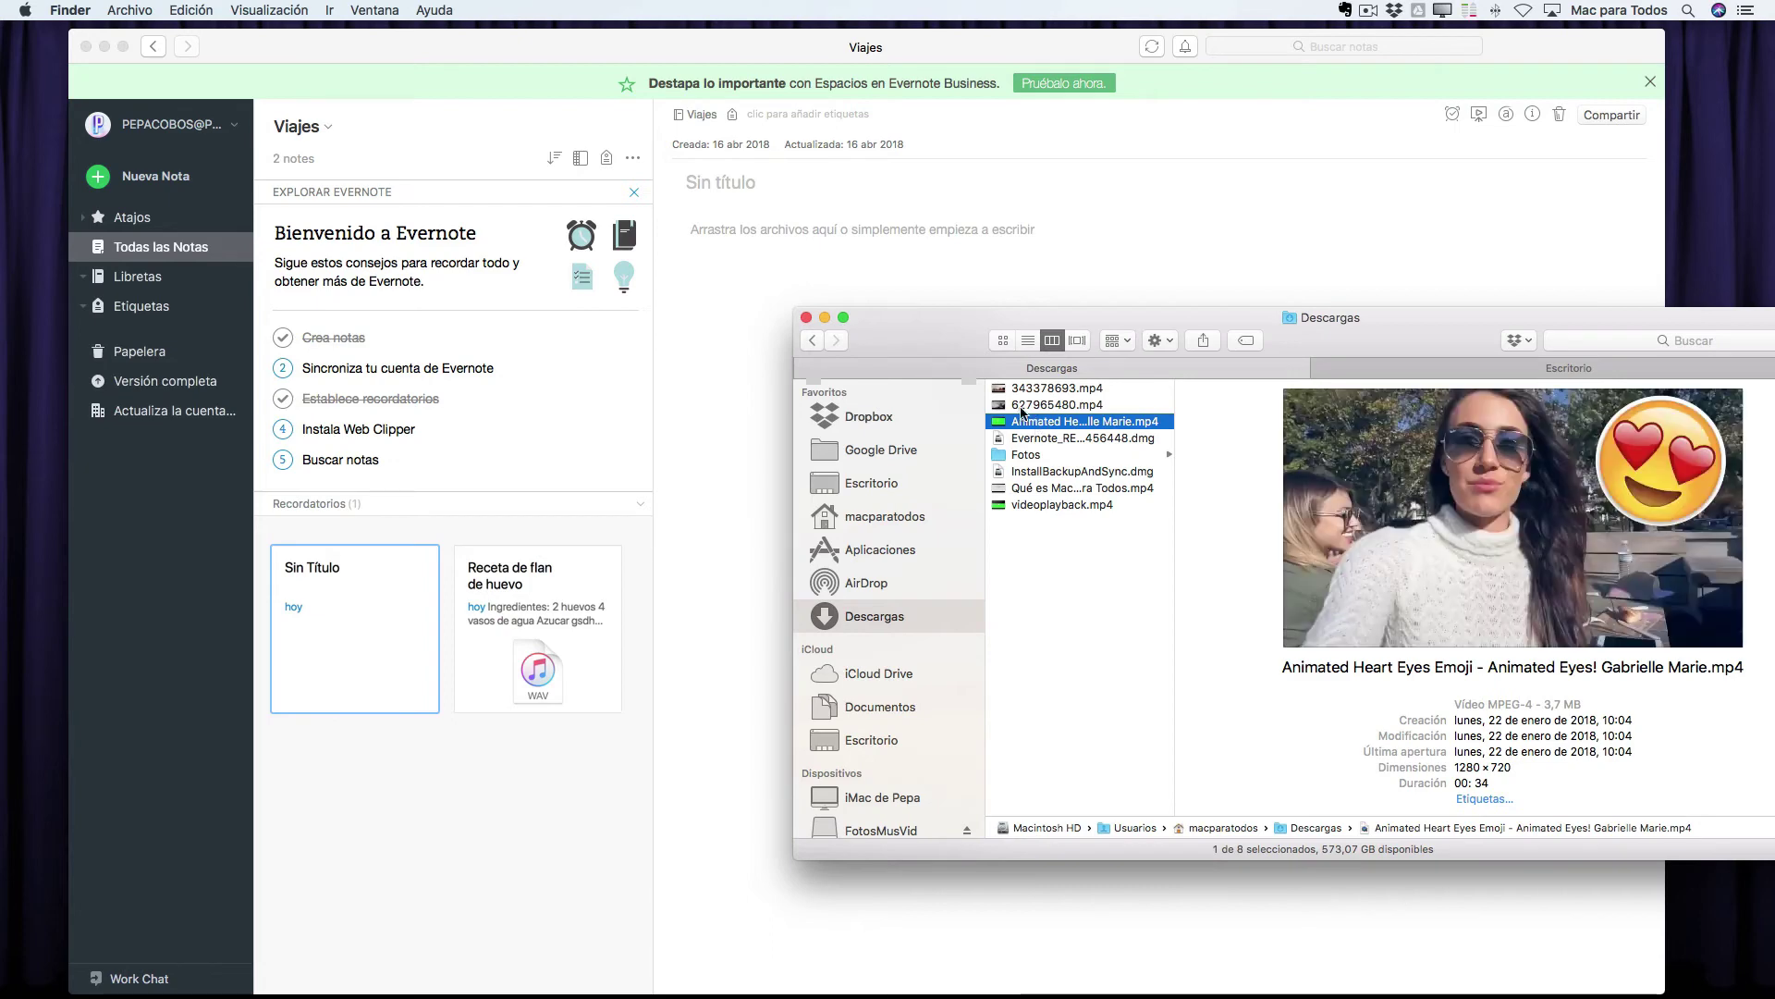
pyautogui.moveTo(1023, 412); pyautogui.dragTo(712, 264)
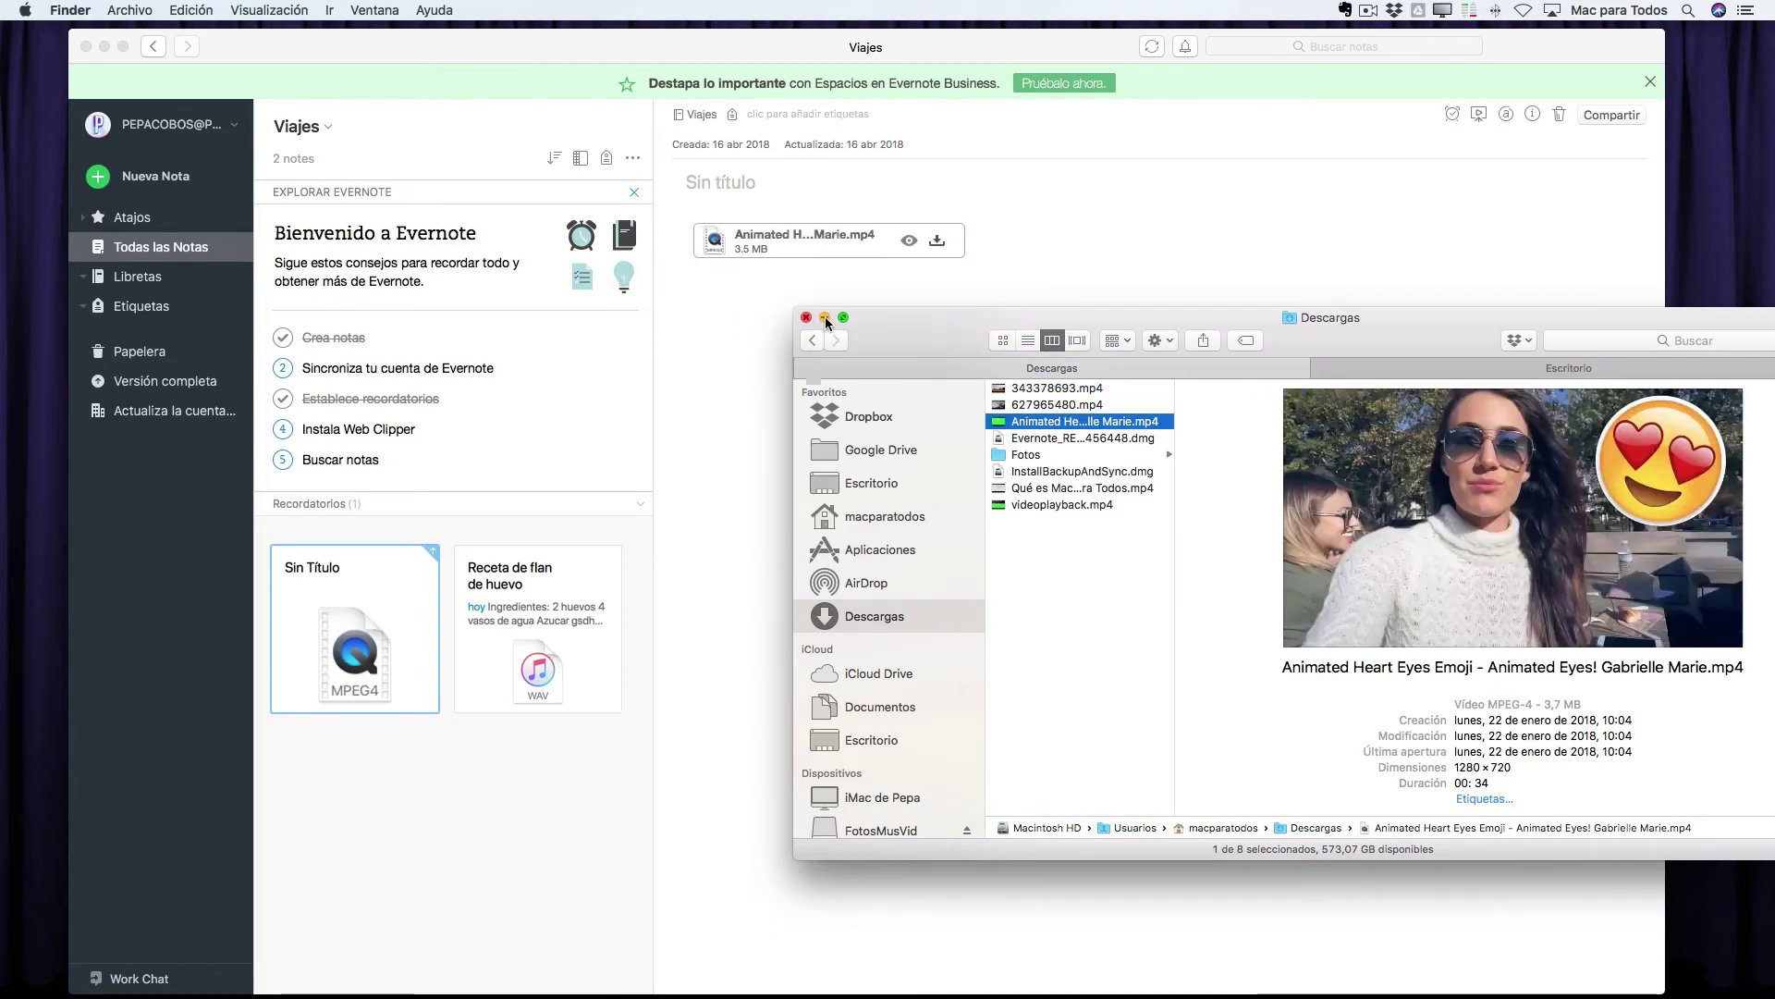
pyautogui.click(825, 318)
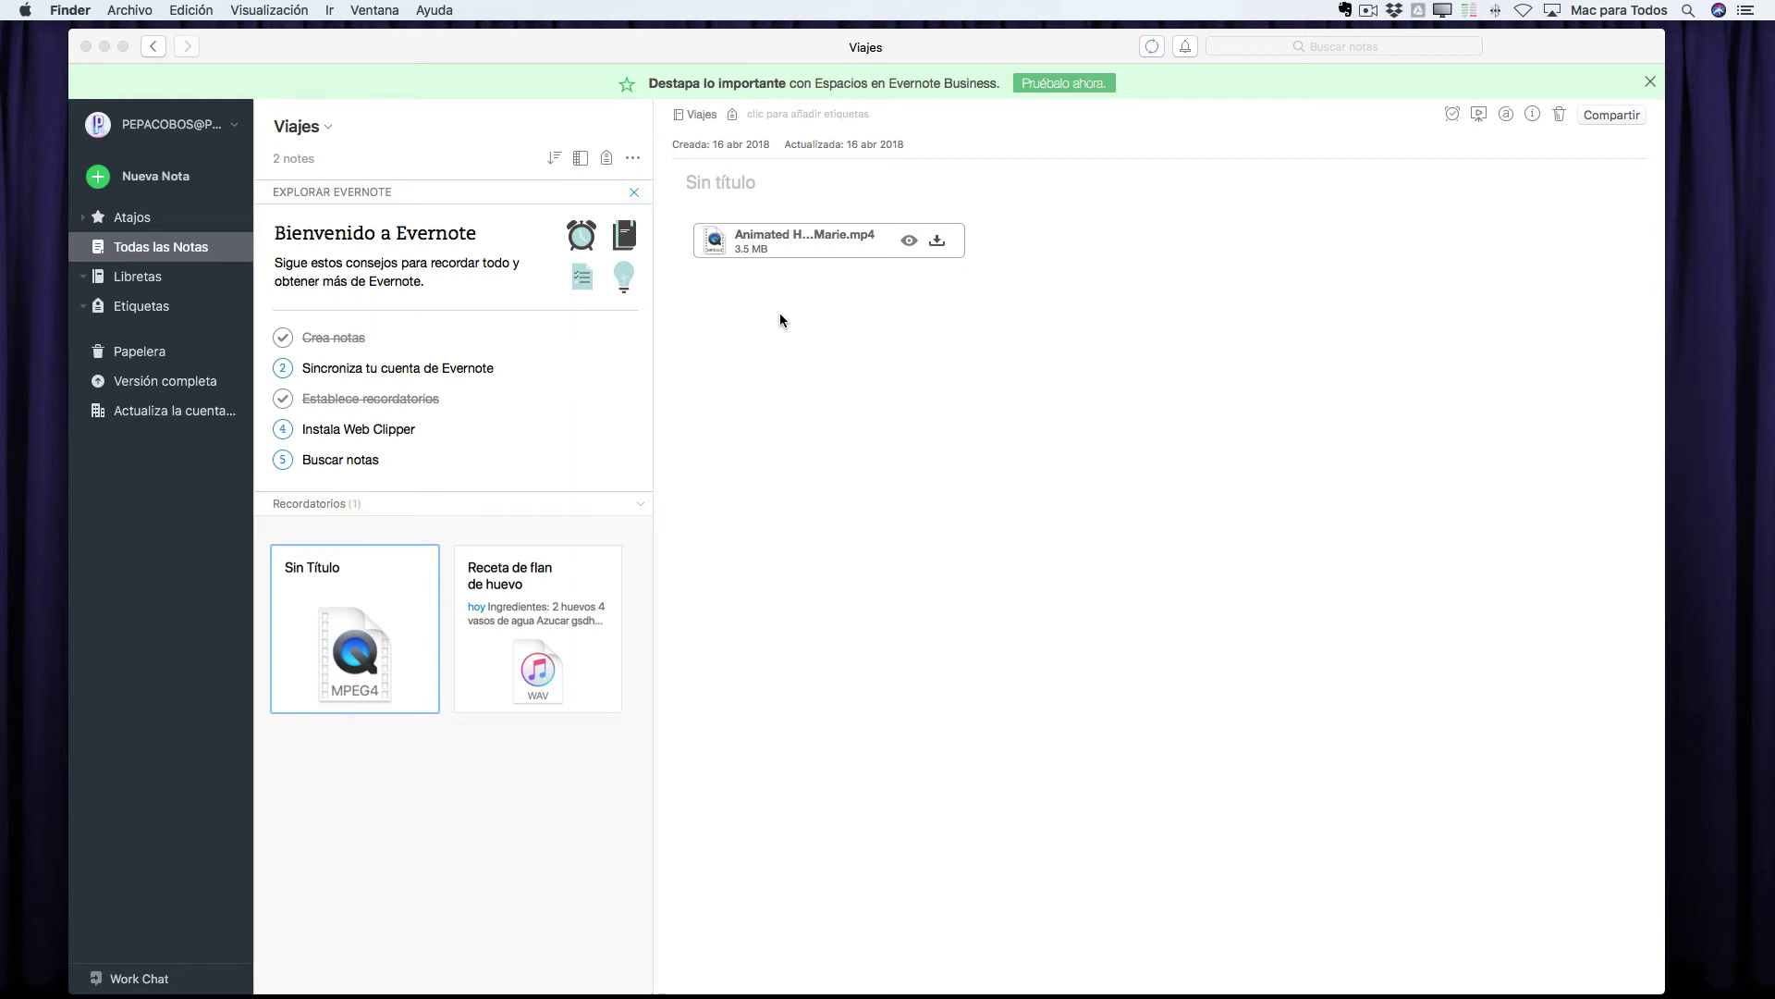
# - Title the note containing the video attachment "Video de prueba"
pyautogui.click(721, 182)
pyautogui.write('Vi')
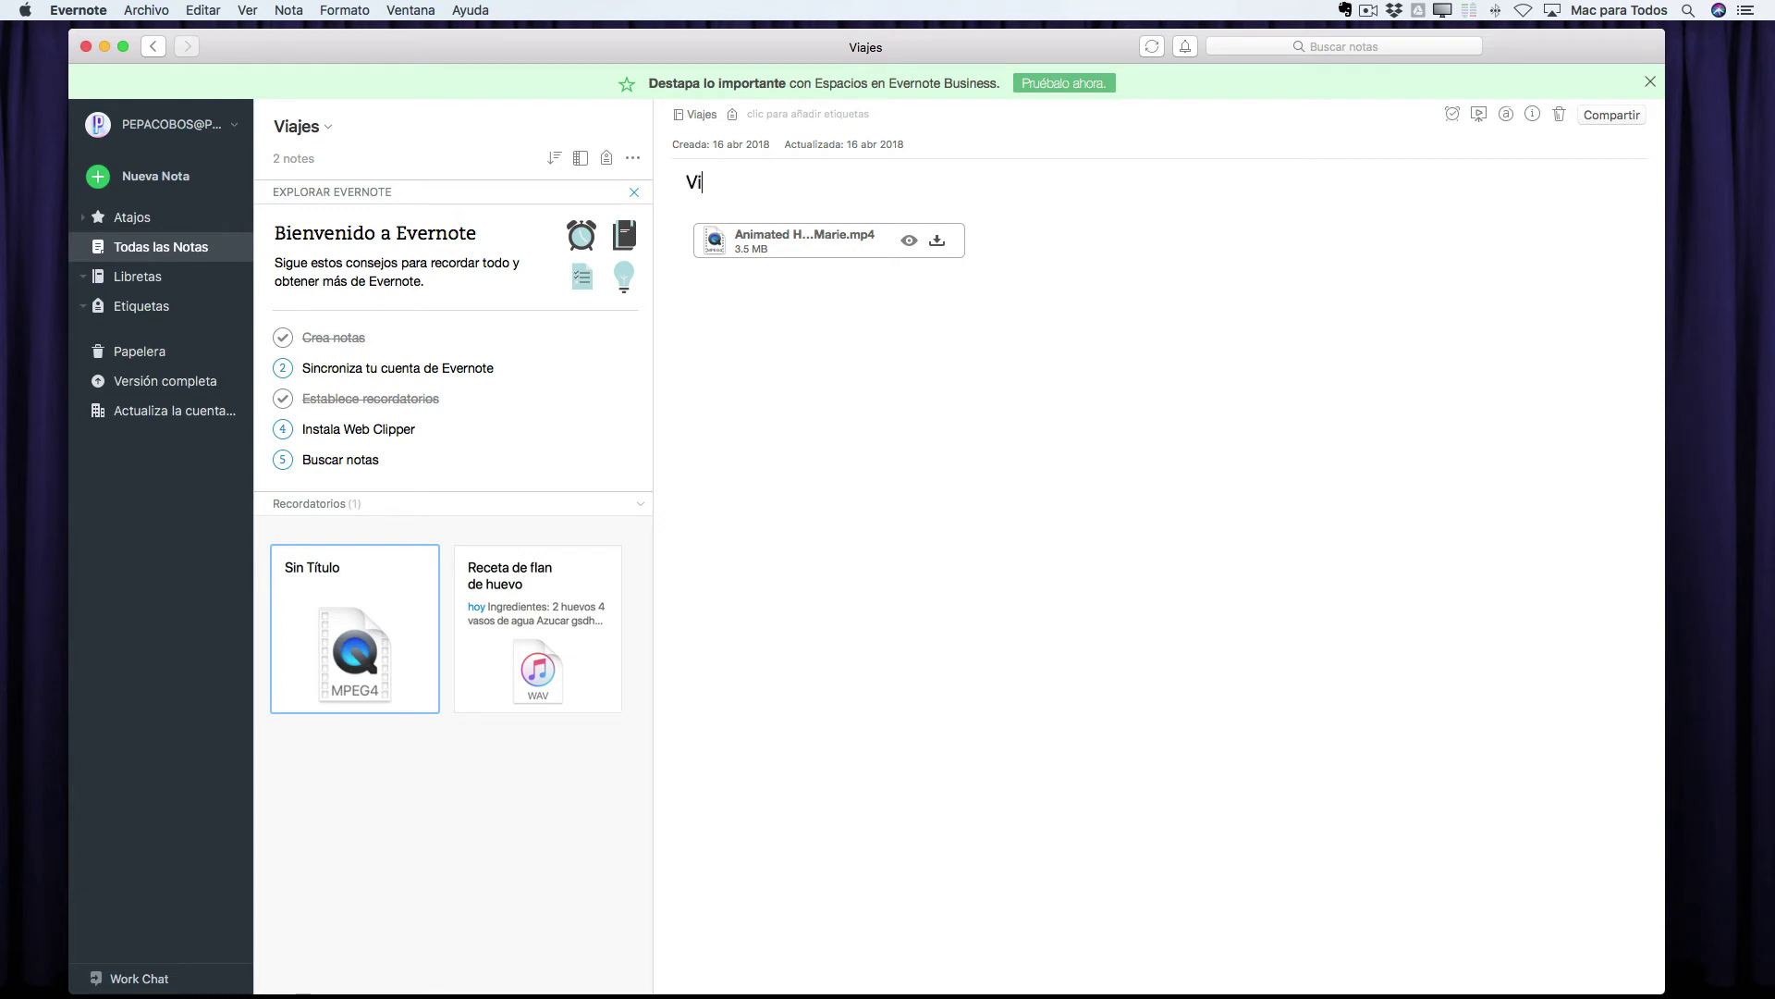
pyautogui.write('deo de prueba')
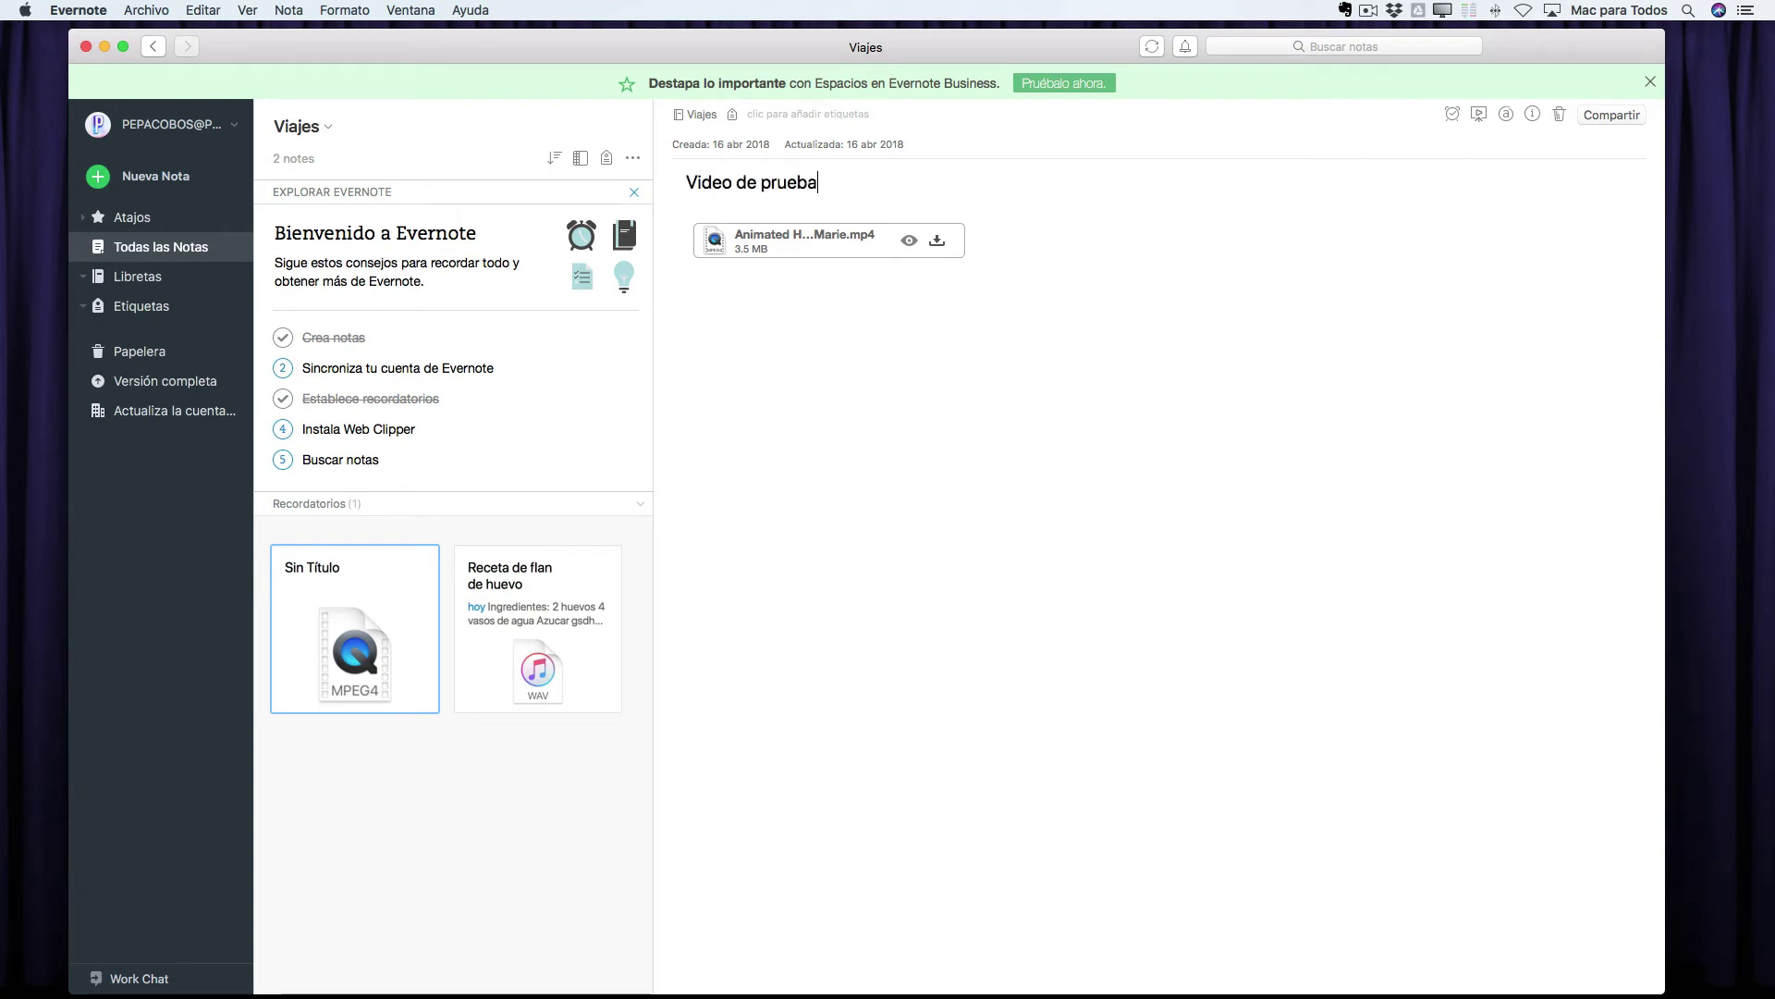
pyautogui.click(725, 444)
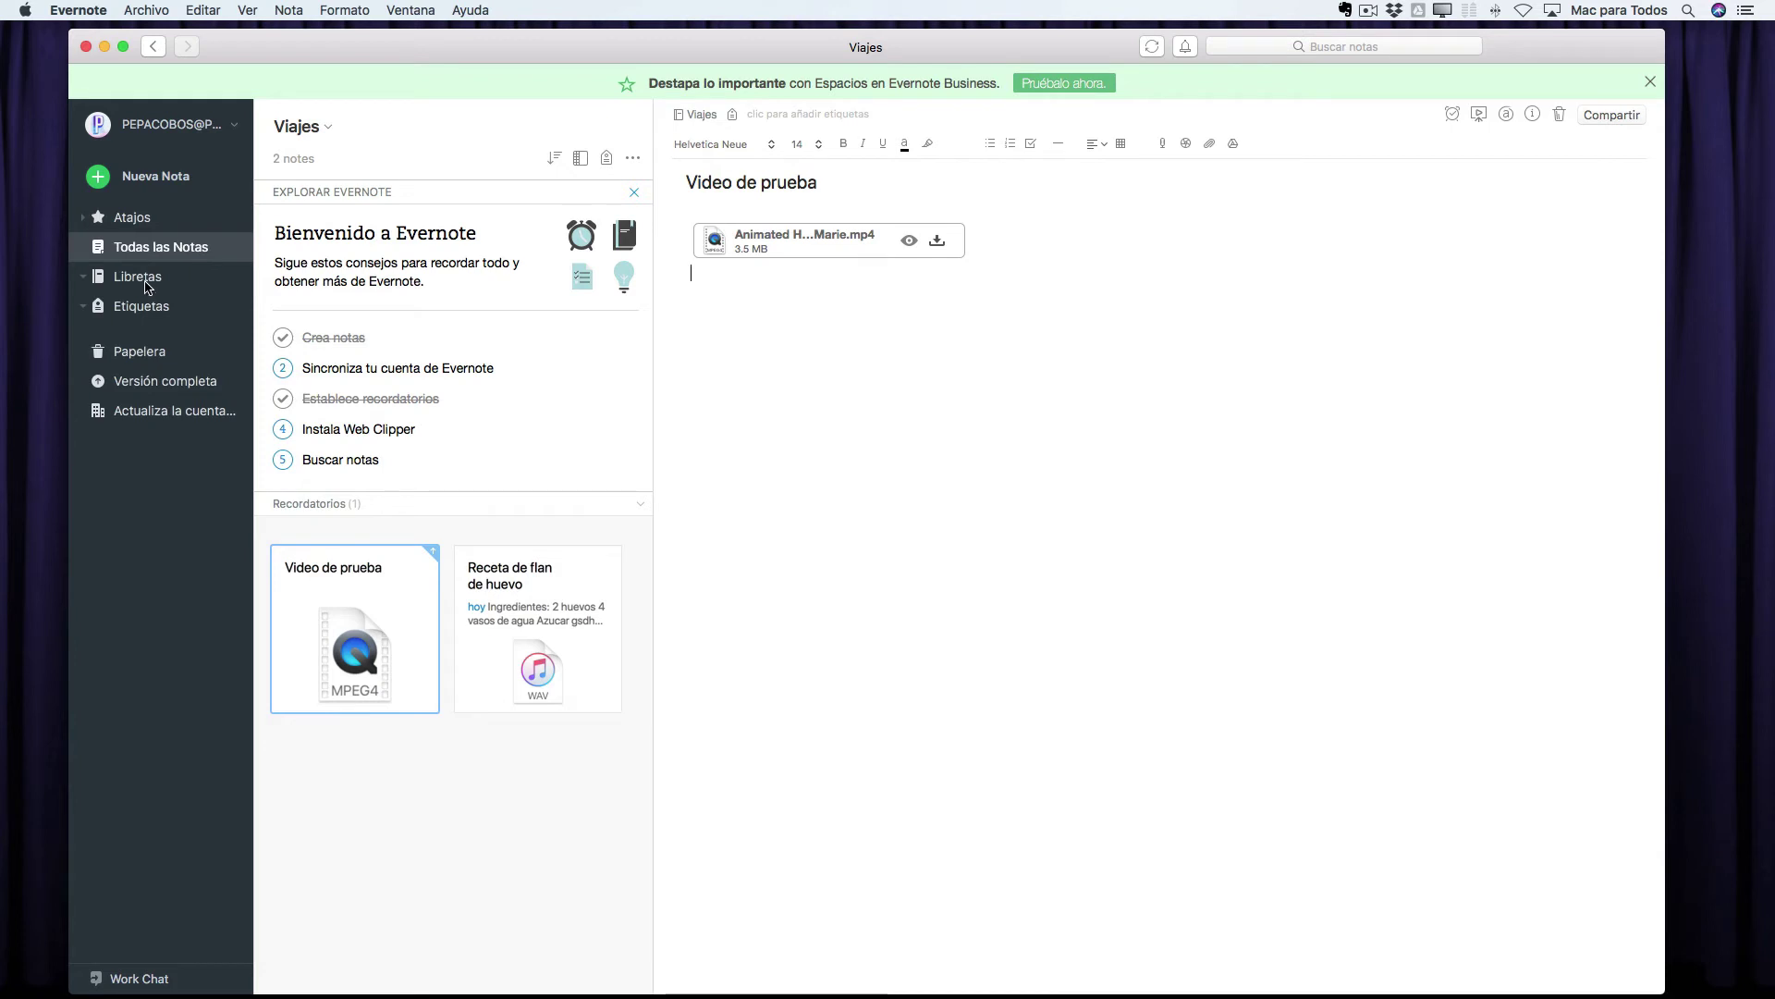
# - Create a private notebook named "Recetas" and open it
pyautogui.click(143, 281)
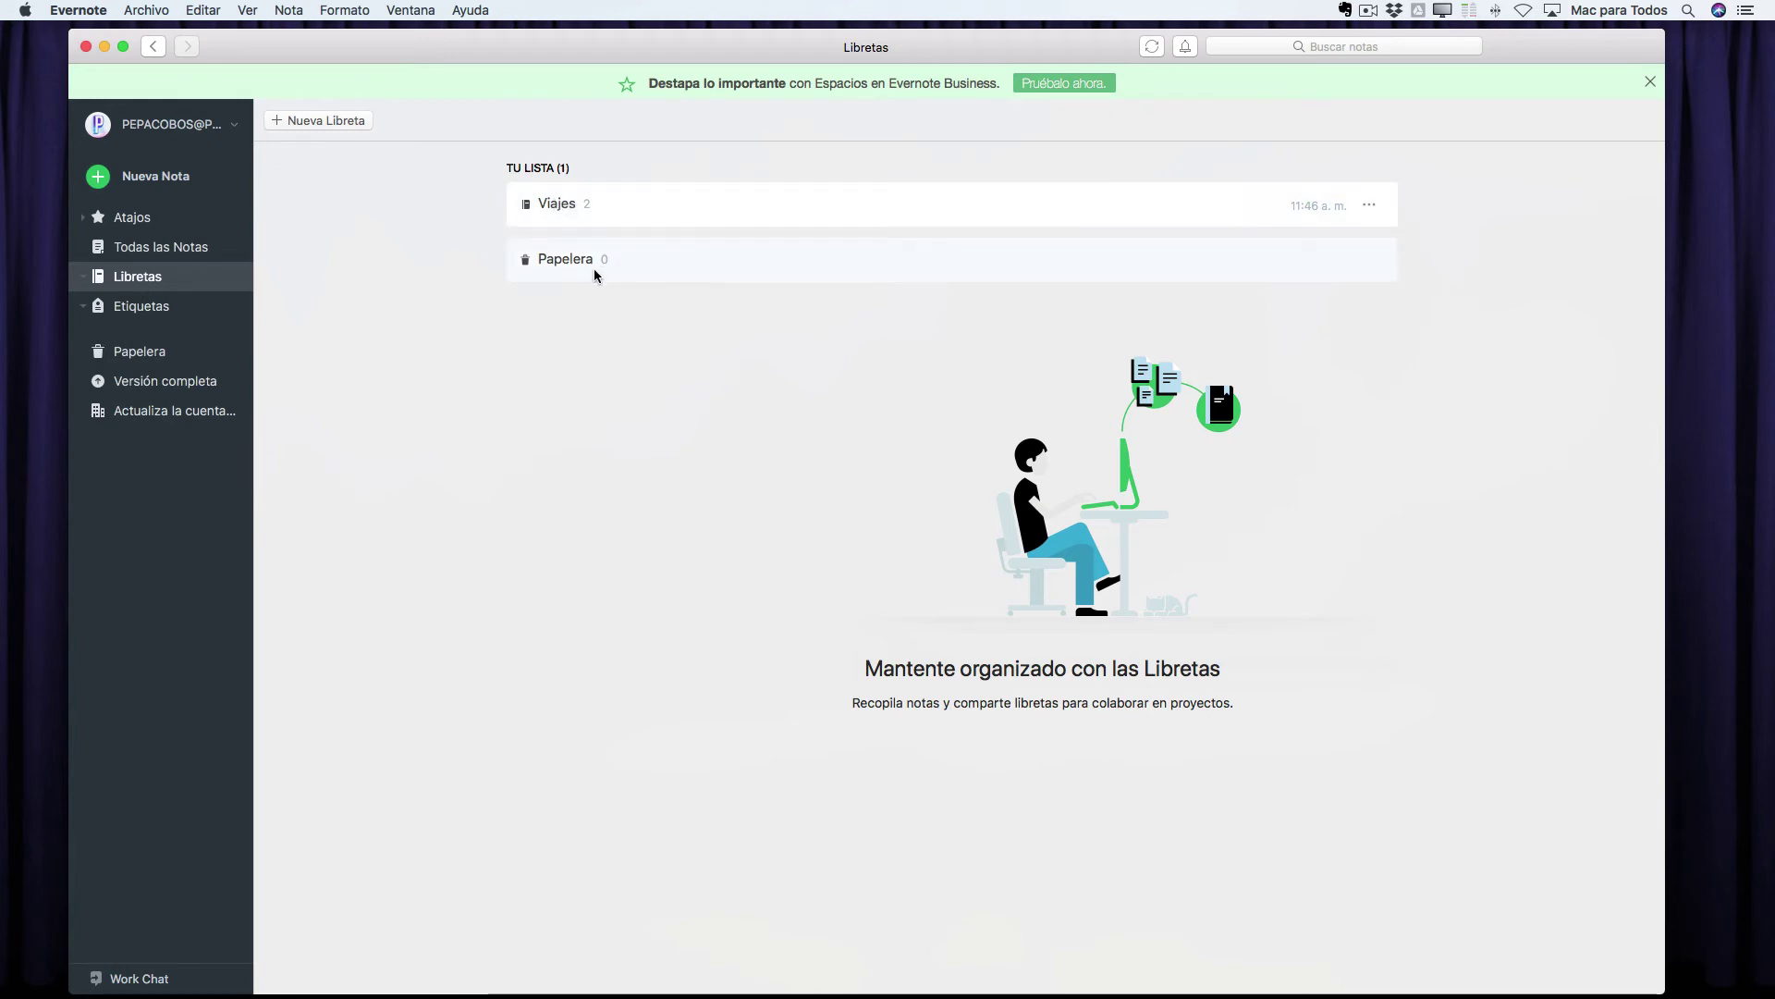
pyautogui.click(331, 120)
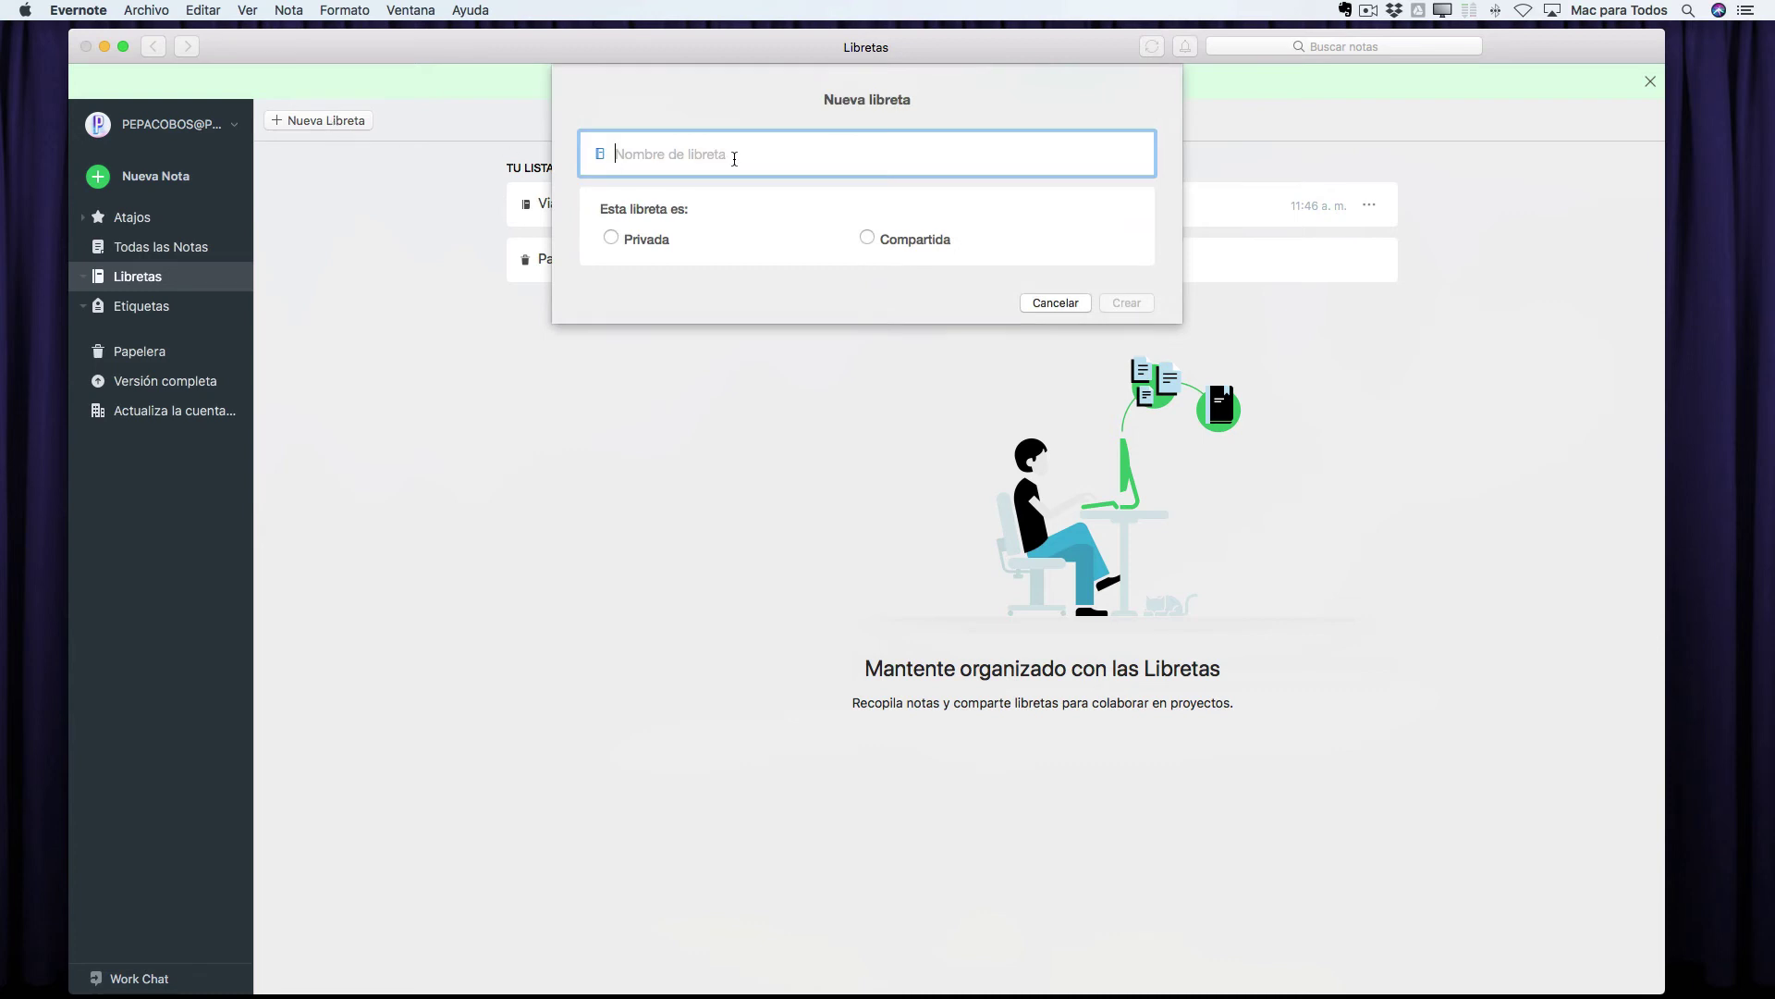
pyautogui.write('Recetas')
pyautogui.click(612, 239)
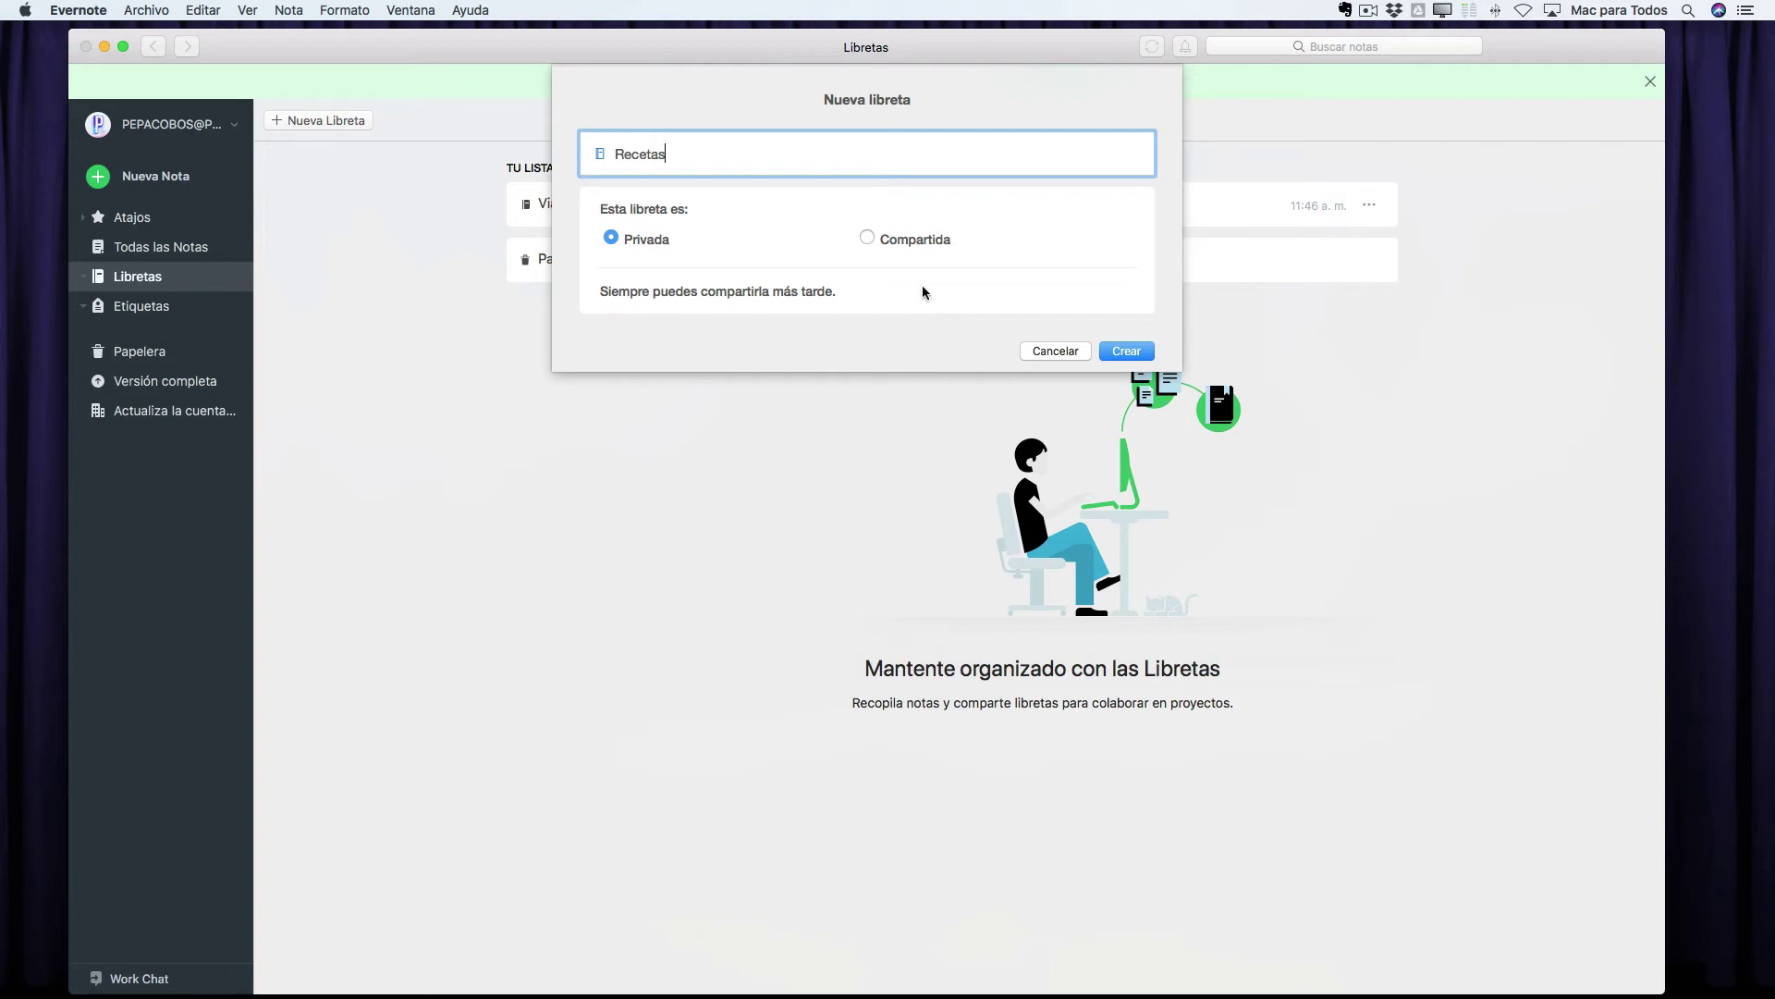
pyautogui.click(1127, 352)
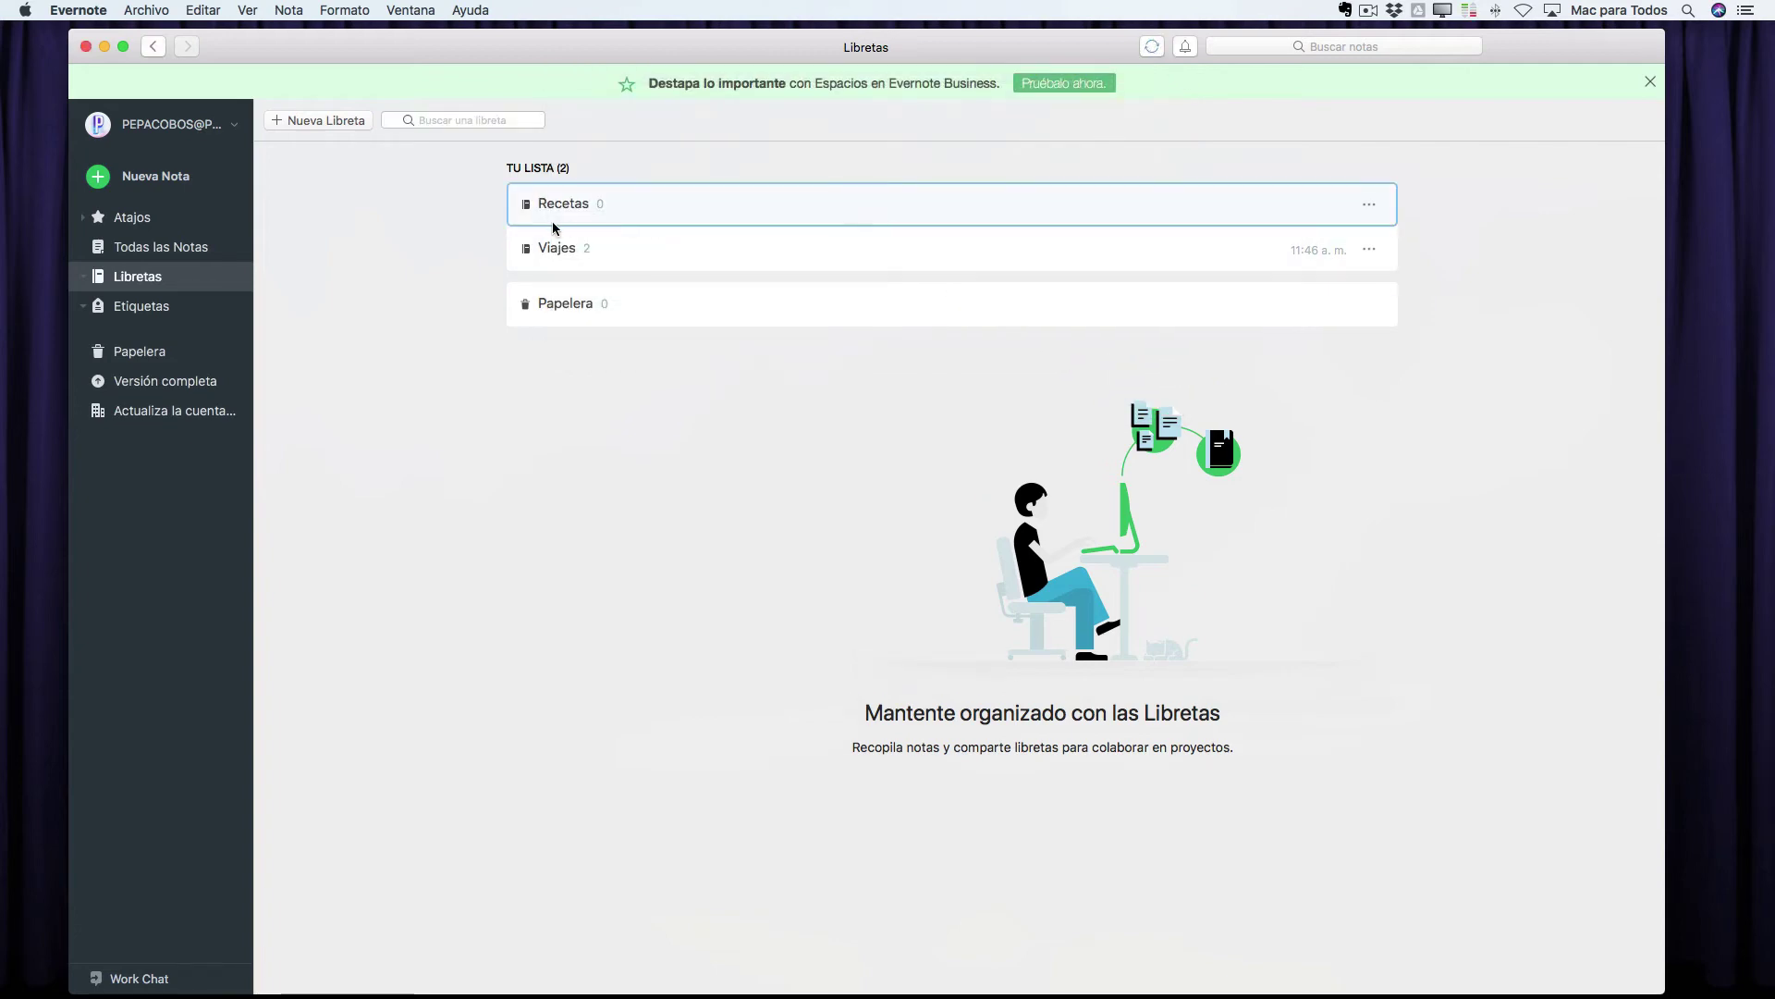
pyautogui.click(662, 205)
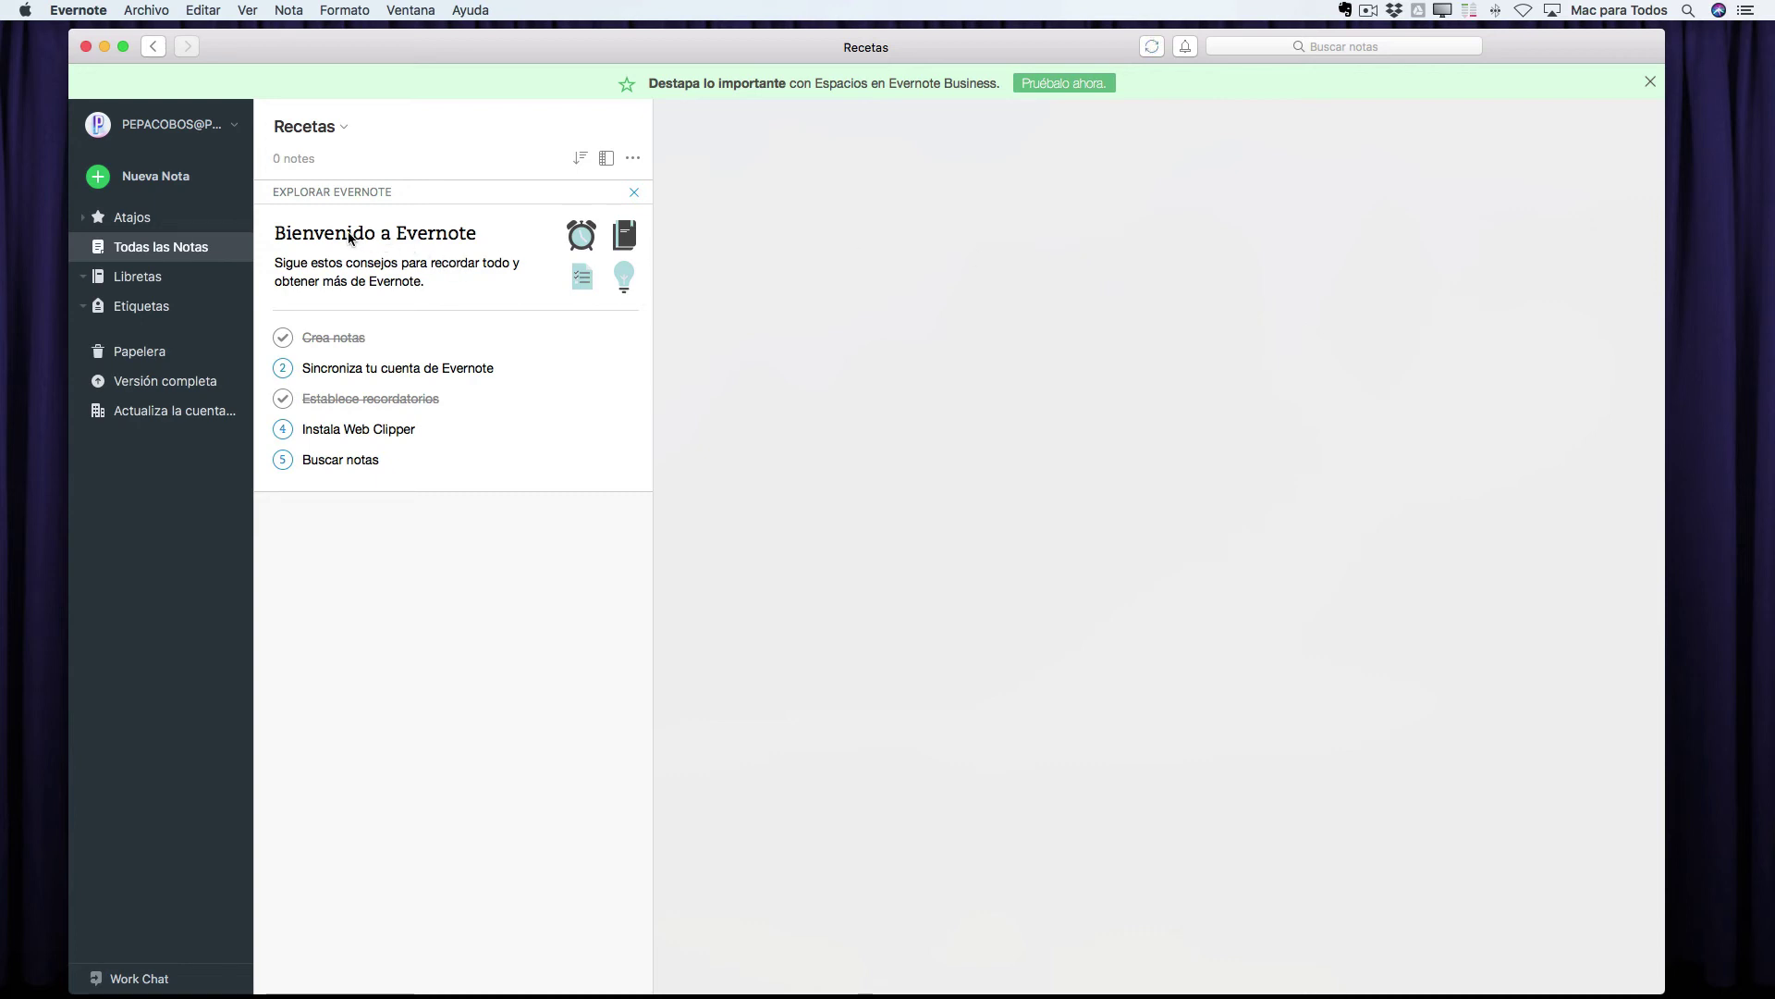
# - Find the flan recipe note among all notes and move it from the Viajes notebook to Recetas
pyautogui.click(346, 126)
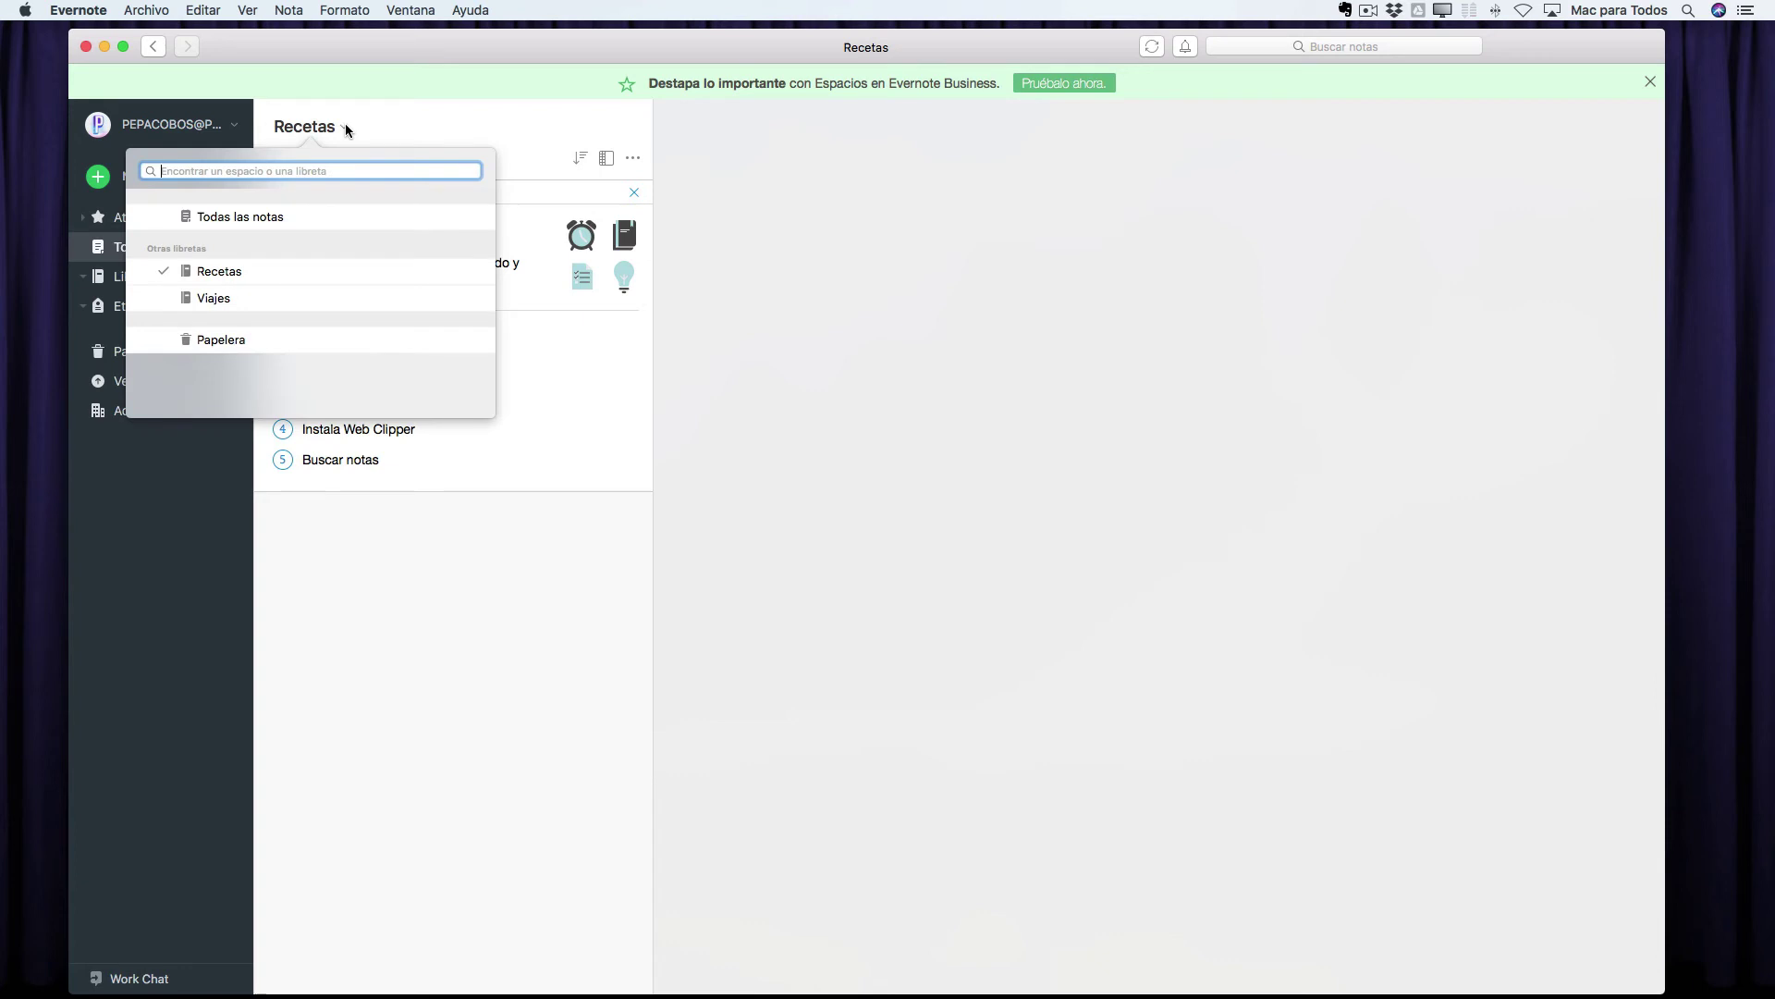
pyautogui.click(277, 216)
pyautogui.click(562, 581)
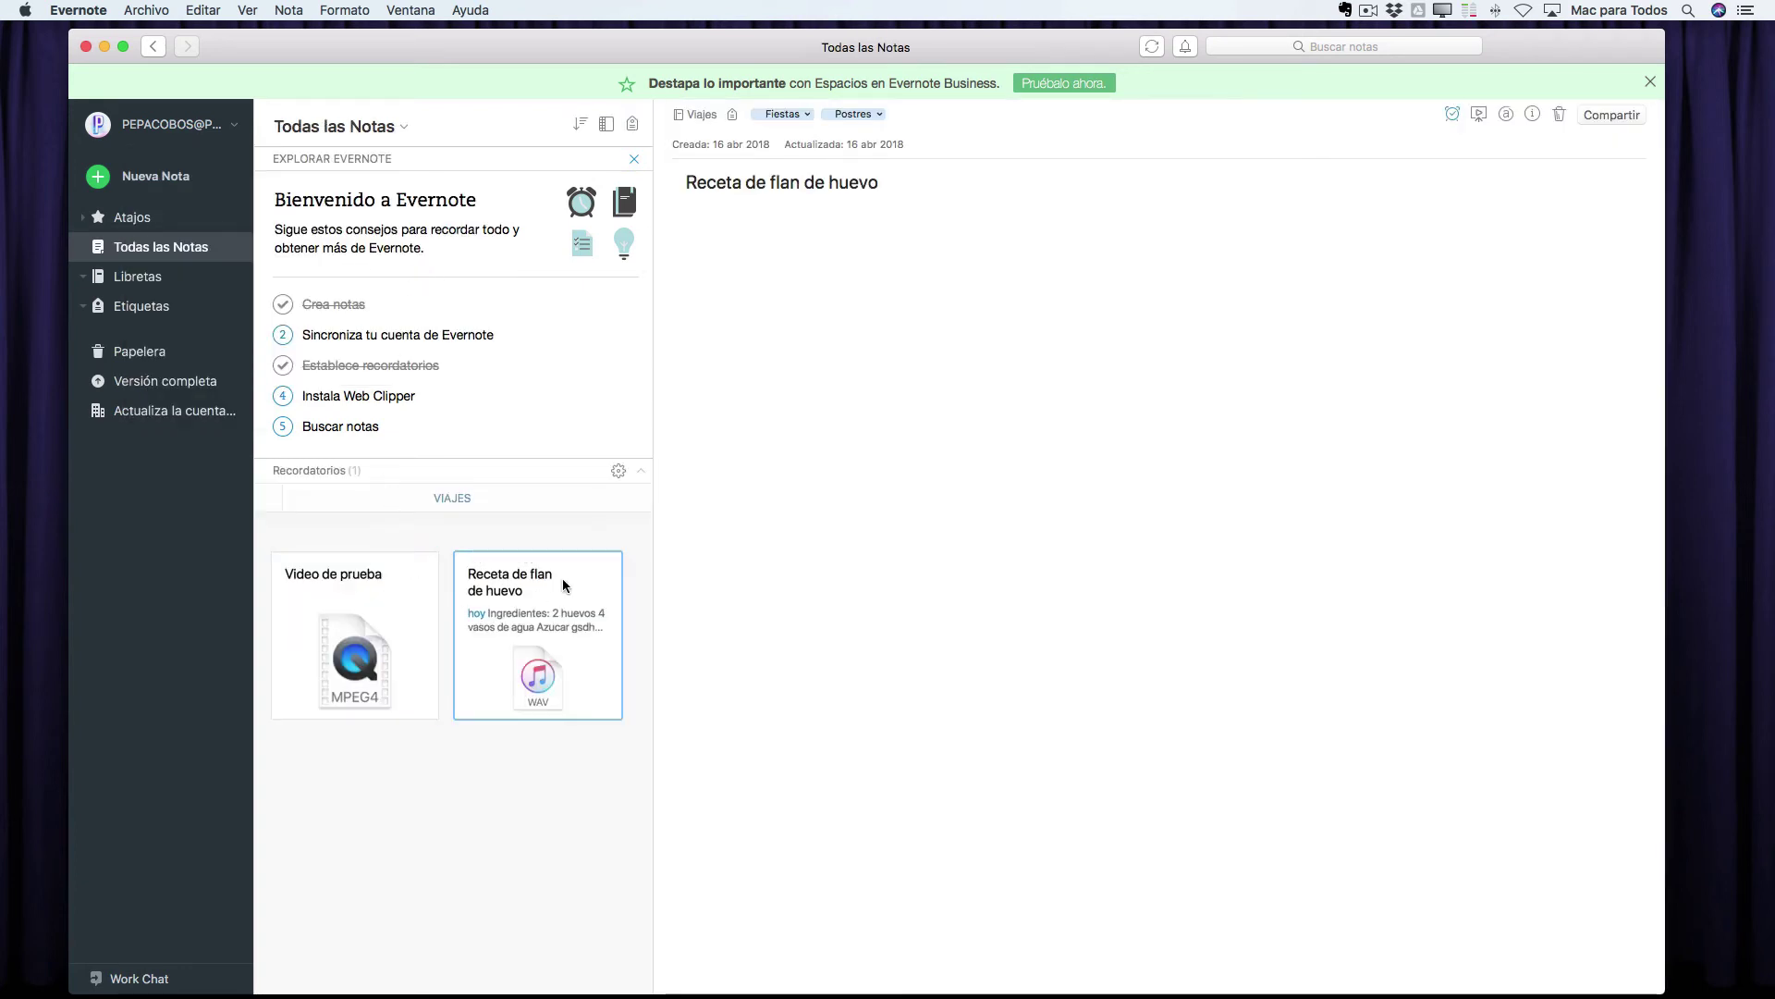
pyautogui.moveTo(682, 115)
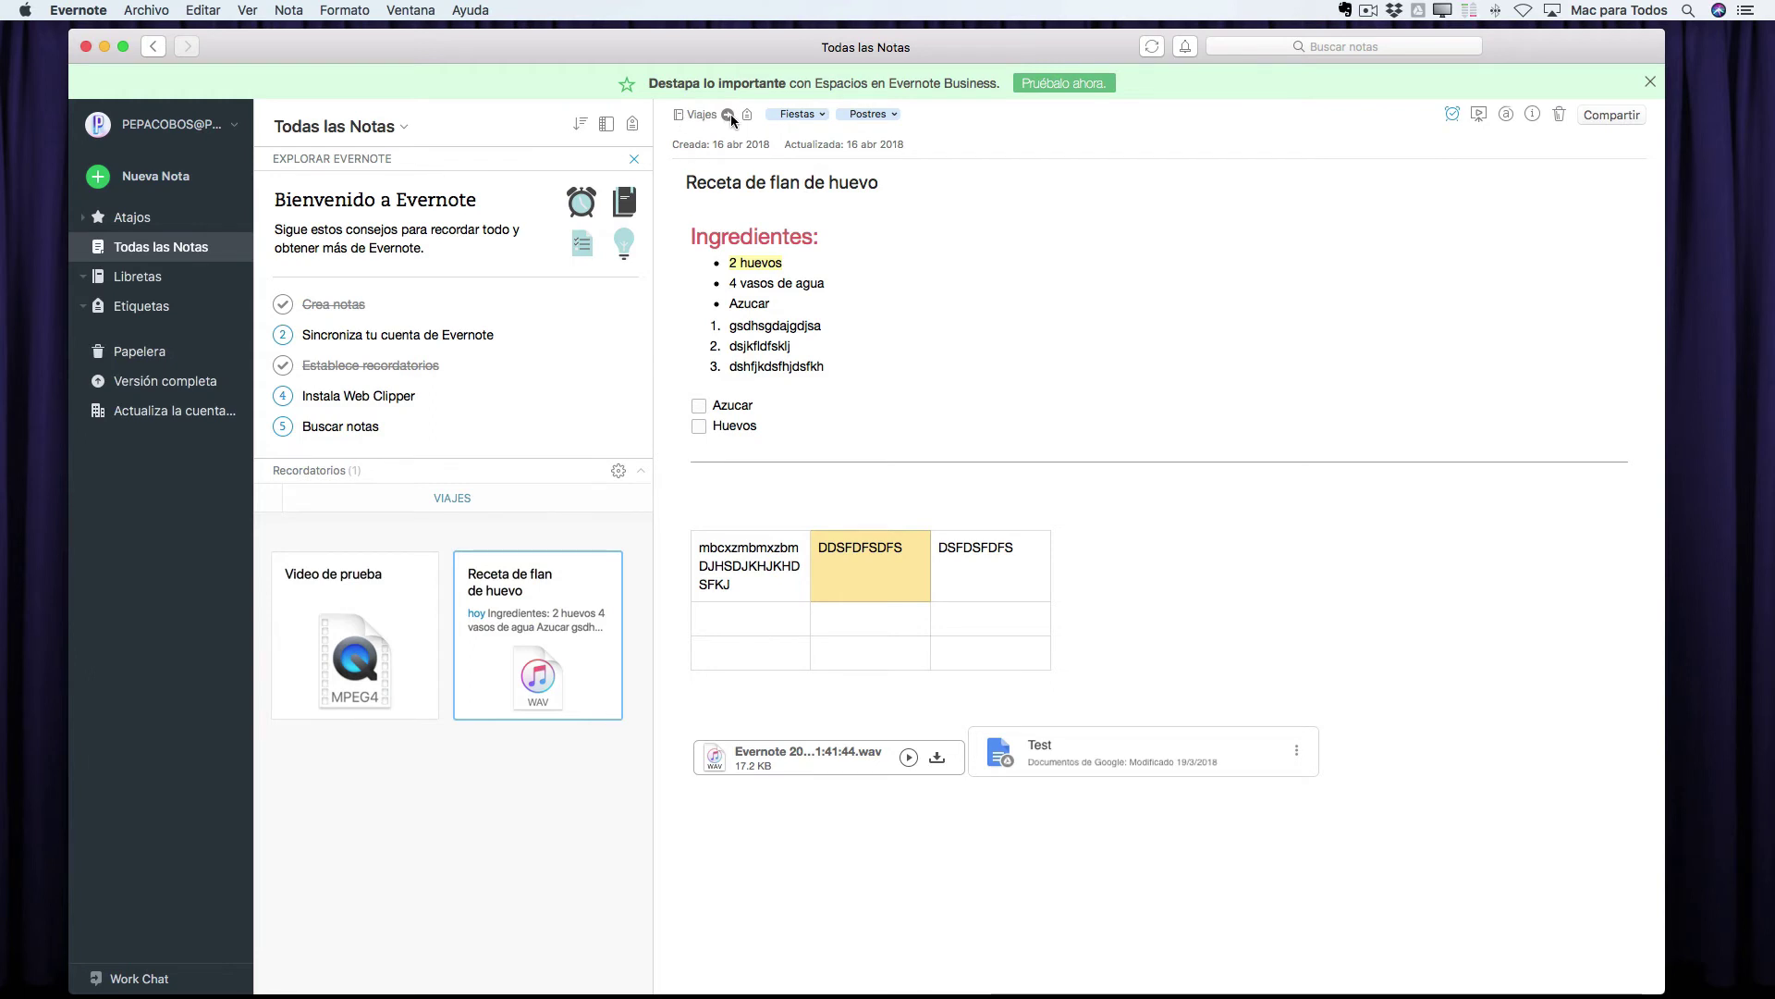
pyautogui.click(727, 114)
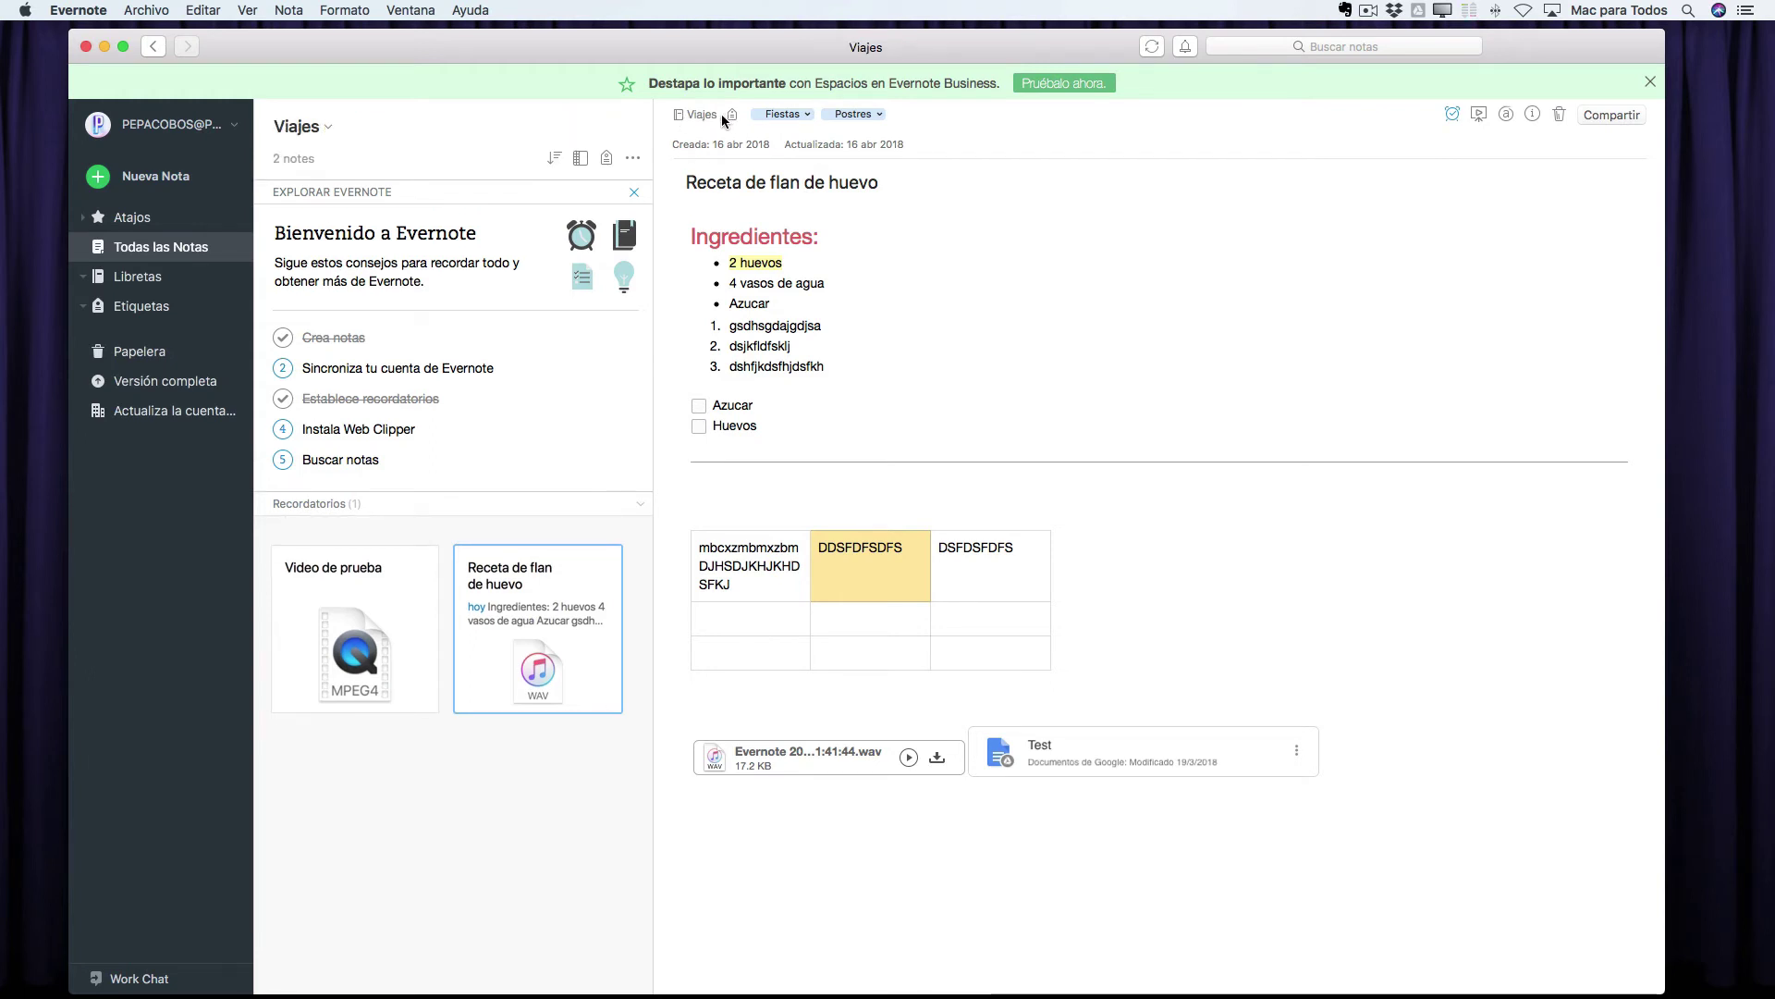
pyautogui.click(700, 114)
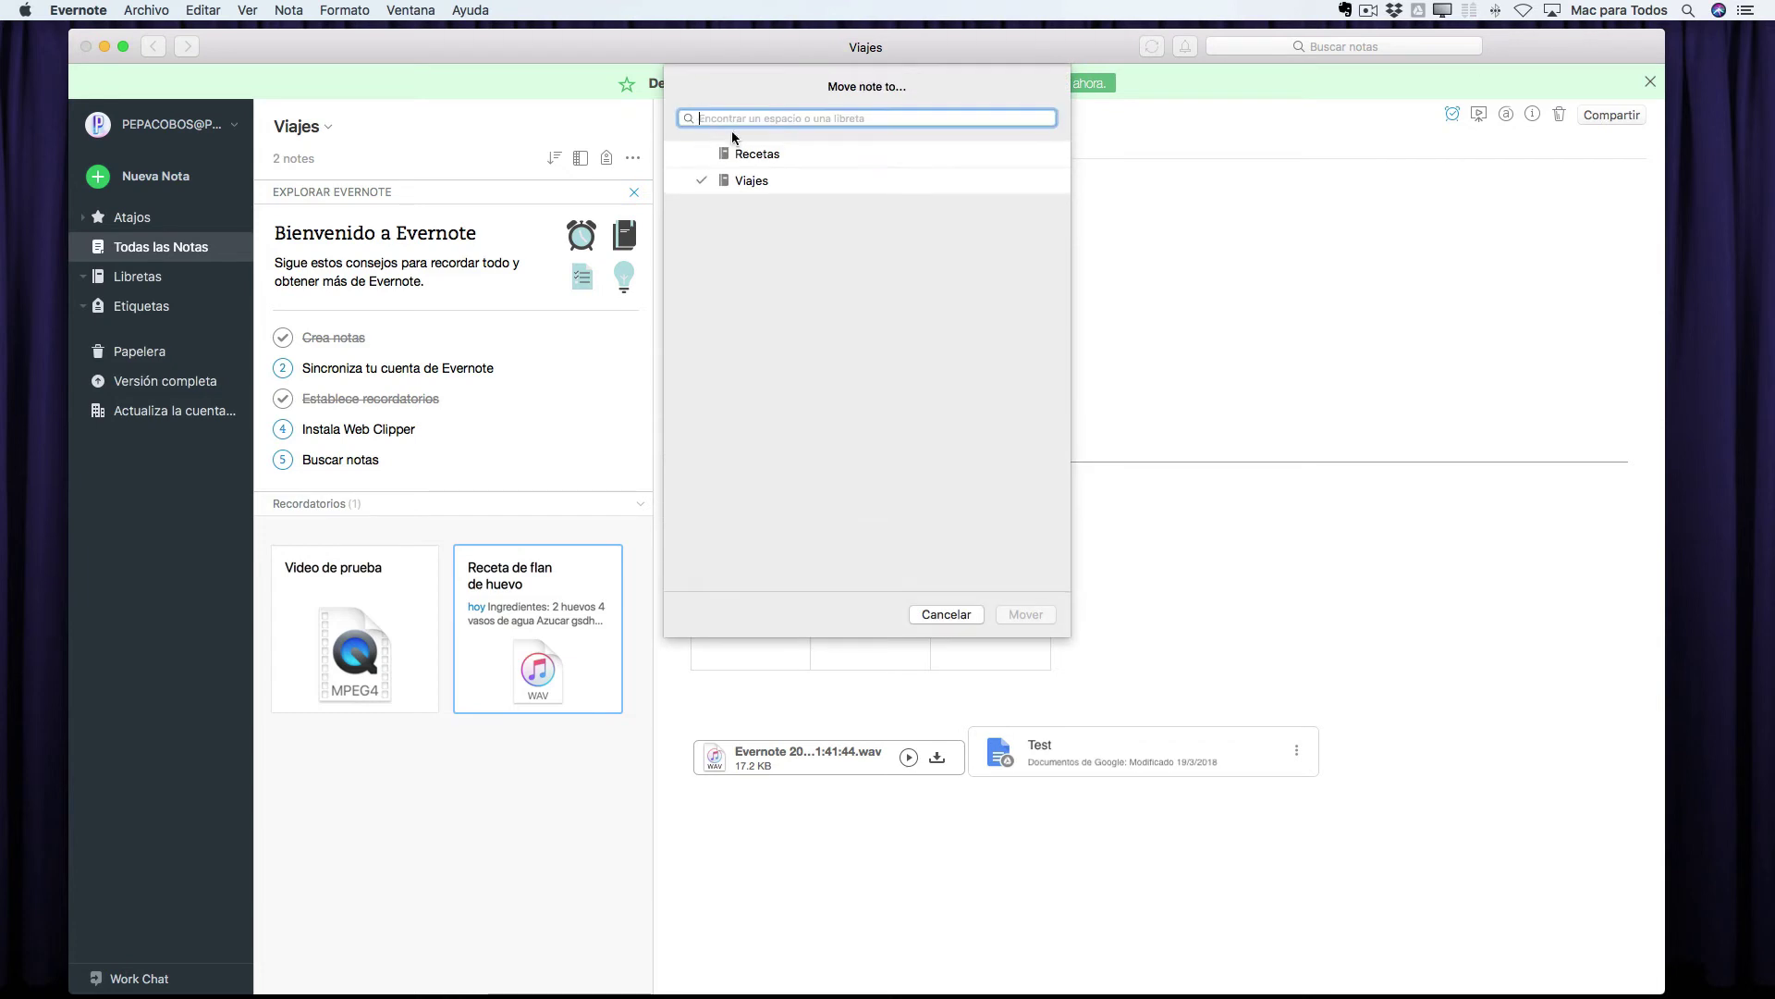
pyautogui.click(756, 156)
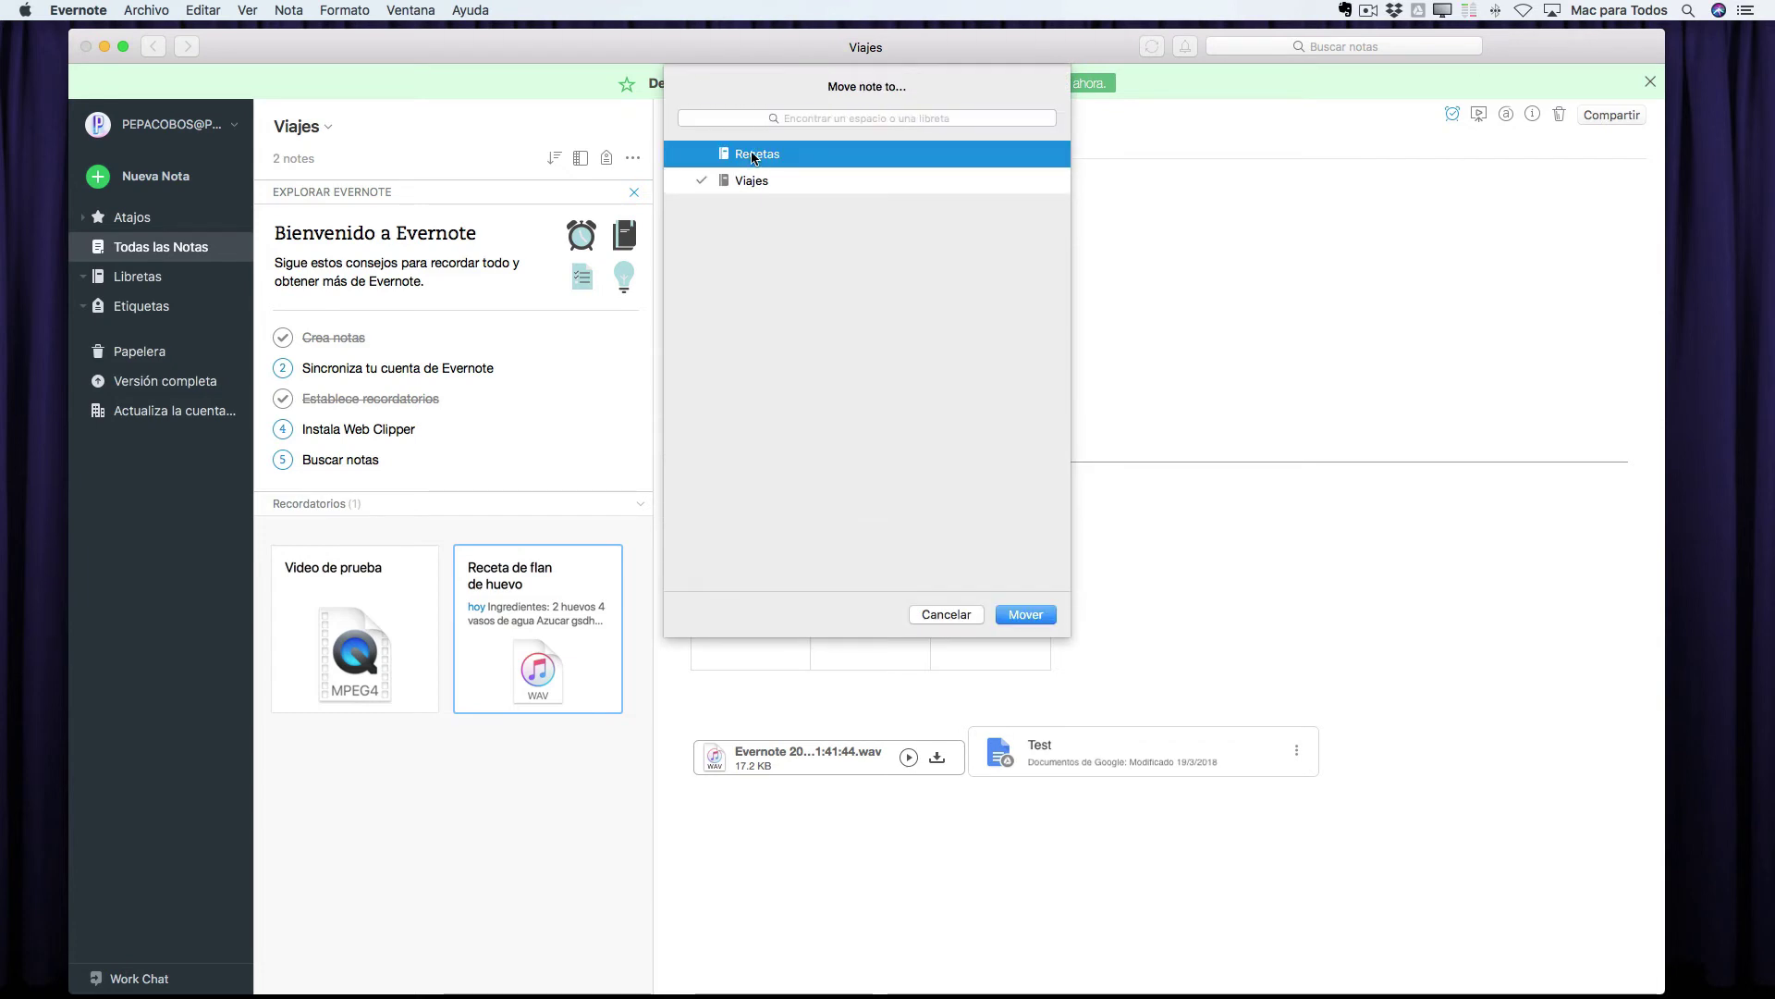
pyautogui.click(1026, 614)
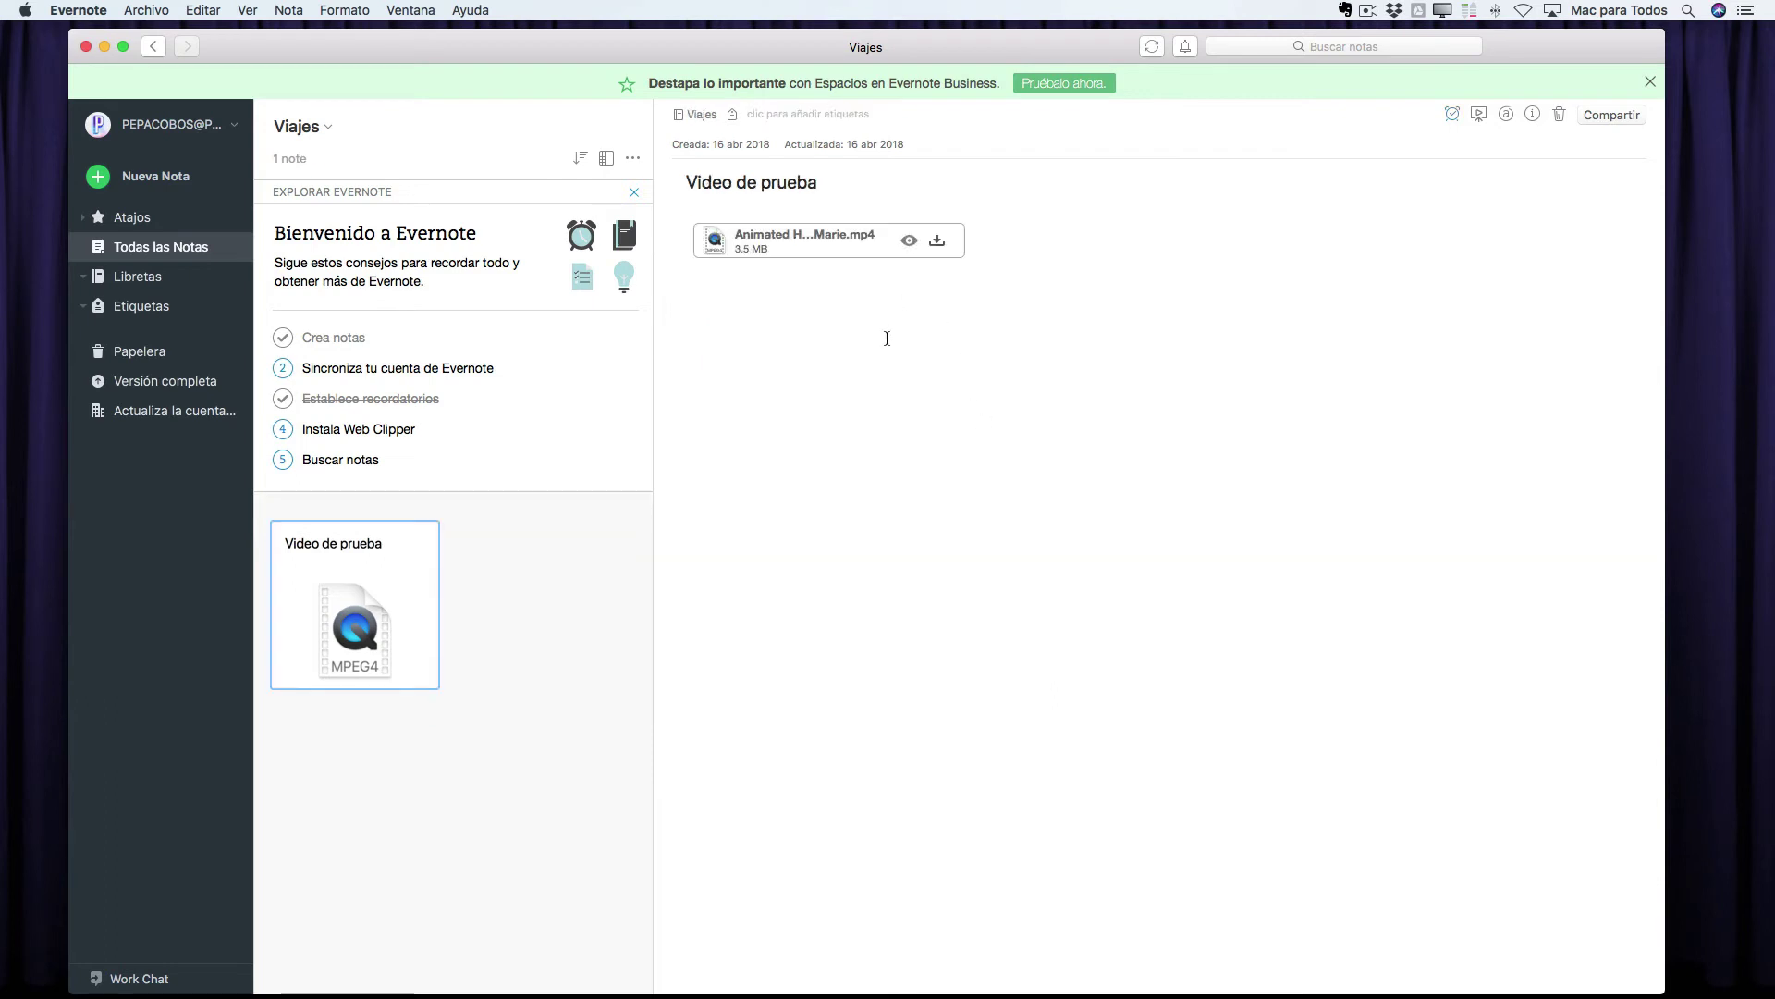
# - Open the Recetas notebook from the notebook list to check the moved recipe note
pyautogui.click(123, 281)
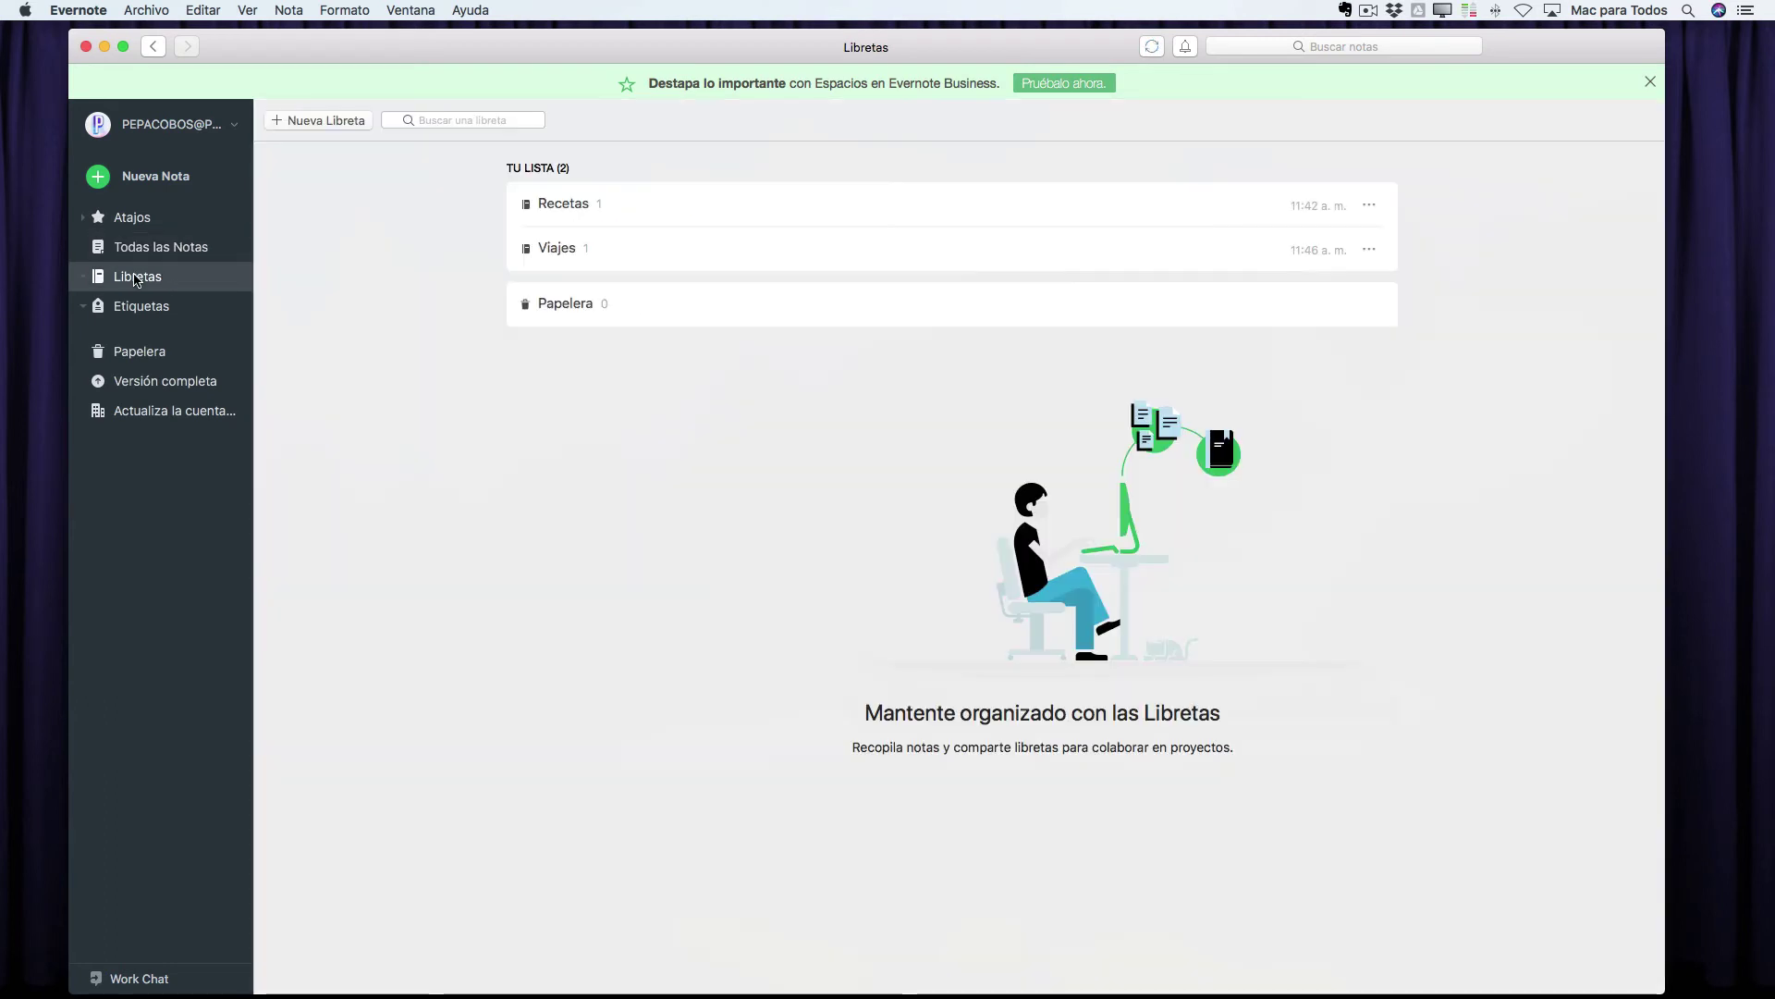
pyautogui.click(581, 203)
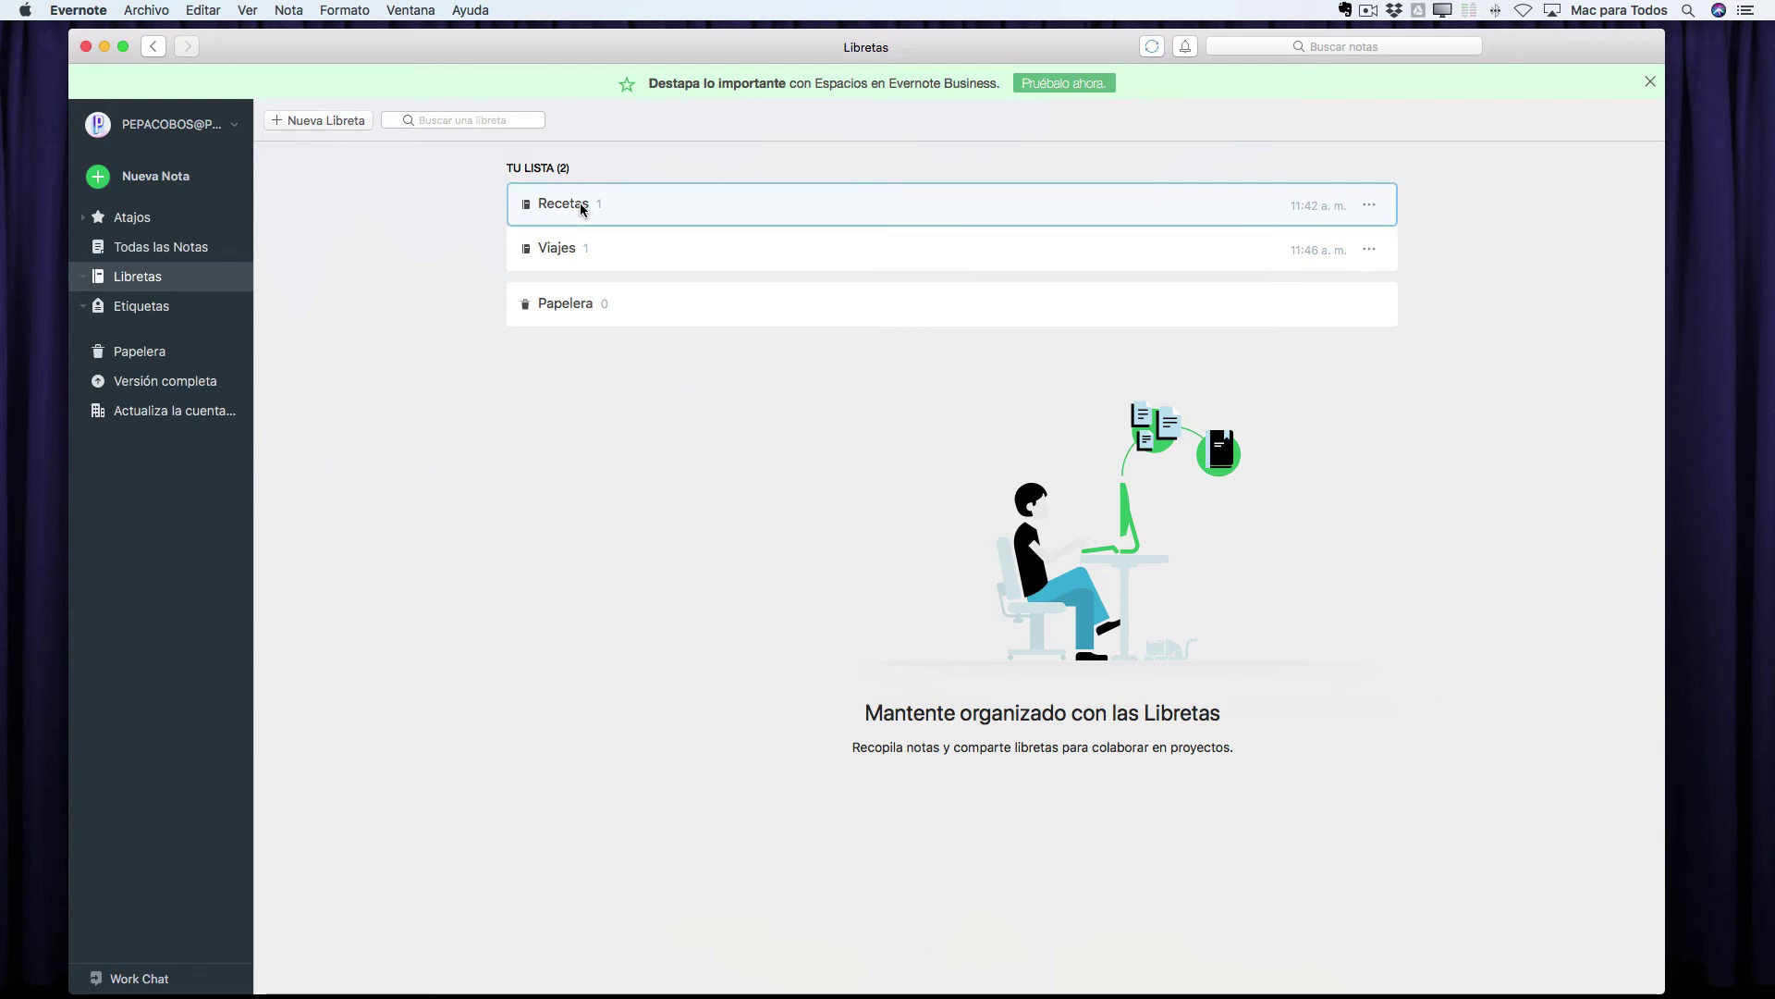
pyautogui.doubleClick(579, 202)
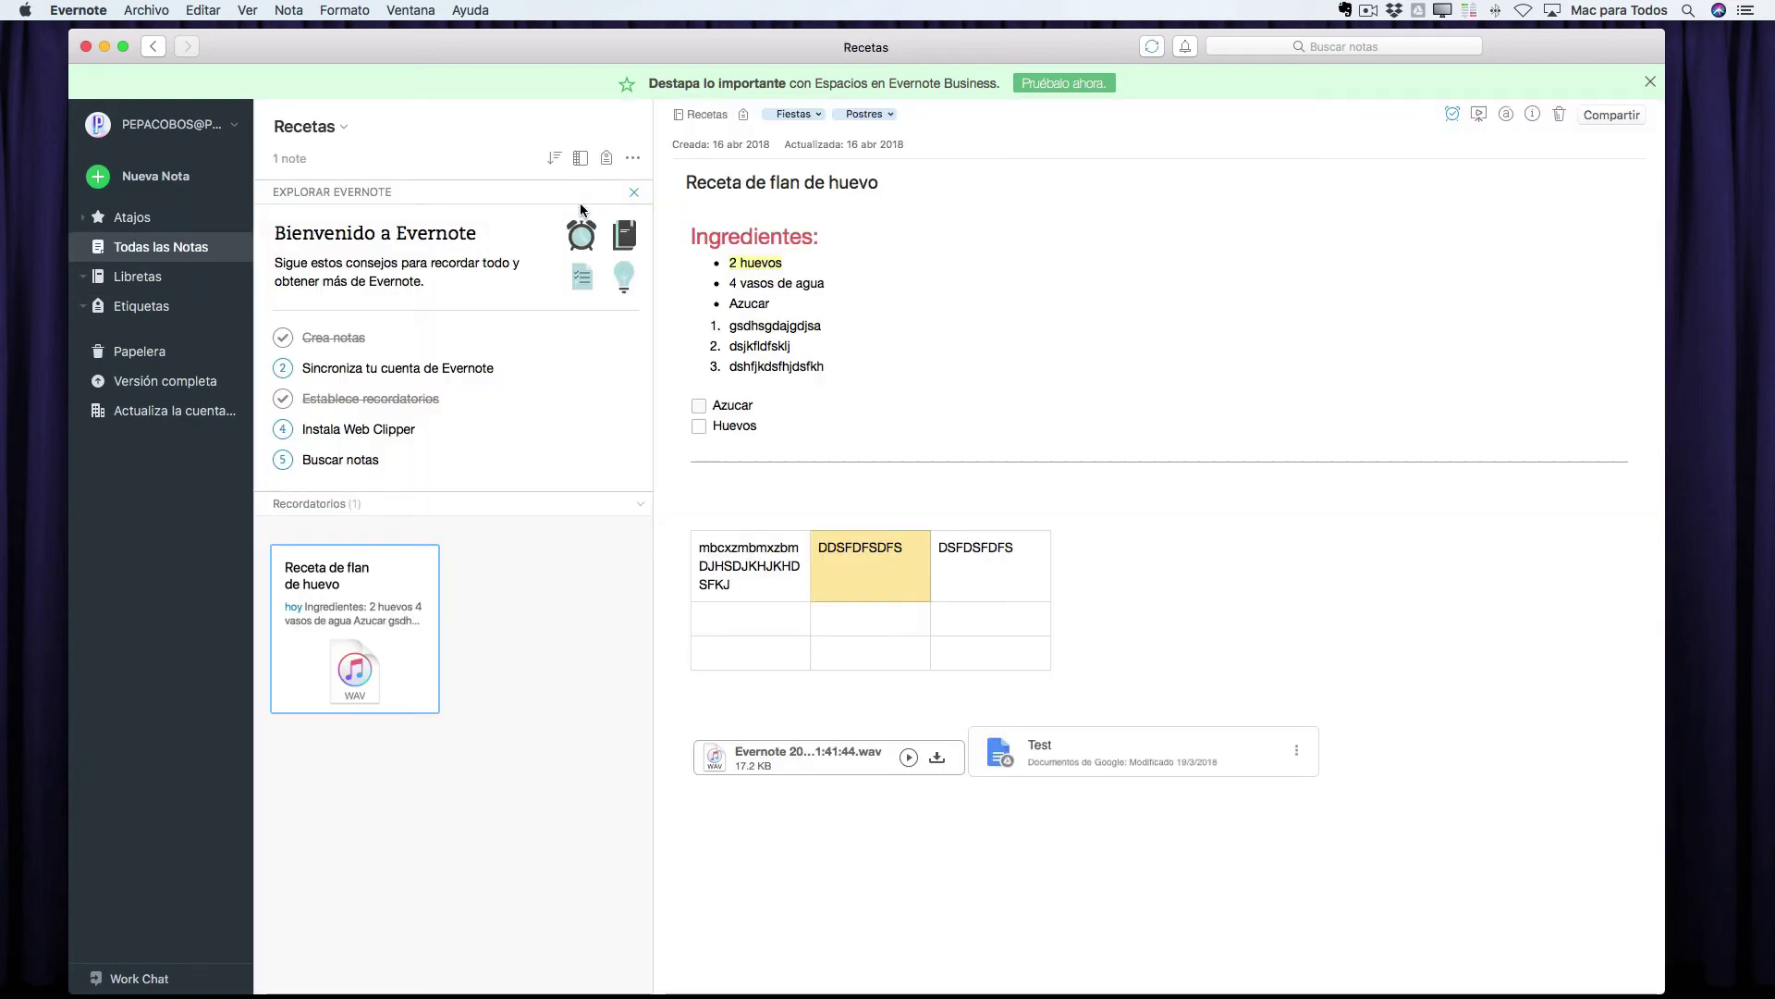
# - Create a private notebook named "Postres" and stack it together with the Recetas notebook
pyautogui.click(148, 278)
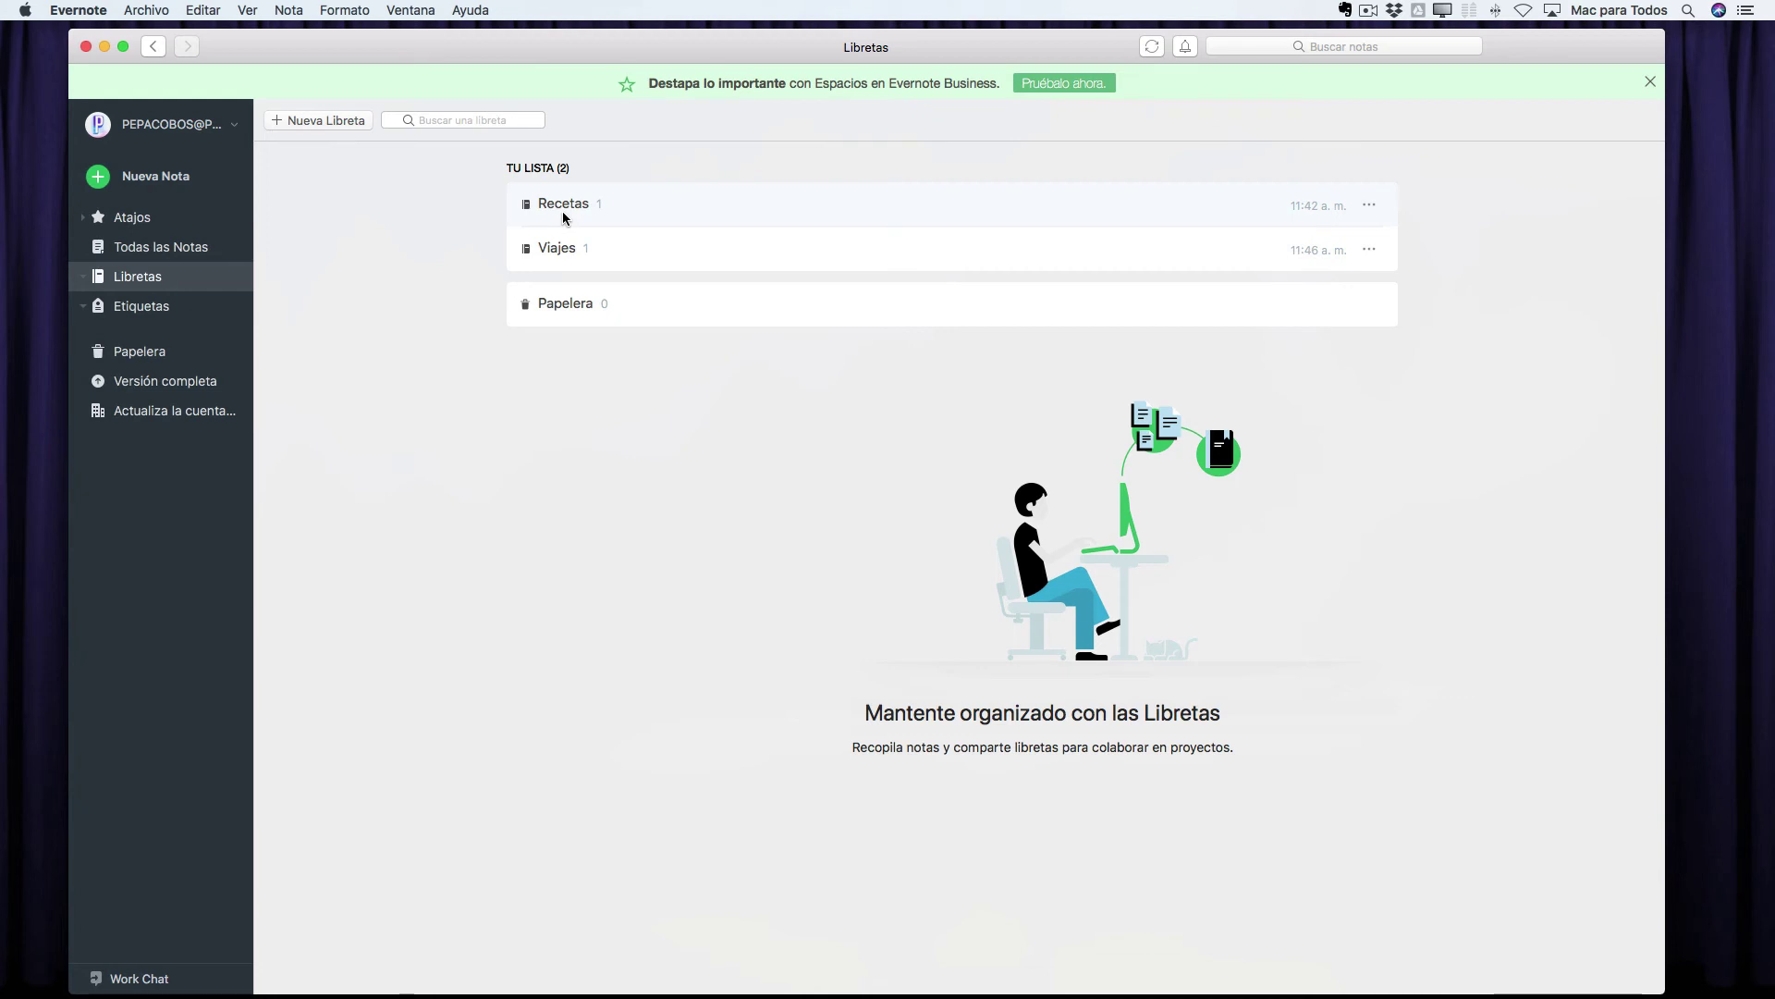
pyautogui.click(316, 118)
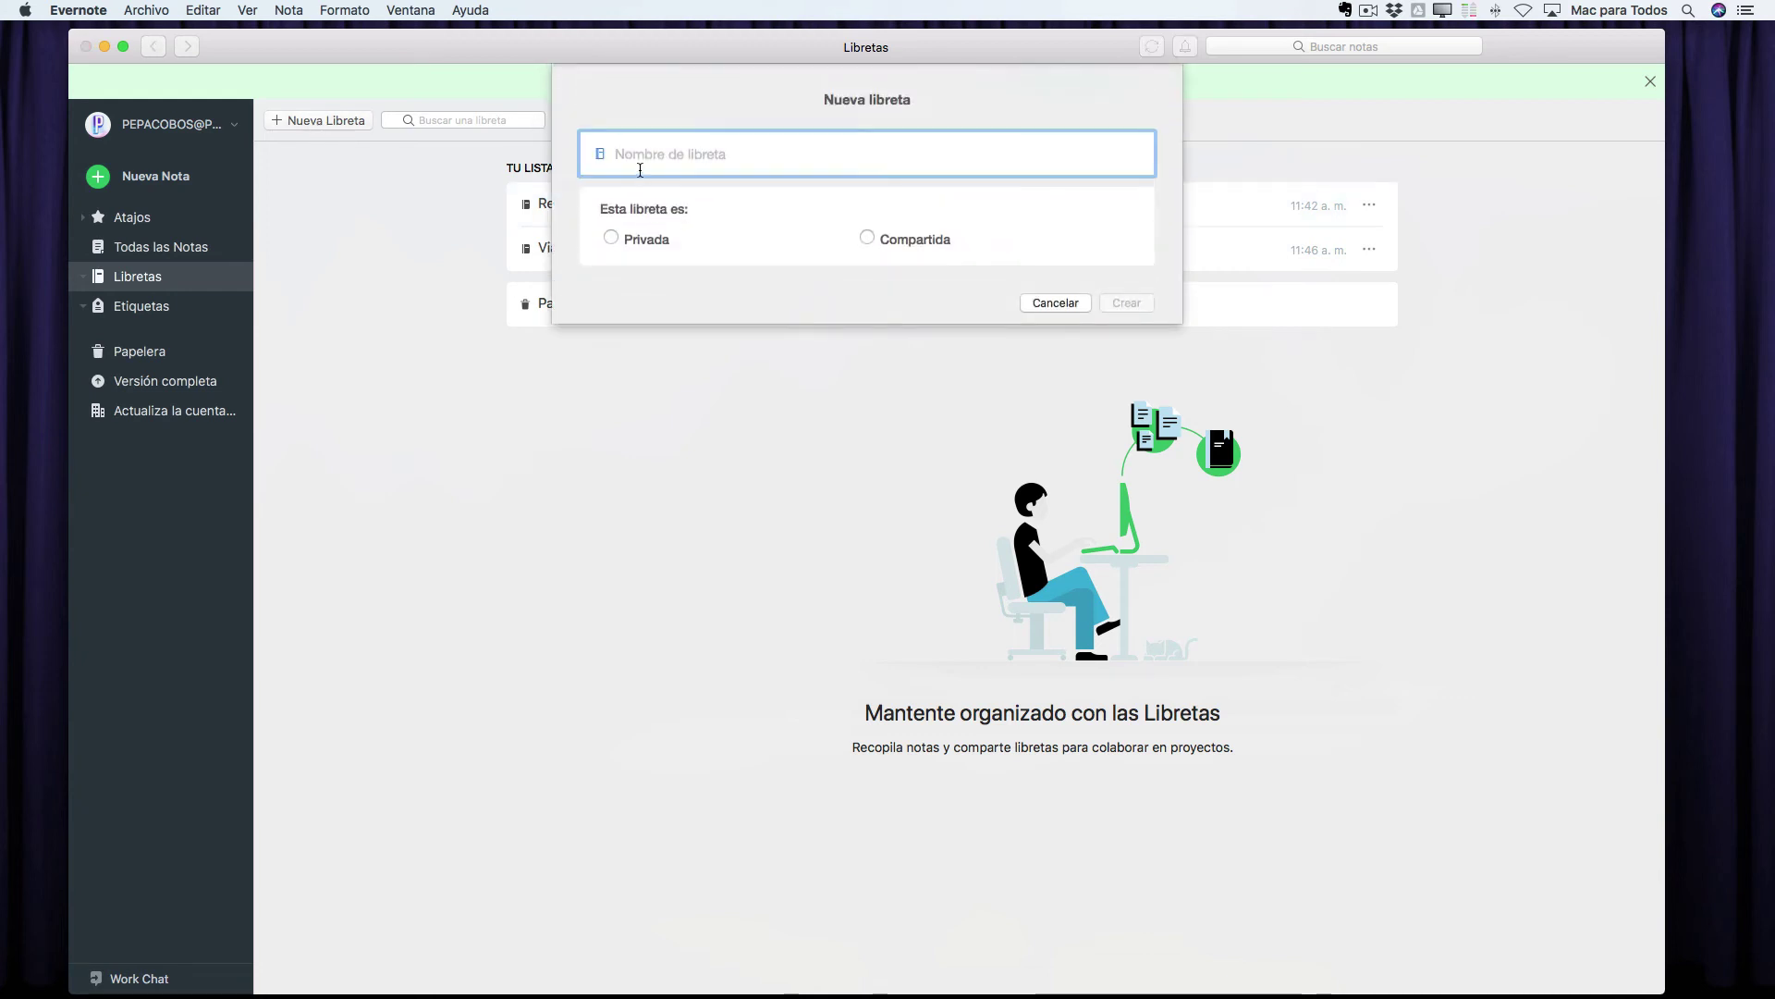
pyautogui.write('Postres')
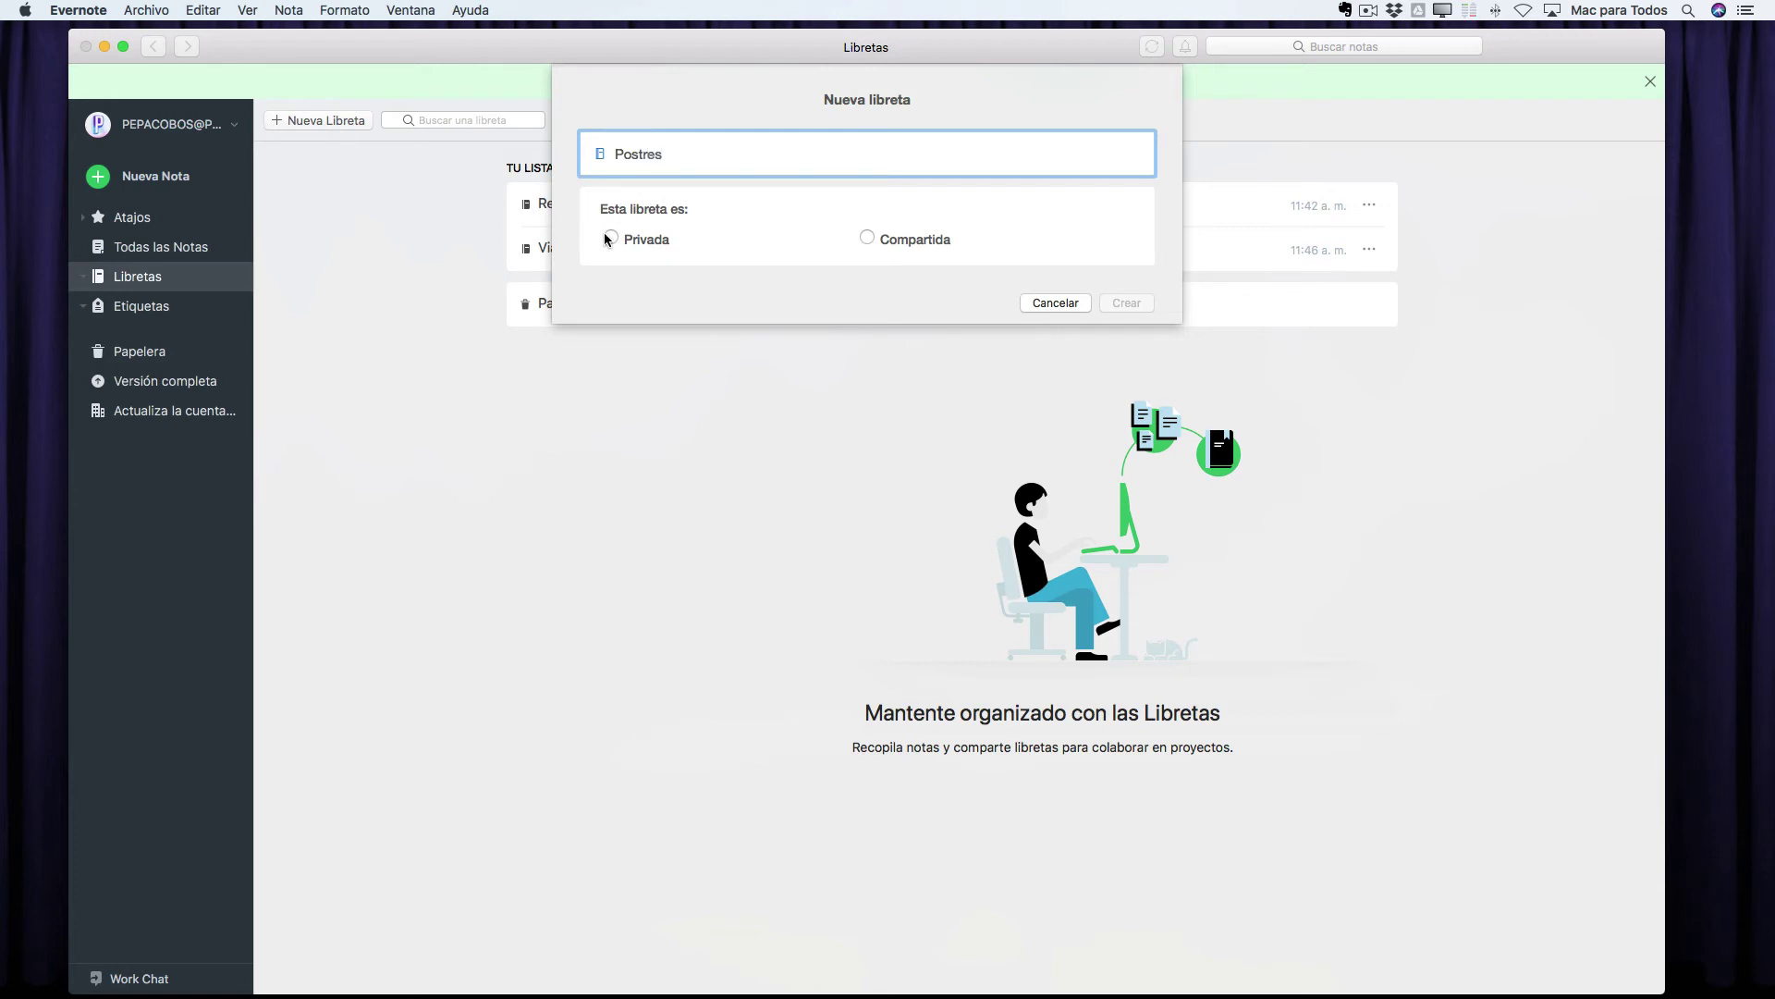
pyautogui.click(611, 237)
pyautogui.click(1130, 351)
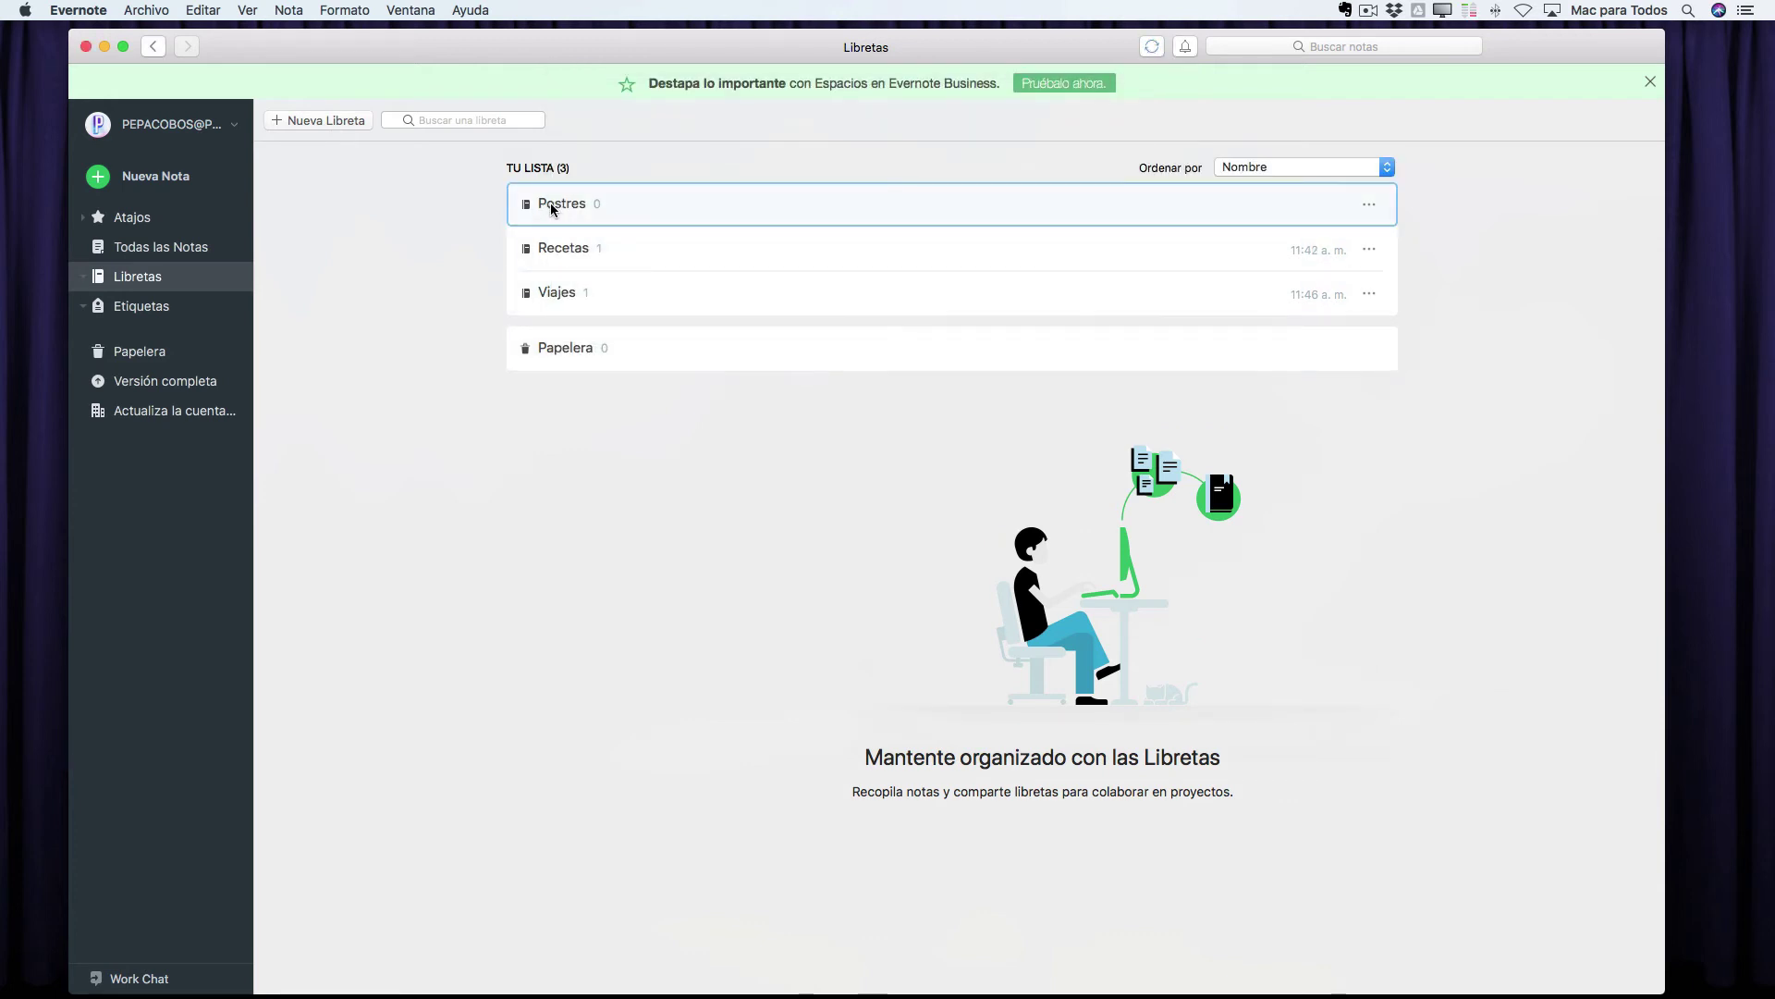
pyautogui.moveTo(525, 209); pyautogui.dragTo(558, 248)
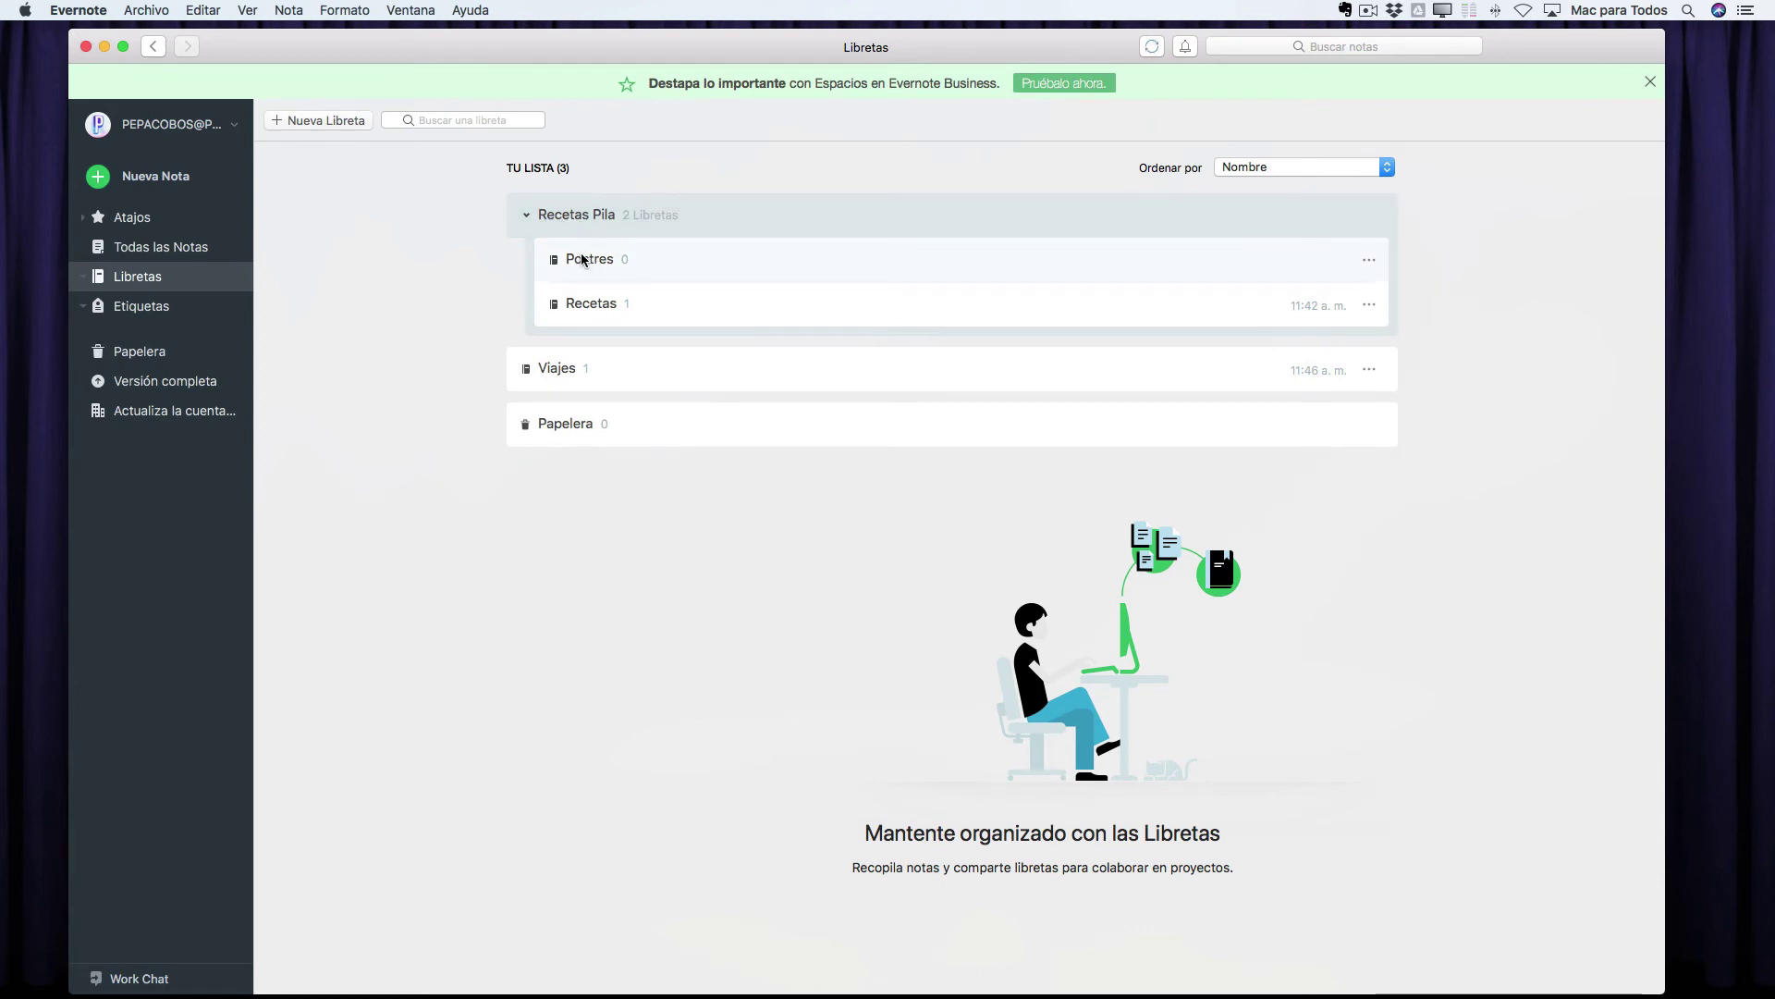
# - Rename the notebook stack holding Postres and Recetas as "Recetas"
pyautogui.click(573, 216)
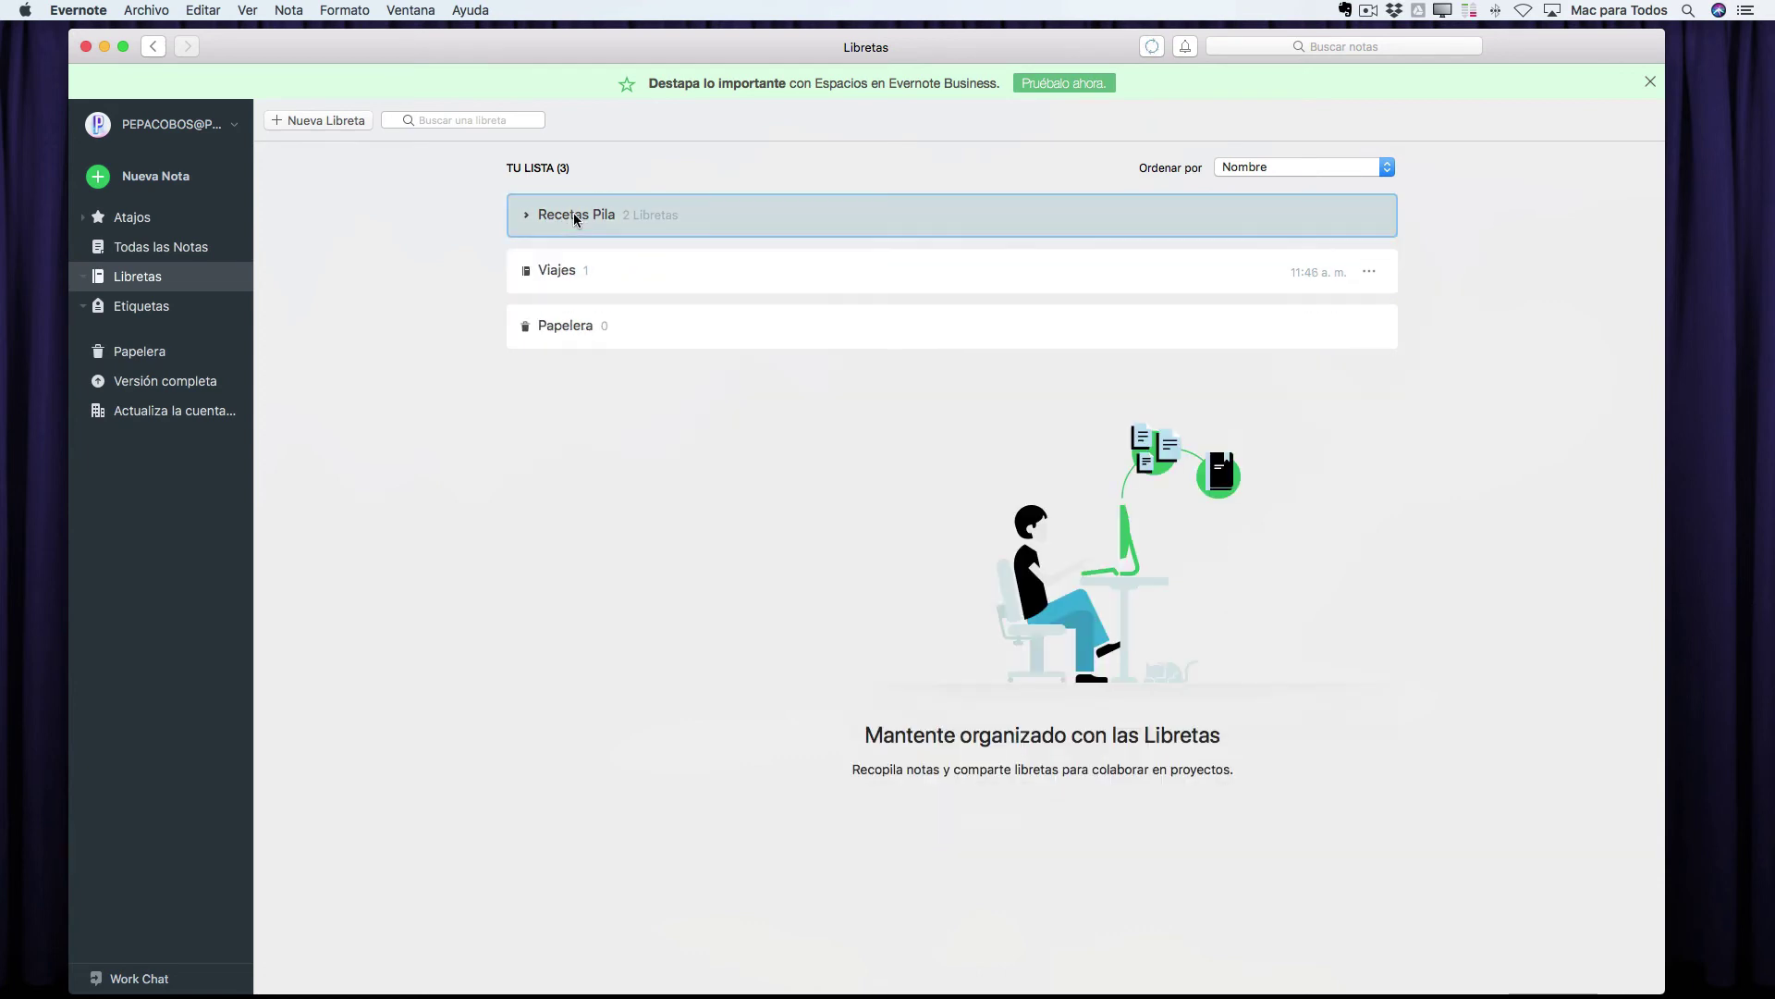
pyautogui.click(596, 213)
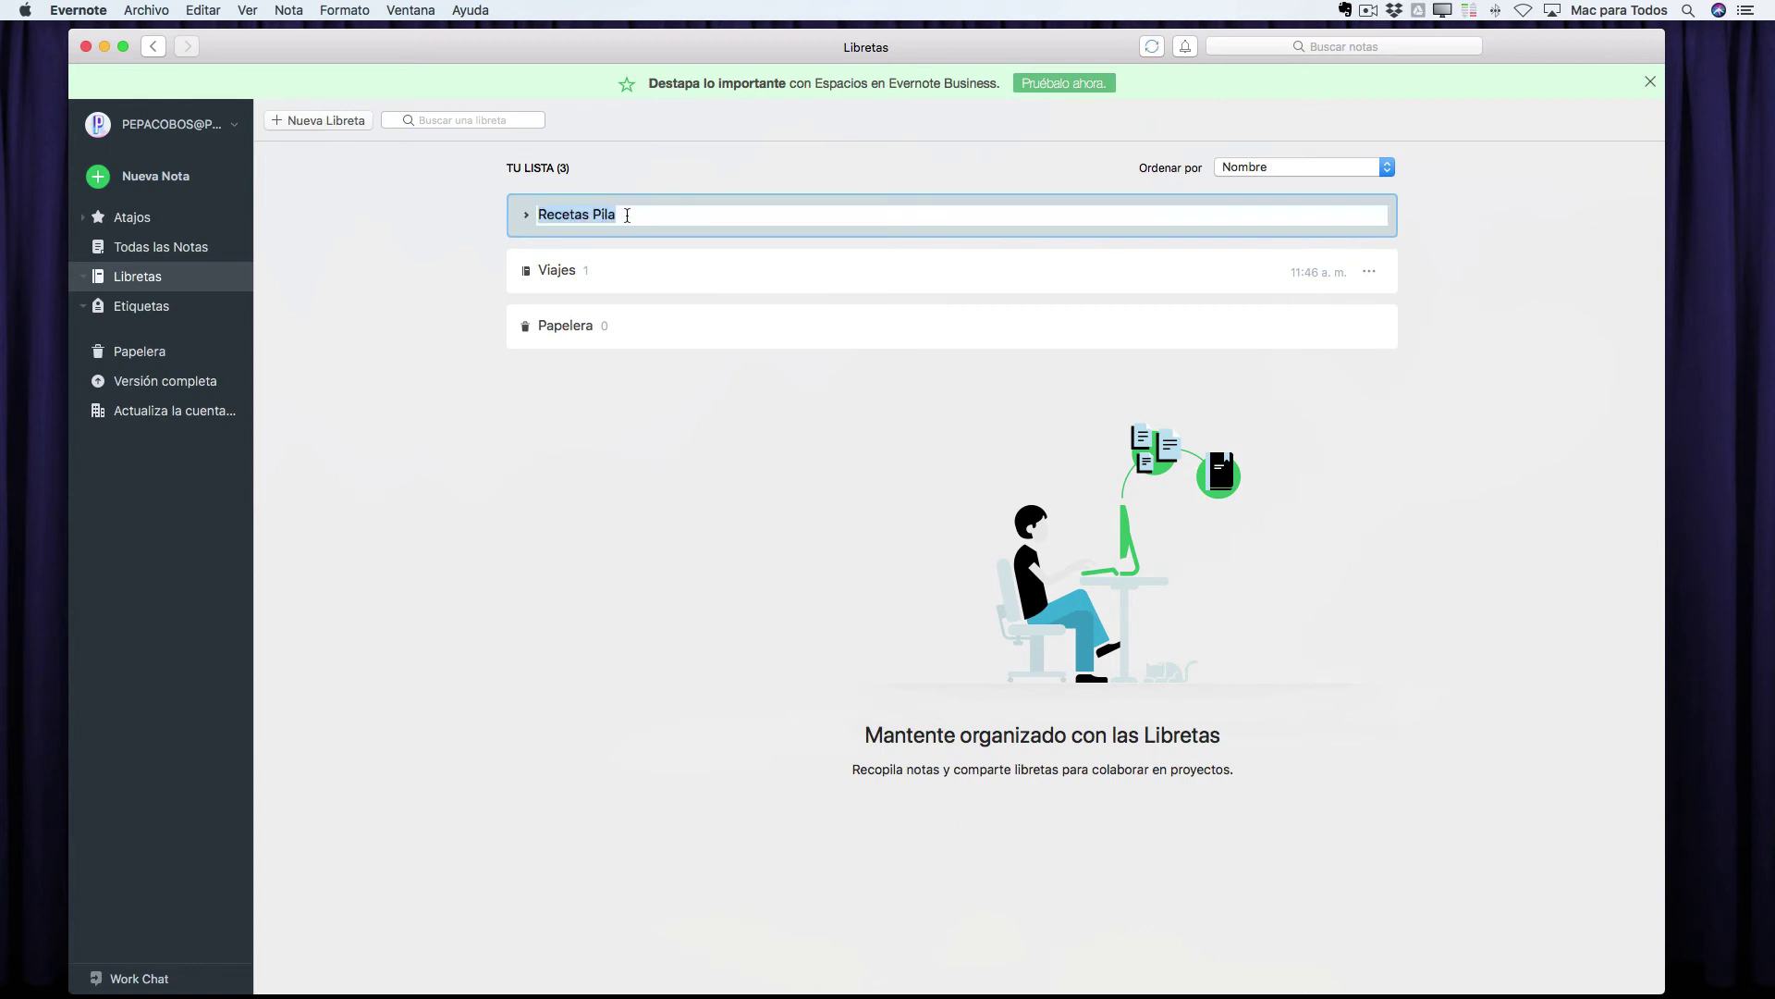
pyautogui.click(627, 216)
pyautogui.press('BackSpace')
pyautogui.press('BackSpace')
pyautogui.press('BackSpace')
pyautogui.press('BackSpace')
pyautogui.press('BackSpace')
pyautogui.press('Return')
# - Rename the Recetas notebook inside the Recetas stack as "Priemros Platos"
pyautogui.click(526, 215)
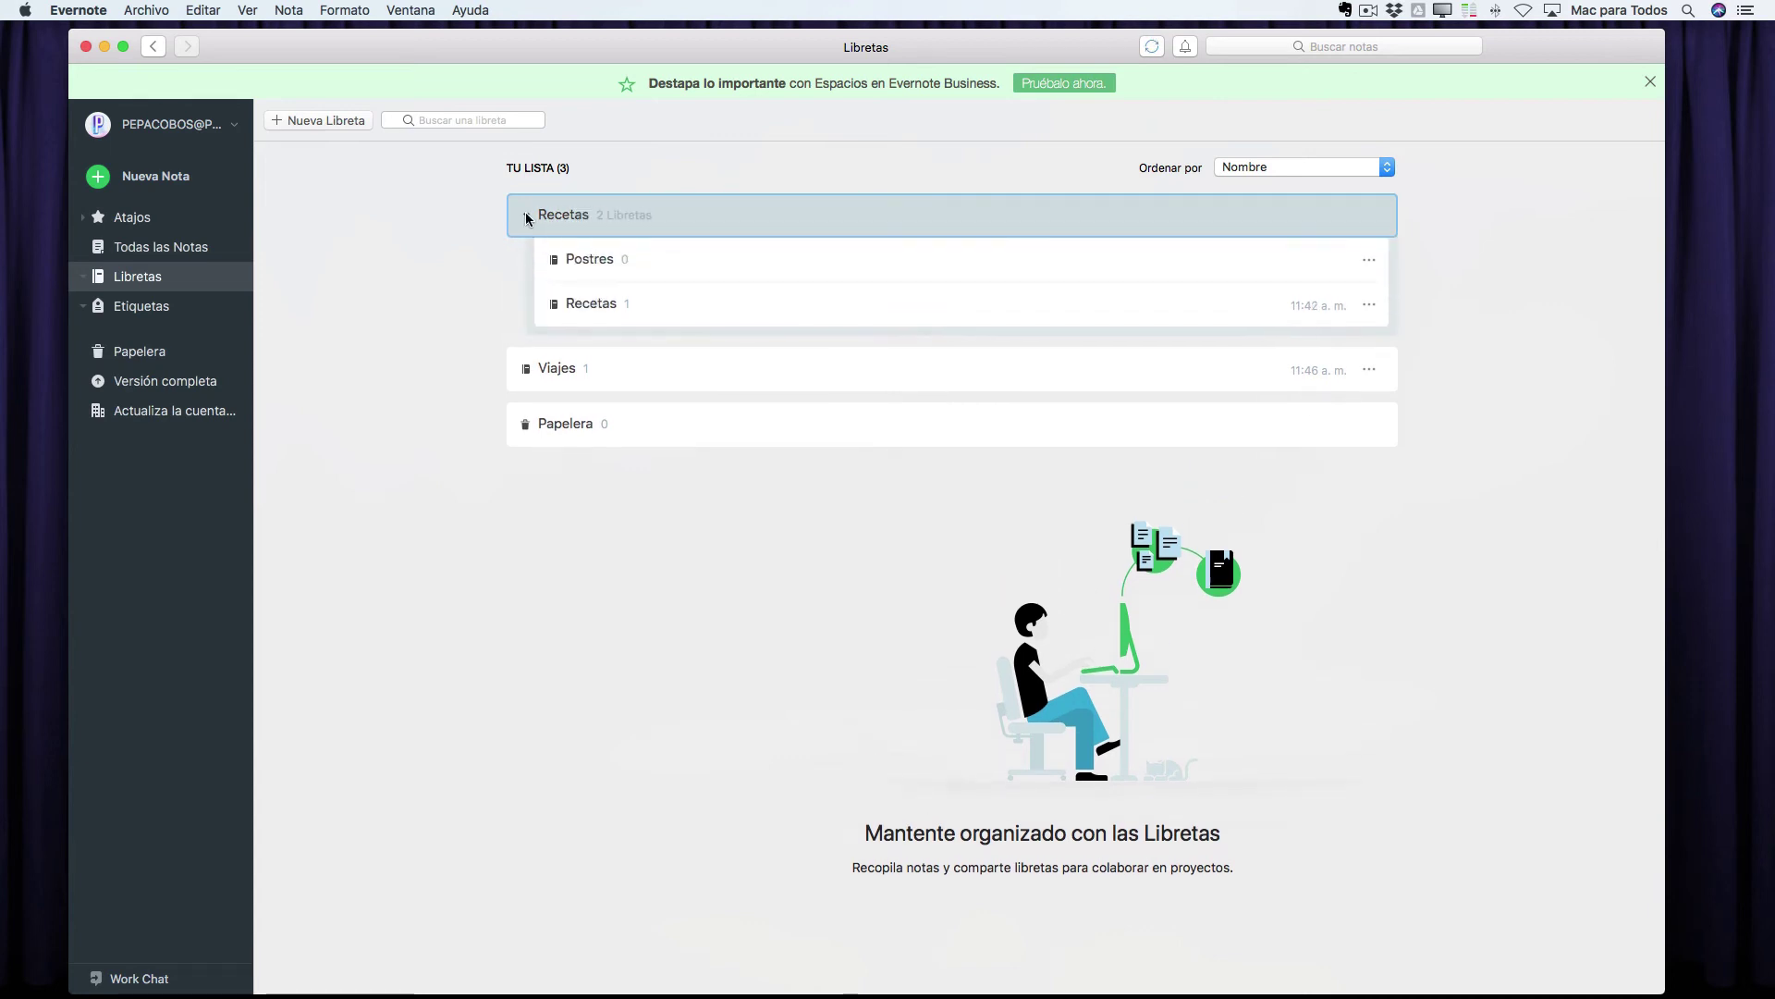
pyautogui.doubleClick(591, 302)
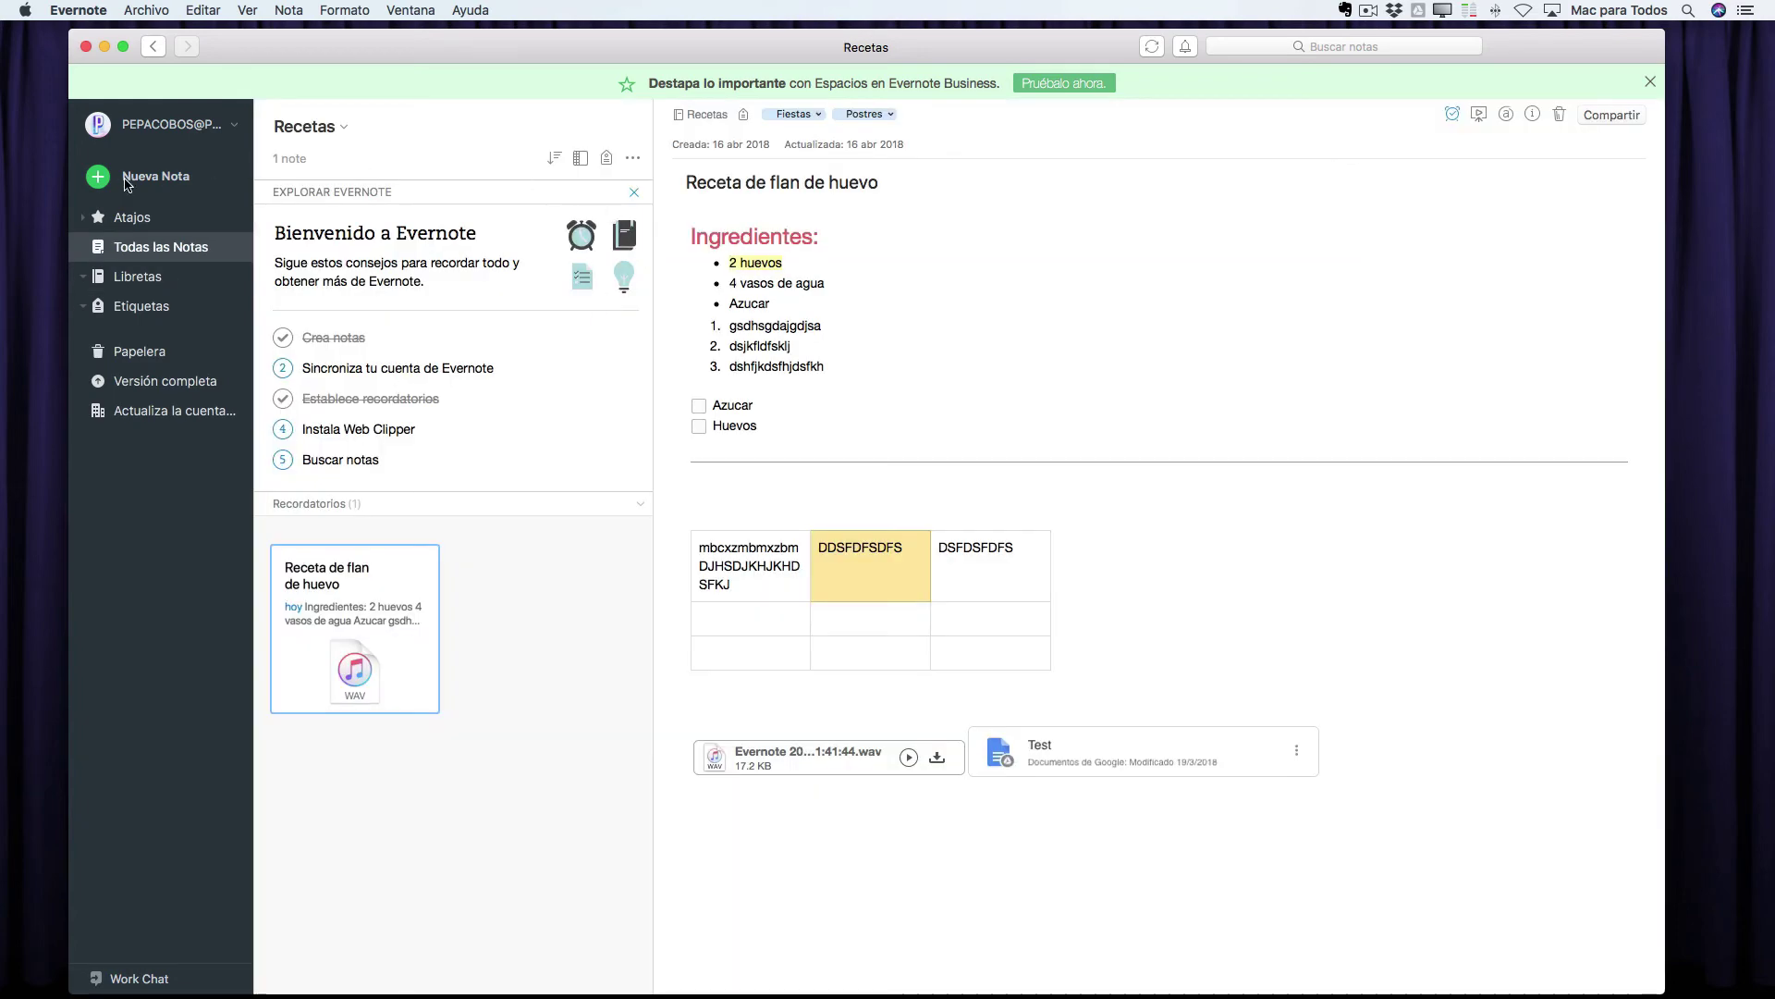
pyautogui.click(139, 275)
pyautogui.click(595, 306)
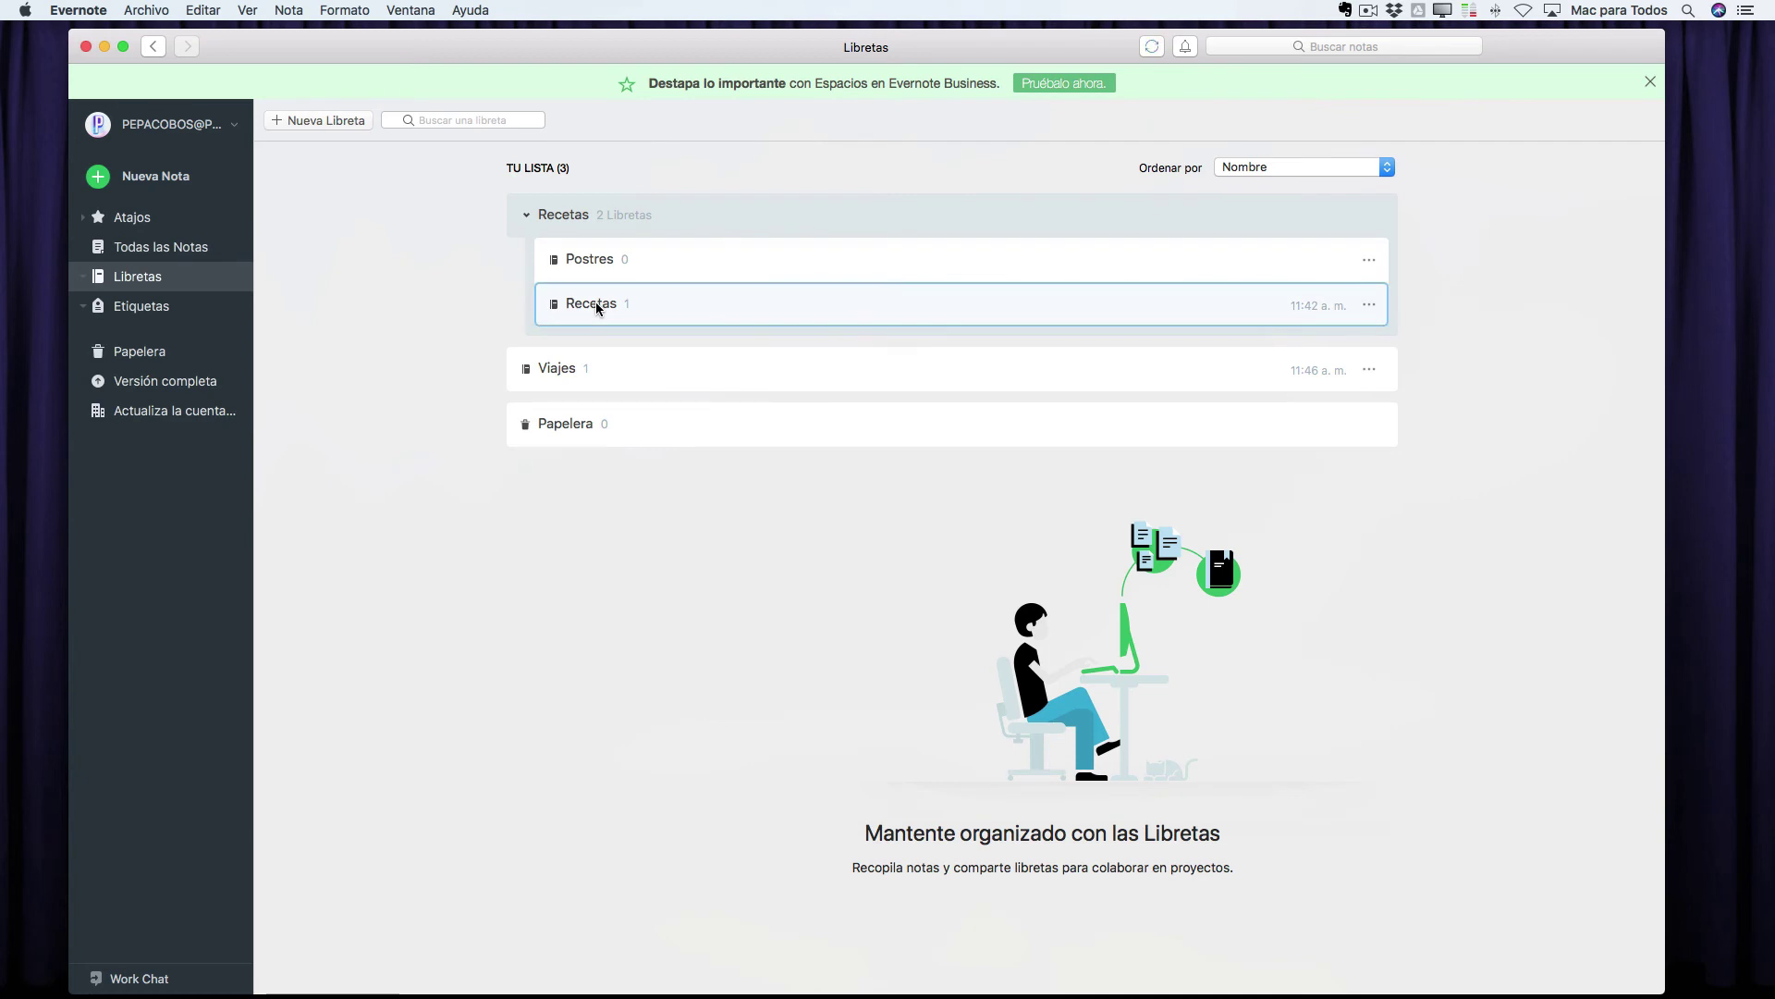
pyautogui.rightClick(595, 307)
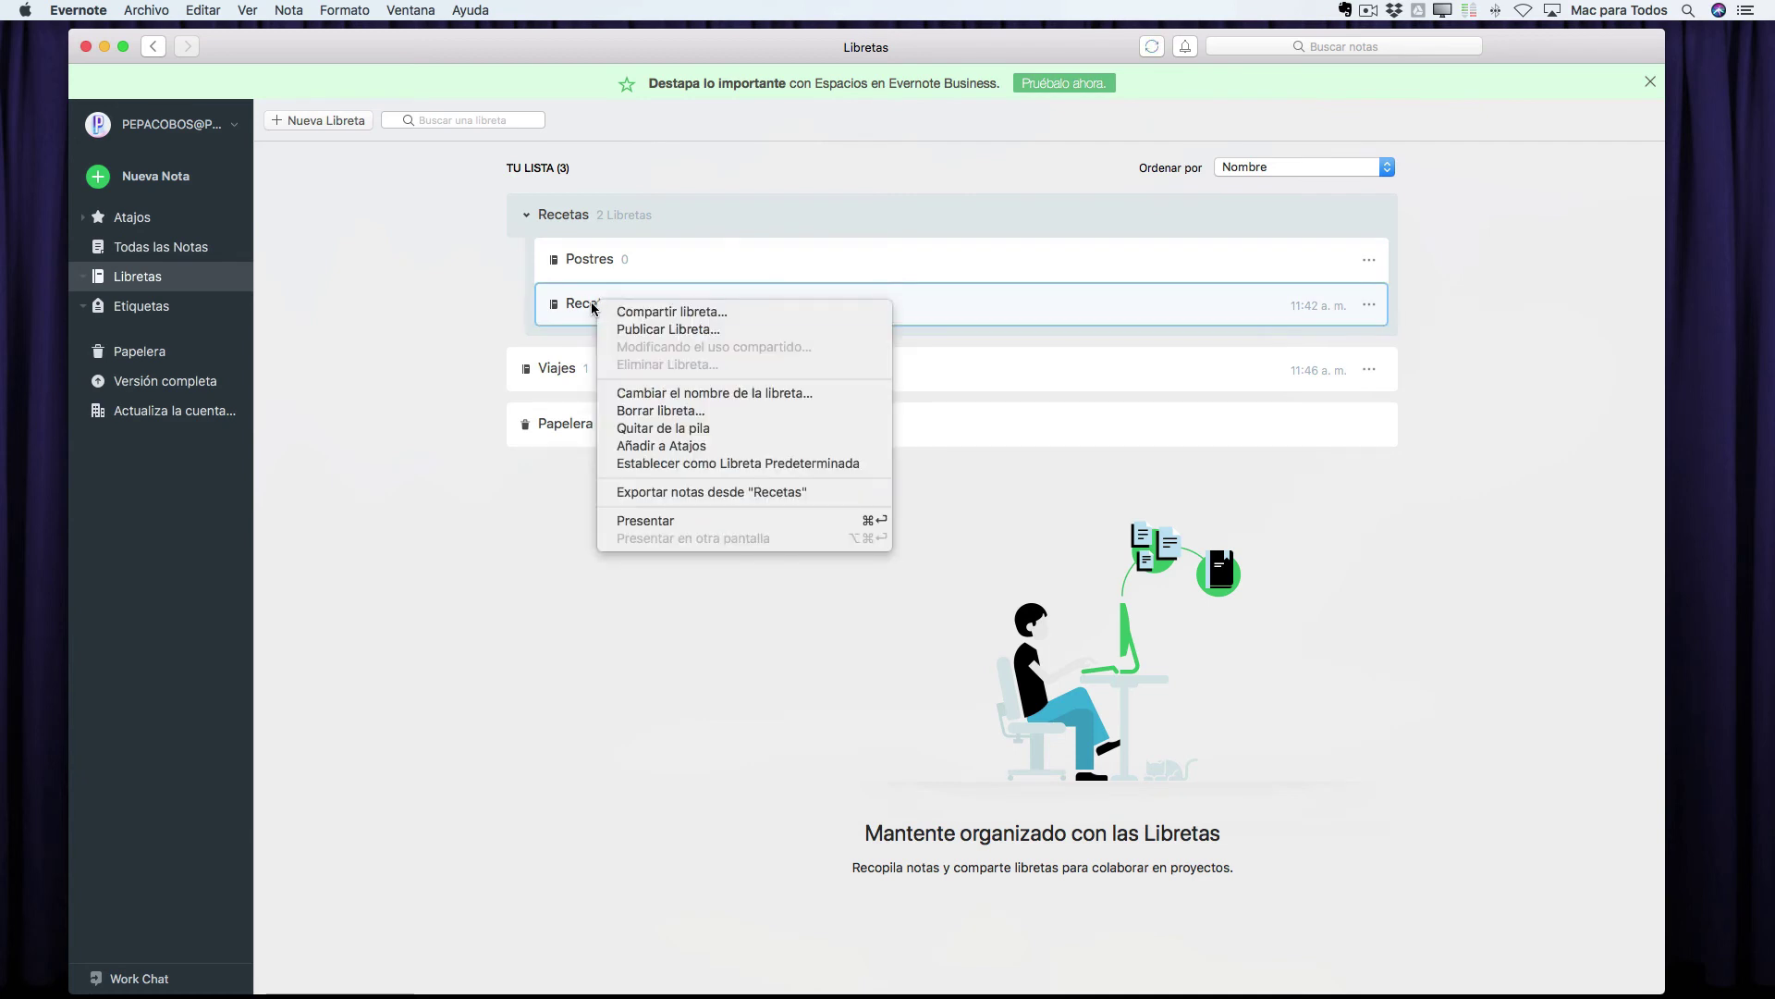
pyautogui.click(679, 394)
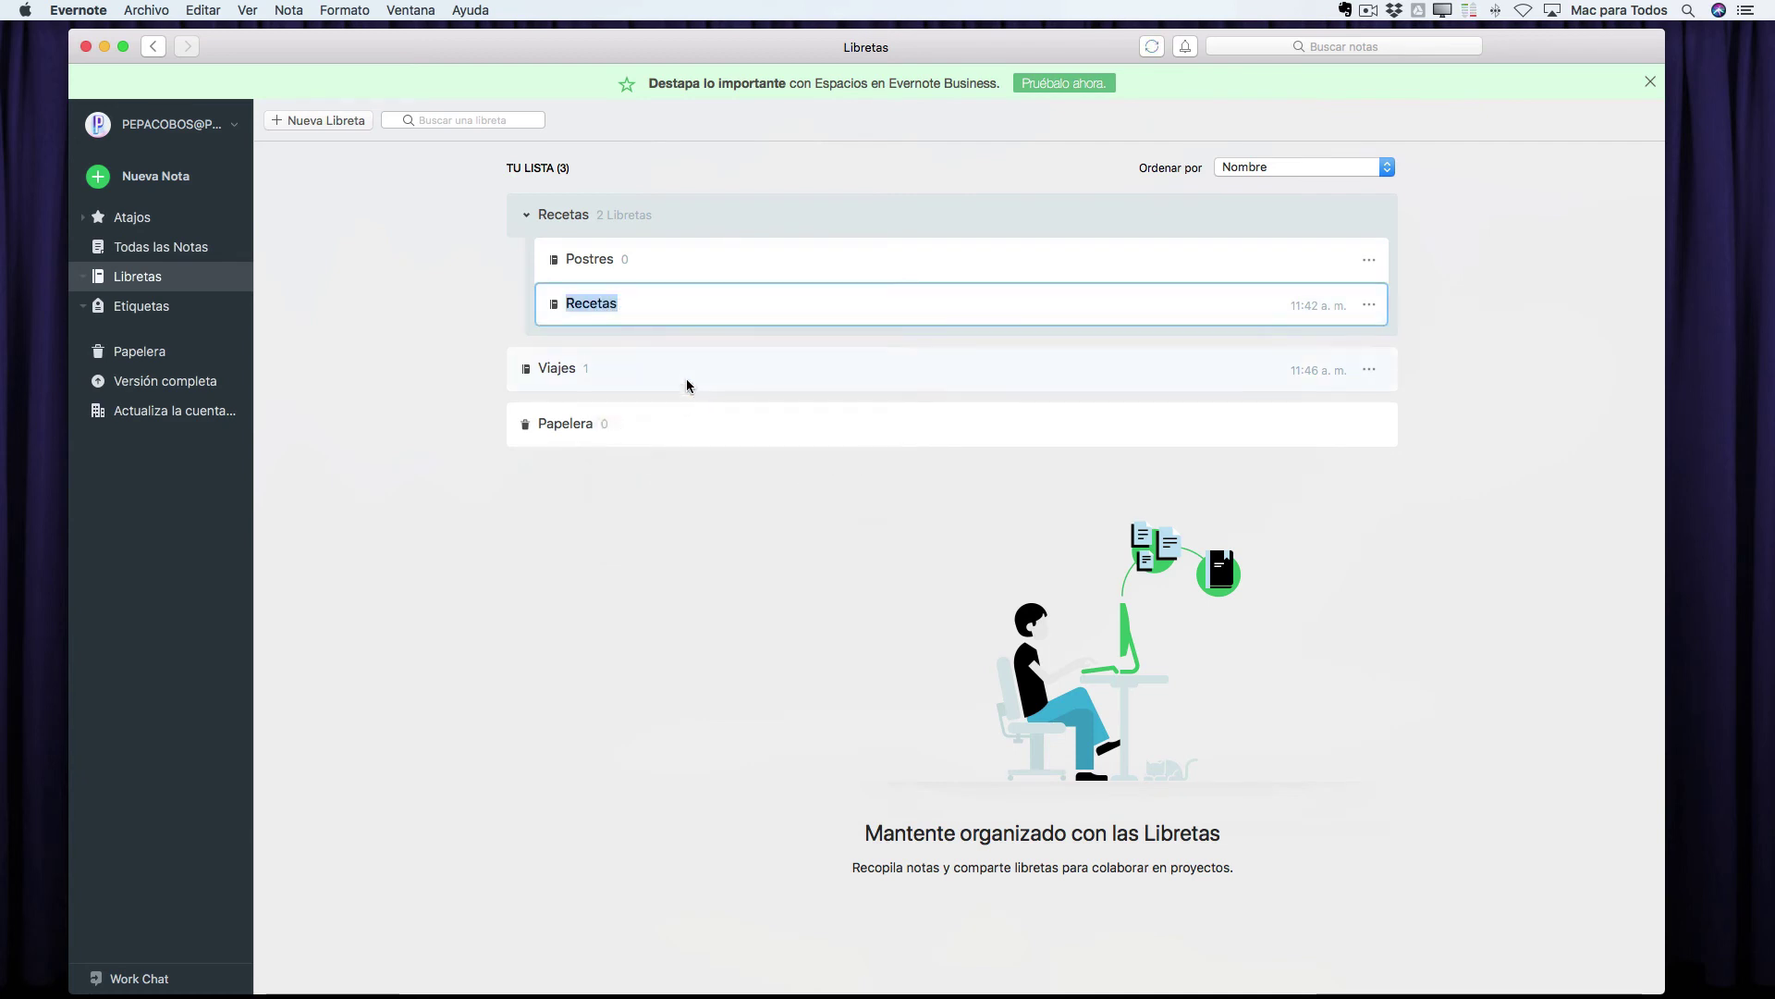
pyautogui.write('Priemr')
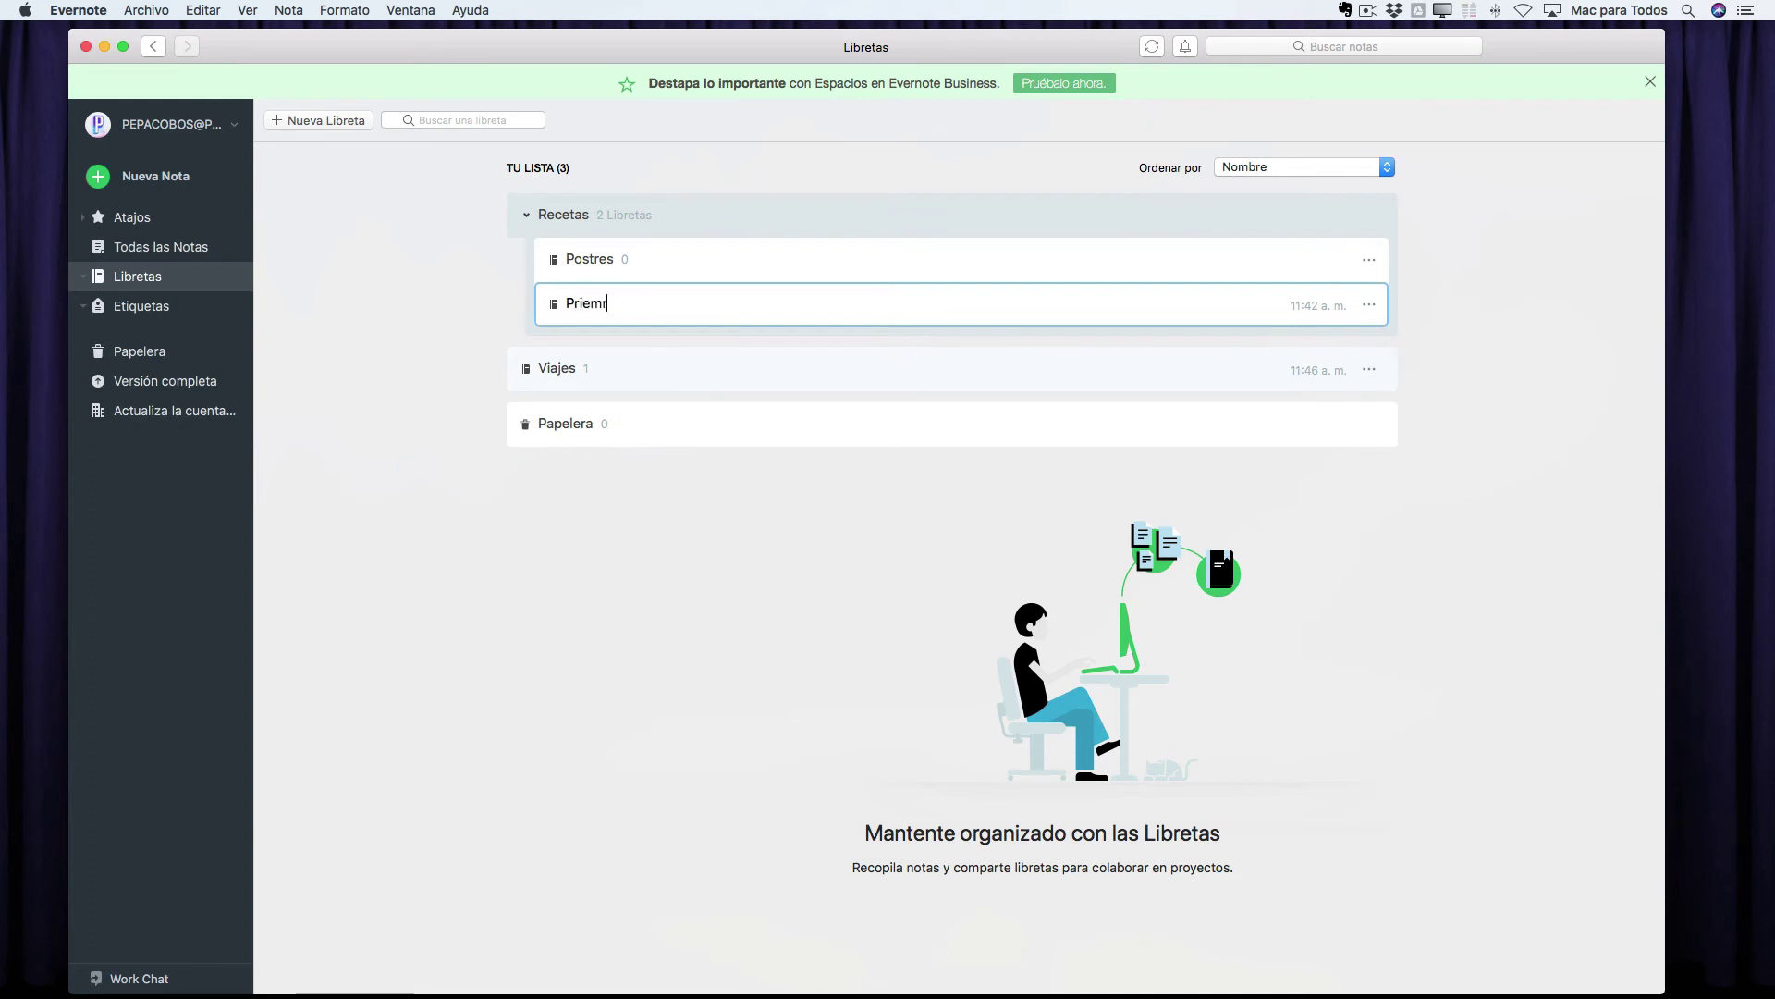
pyautogui.write('os Platos')
pyautogui.press('Return')
# - Collapse and expand the Recetas stack to check the notebooks grouped in it
pyautogui.click(527, 217)
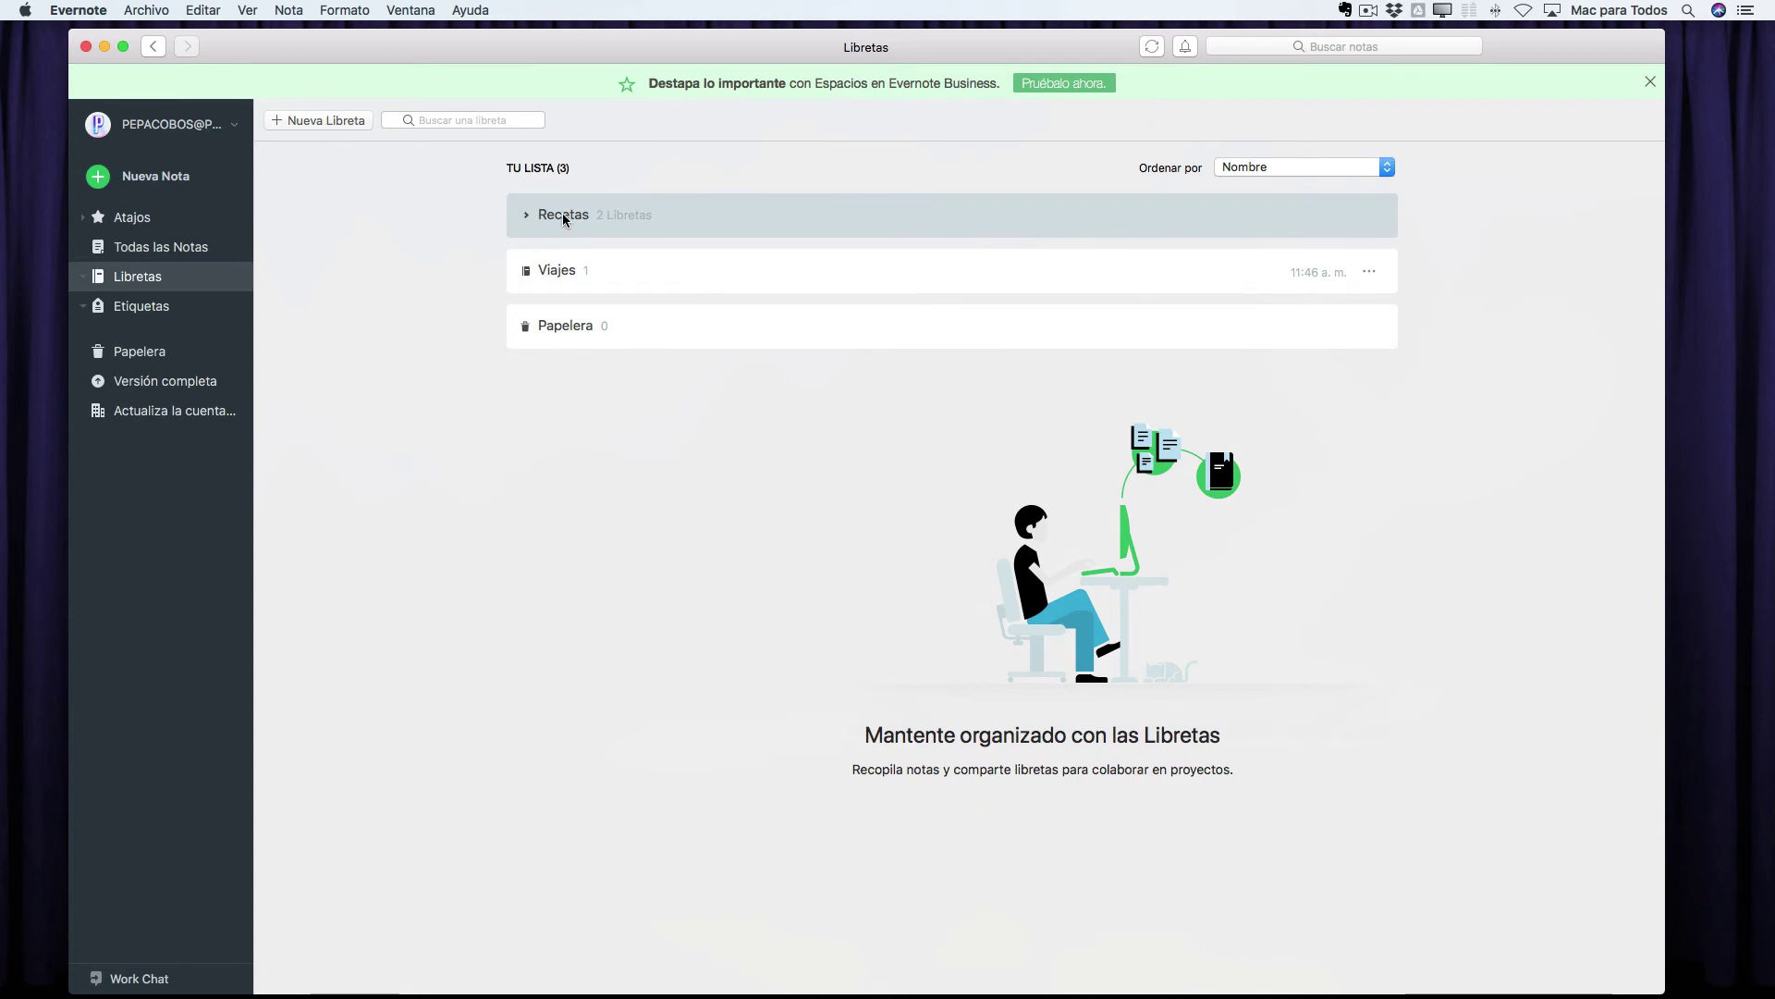
pyautogui.click(527, 216)
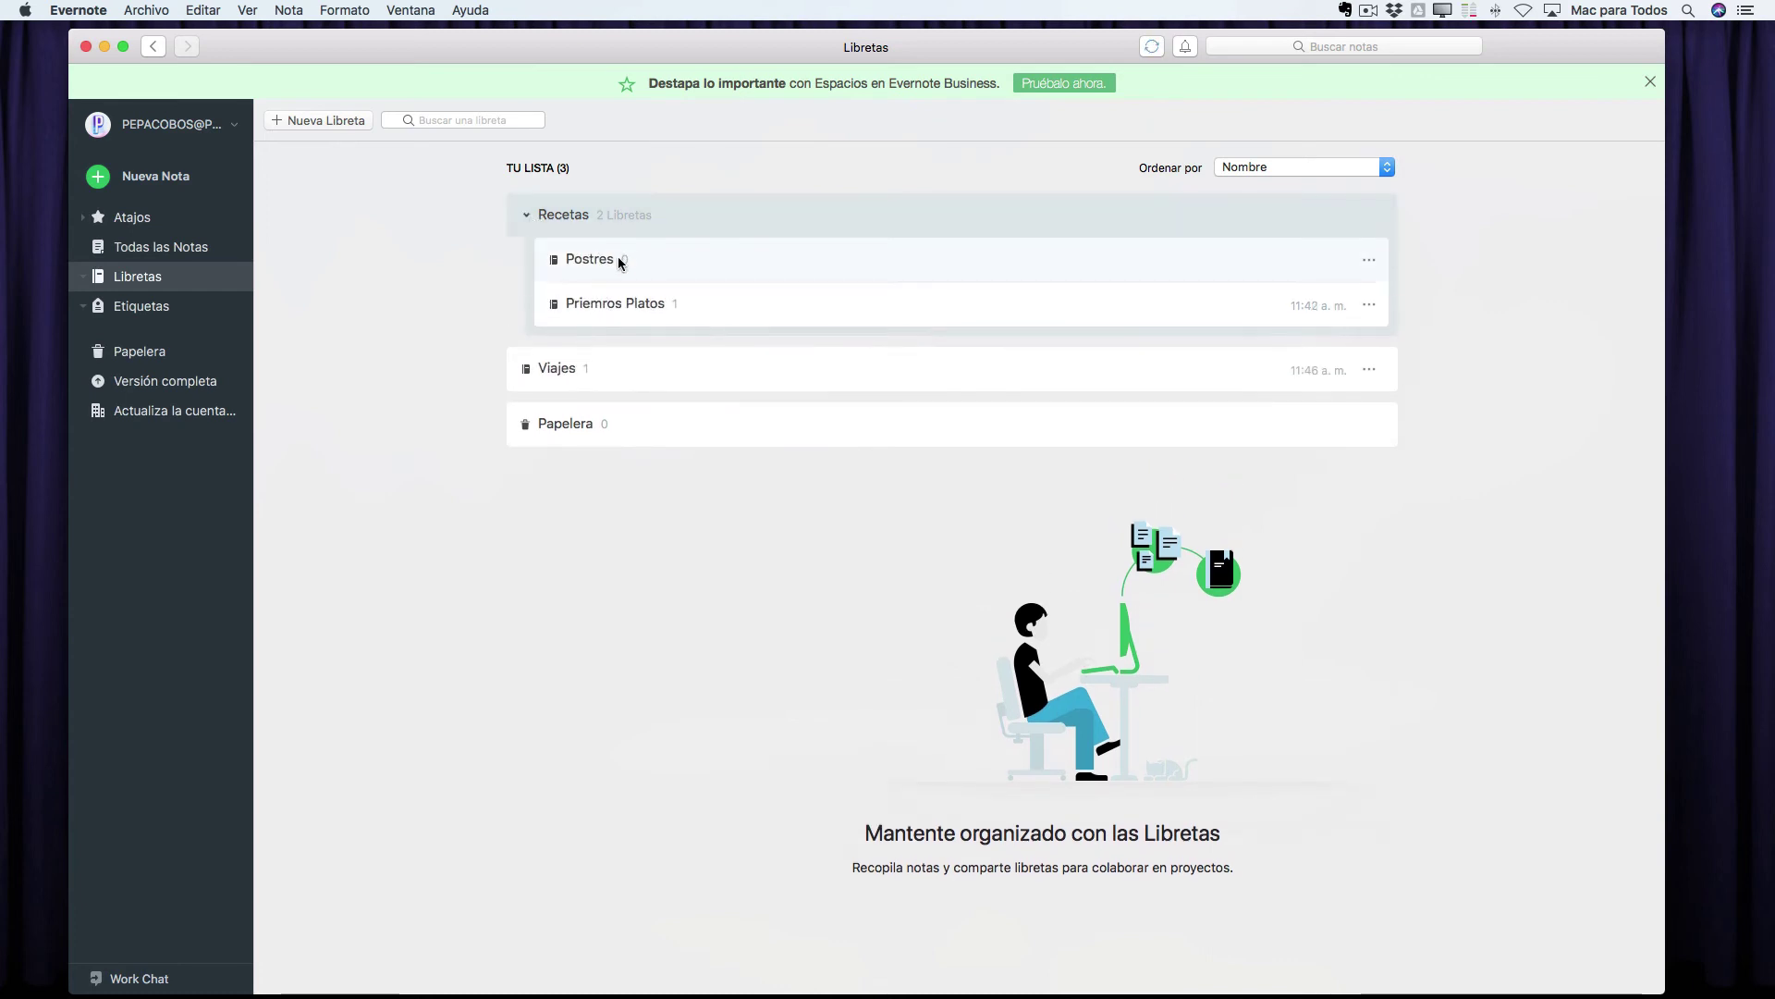
pyautogui.click(527, 218)
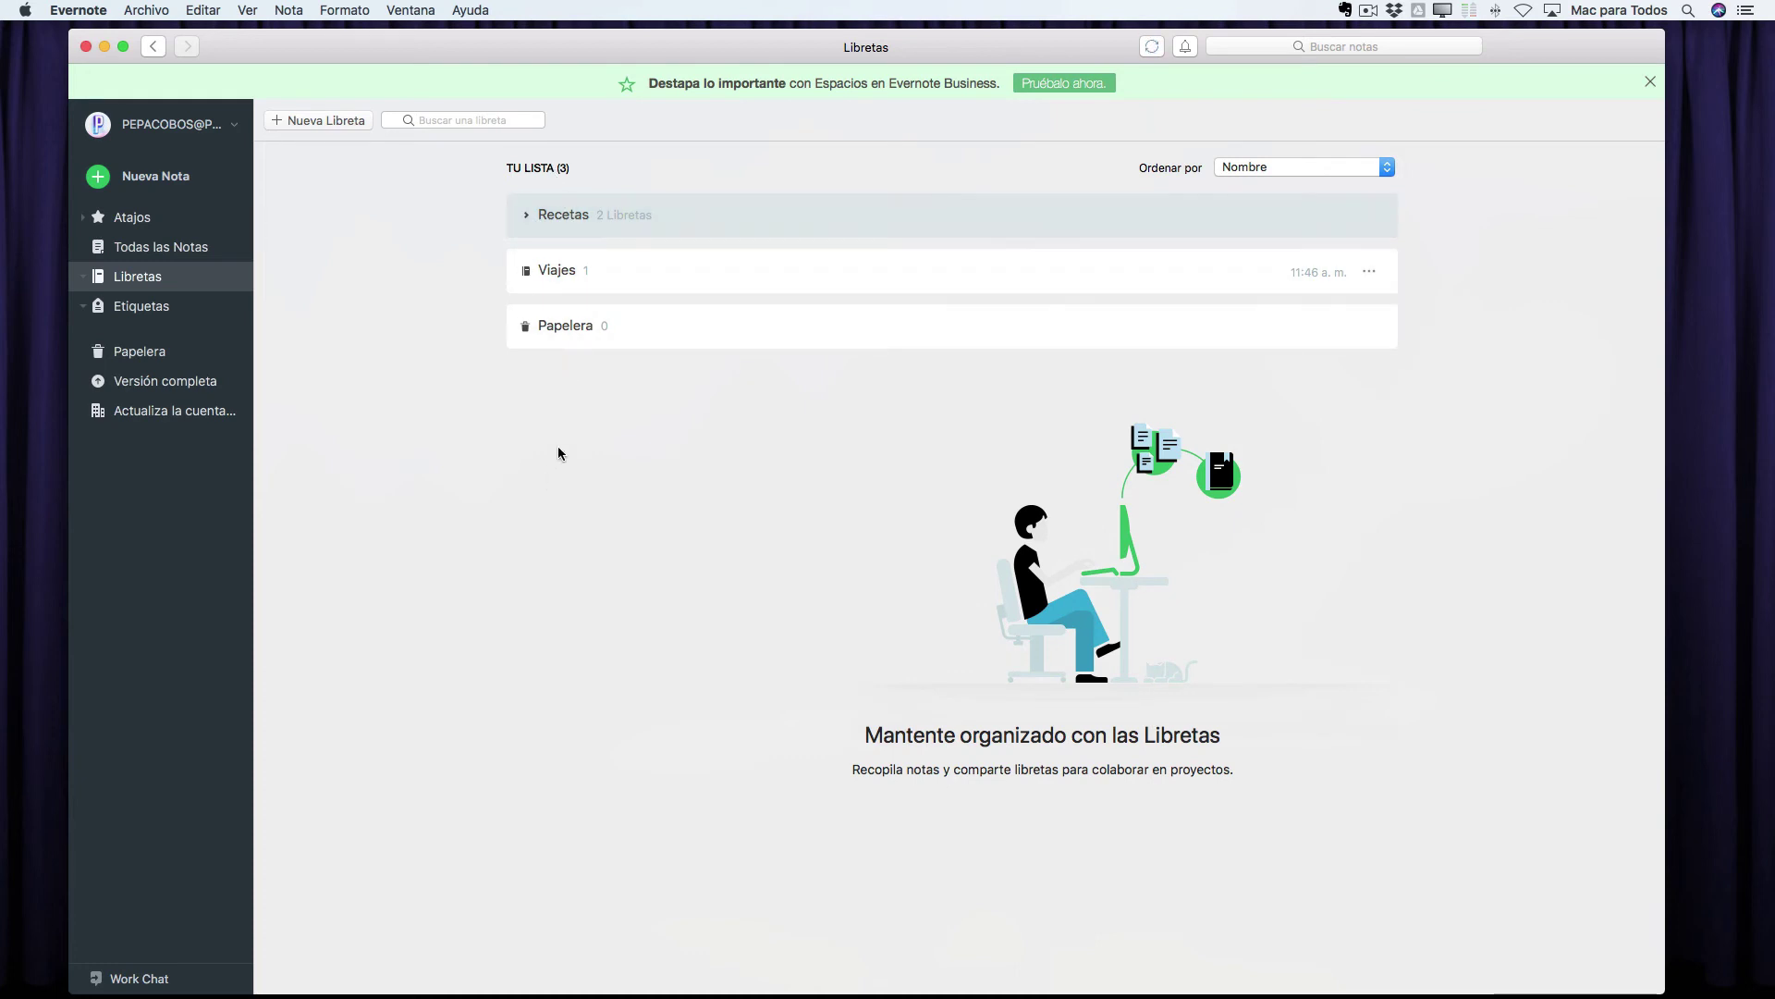
pyautogui.click(524, 215)
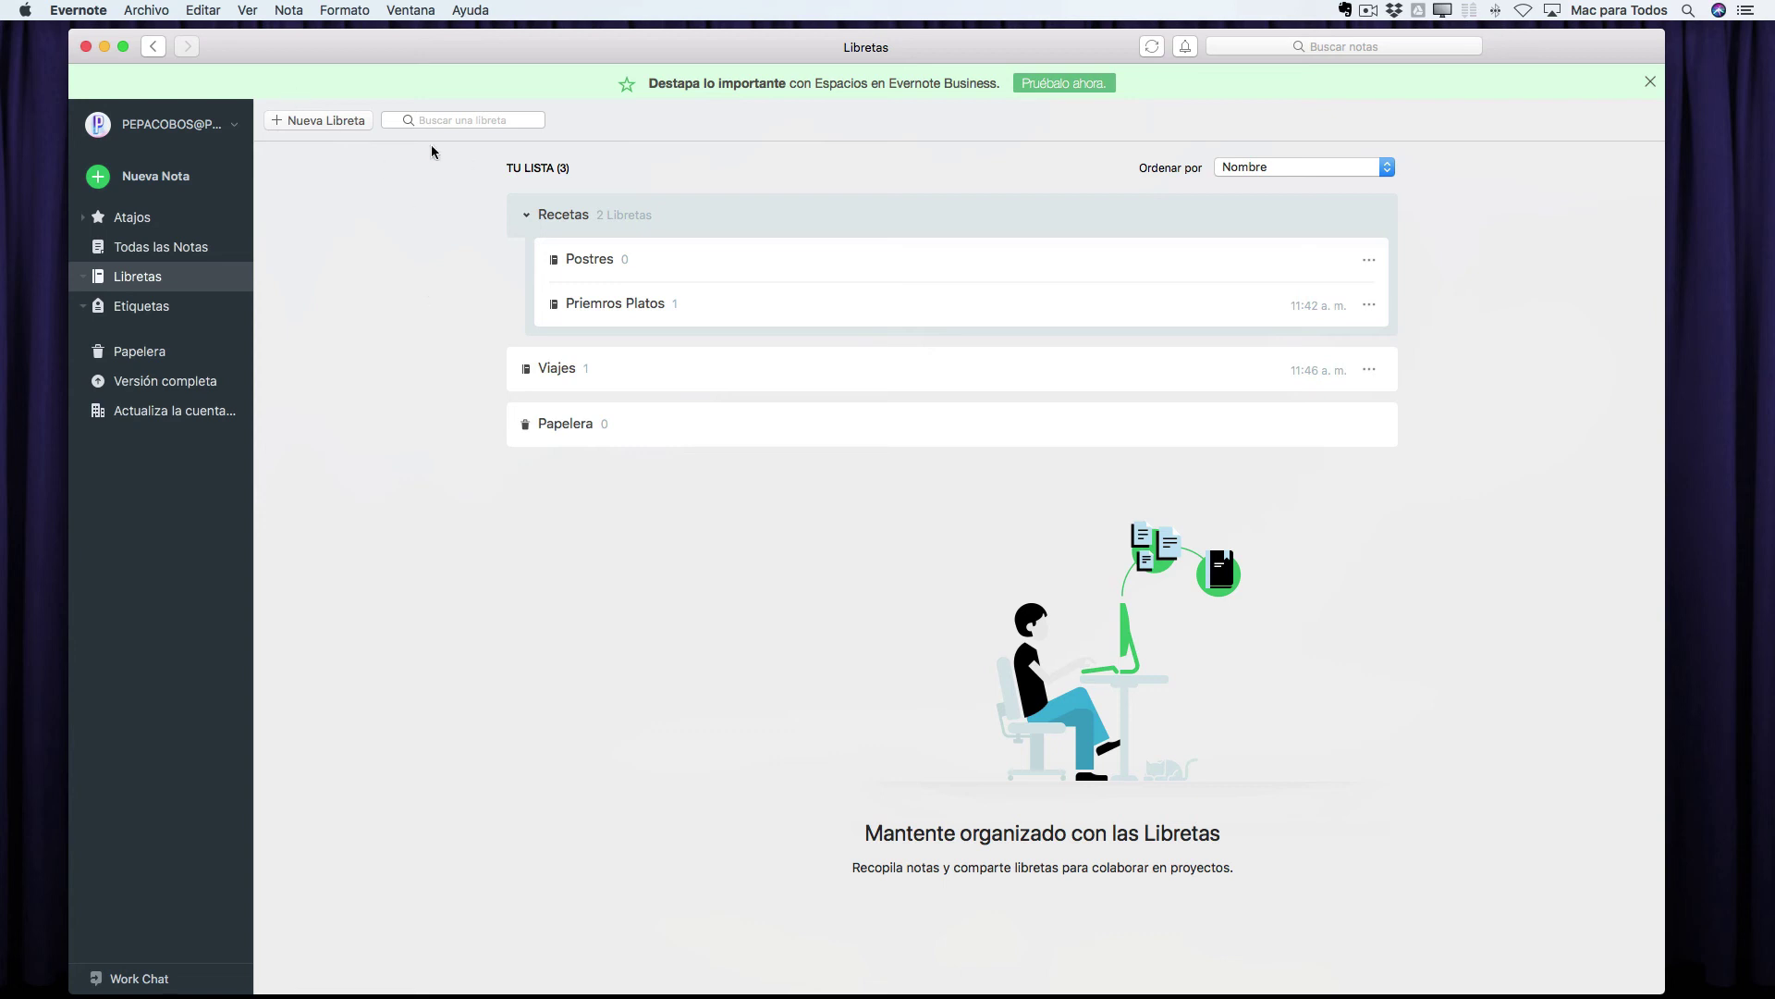
# - View the comparison of the Basic, Premium and Business plans and close it
pyautogui.click(161, 387)
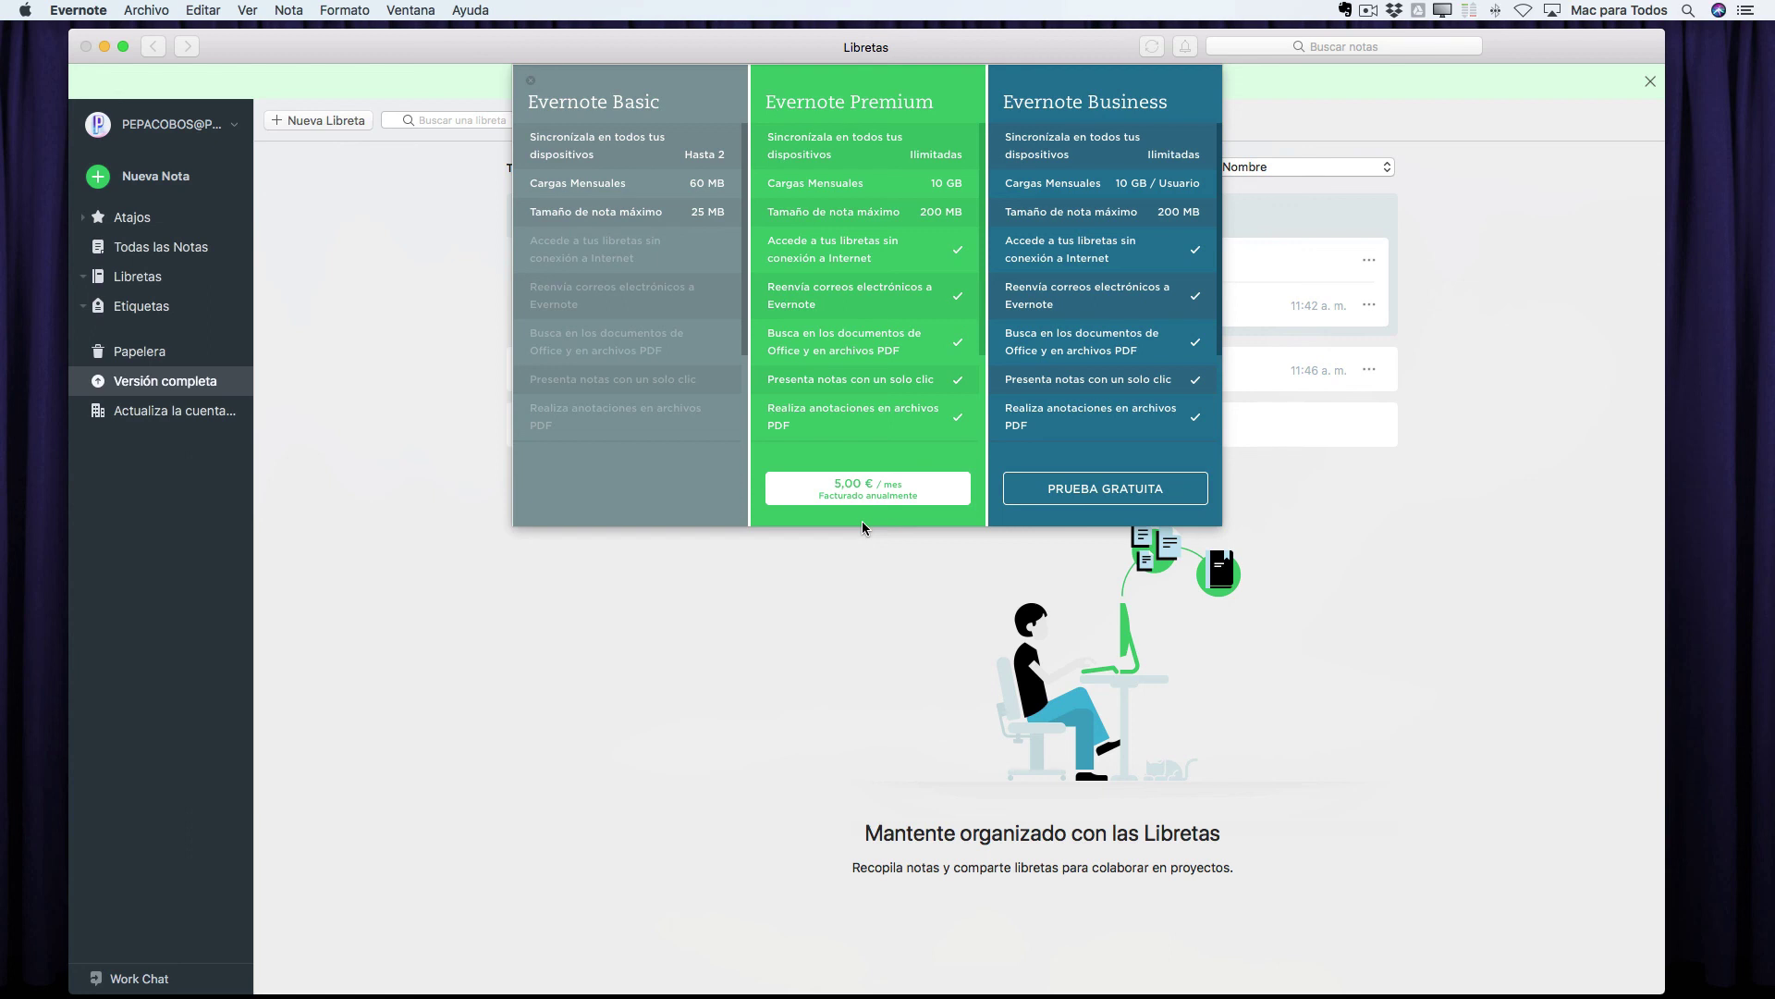
pyautogui.click(437, 430)
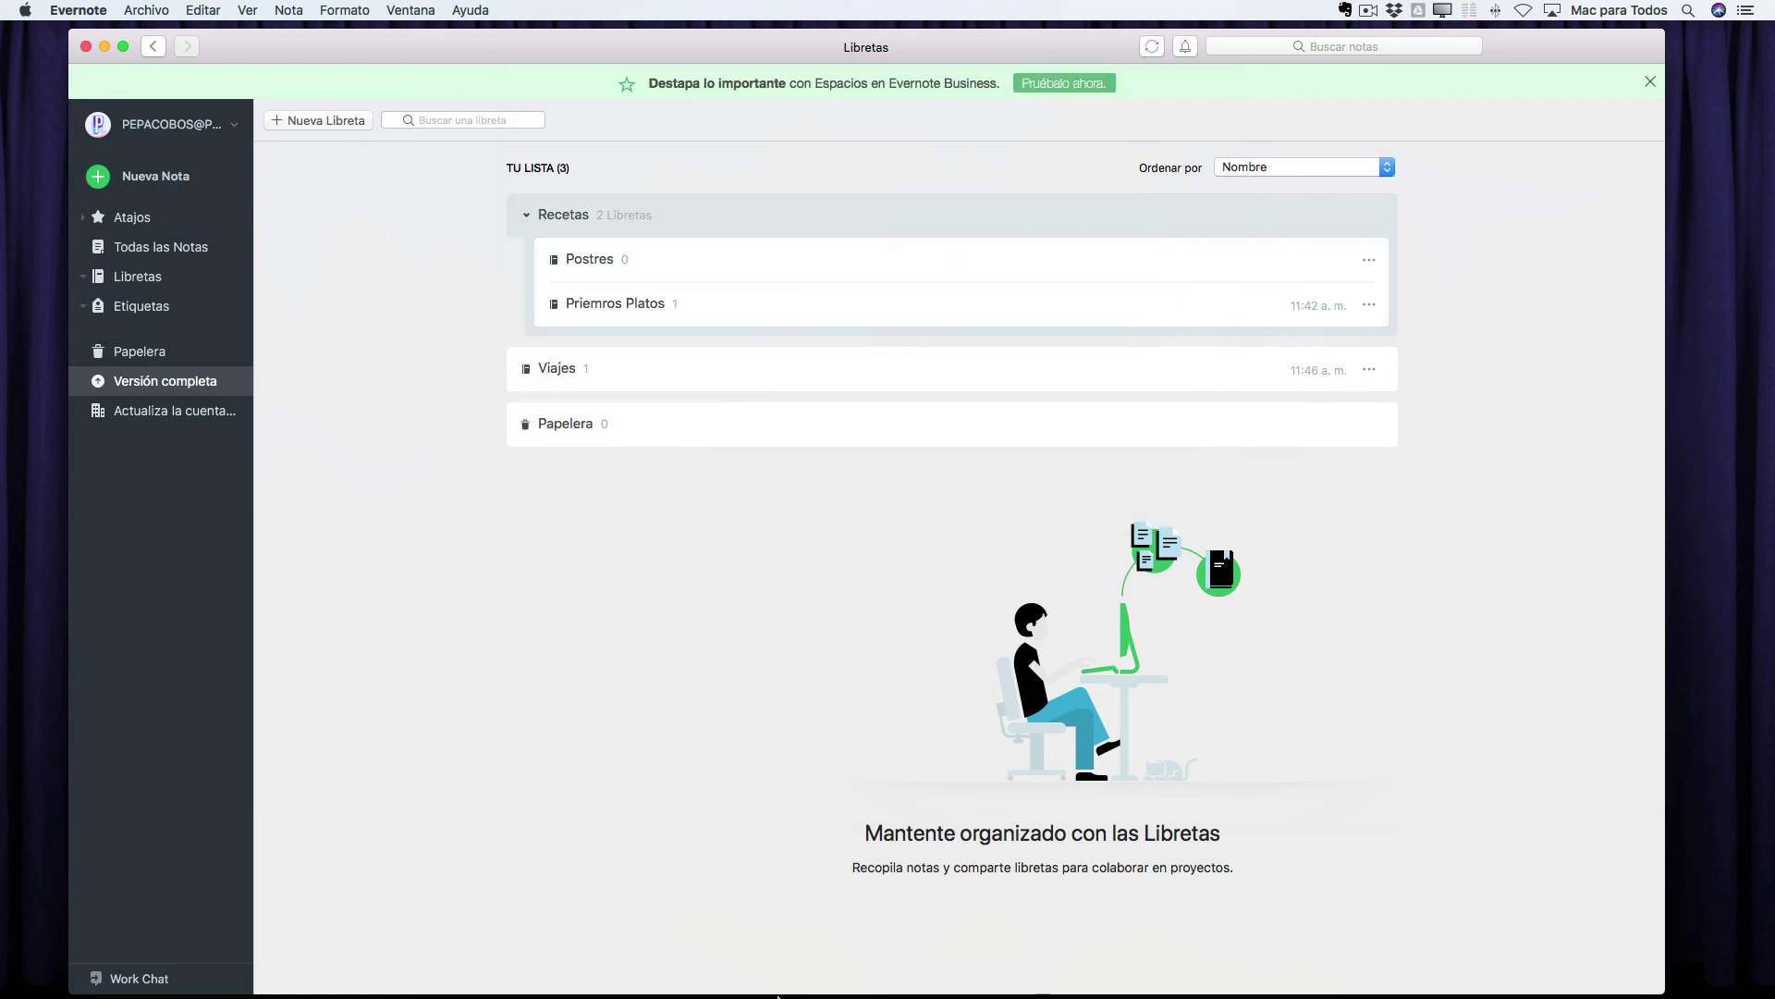
# - Switch to Safari and load evernote.com
pyautogui.moveTo(918, 982)
pyautogui.click(967, 960)
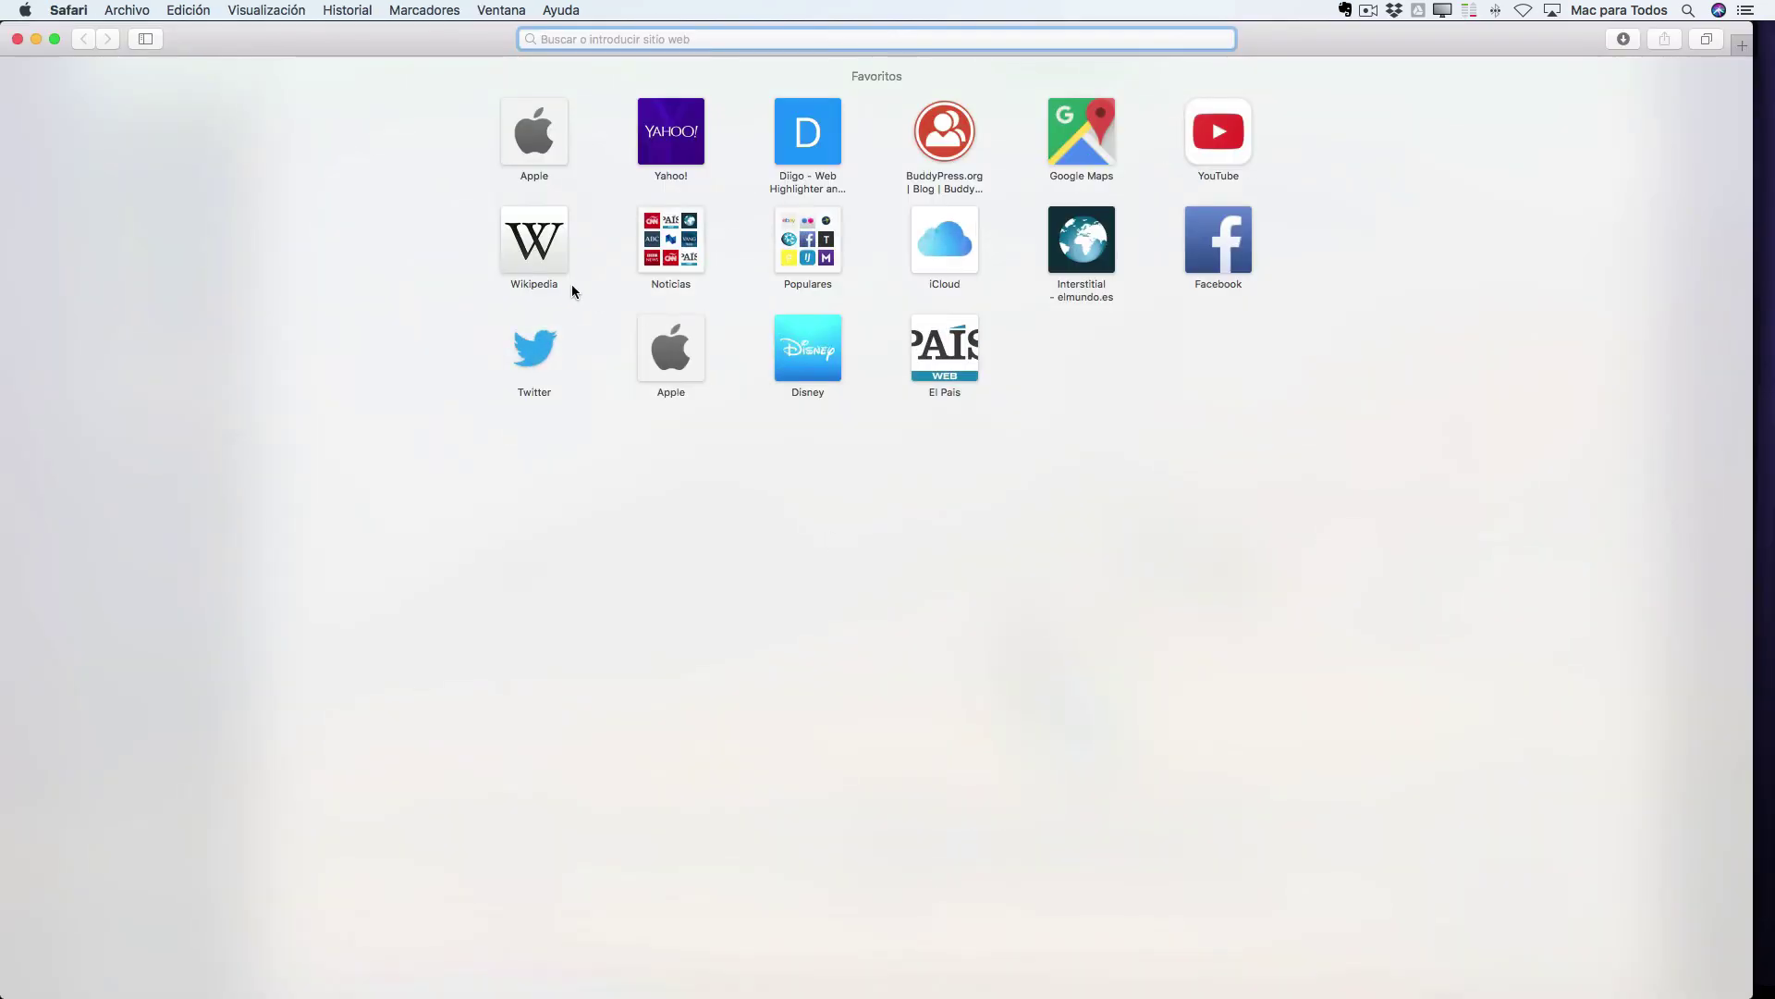
pyautogui.write('evernote.com')
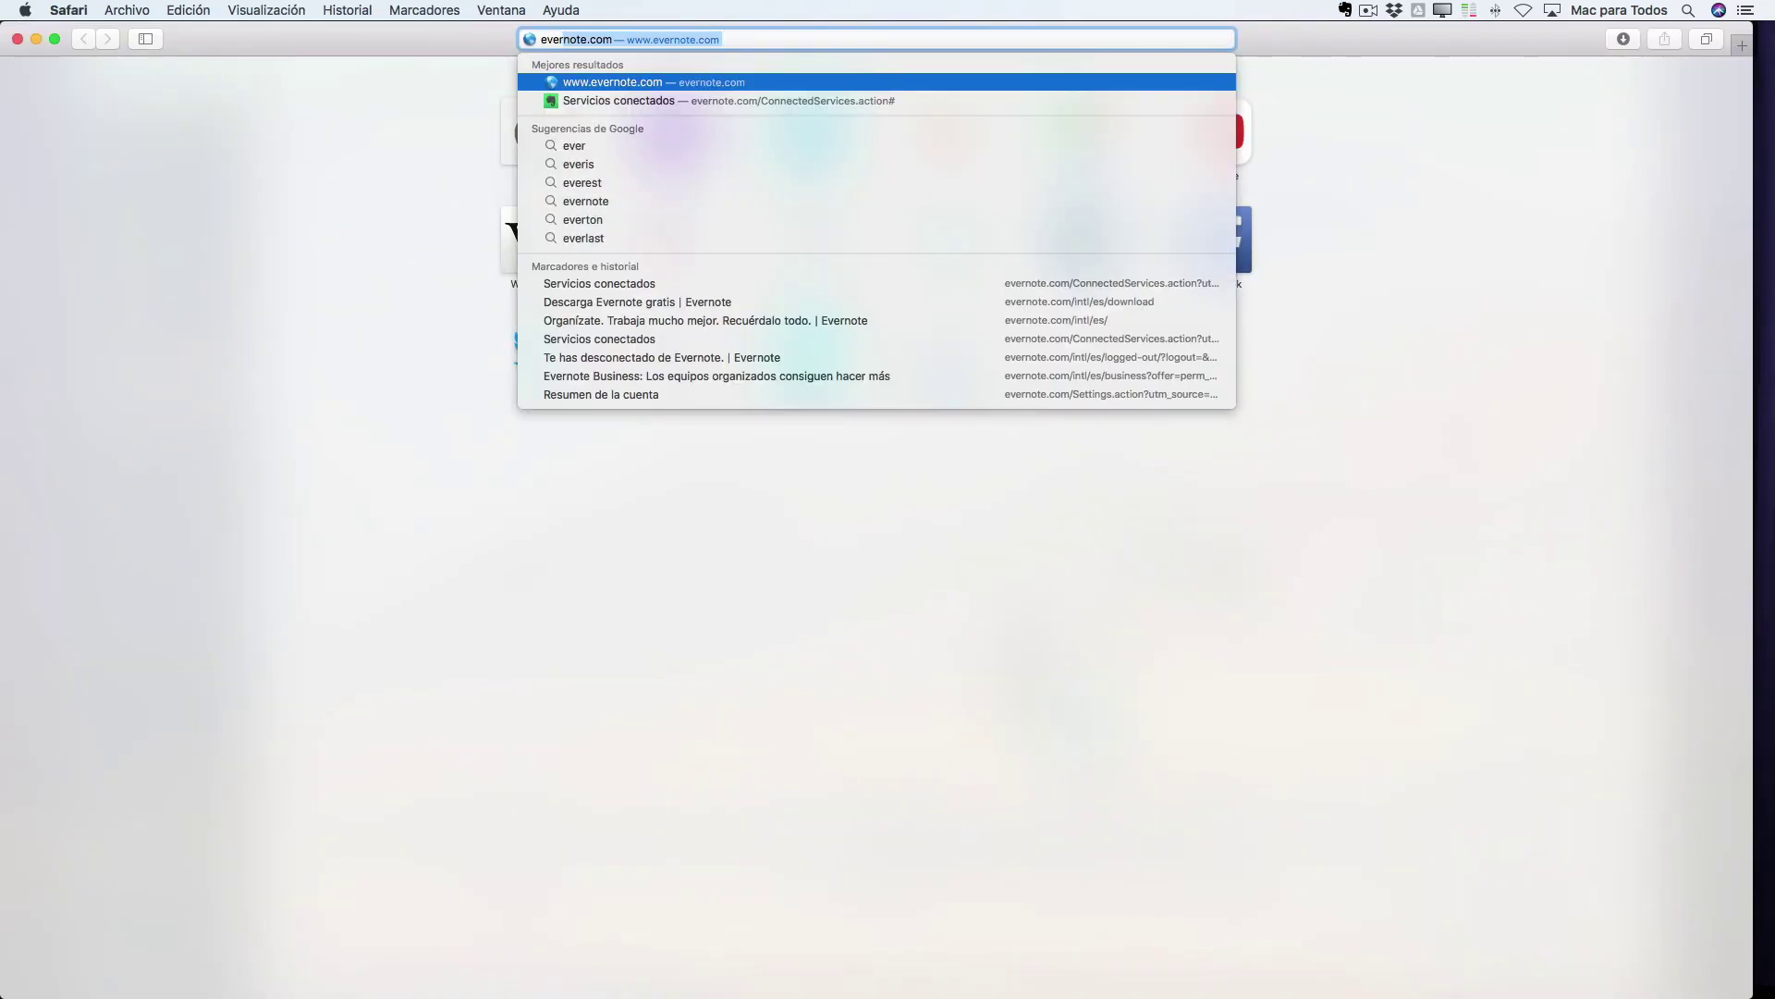
pyautogui.press('Return')
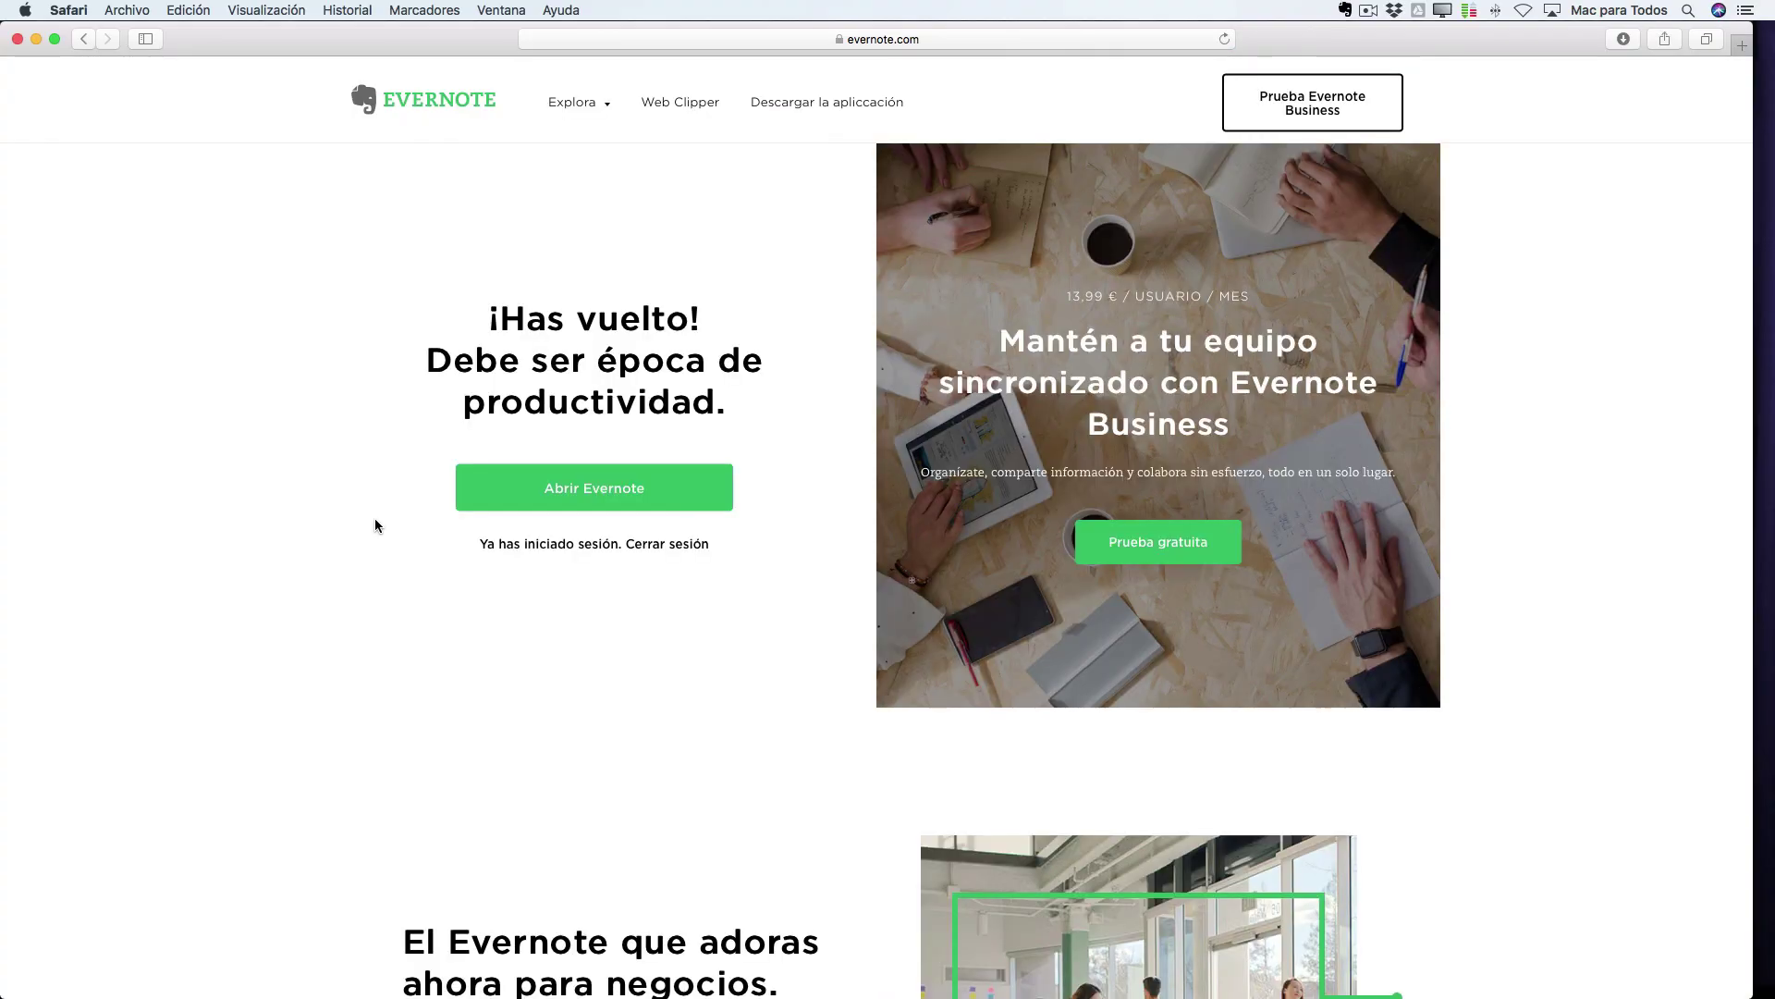
# - Open Evernote Web, choosing "Organiza tu vida" as today's goal and continuing without downloading anything
pyautogui.click(574, 490)
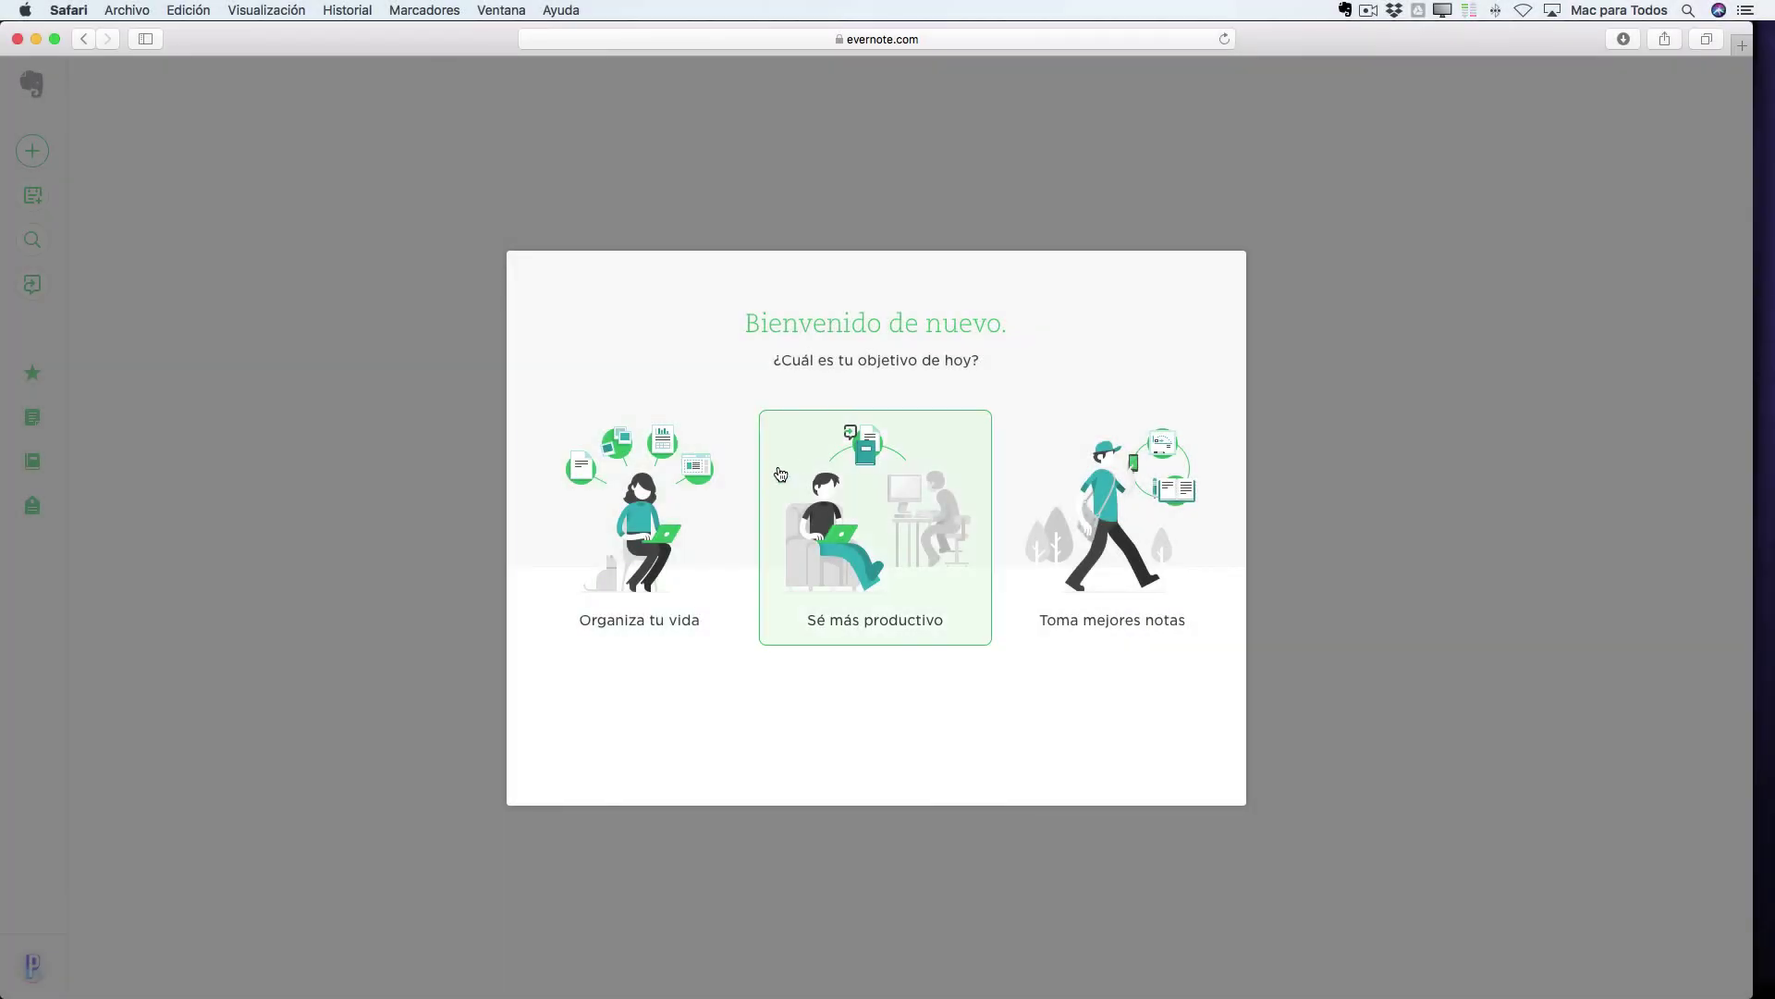
pyautogui.click(649, 523)
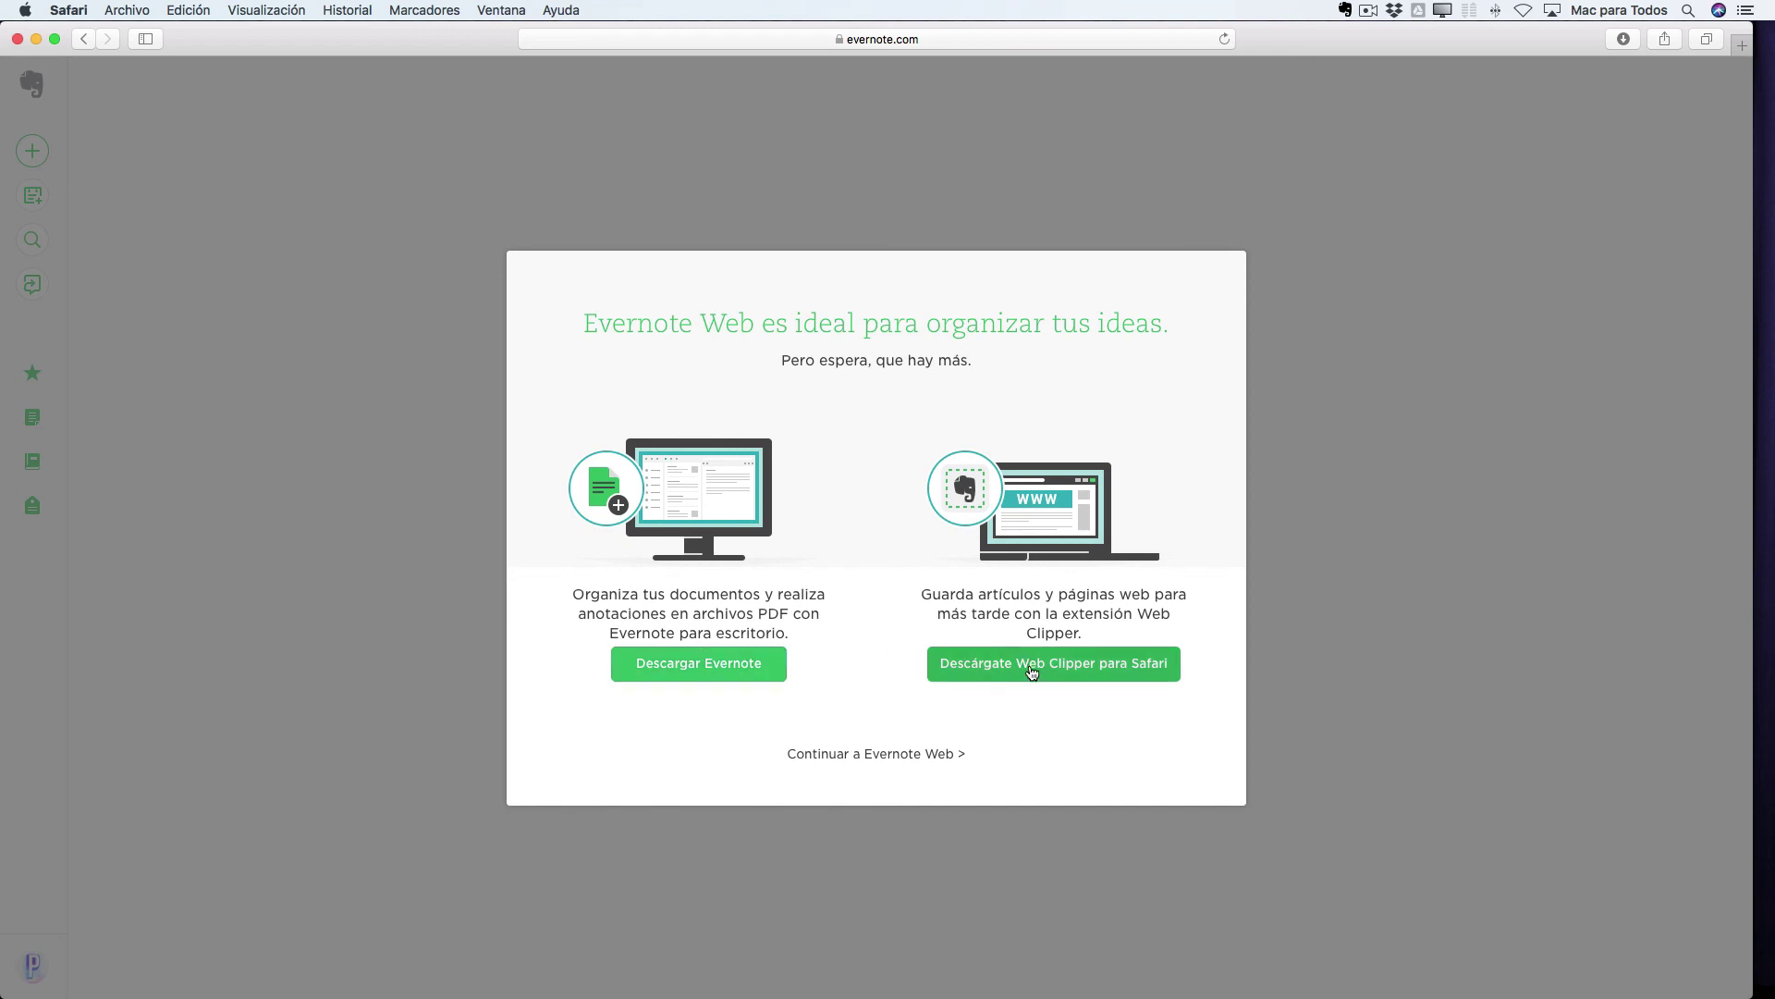
pyautogui.click(896, 755)
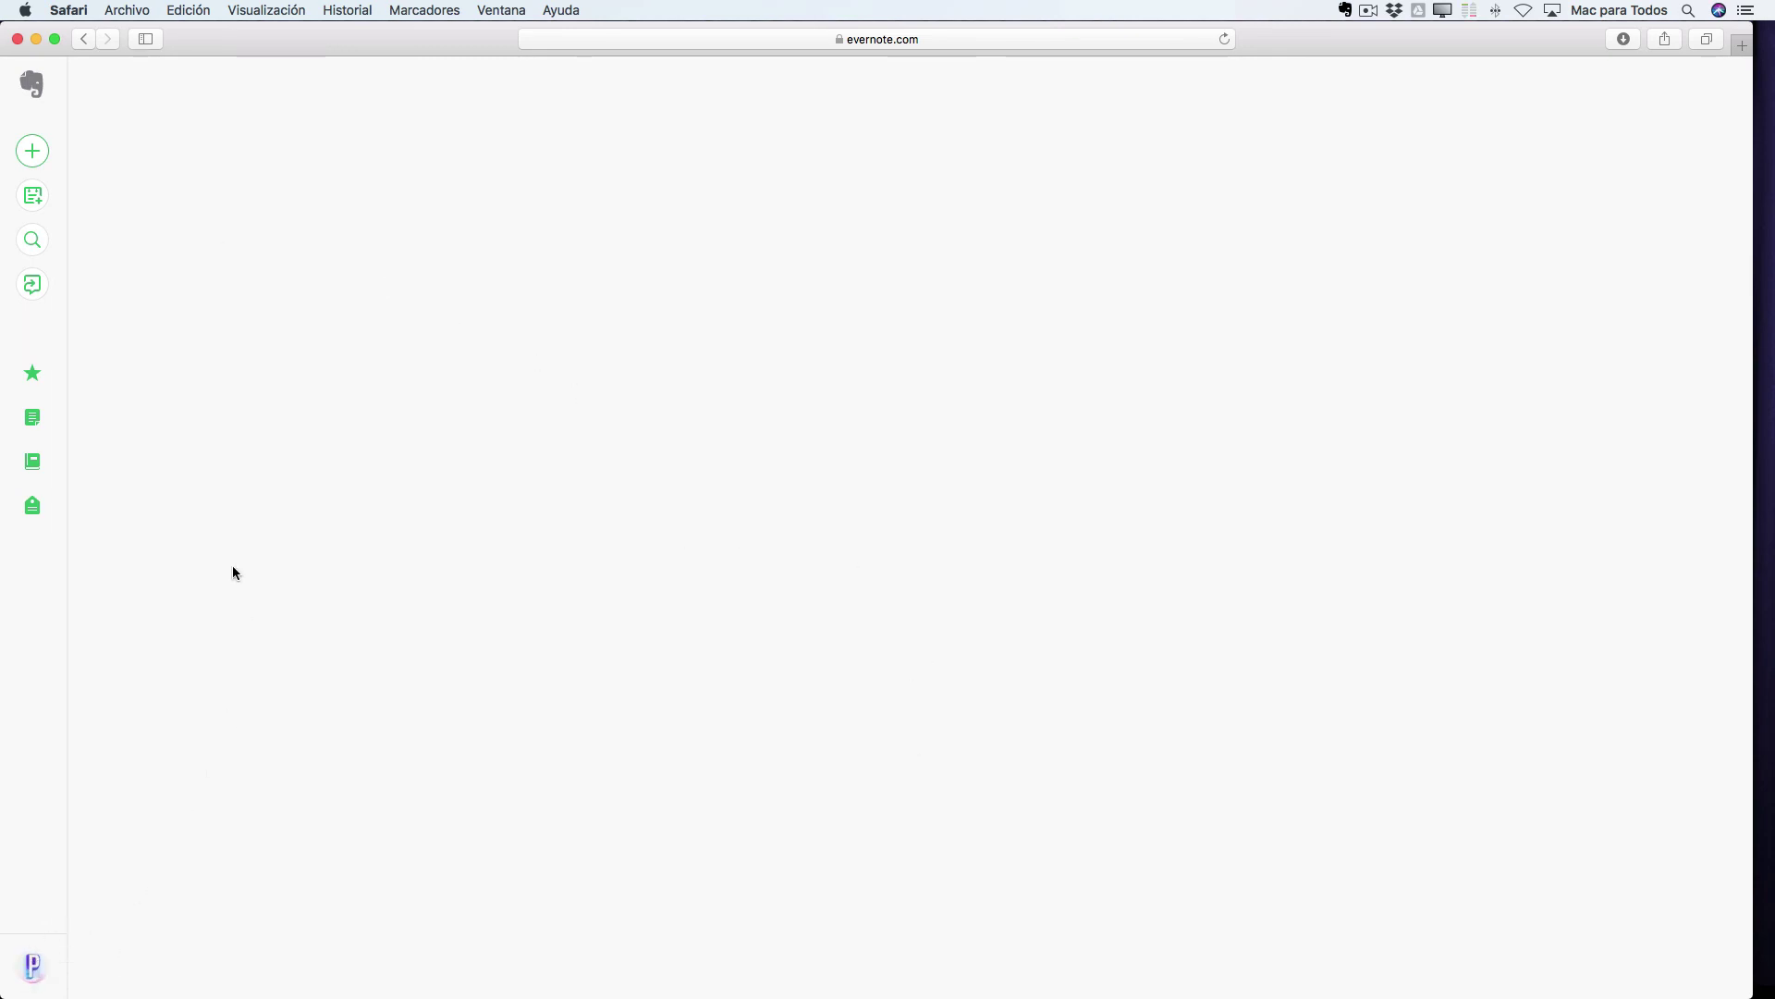
# - Look through the synced notes, including the flan recipe, plus the notebook and tag lists, and return to the notes
pyautogui.click(32, 417)
pyautogui.moveTo(222, 242)
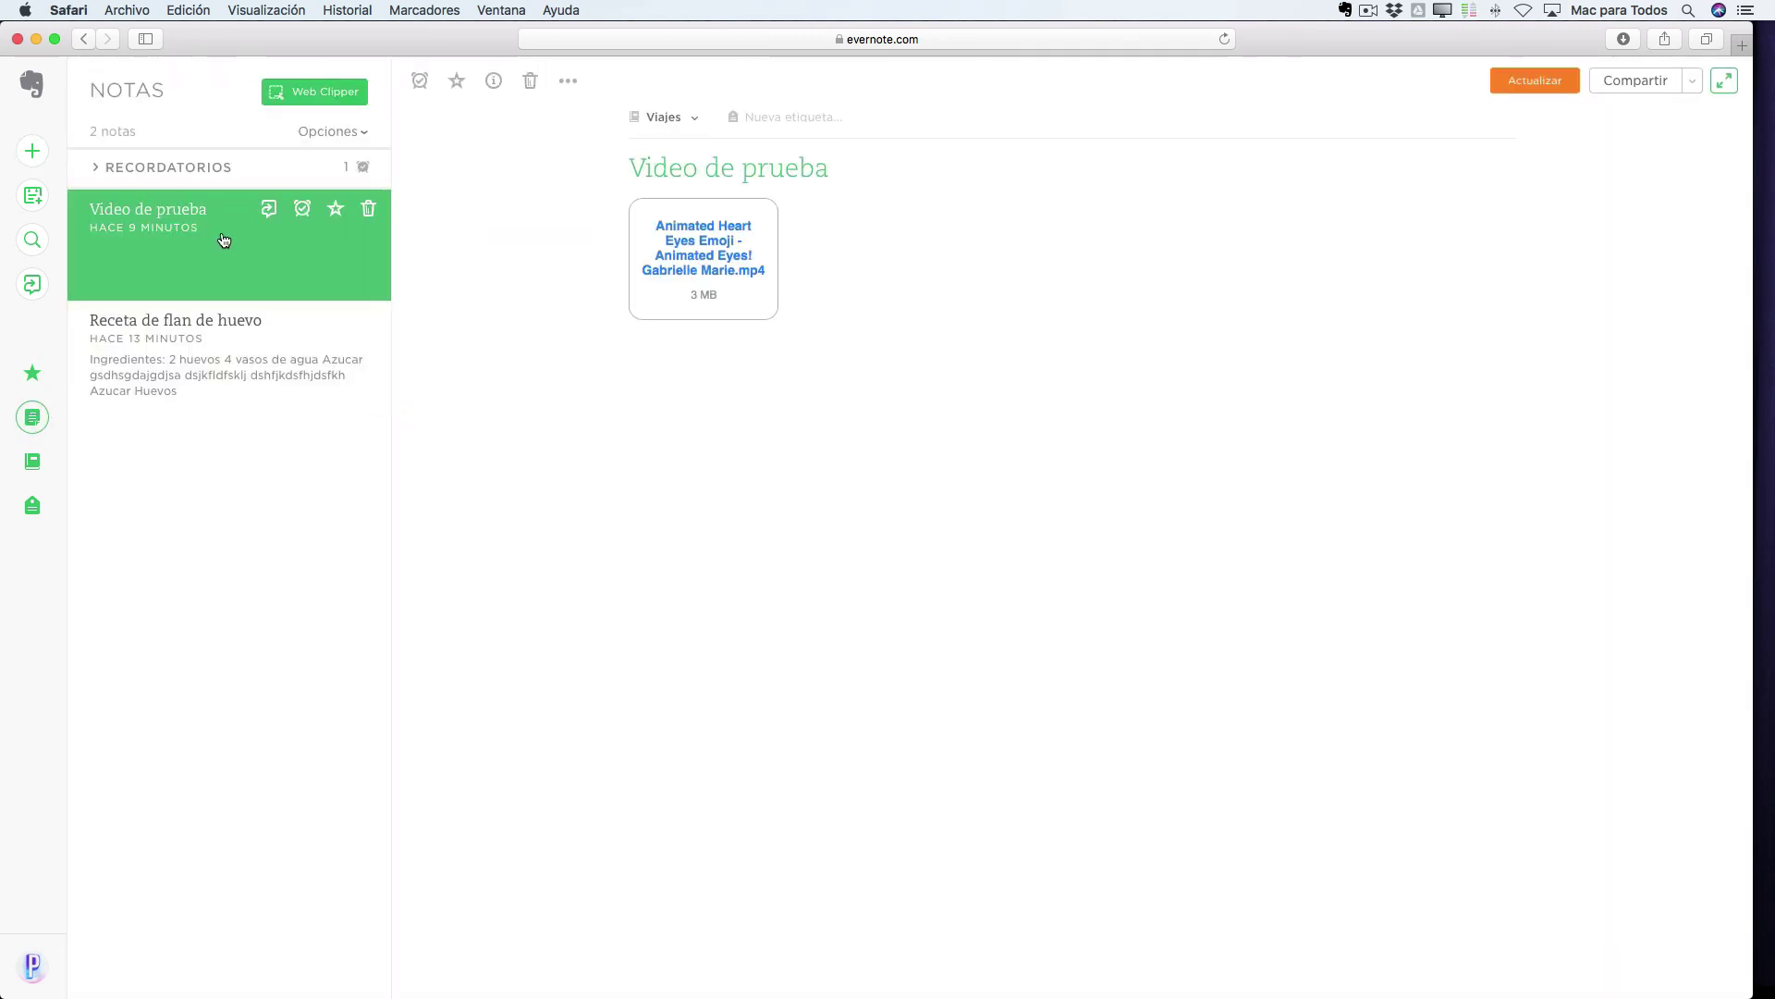
pyautogui.click(212, 365)
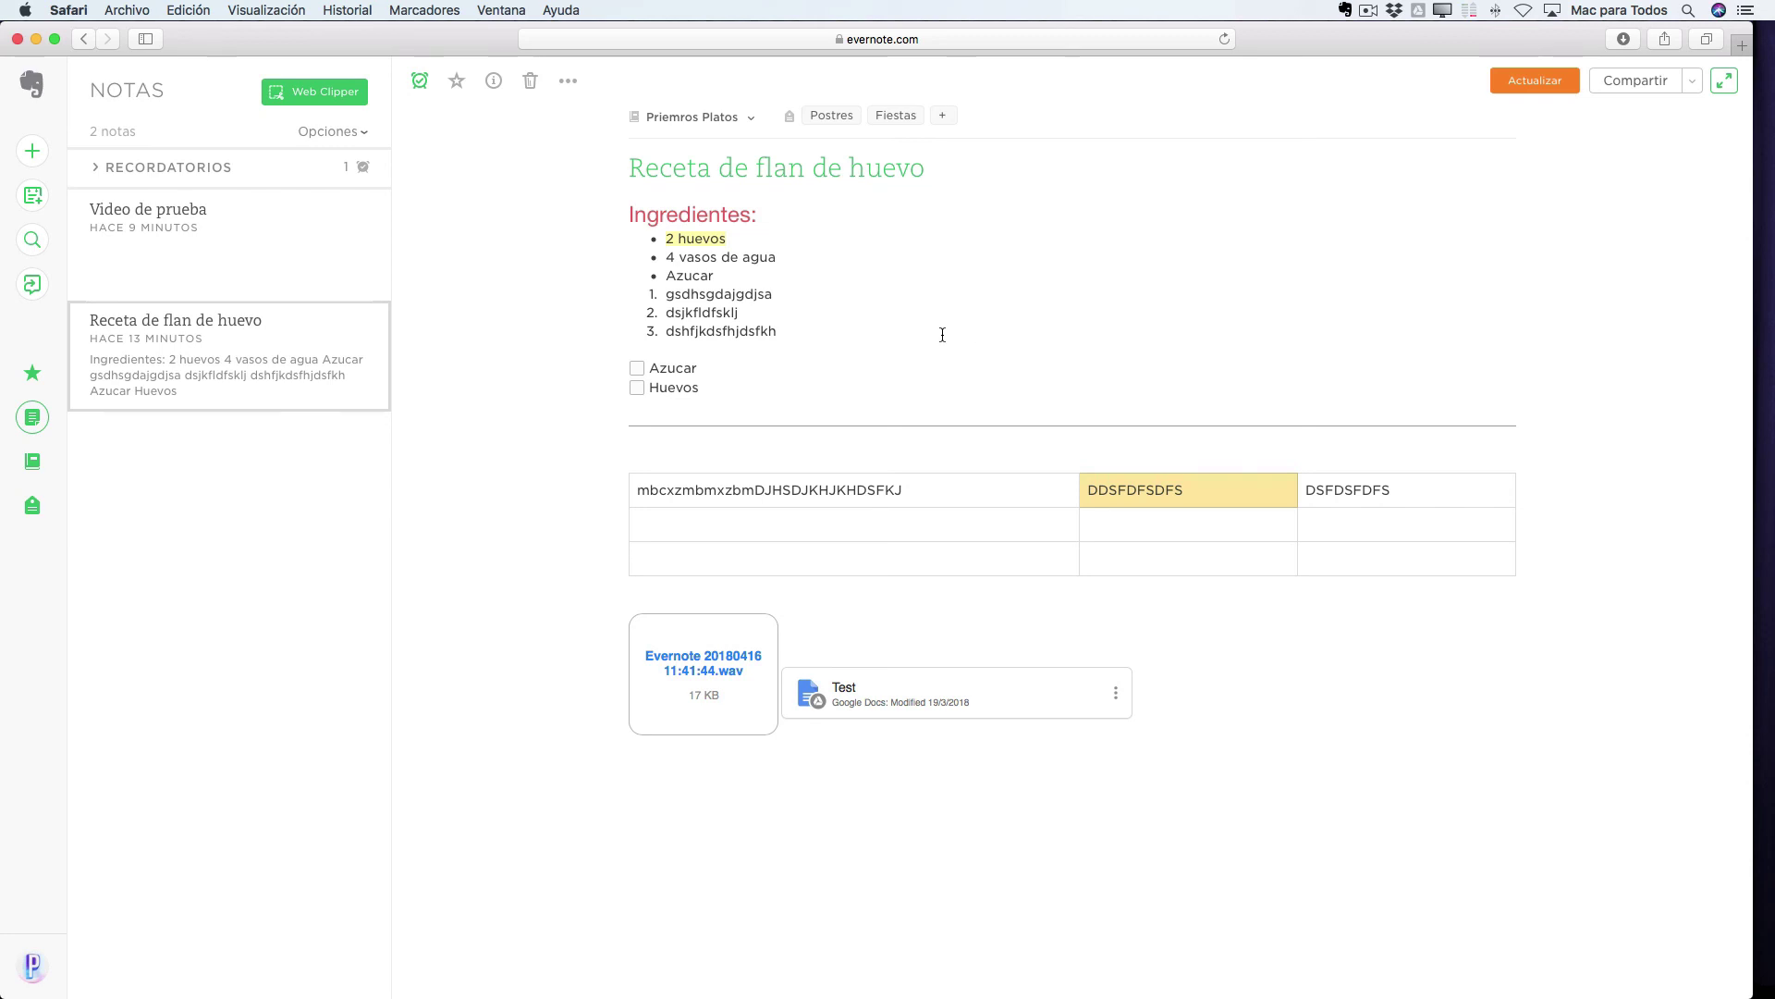
pyautogui.click(33, 462)
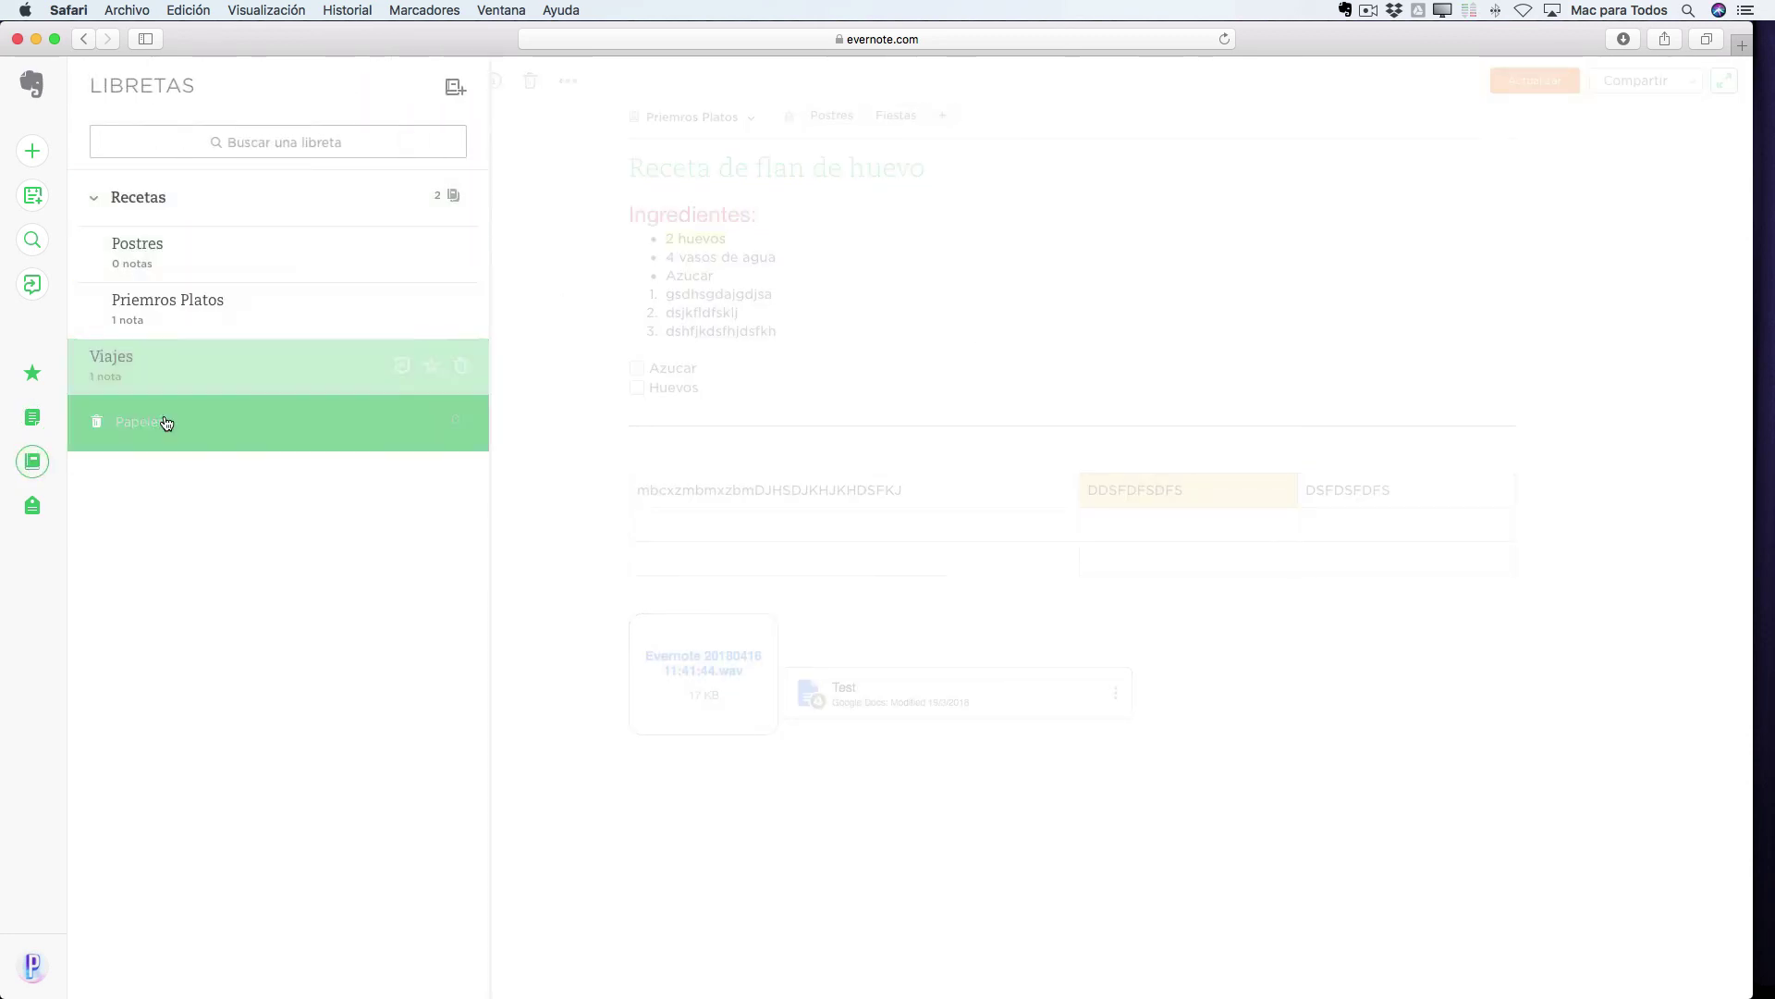
pyautogui.click(32, 507)
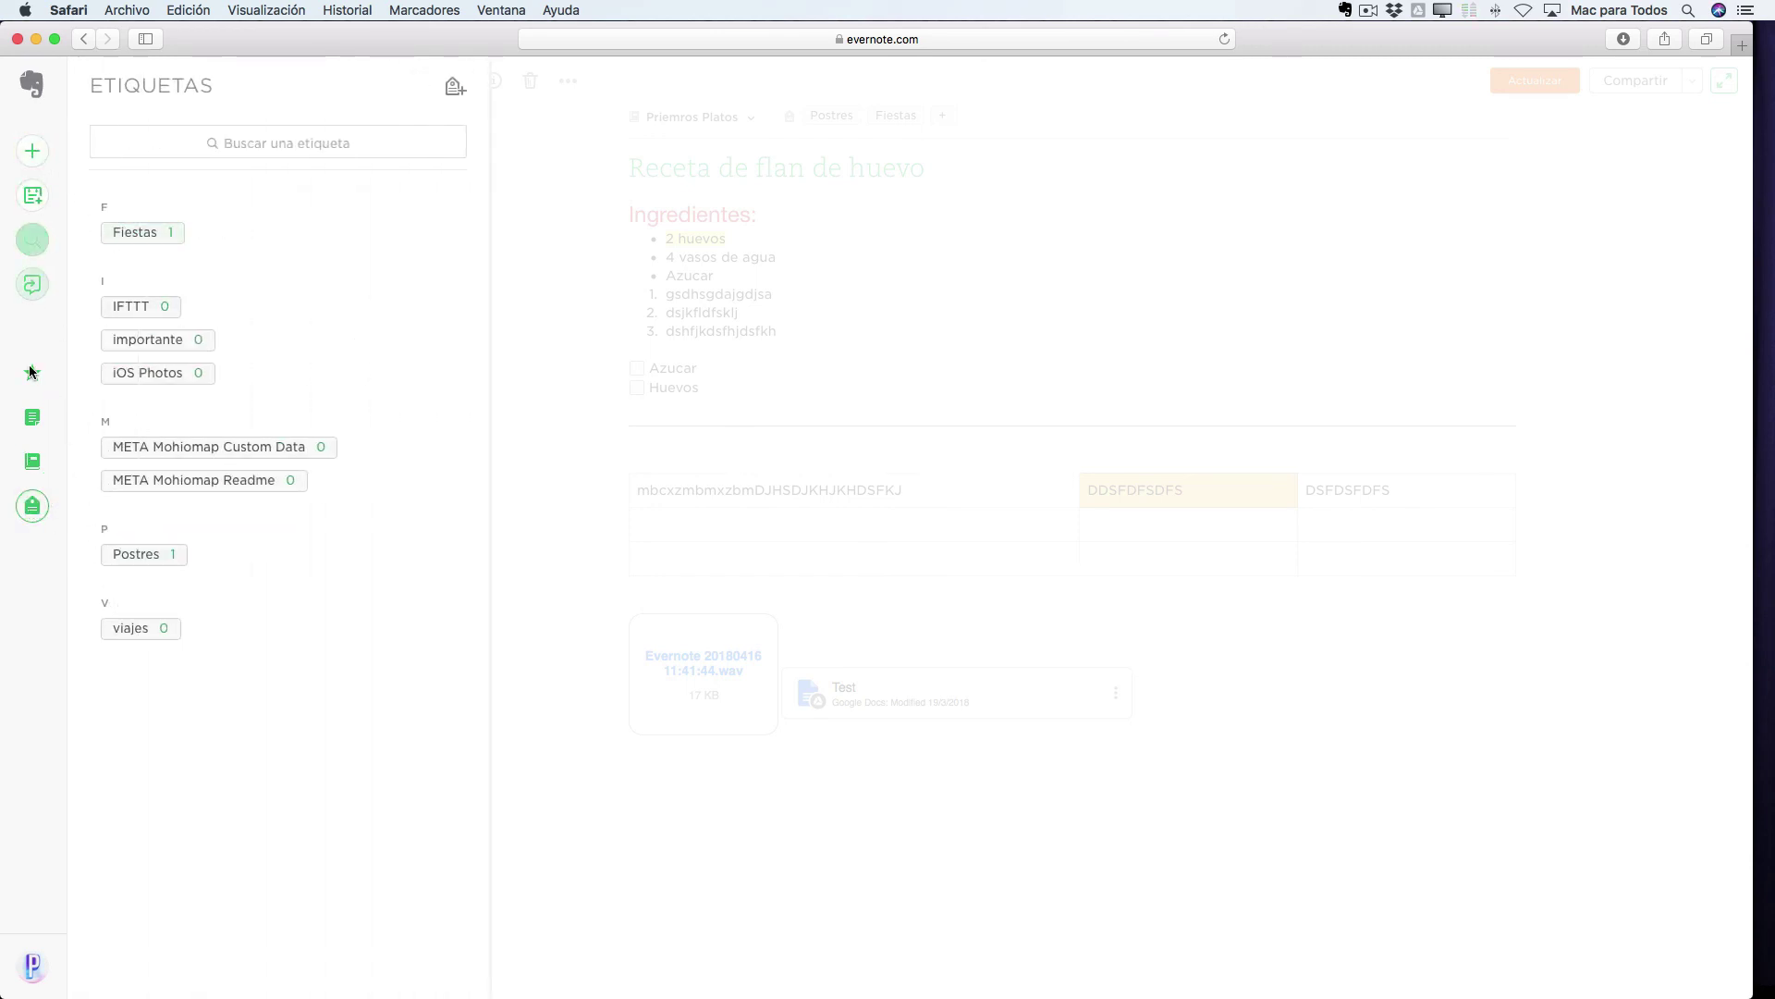
pyautogui.click(32, 418)
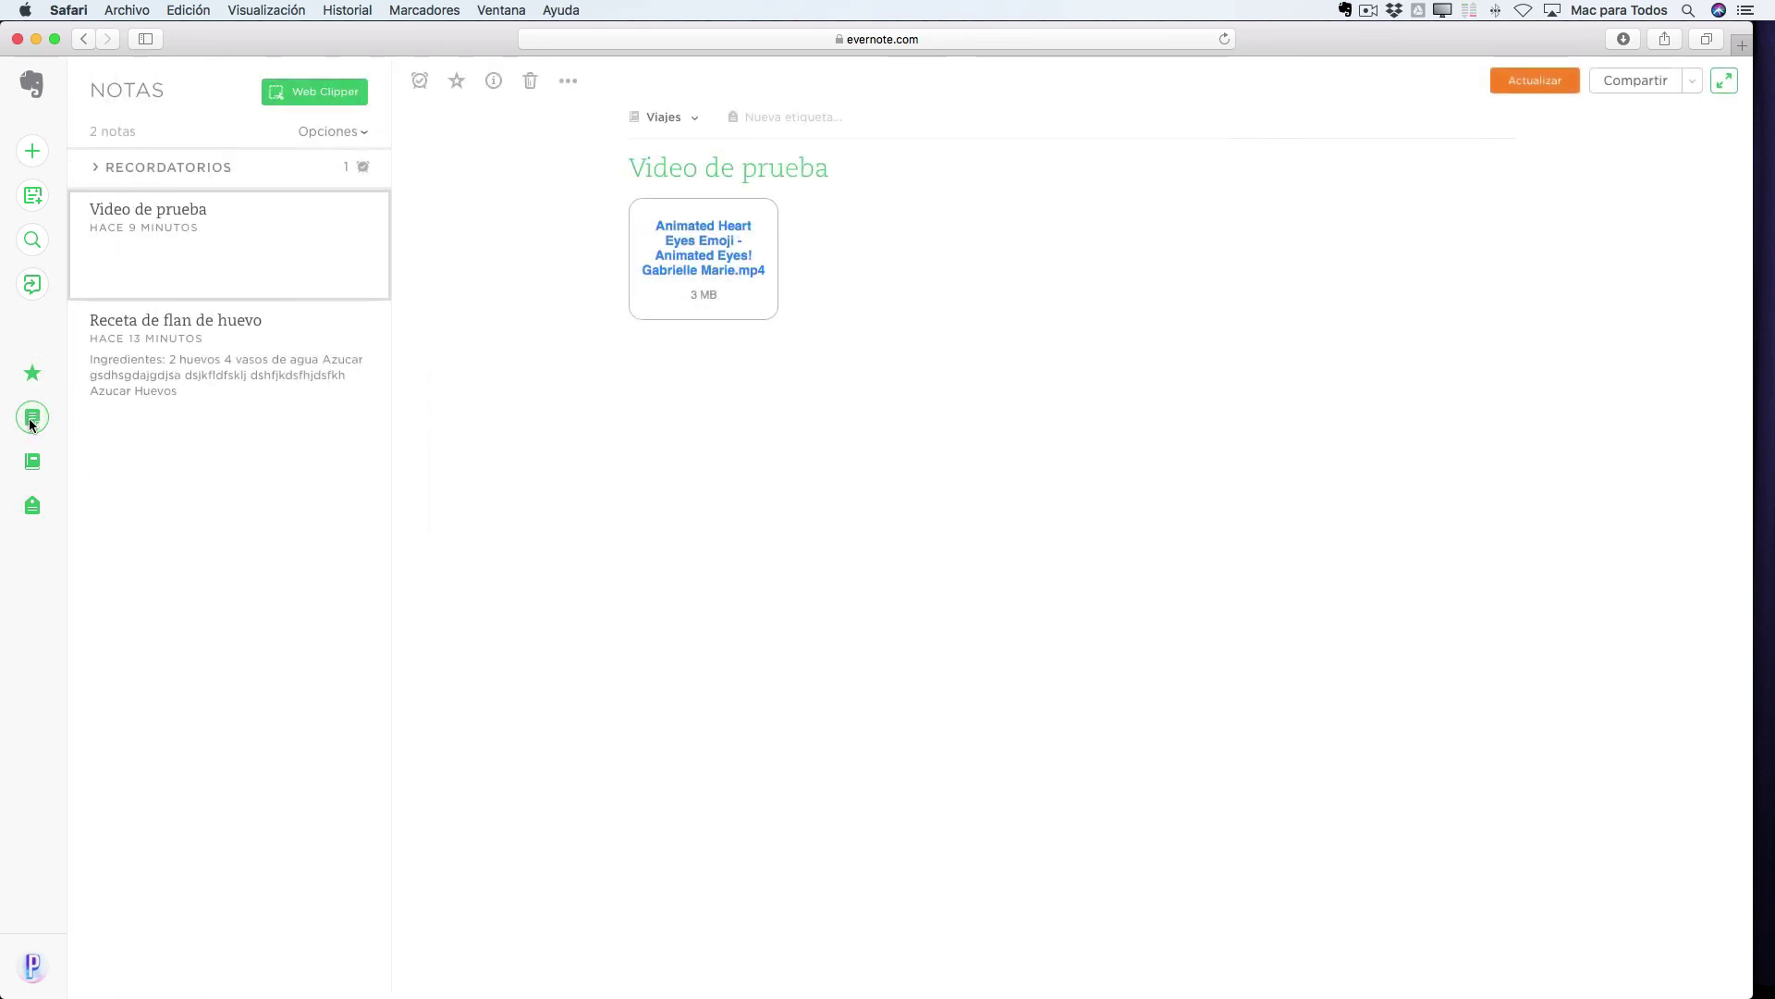